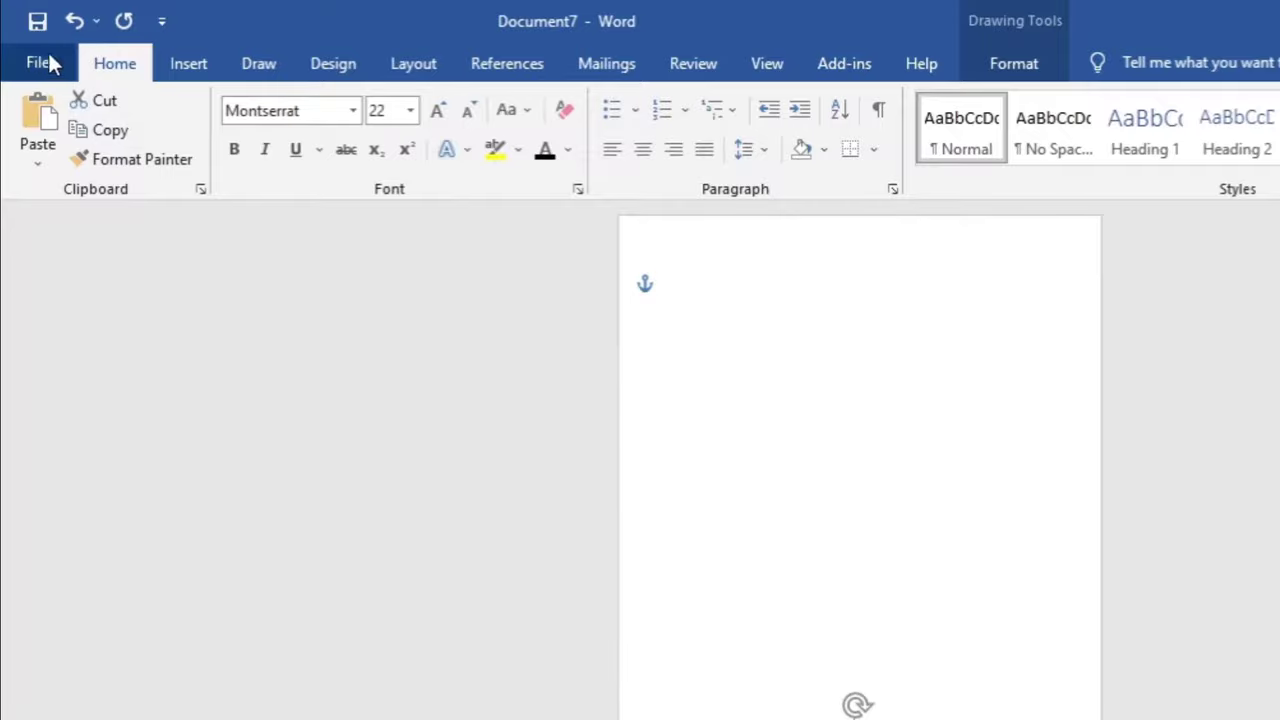
Step: Create a new blank Word document (Document8) to build the poster on
left_click(44, 63)
left_click(98, 230)
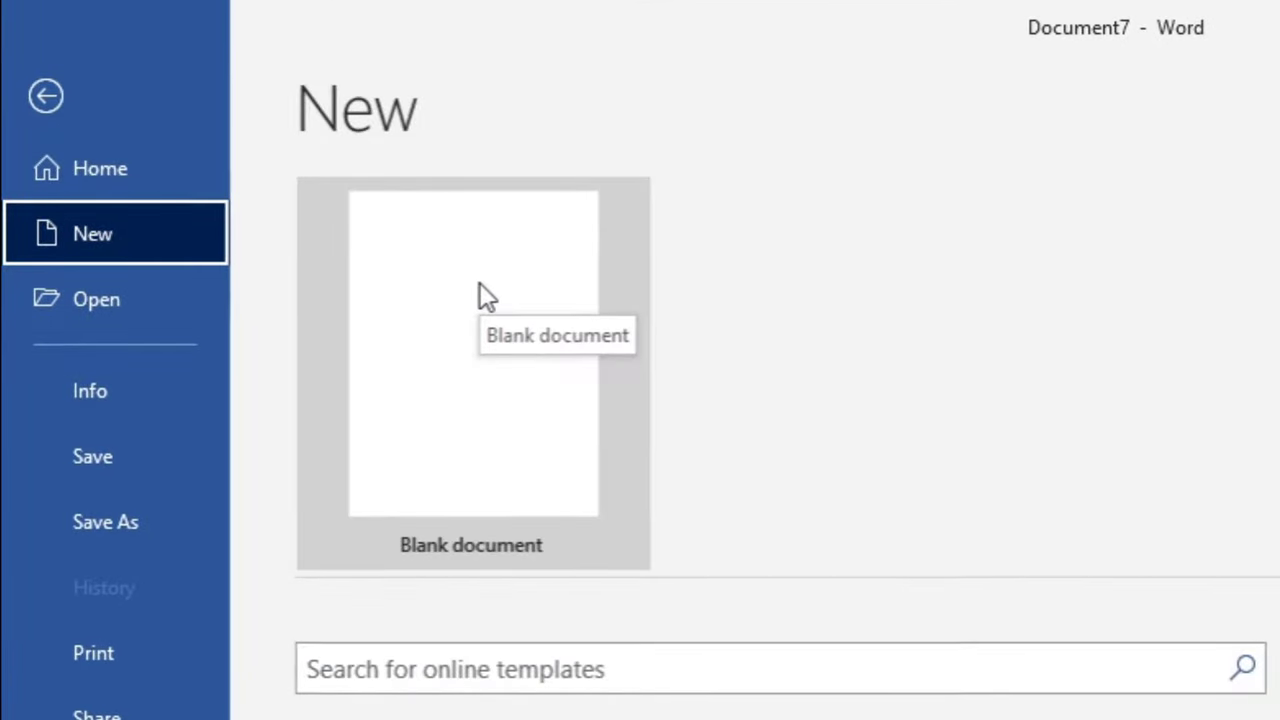
left_click(480, 290)
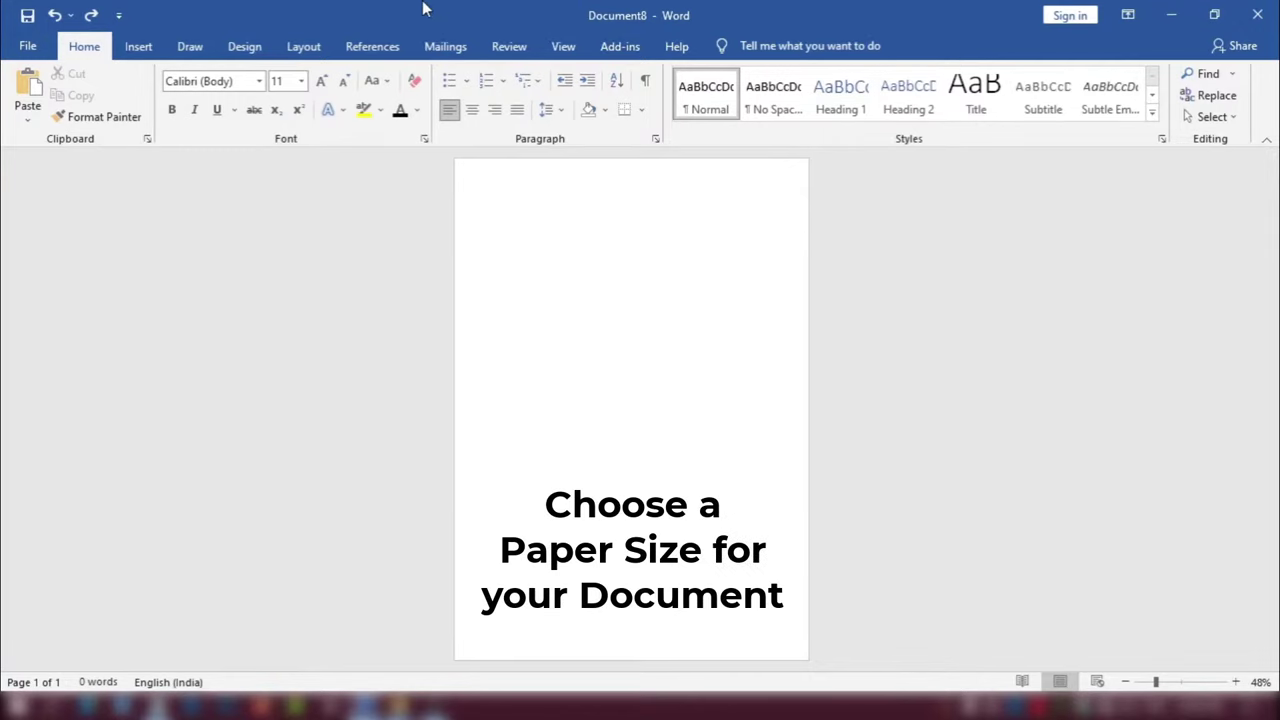
Step: Set the paper size to A4
left_click(304, 46)
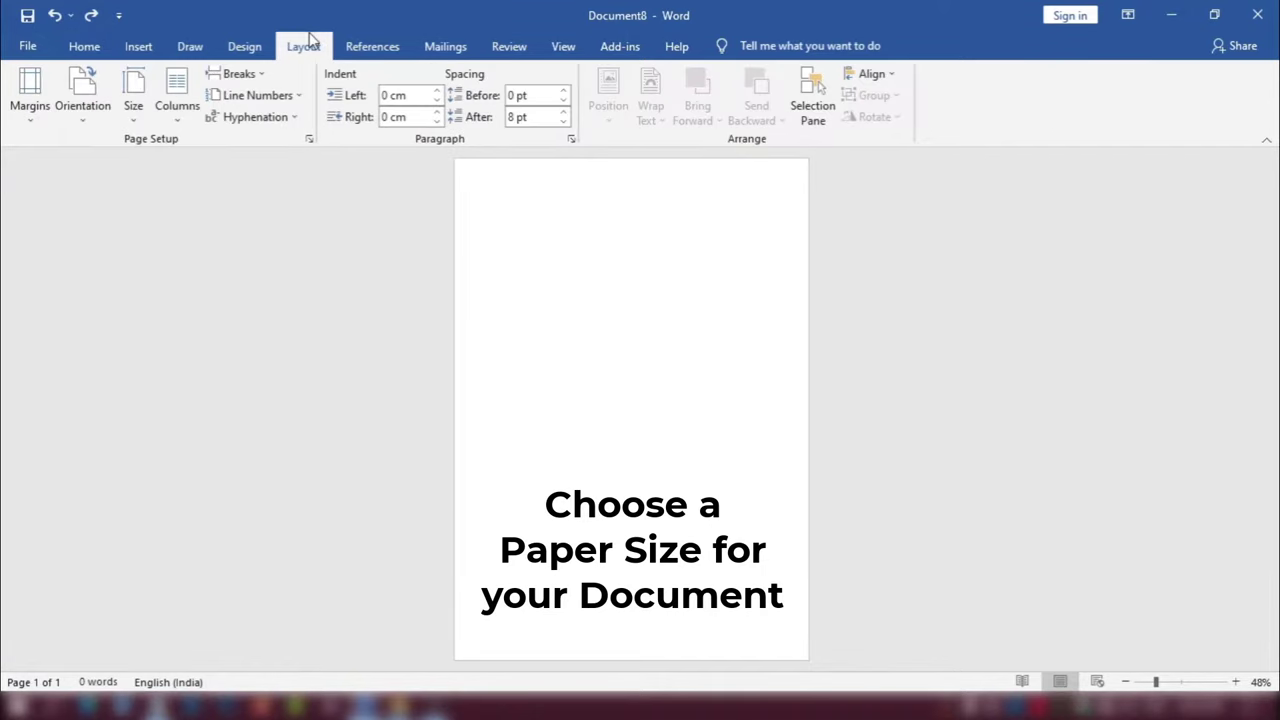
left_click(138, 118)
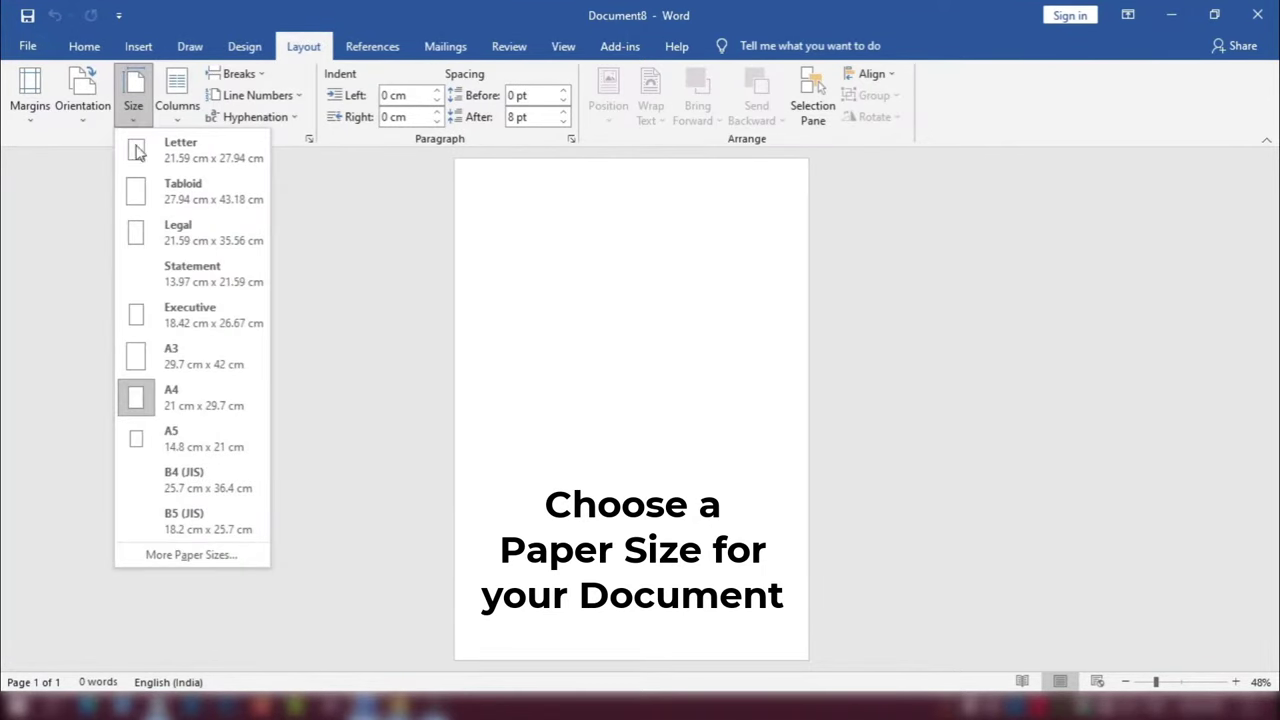
left_click(208, 402)
Step: Set the top, bottom, left and right margins to 0 through Custom Margins
left_click(40, 110)
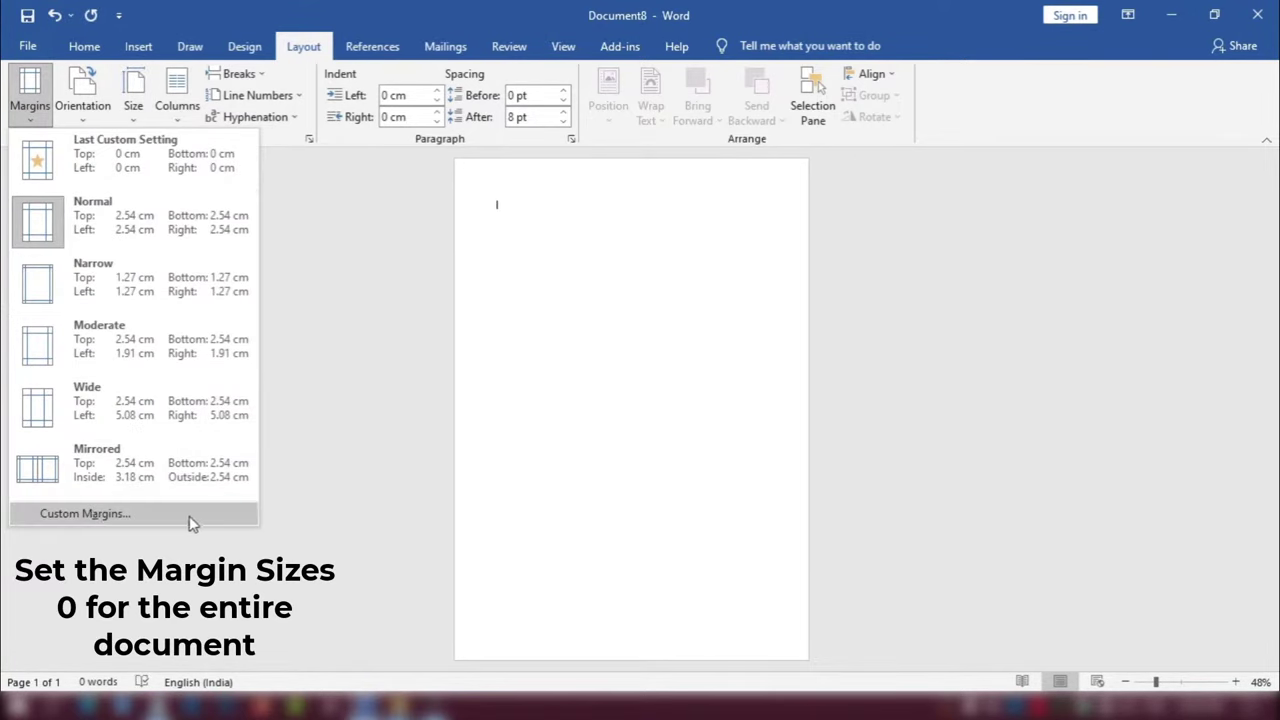
left_click(226, 520)
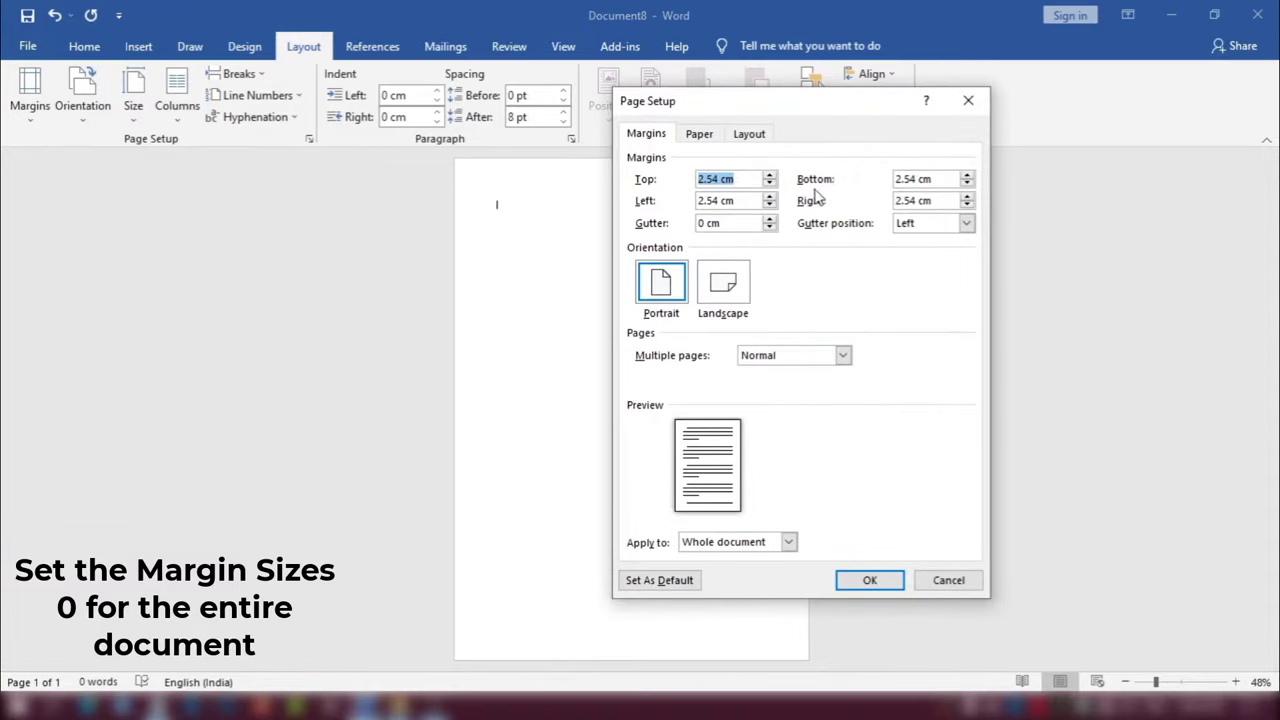
type("0")
left_click_drag(953, 178, 863, 180)
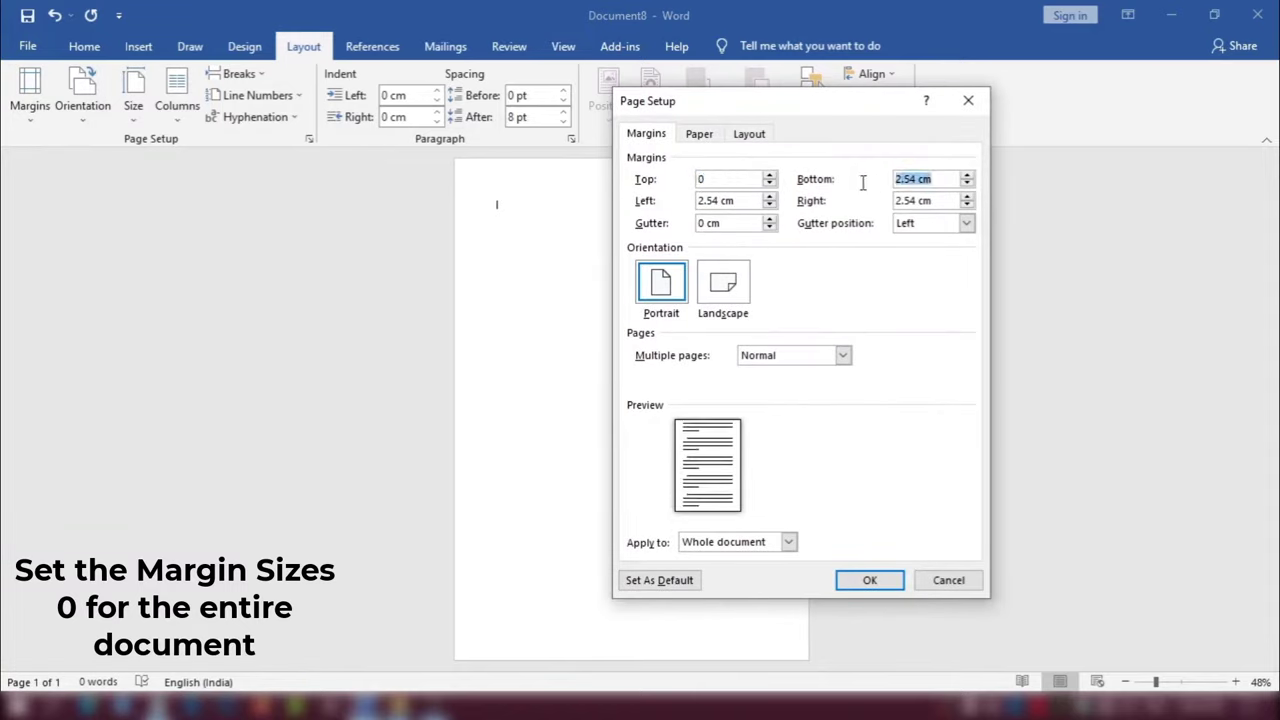
type("0")
left_click_drag(746, 199, 573, 206)
type("0")
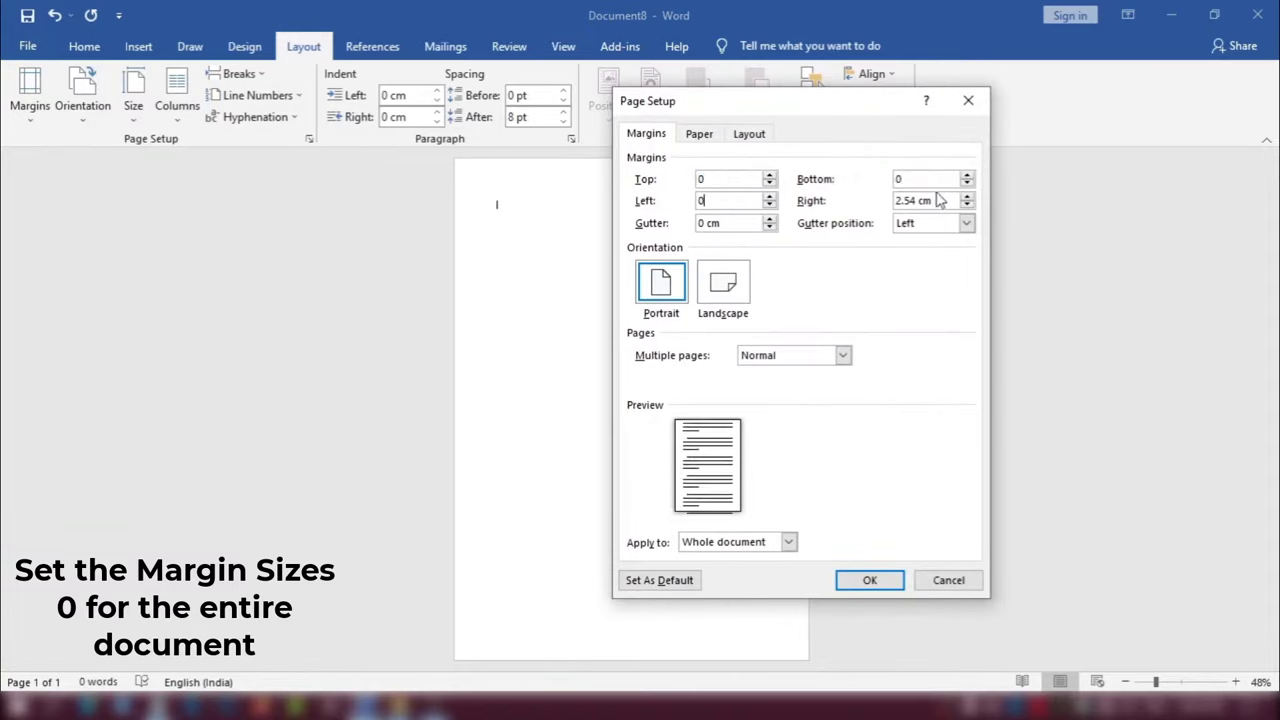
left_click_drag(935, 200, 691, 222)
type("0")
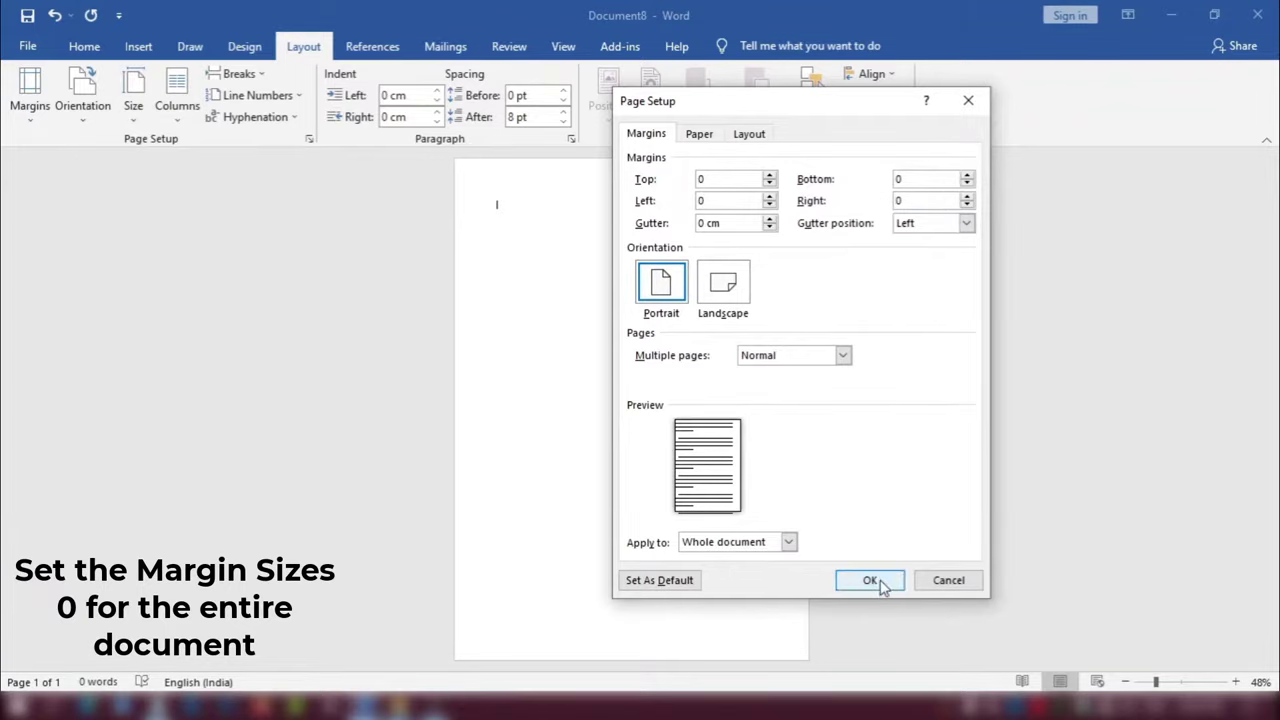
left_click(880, 580)
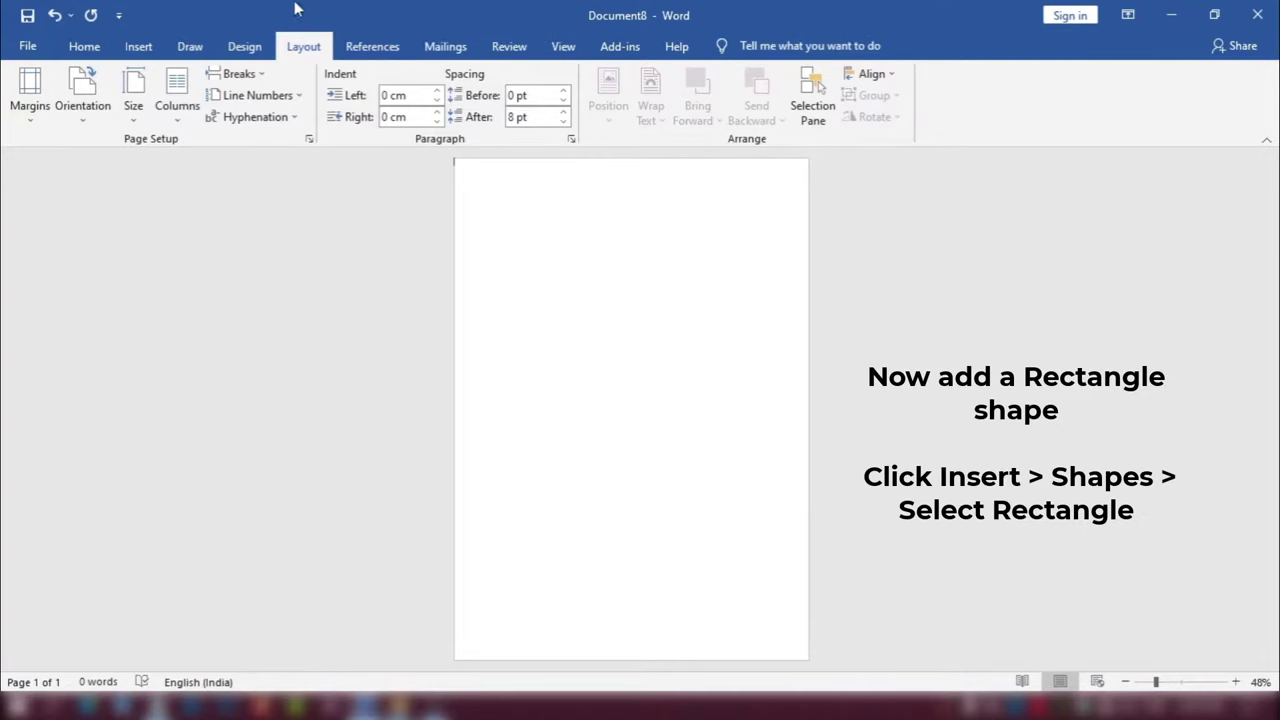
Step: Draw a tall rectangle down the page, just right of centre
left_click(139, 46)
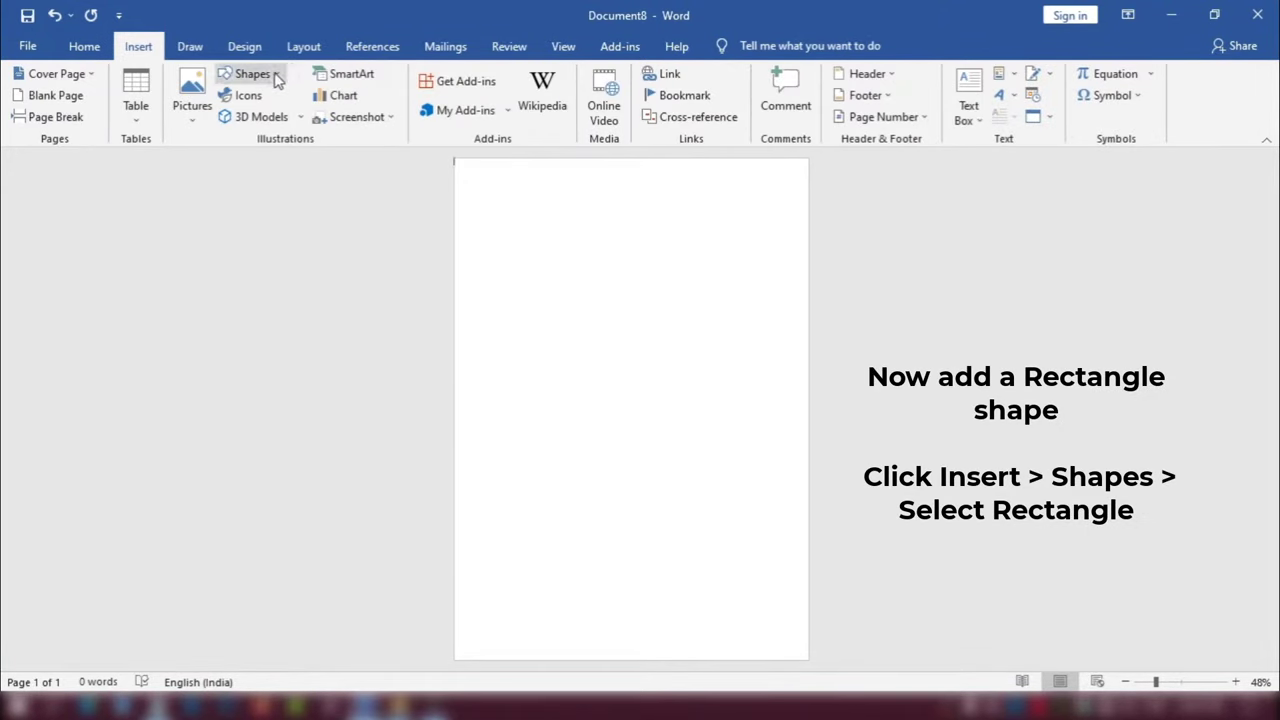
left_click(252, 74)
left_click(232, 211)
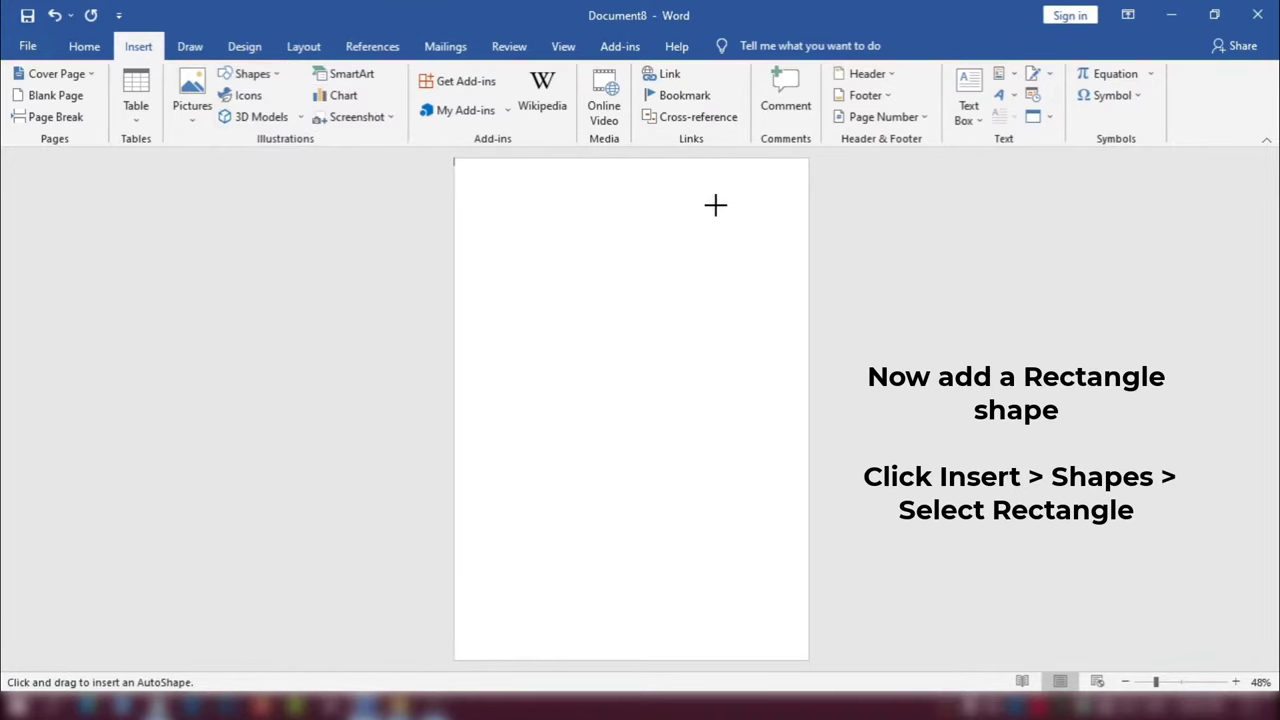
left_click_drag(612, 160, 684, 632)
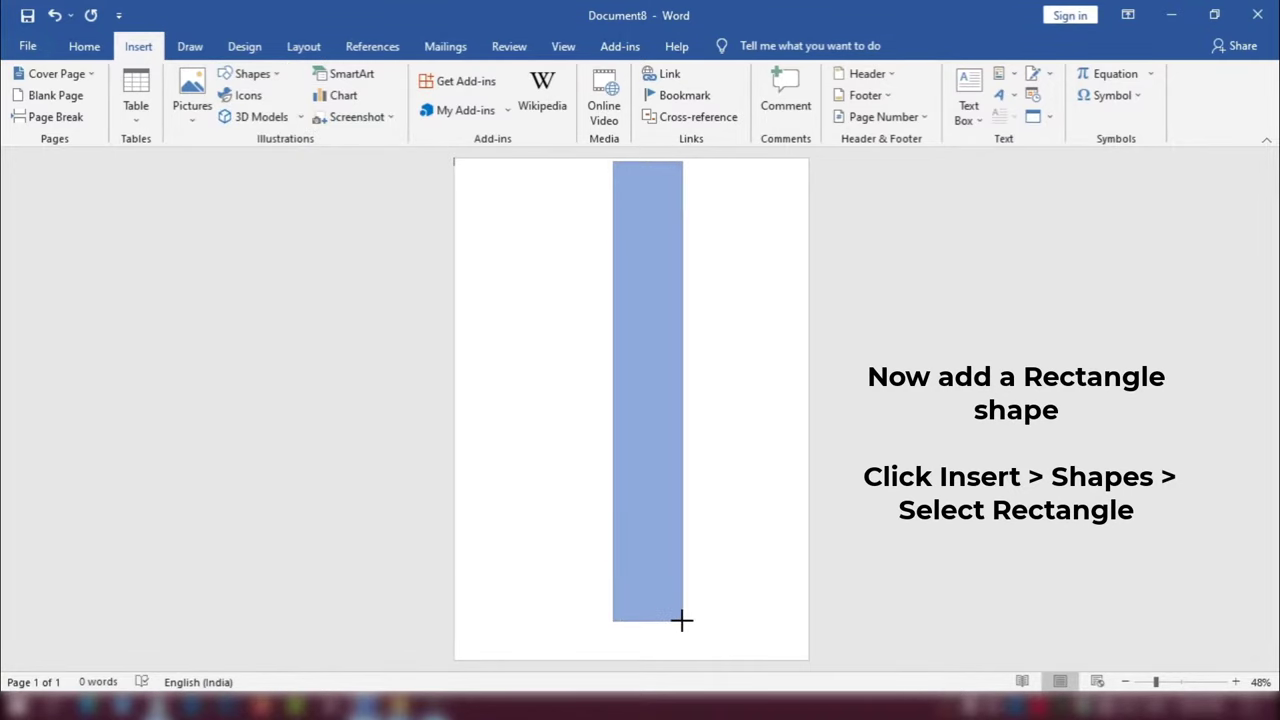
left_click_drag(660, 258, 688, 270)
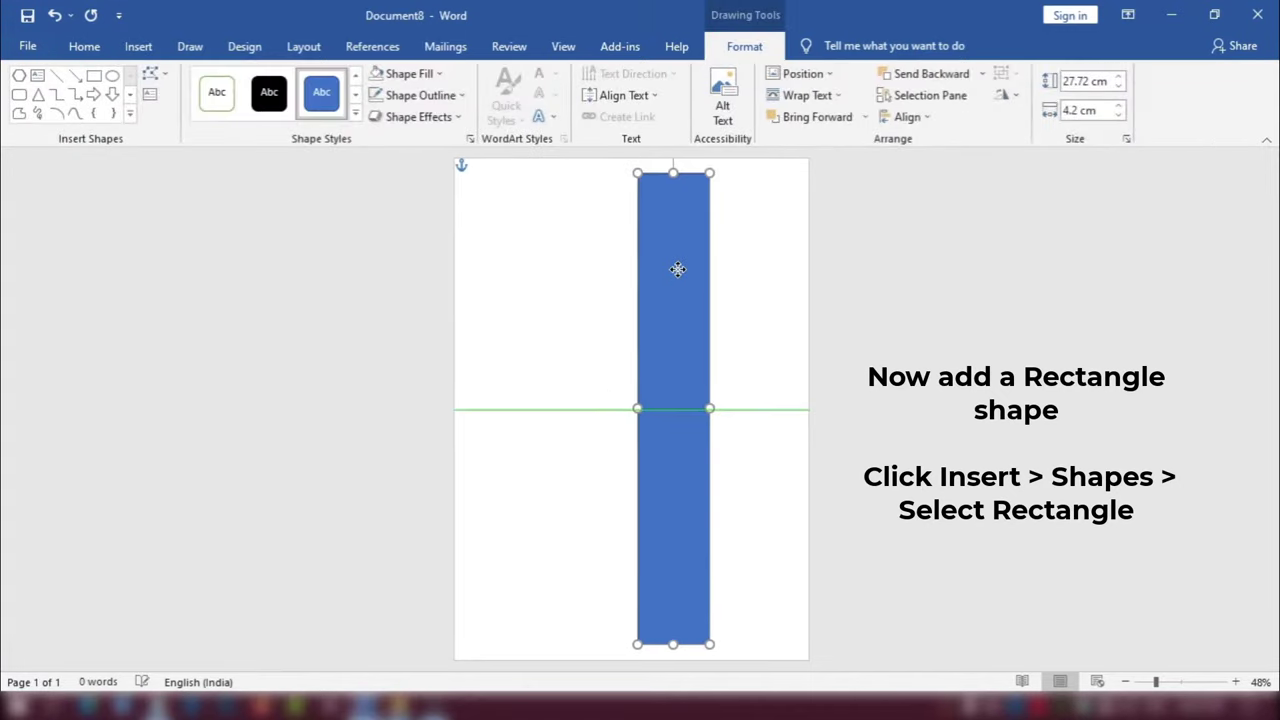
Step: Edit the rectangle's corner points to slant it into a leaning band
left_click(150, 74)
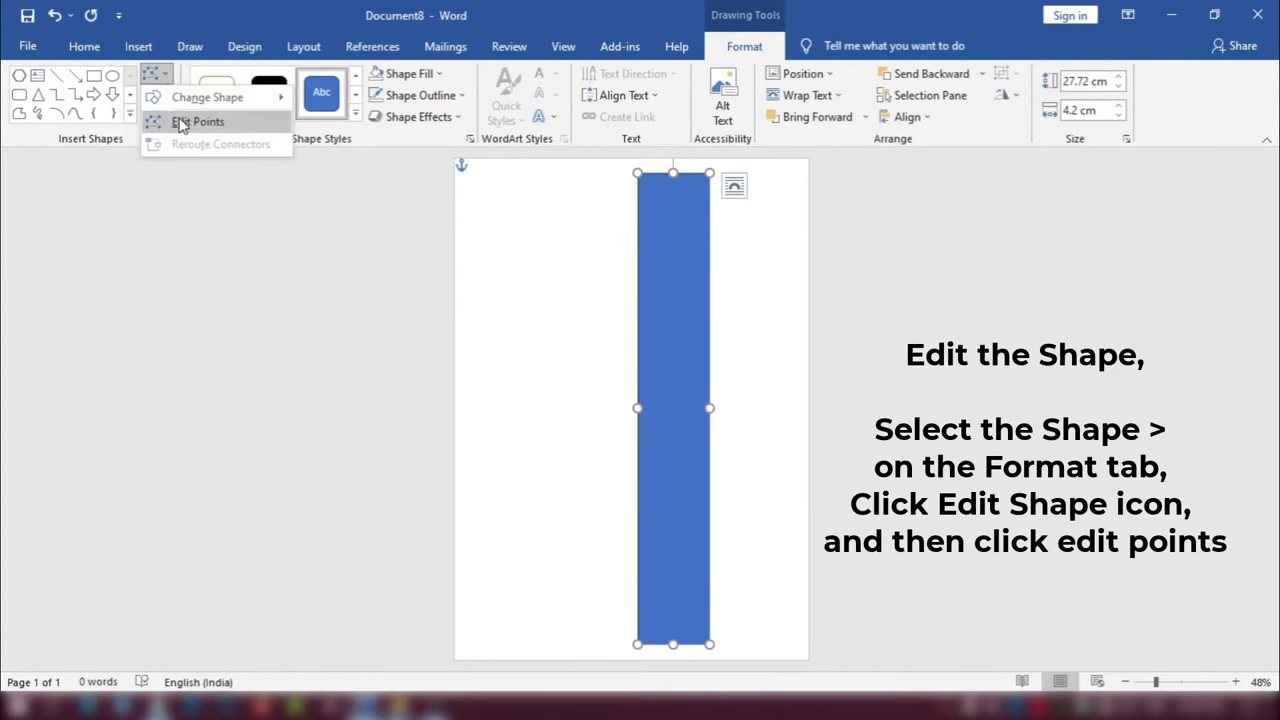
left_click(183, 121)
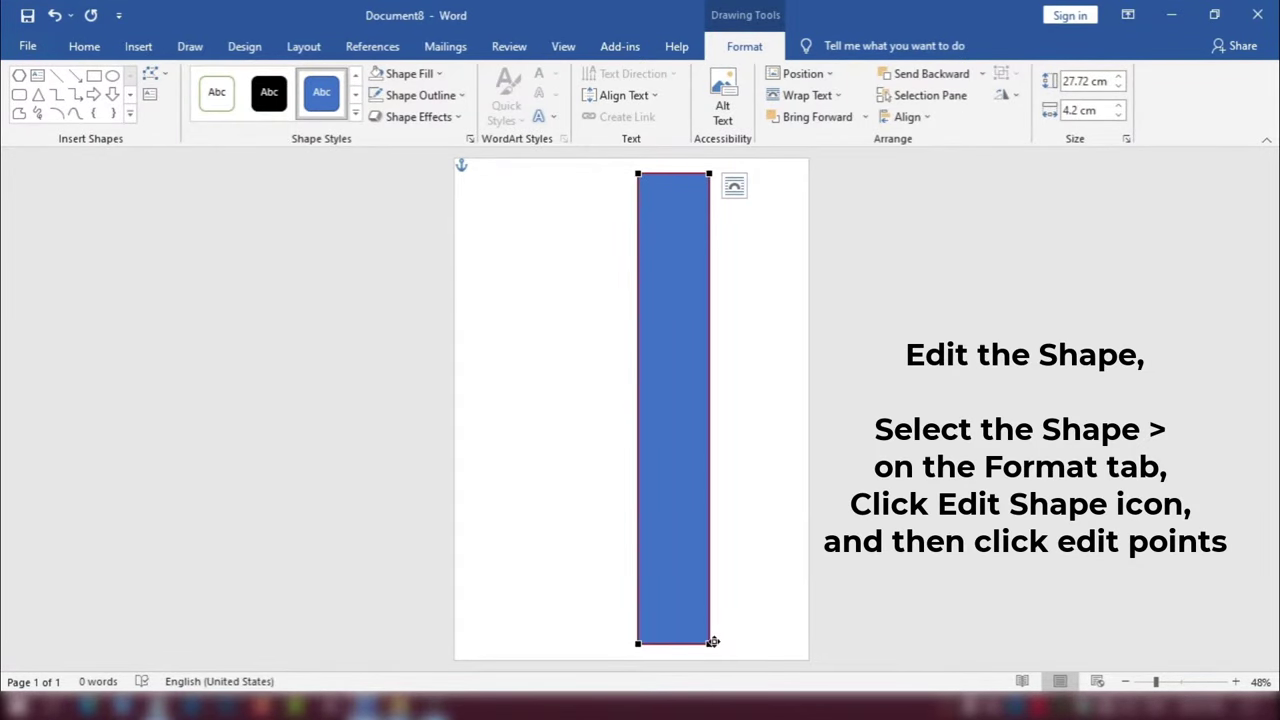
left_click_drag(710, 642, 768, 642)
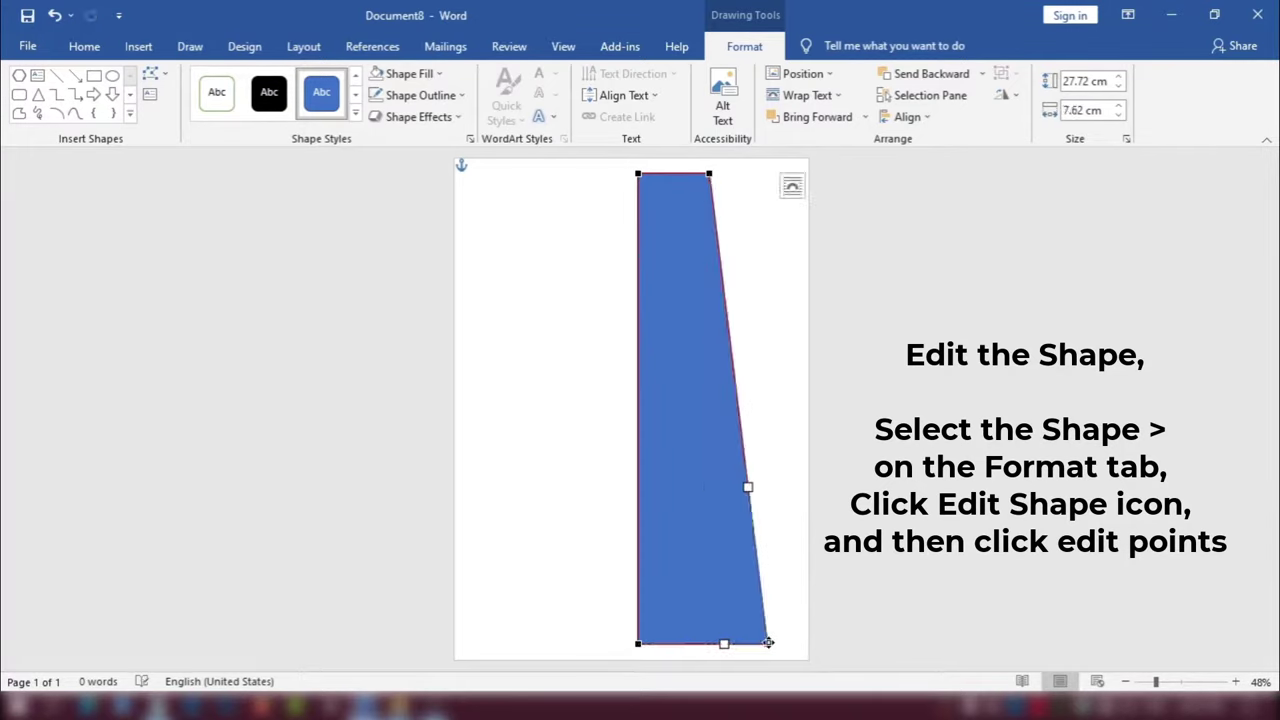
left_click(639, 644)
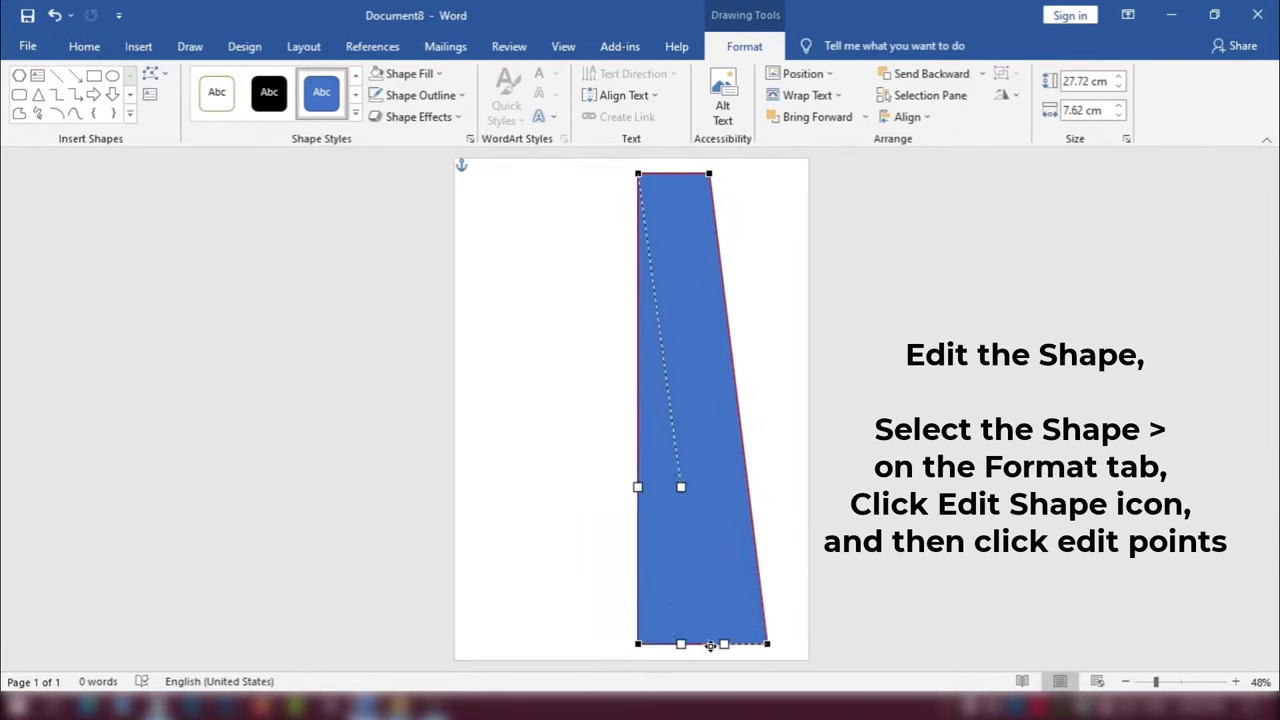
left_click_drag(710, 645, 702, 643)
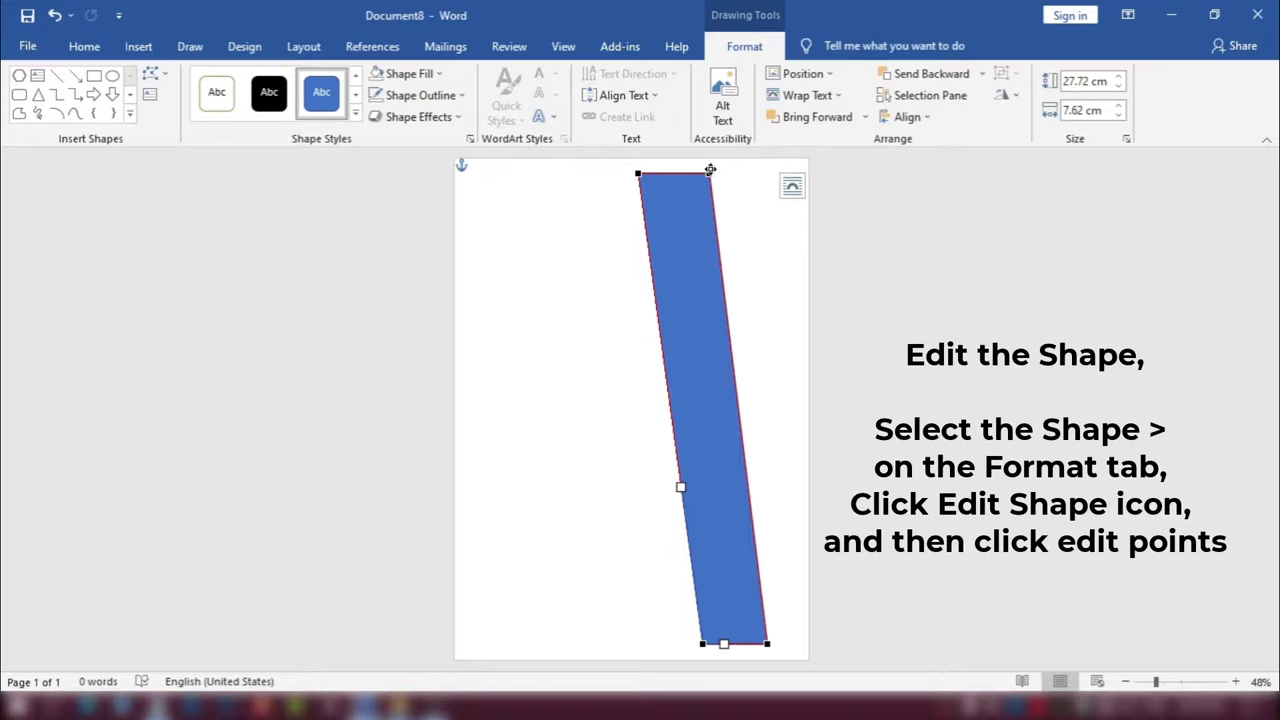
left_click_drag(710, 172, 725, 173)
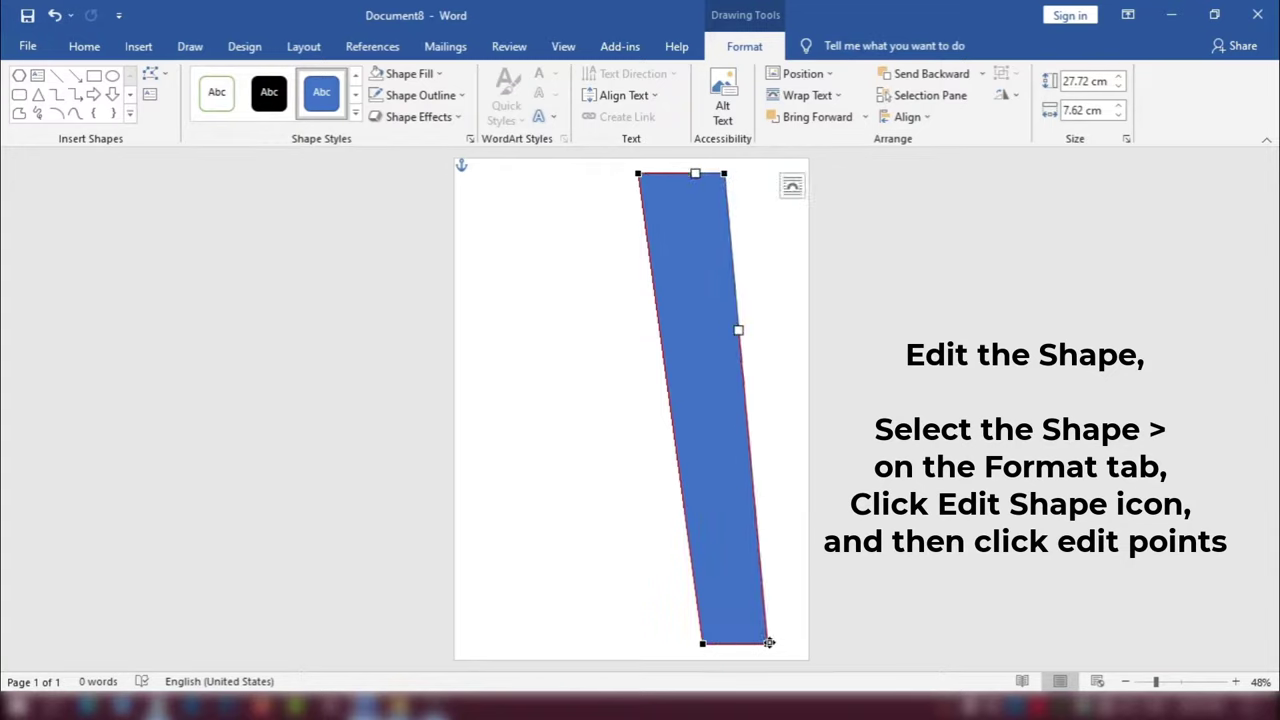
left_click_drag(768, 642, 801, 638)
left_click_drag(724, 174, 706, 189)
left_click(760, 226)
Step: Stretch the band past the page bottom and widen it to 10 cm
left_click(706, 205)
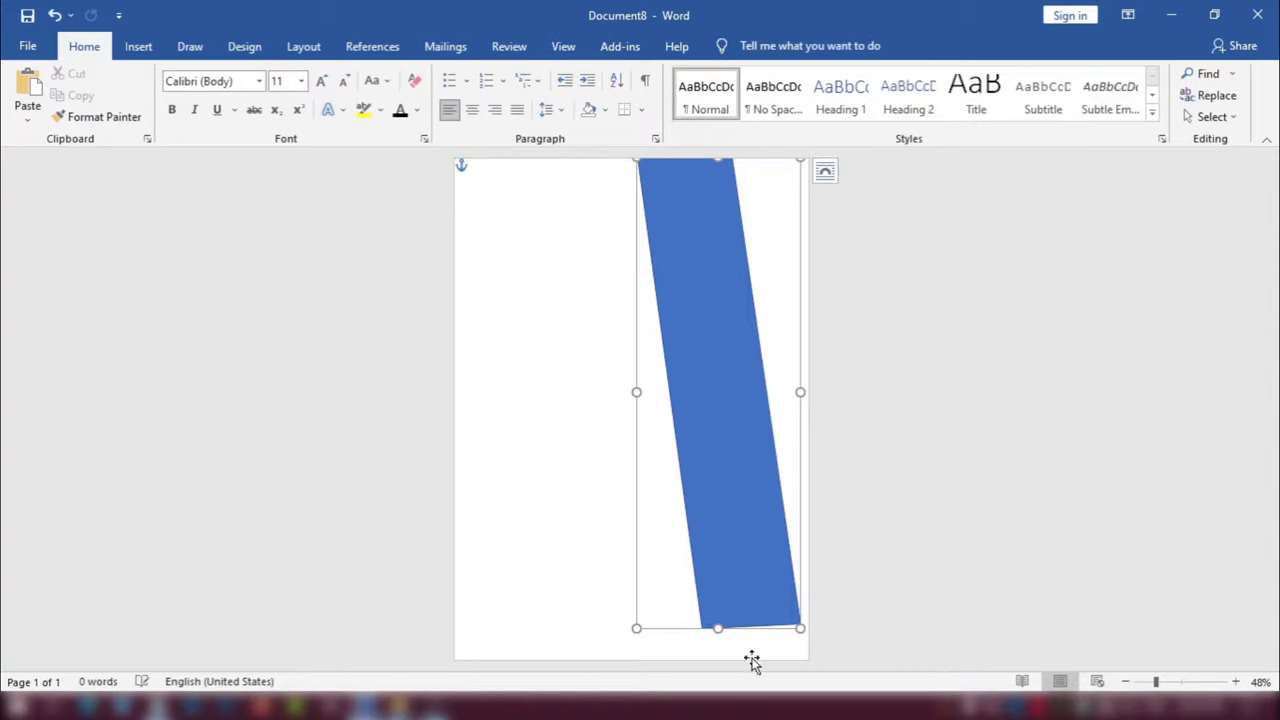
left_click_drag(718, 630, 722, 716)
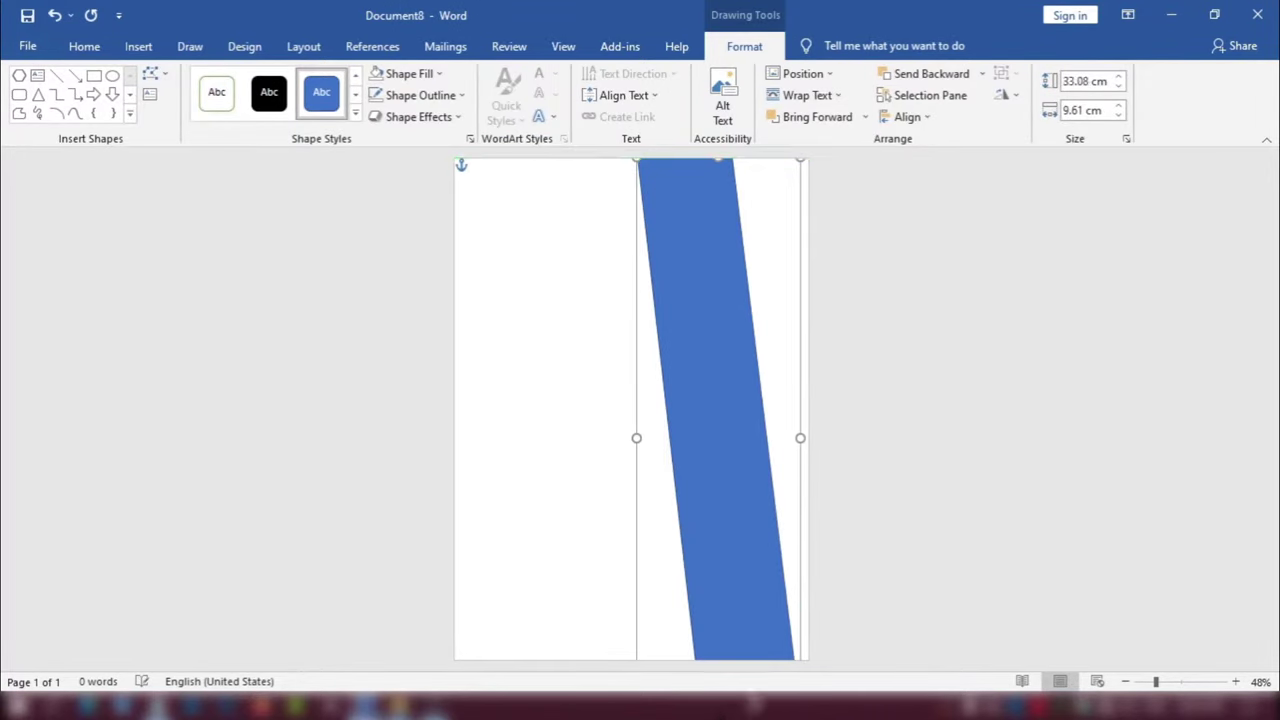
left_click_drag(804, 437, 811, 437)
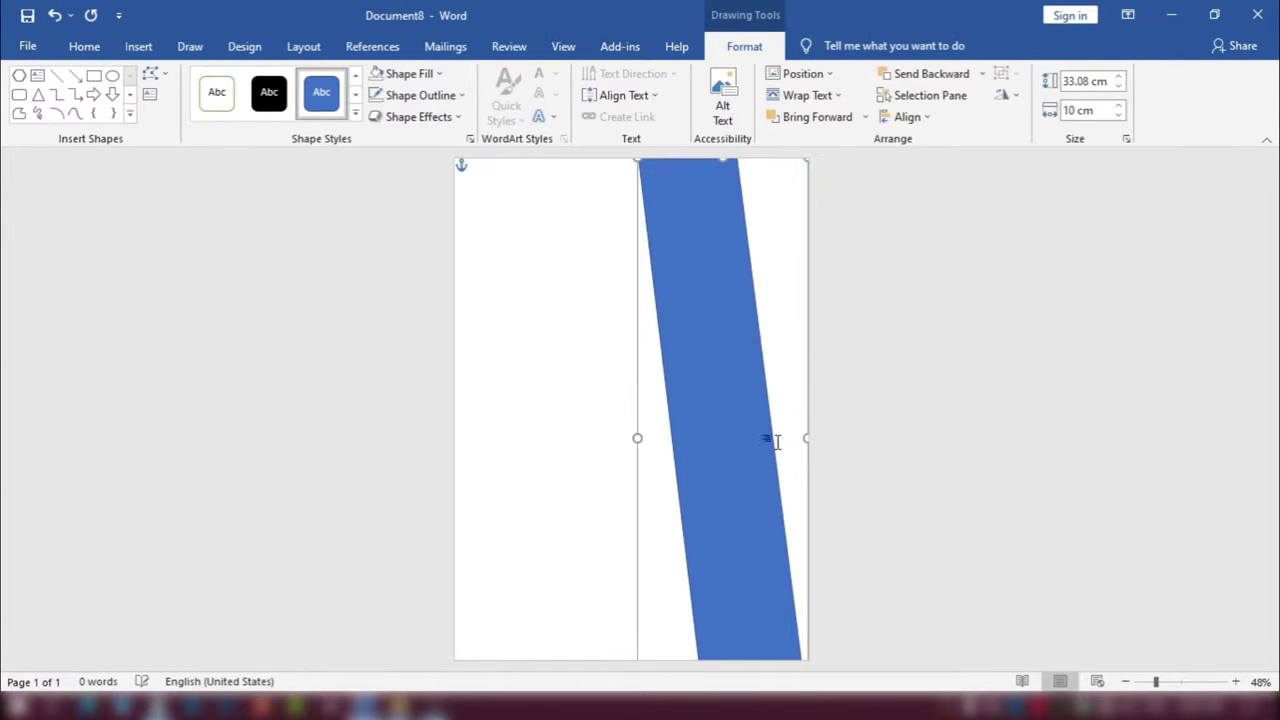
left_click_drag(632, 440, 620, 437)
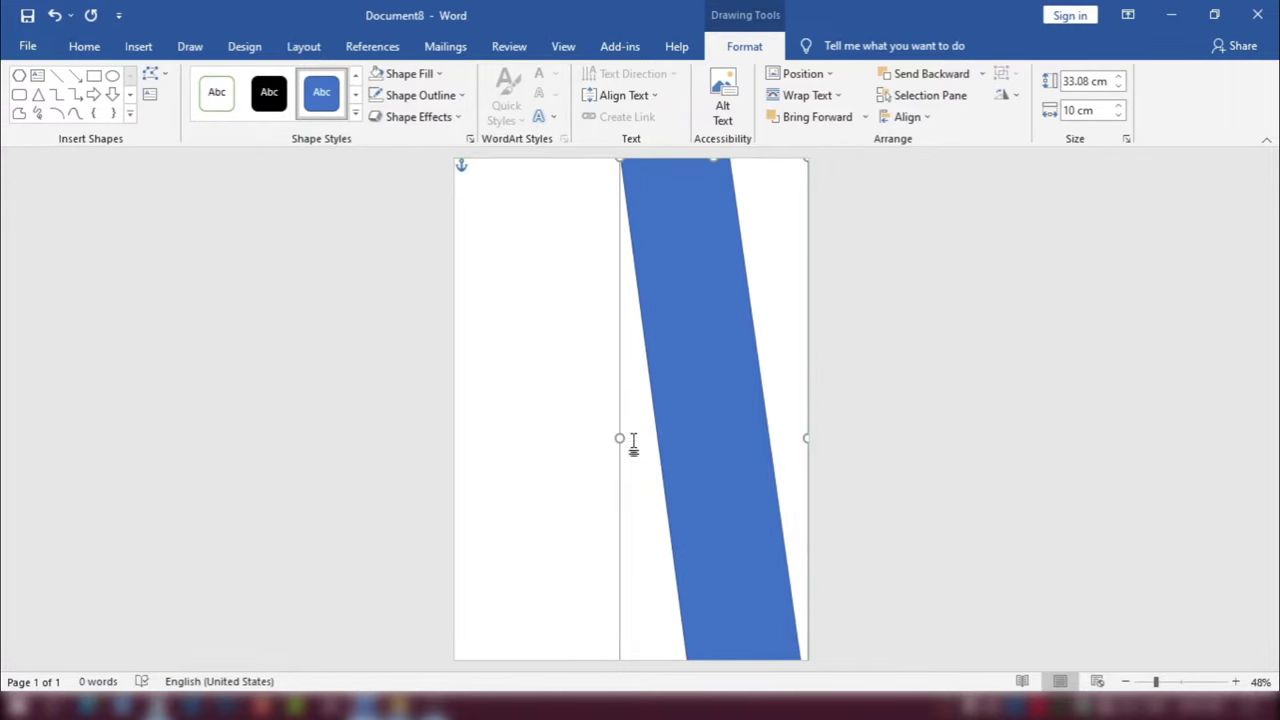
left_click(974, 466)
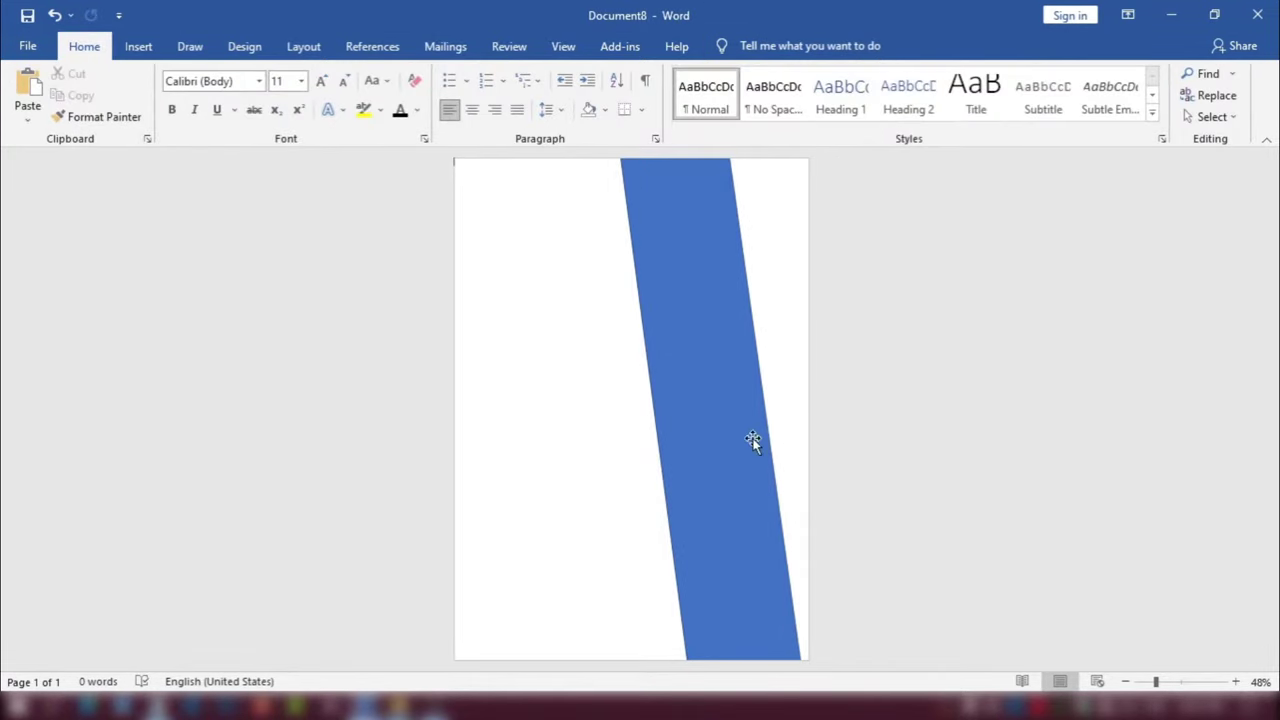
Step: Duplicate the blue band and narrow the copy into a 1 cm strip
left_click(726, 413)
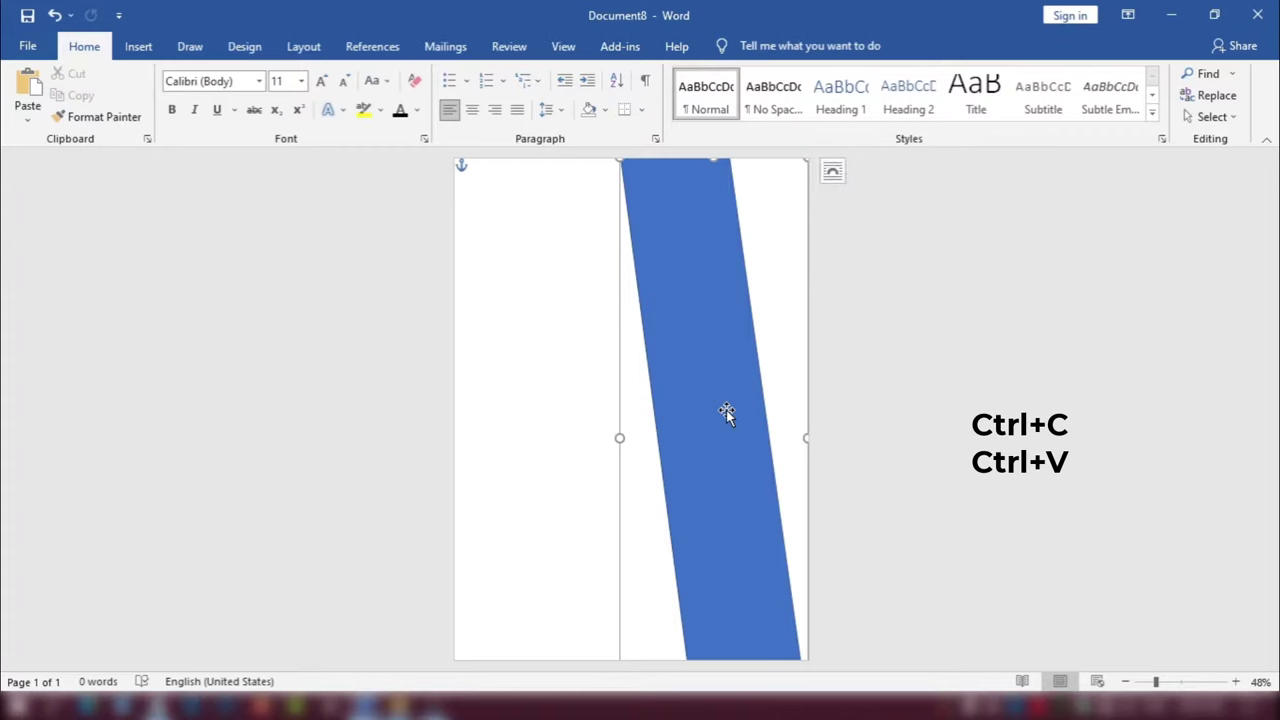
key("ctrl+c")
key("ctrl+v")
left_click_drag(726, 417, 640, 423)
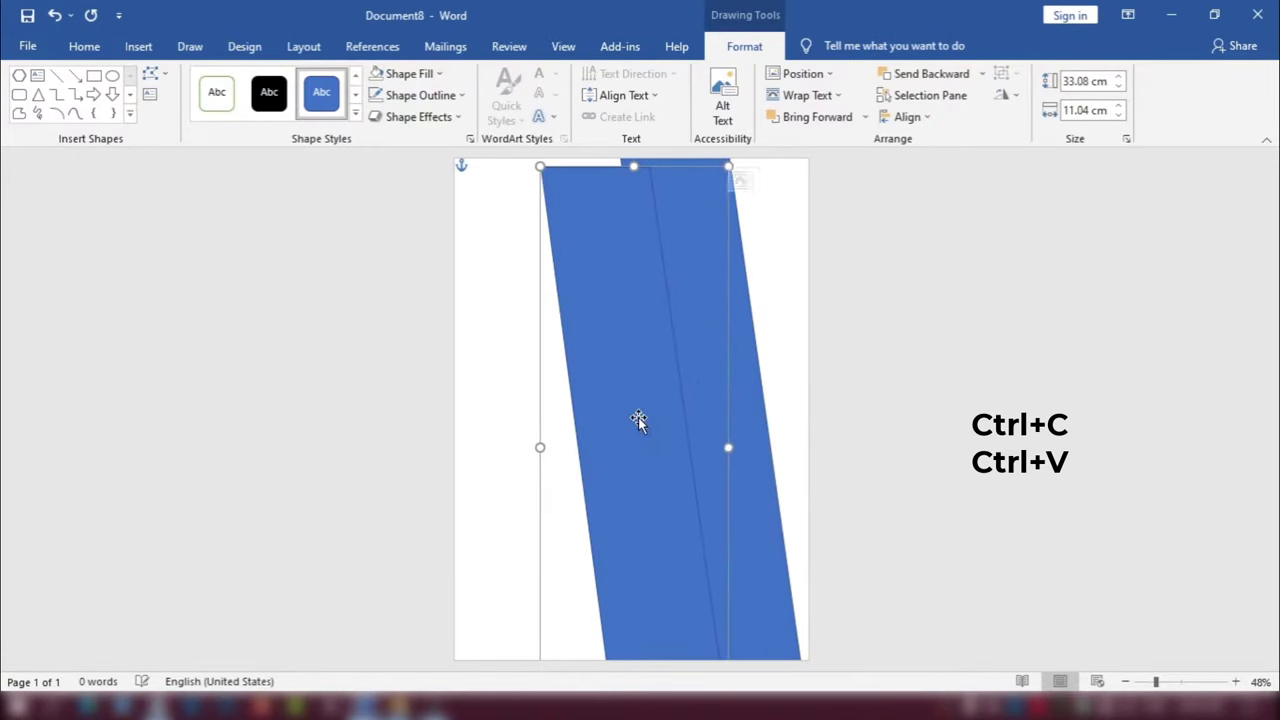
left_click_drag(726, 451, 552, 466)
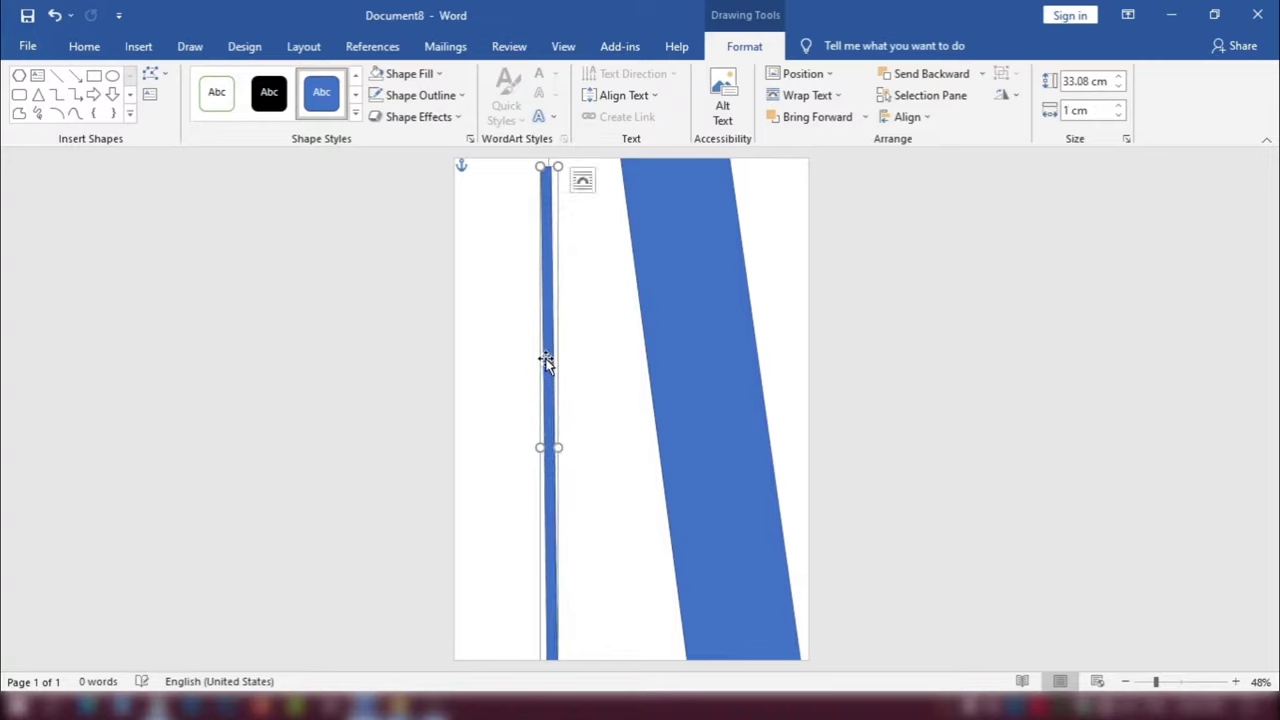
left_click_drag(543, 362, 556, 414)
Step: Rotate the thin strip to match the band's angle and place it alongside, touching the page top
left_click_drag(562, 198, 512, 209)
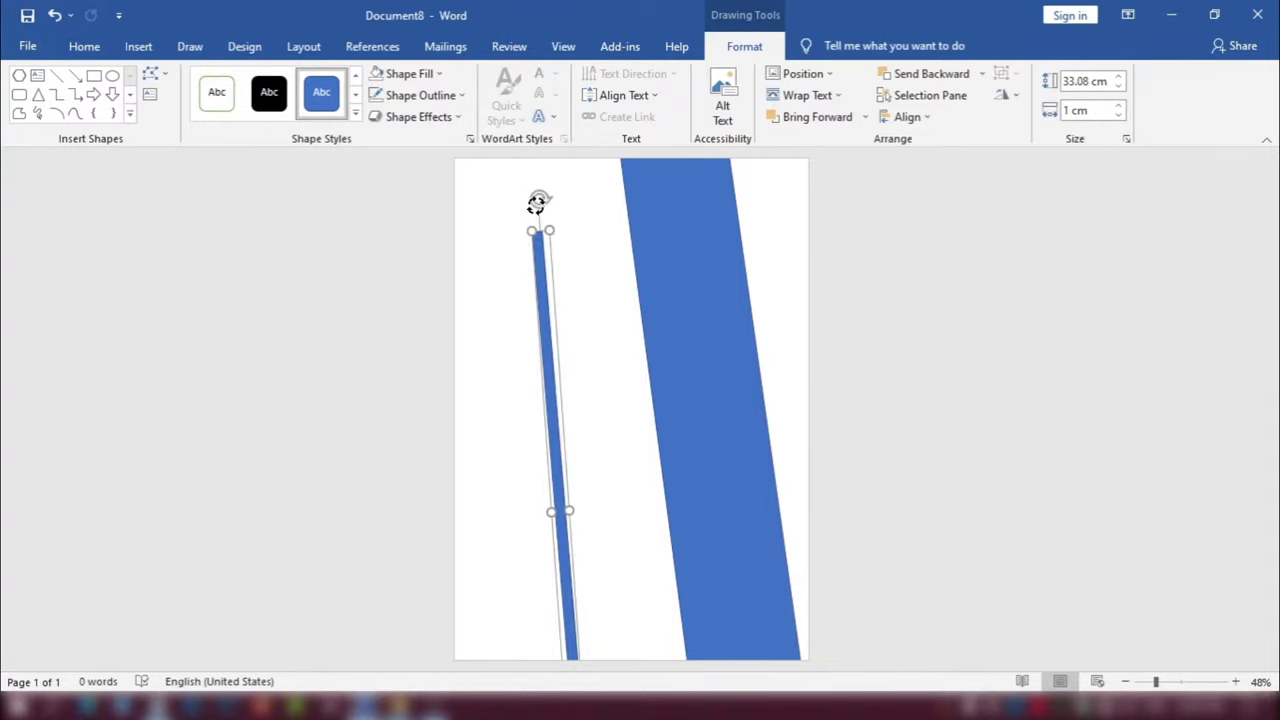
mouse_move(530, 331)
left_mouse_down()
mouse_move(750, 176)
mouse_move(776, 269)
left_mouse_up()
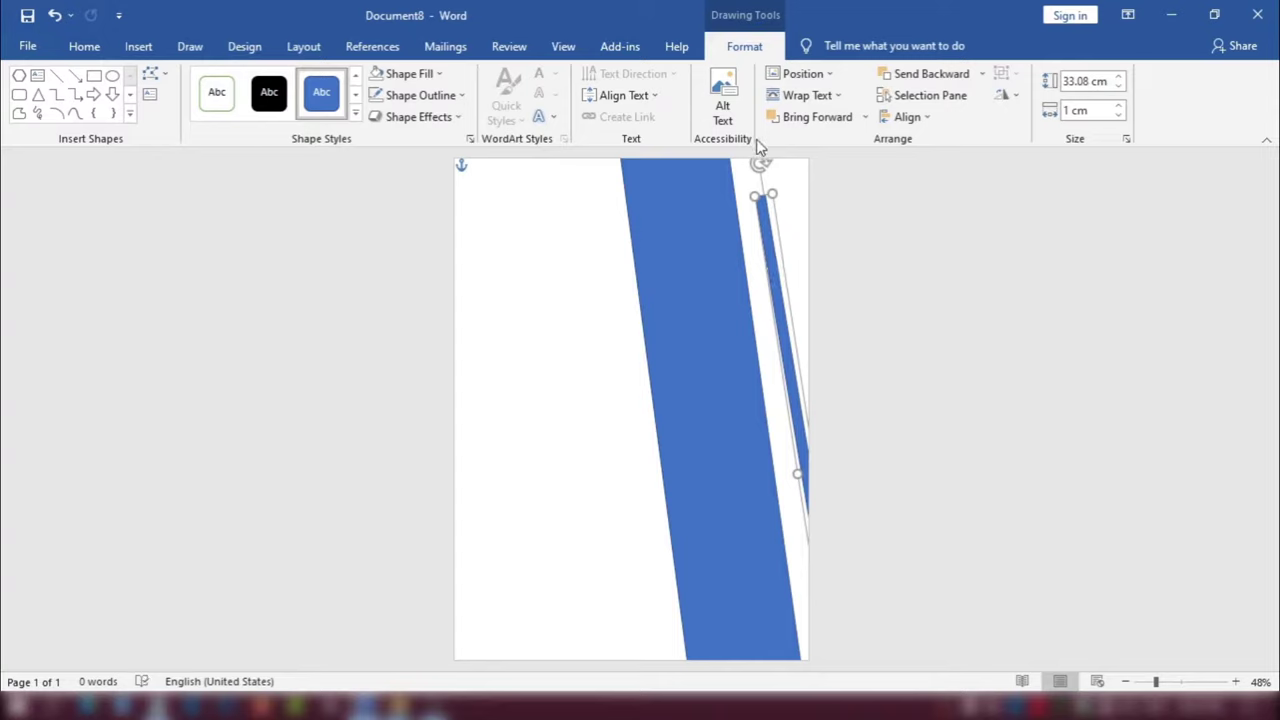
left_click_drag(761, 164, 775, 162)
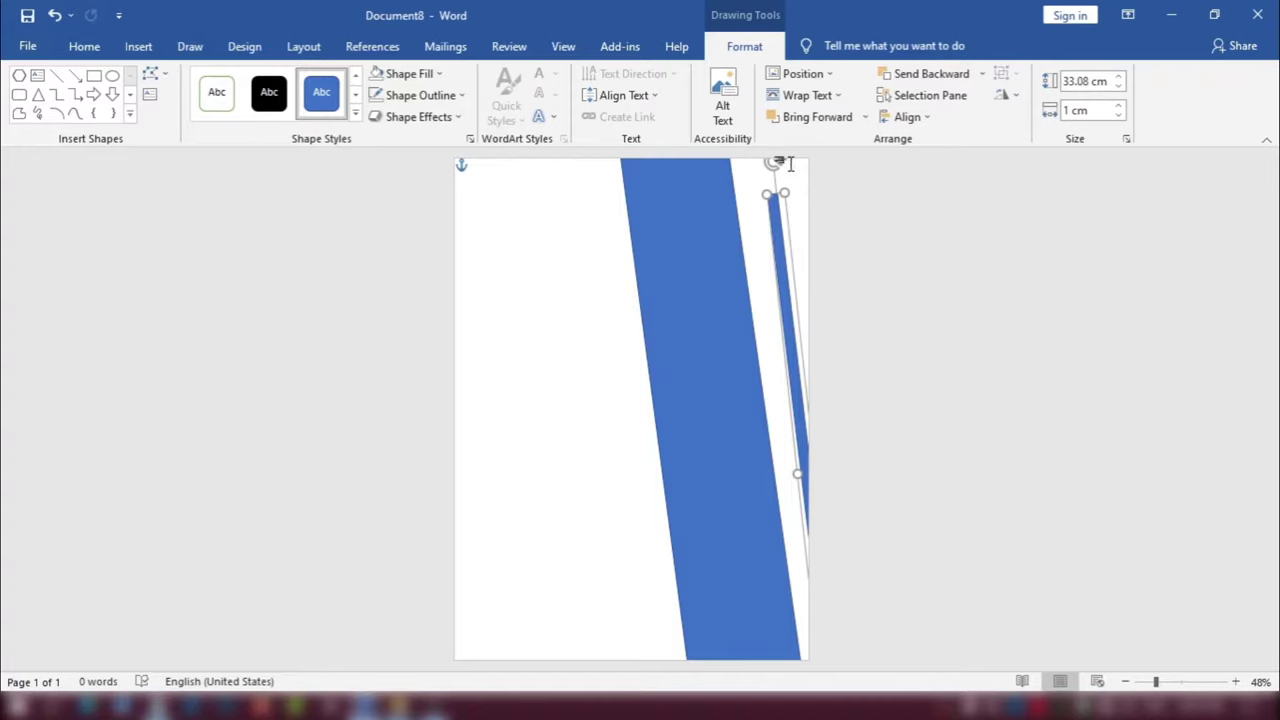
left_click_drag(776, 165, 780, 163)
mouse_move(780, 230)
left_mouse_down()
mouse_move(766, 204)
mouse_move(775, 244)
left_mouse_up()
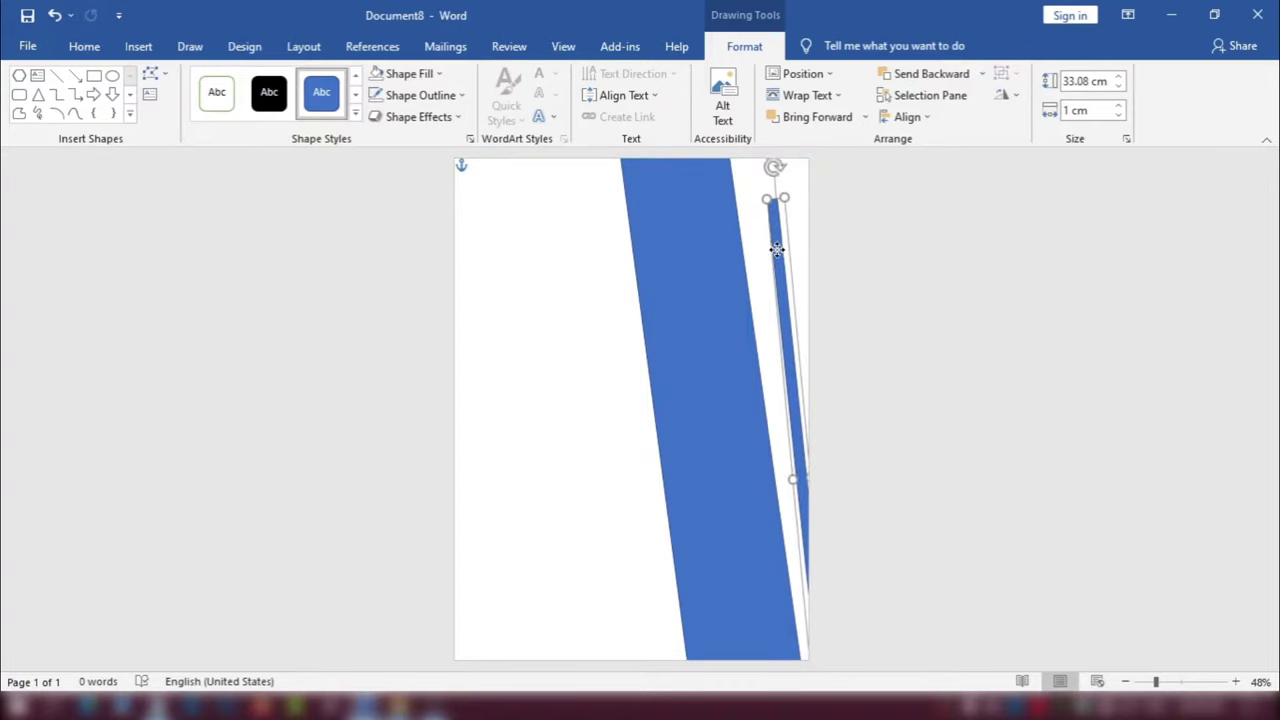
left_click_drag(777, 165, 765, 168)
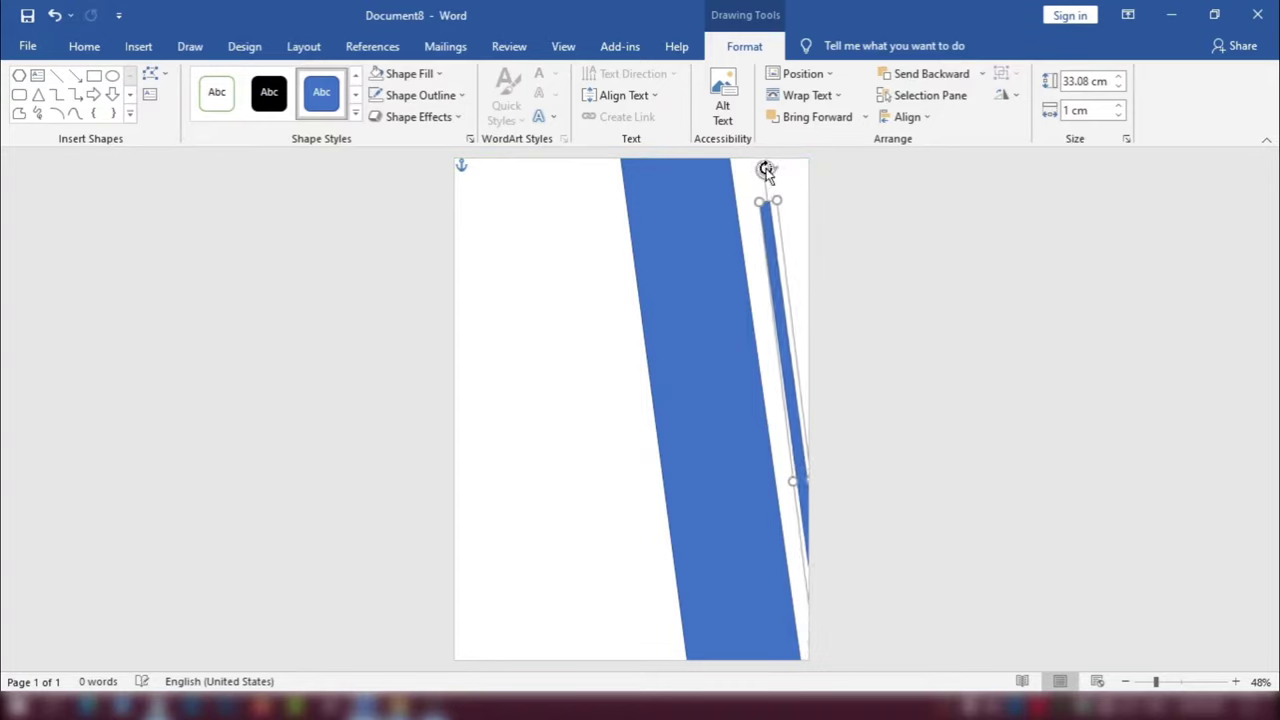
left_click_drag(774, 273, 762, 230)
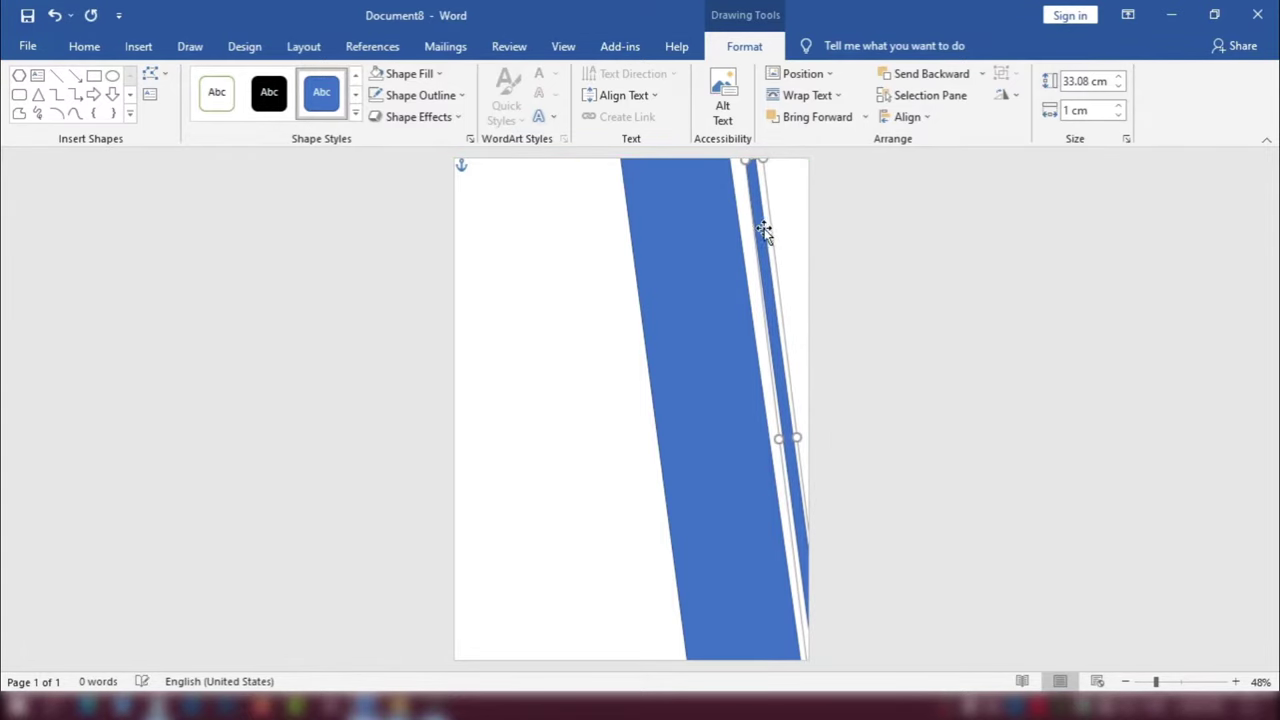
Step: Copy and paste the thin blue strip to make a duplicate
left_click(987, 364)
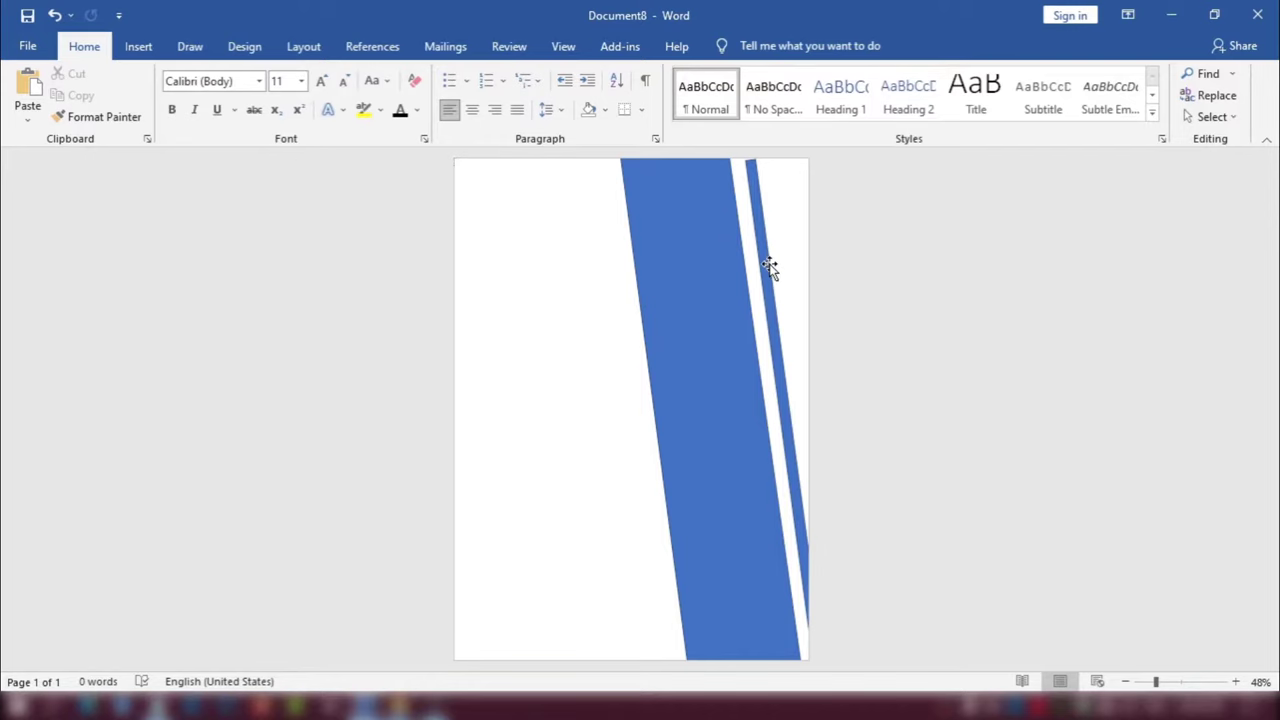
left_click_drag(769, 266, 766, 247)
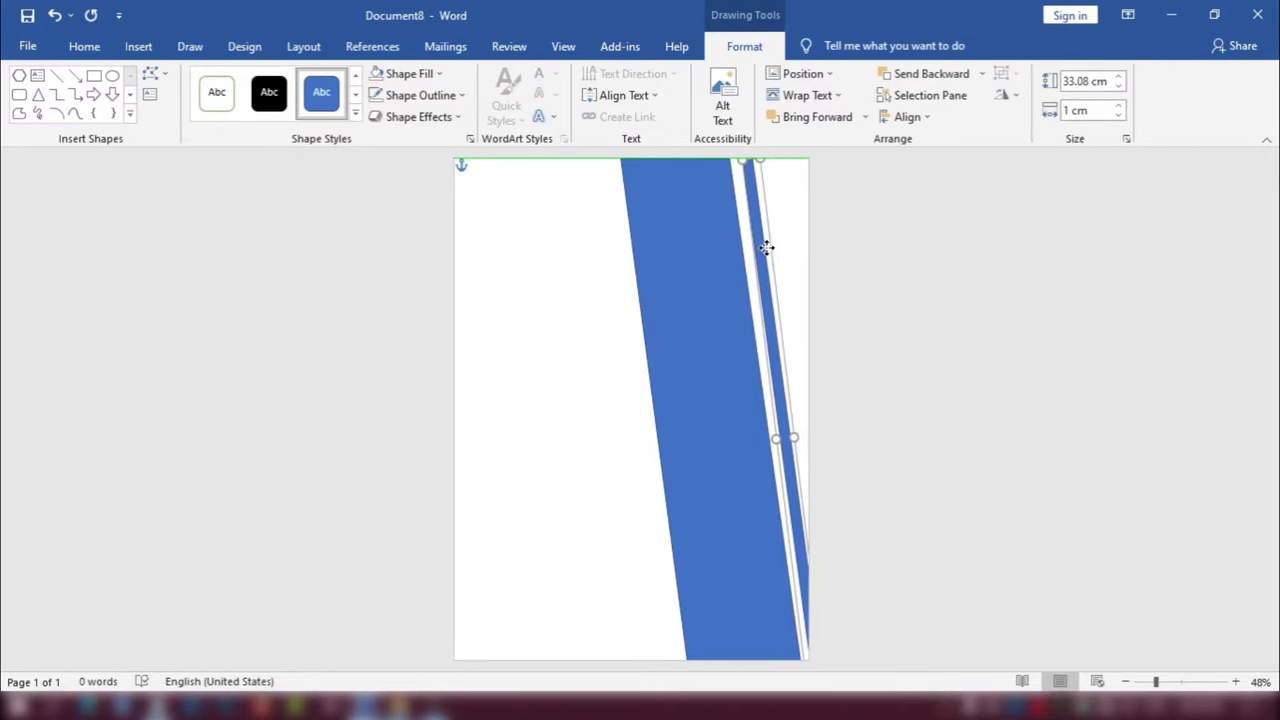
left_click(866, 303)
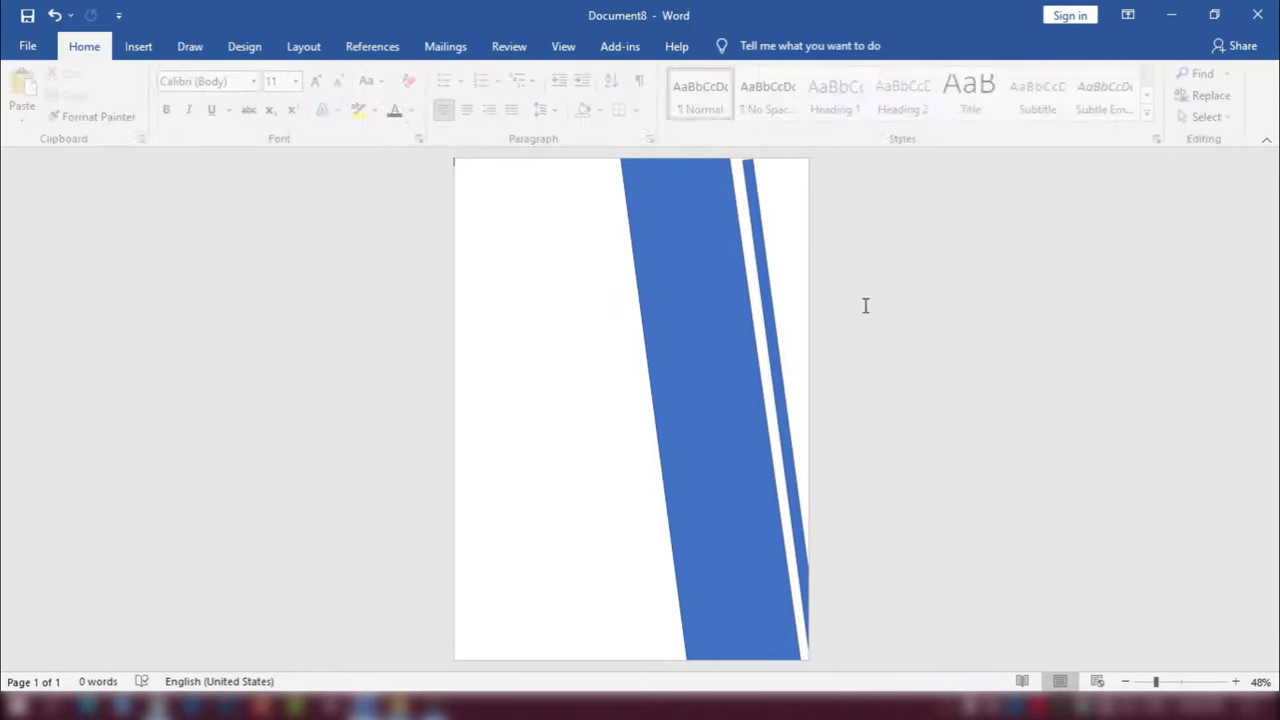
left_click(763, 249)
key("ctrl+c")
key("ctrl+v")
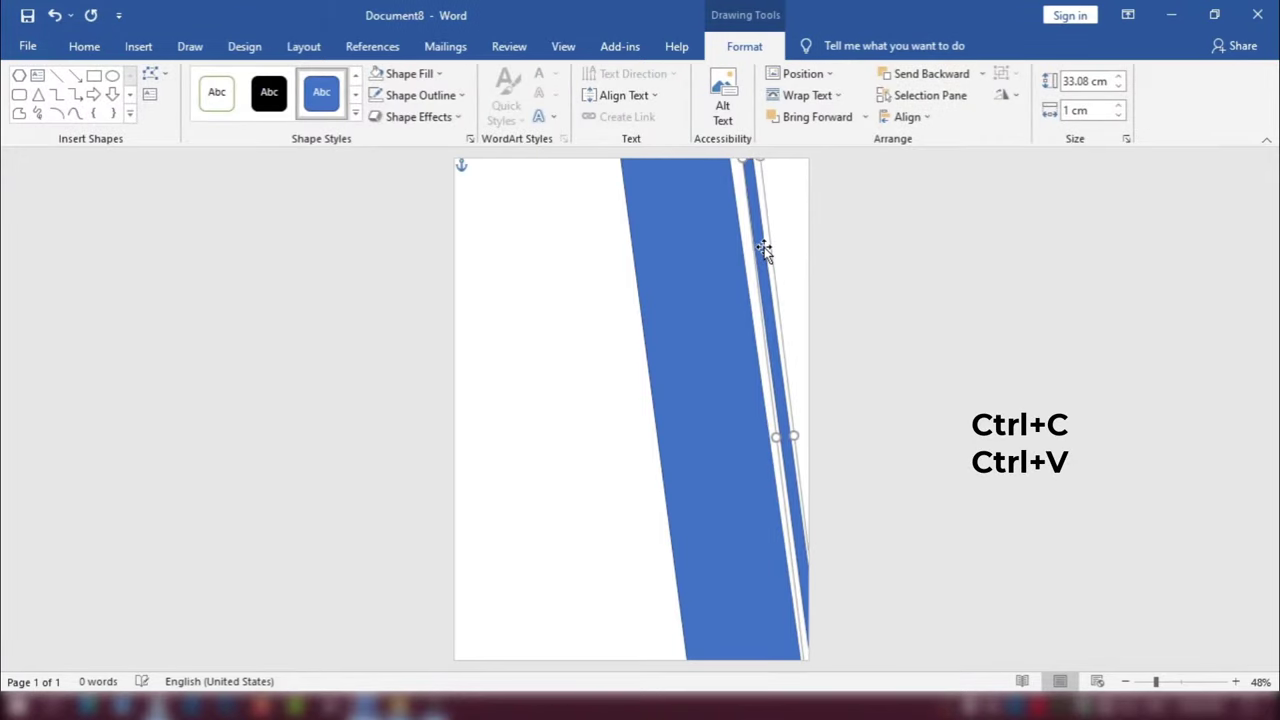
left_click(934, 340)
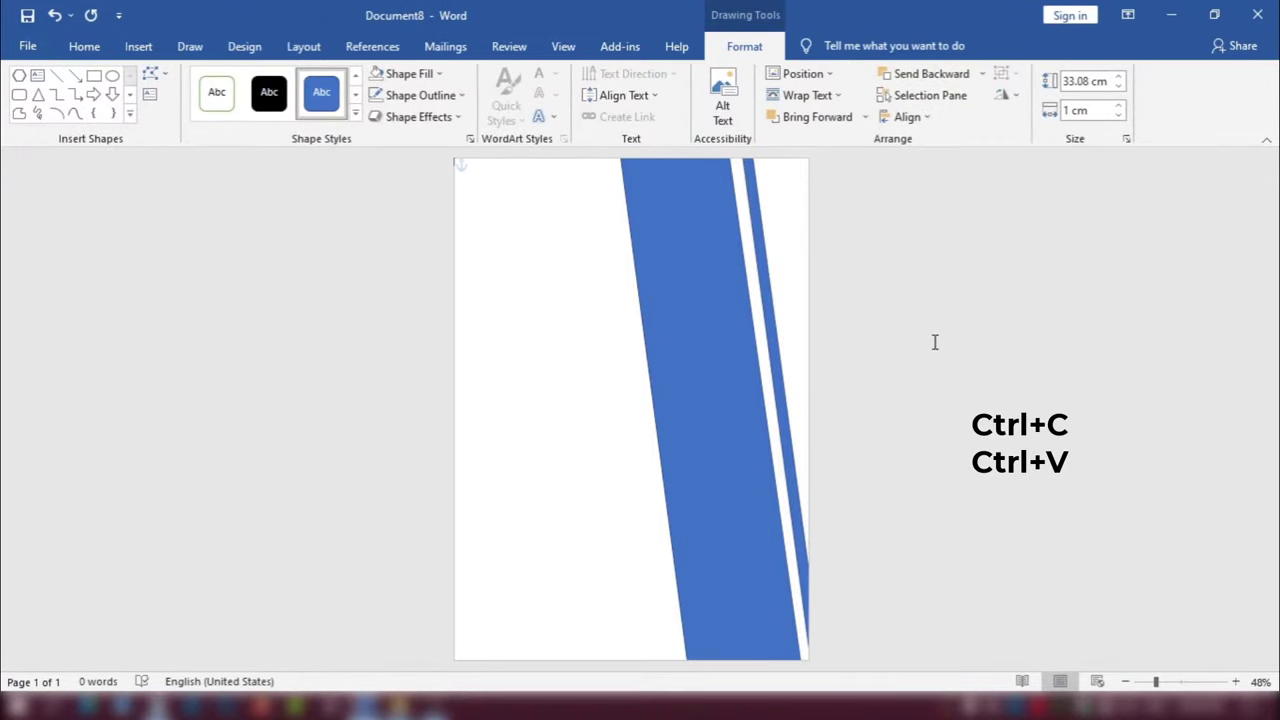
Step: Position the copy right of the first strip and paste a third strip beside it
left_click(763, 252)
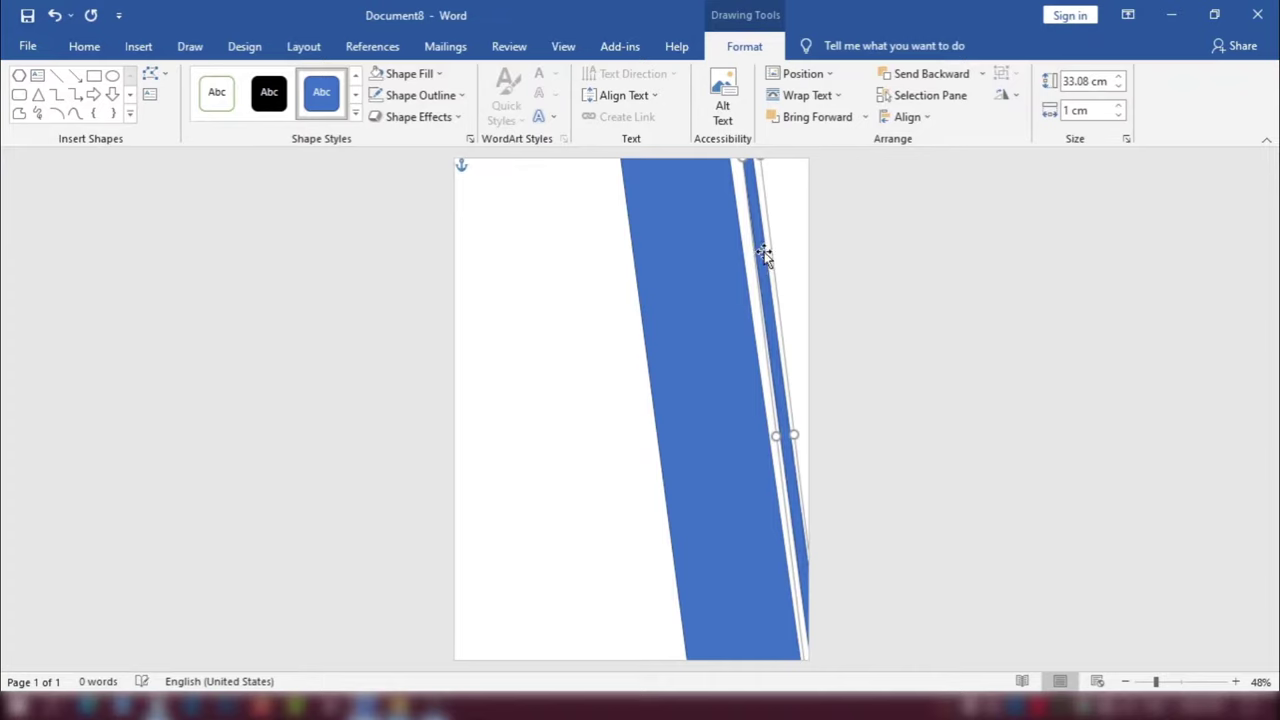
left_click_drag(765, 253, 781, 242)
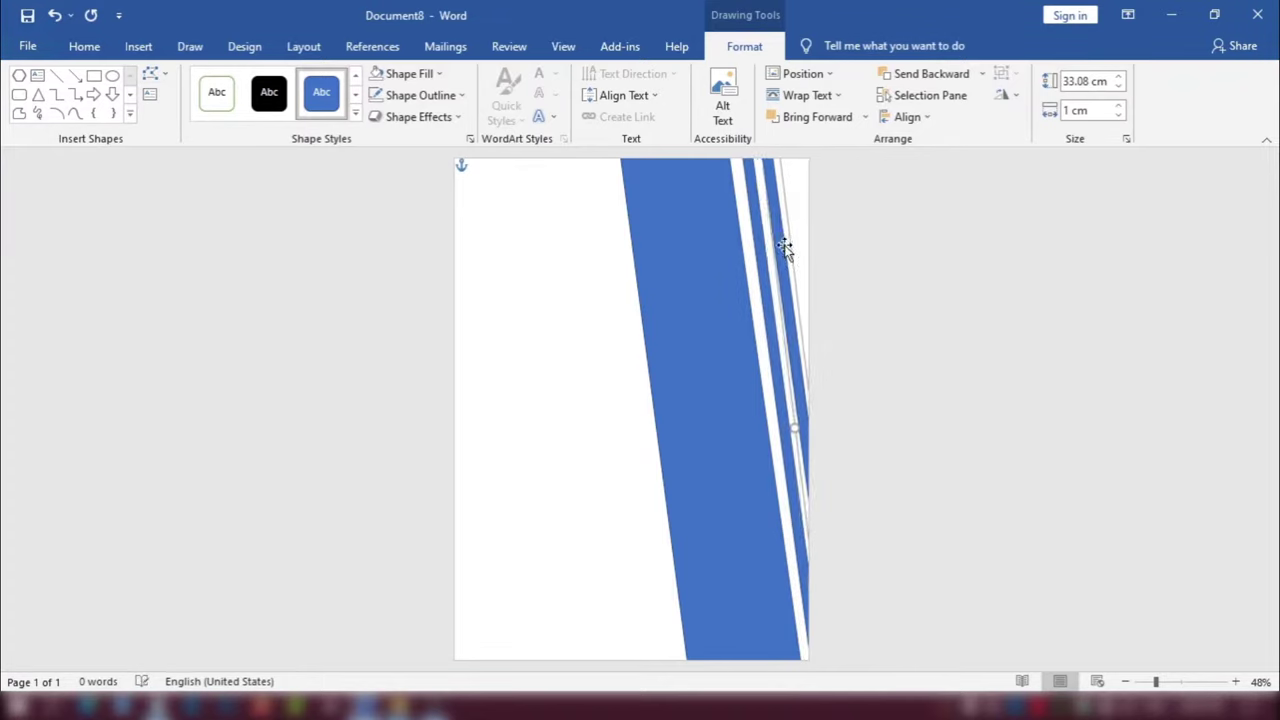
left_click_drag(785, 248, 802, 229)
key("ctrl+c")
key("ctrl+v")
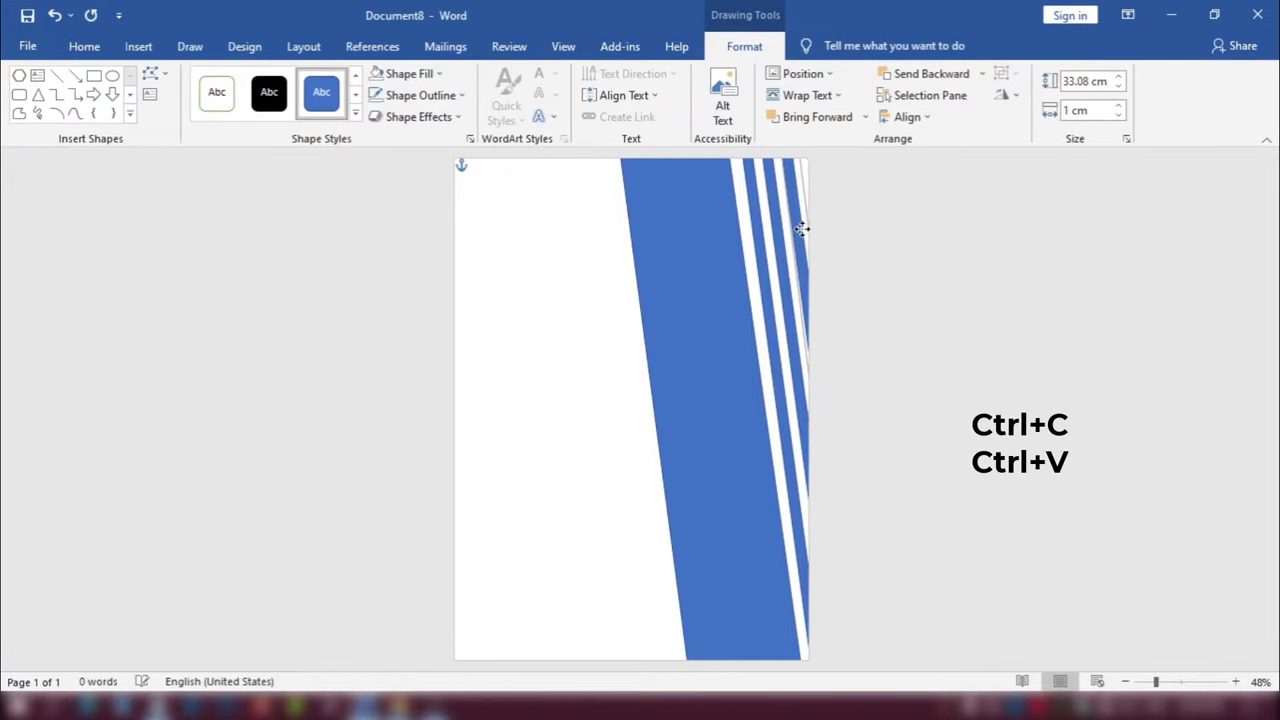
left_click(934, 324)
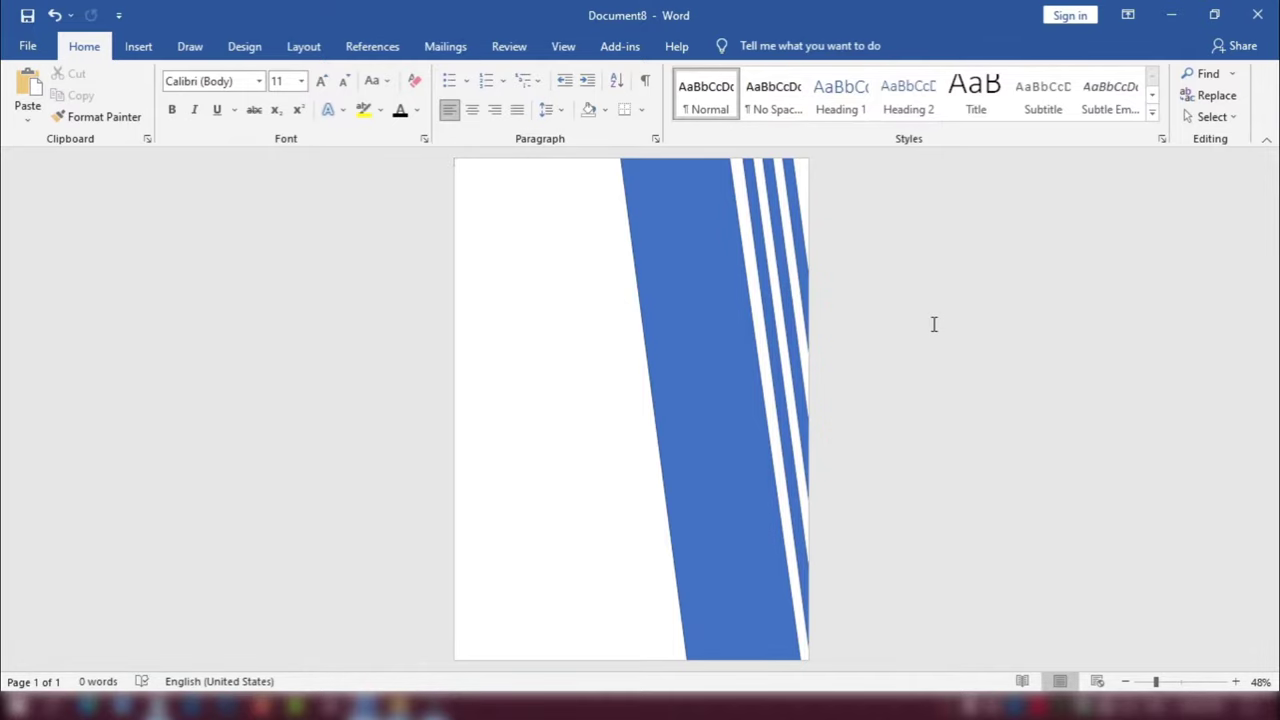
Step: Select the wide band plus the three thin stripes and nudge them slightly right
left_click(795, 200)
left_click(772, 194, "shift")
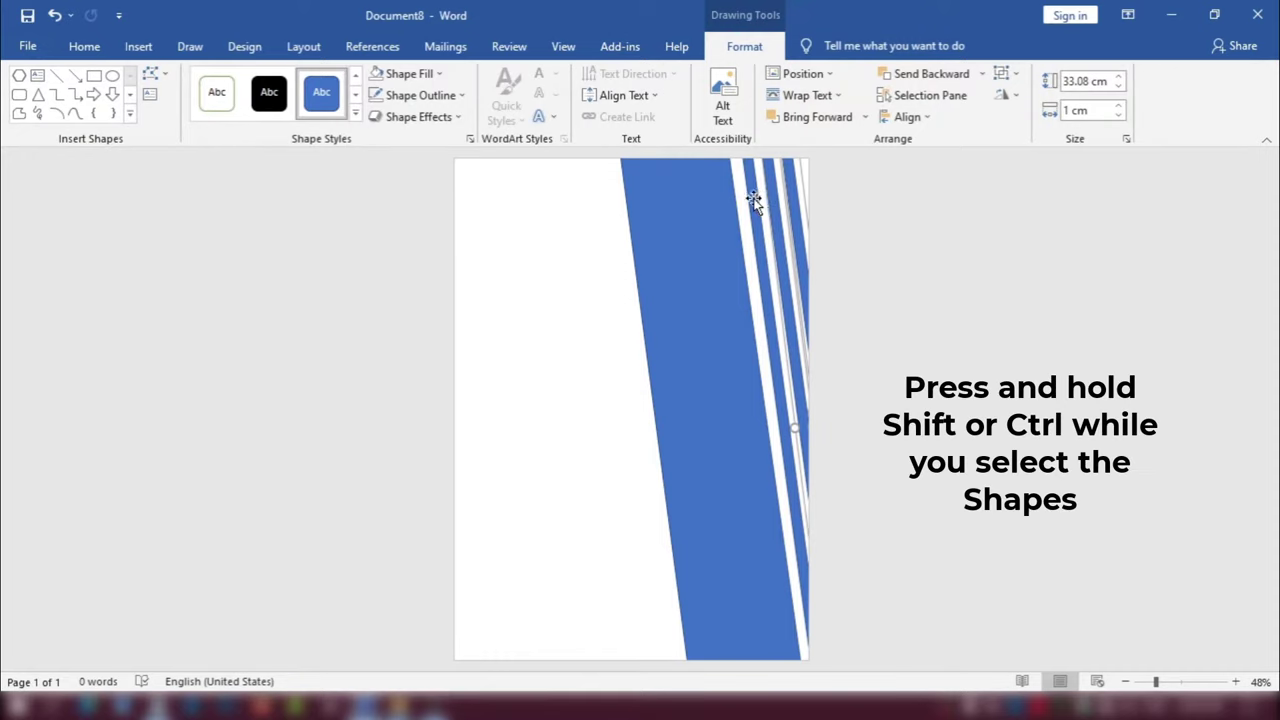
left_click(754, 200, "shift")
left_click(698, 212, "shift")
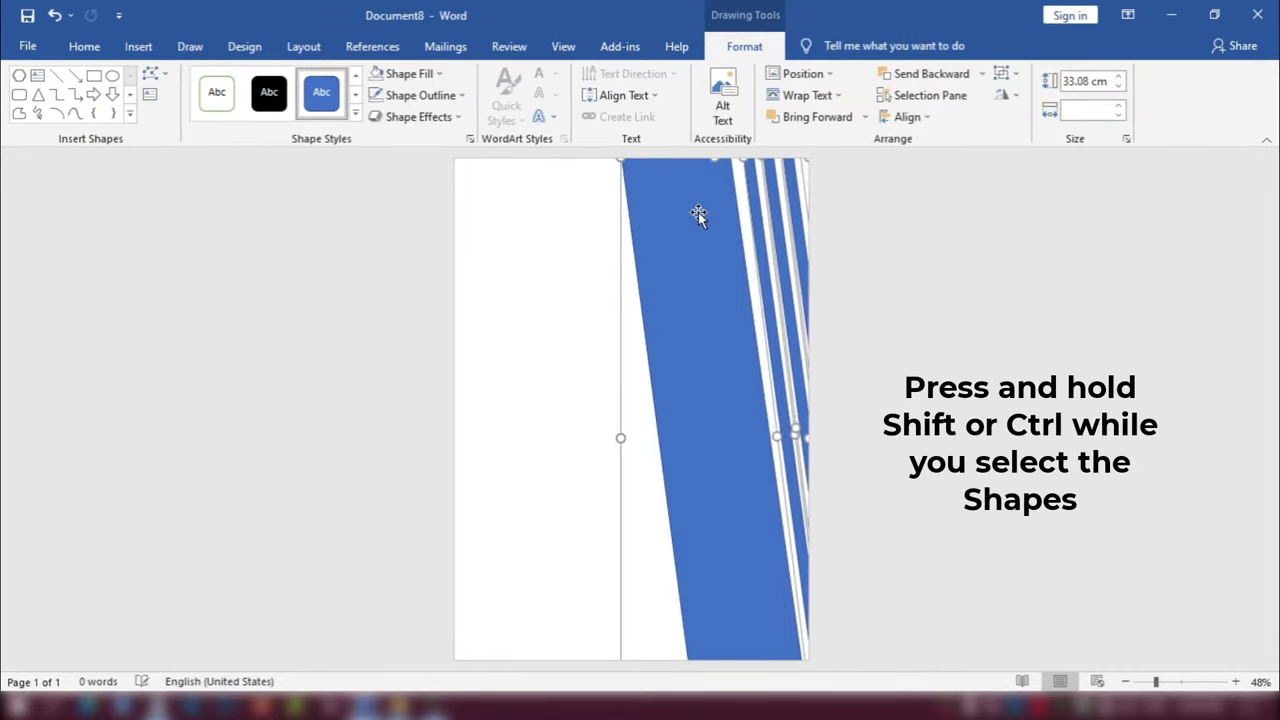
key("Right")
key("Right")
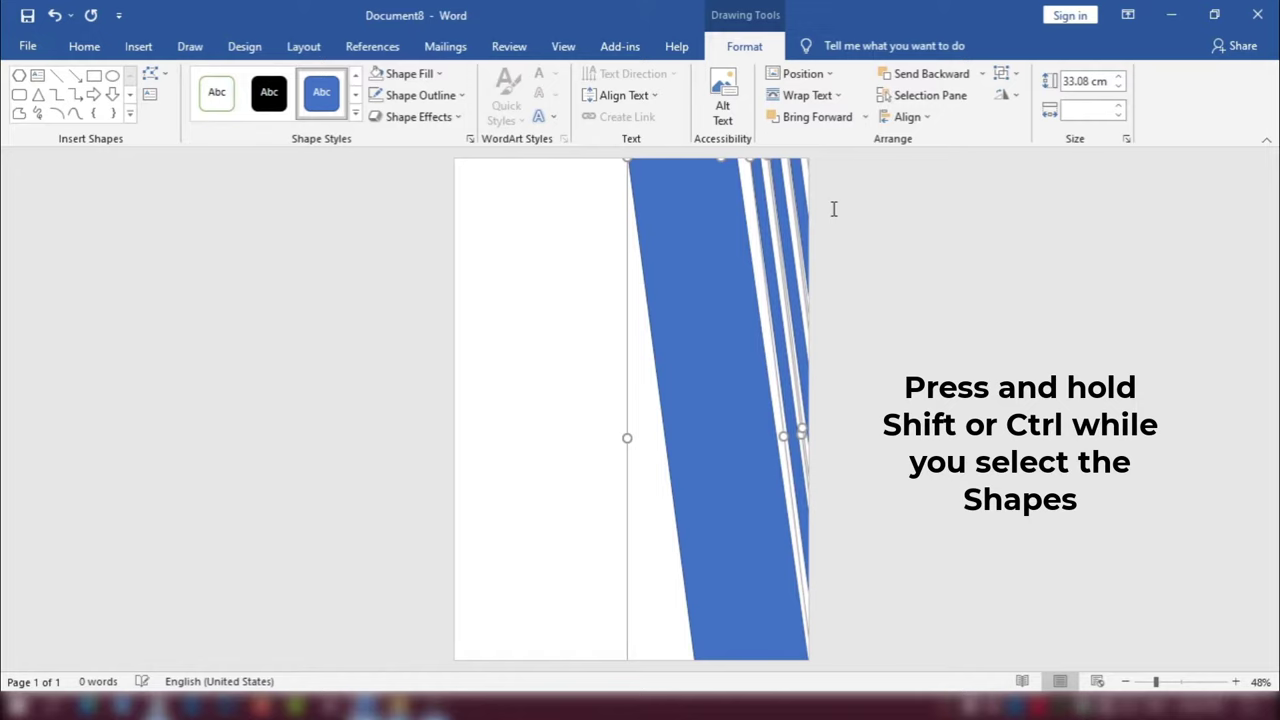
key("Left")
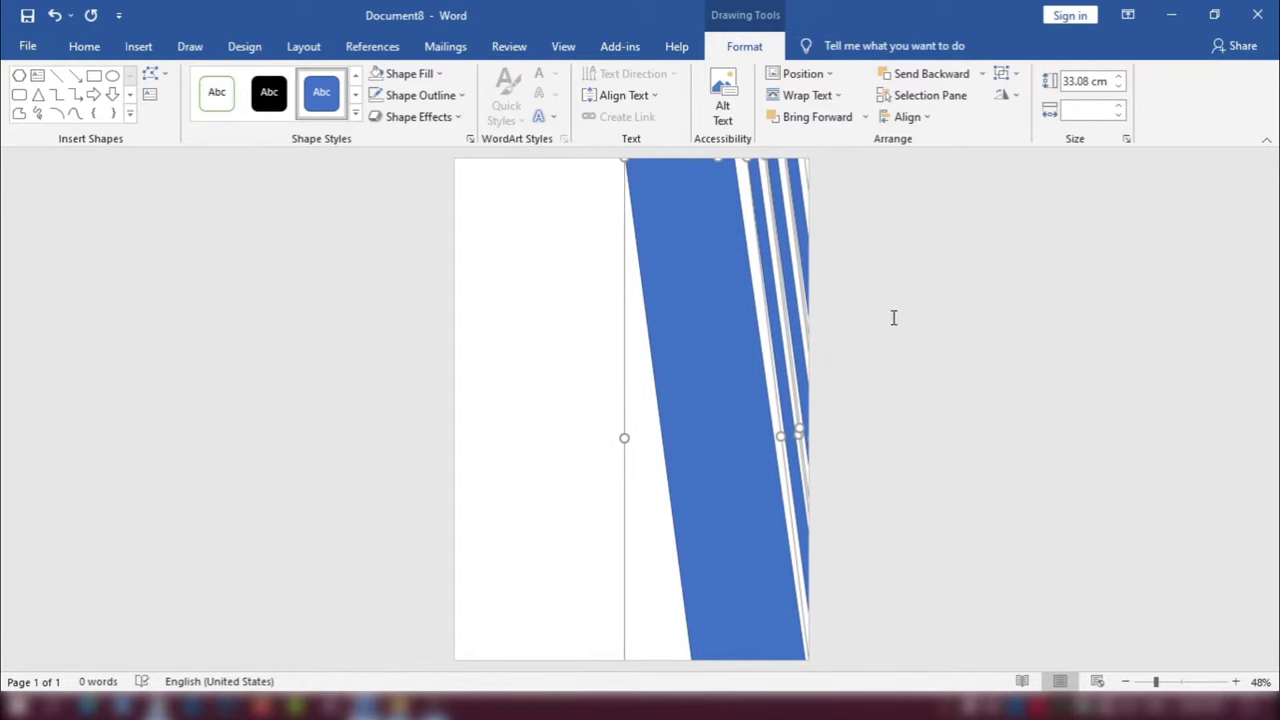
left_click(894, 318)
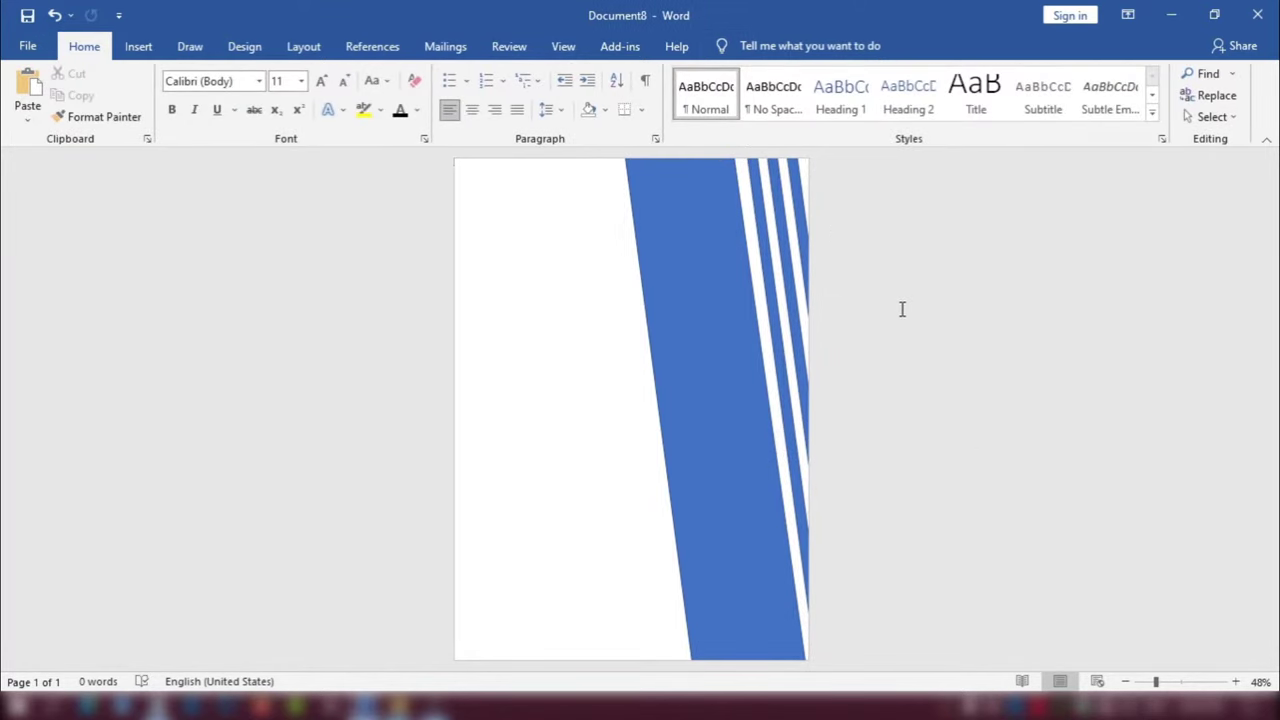
Step: Insert the basketball player image from this computer
left_click(152, 45)
left_click(192, 100)
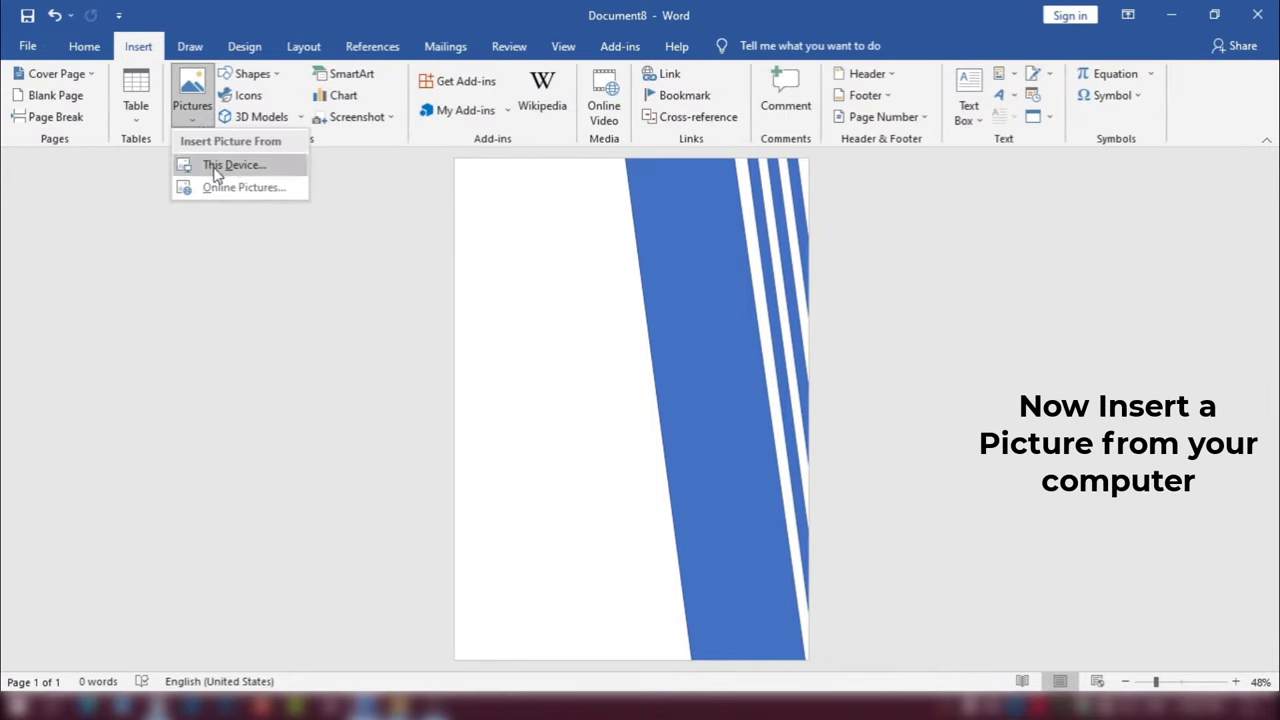
left_click(217, 168)
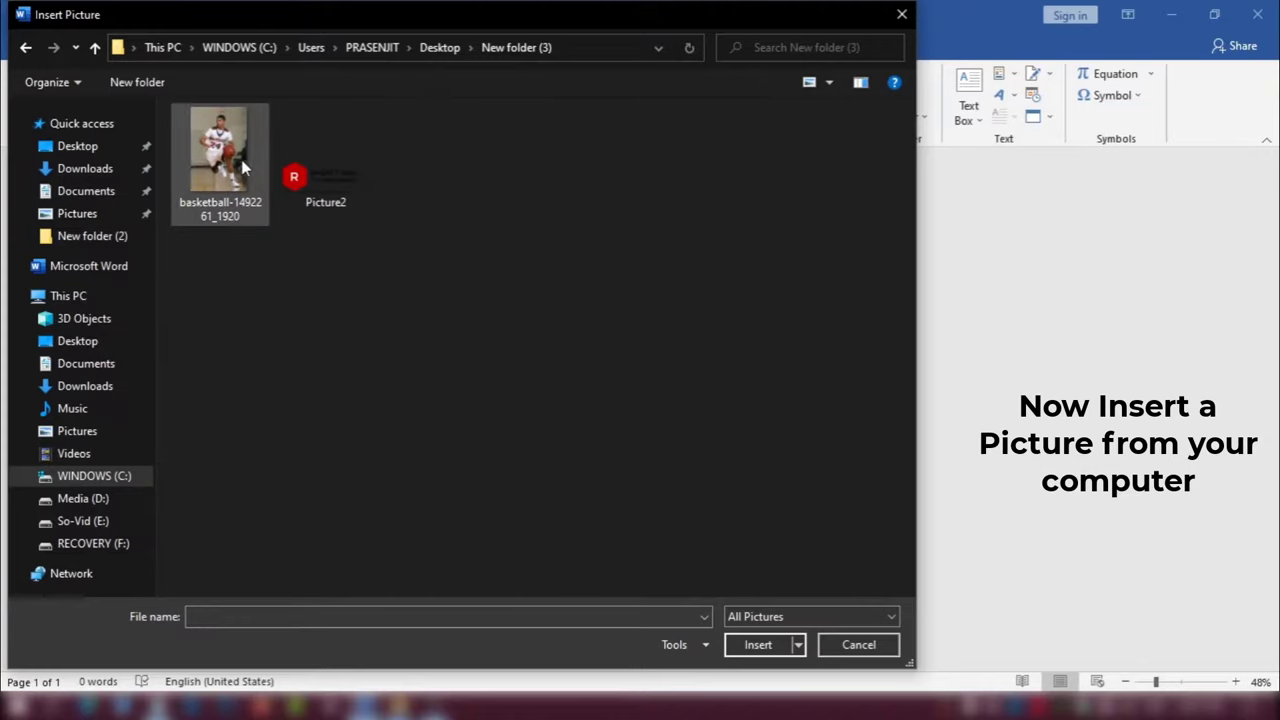
left_click(238, 158)
left_click(757, 645)
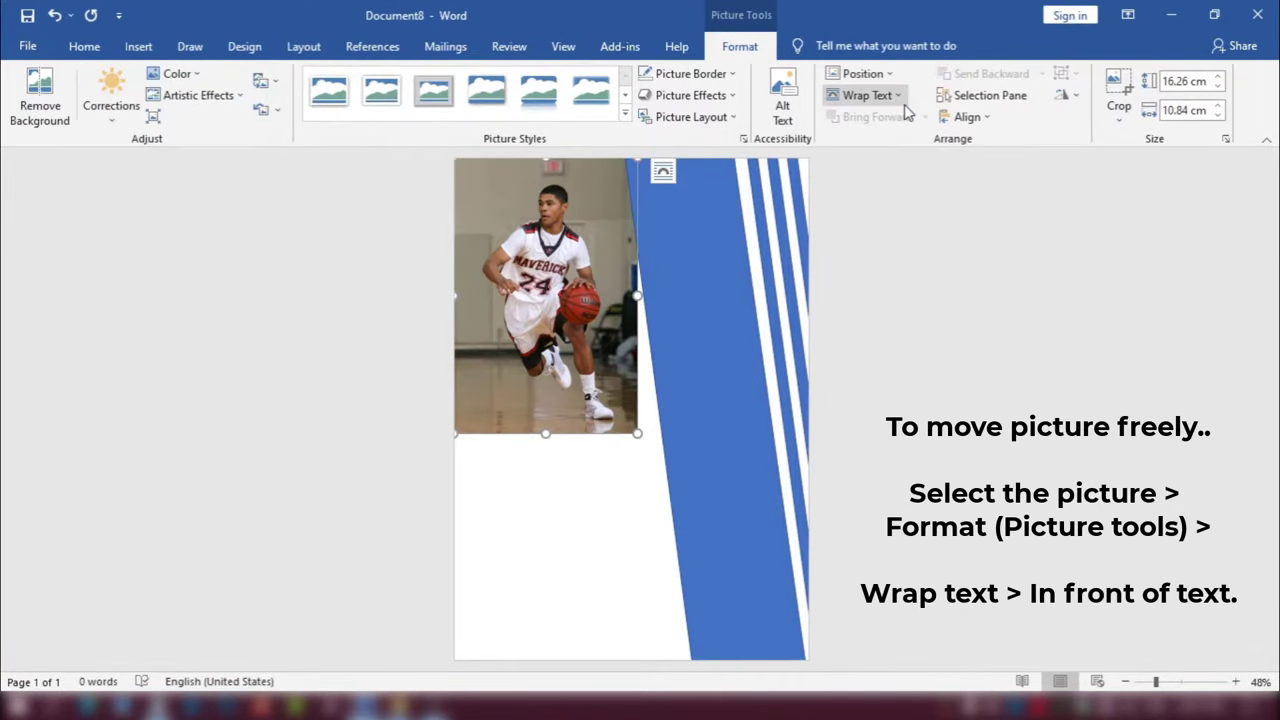
Step: Set the photo to In Front of Text and enlarge it to 24.52 × 16.34 cm
left_click(892, 97)
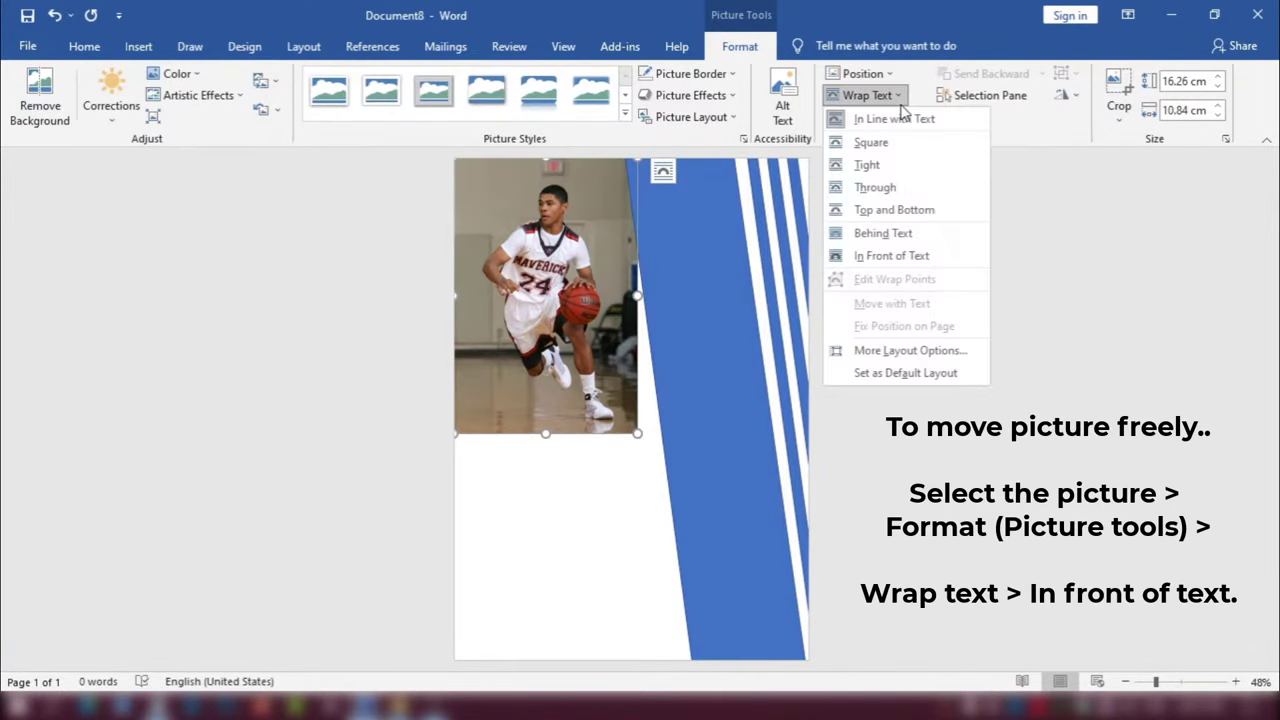
left_click(889, 255)
left_click_drag(637, 436, 731, 572)
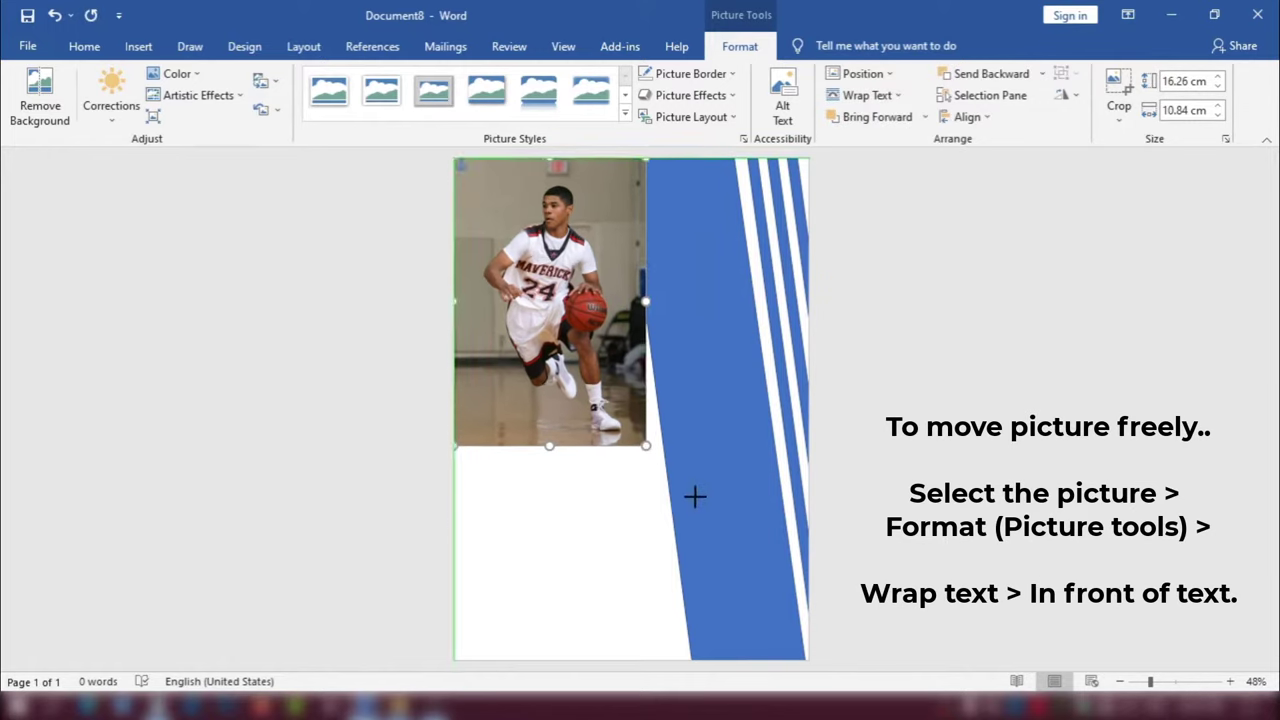
left_click_drag(636, 263, 645, 285)
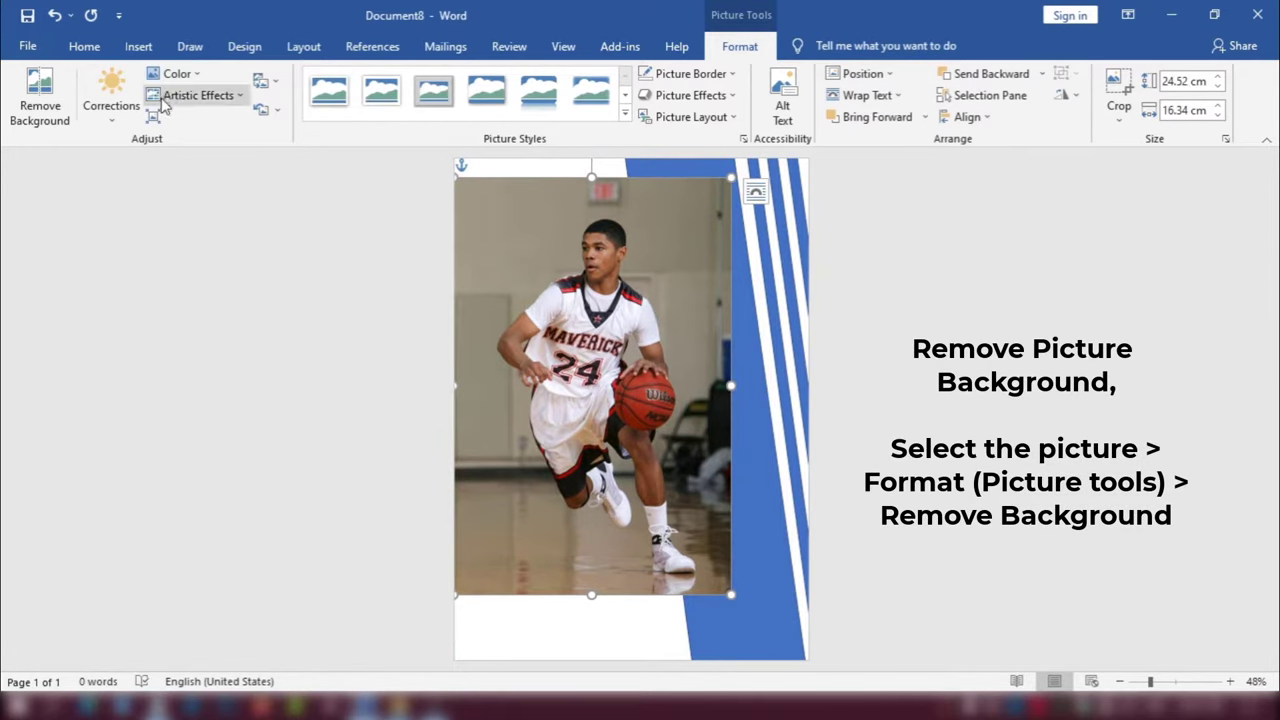
Step: Start Background Removal, mark the area by the heel for removal, and zoom in on edges
left_click(37, 101)
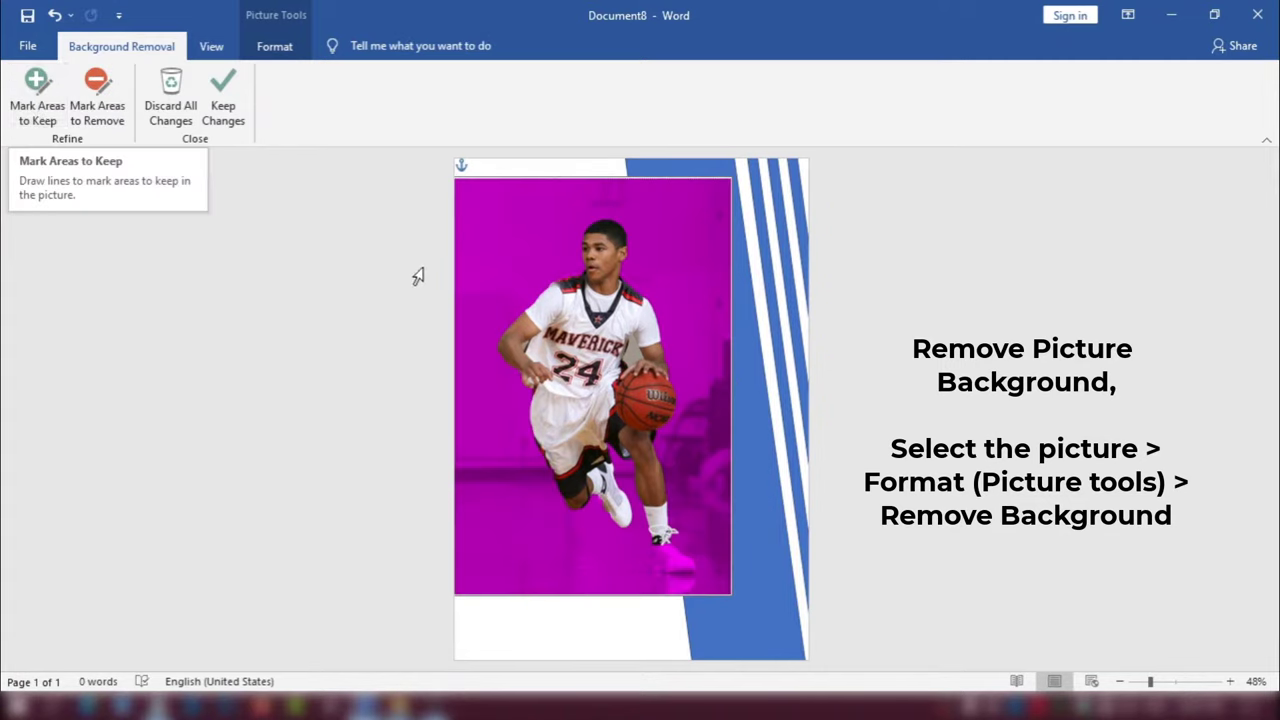
left_click(40, 118)
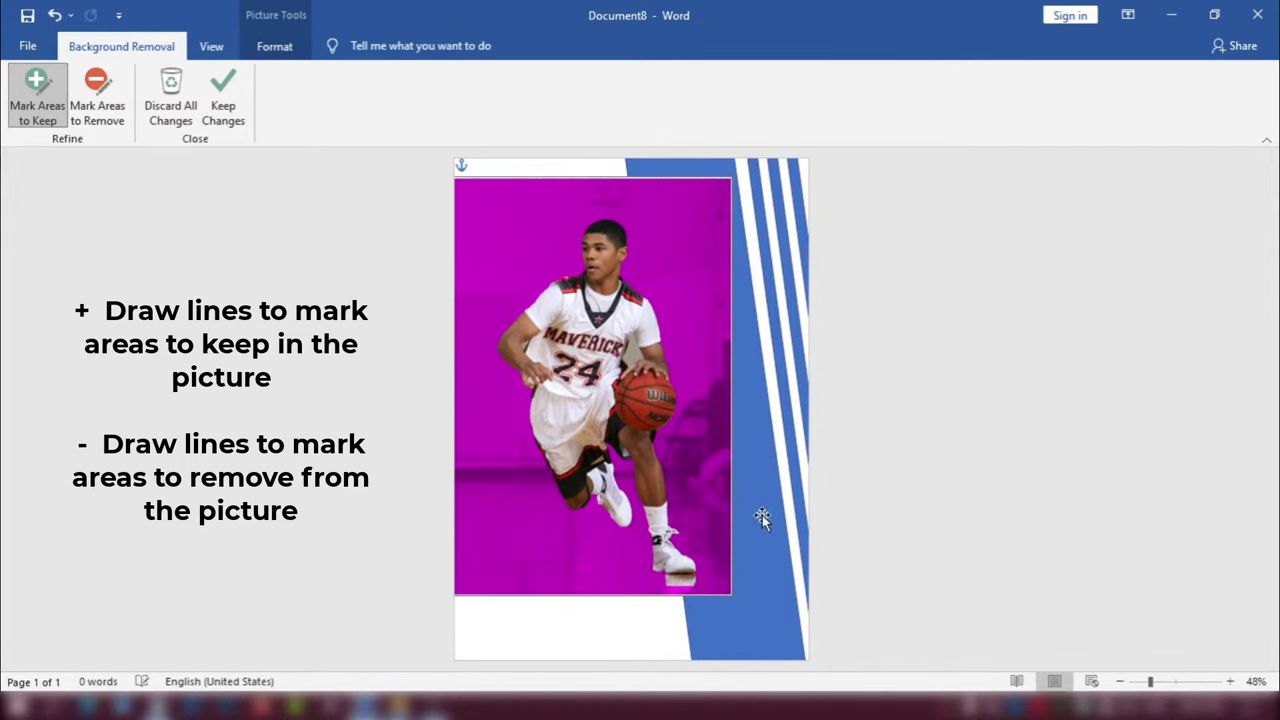
left_click(97, 98)
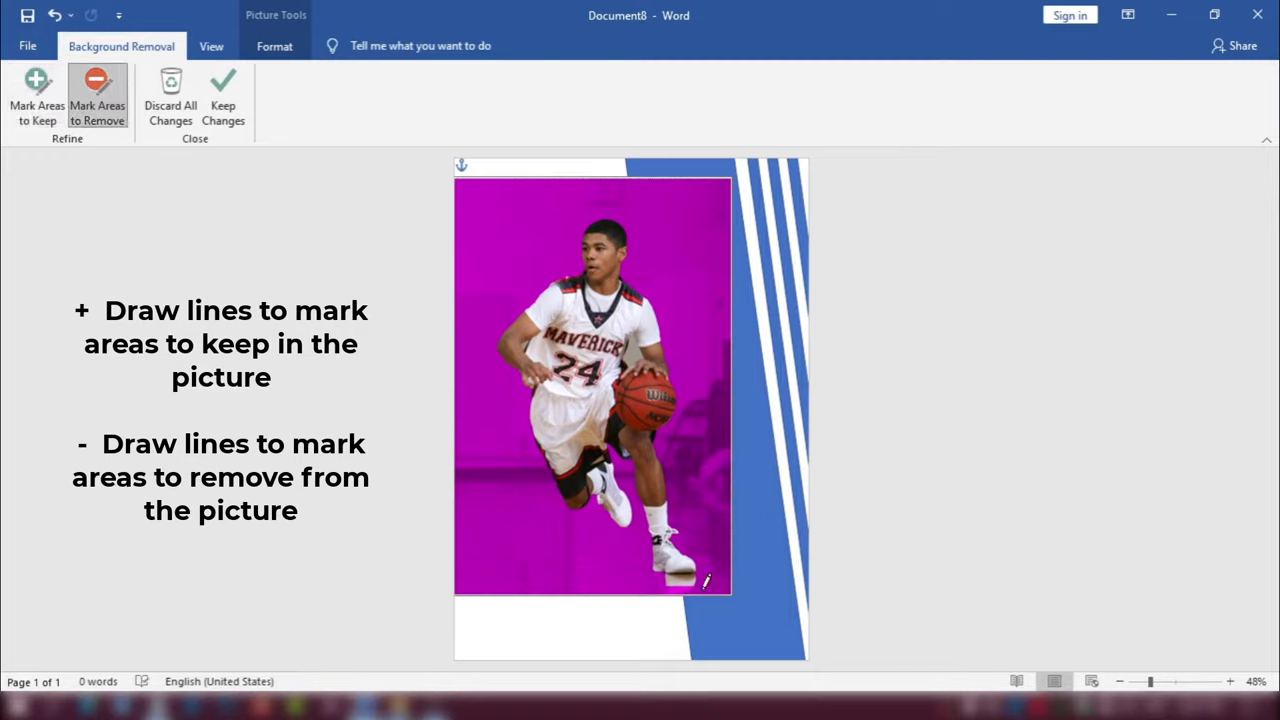
left_click_drag(704, 578, 730, 568)
left_click_drag(1151, 682, 1175, 682)
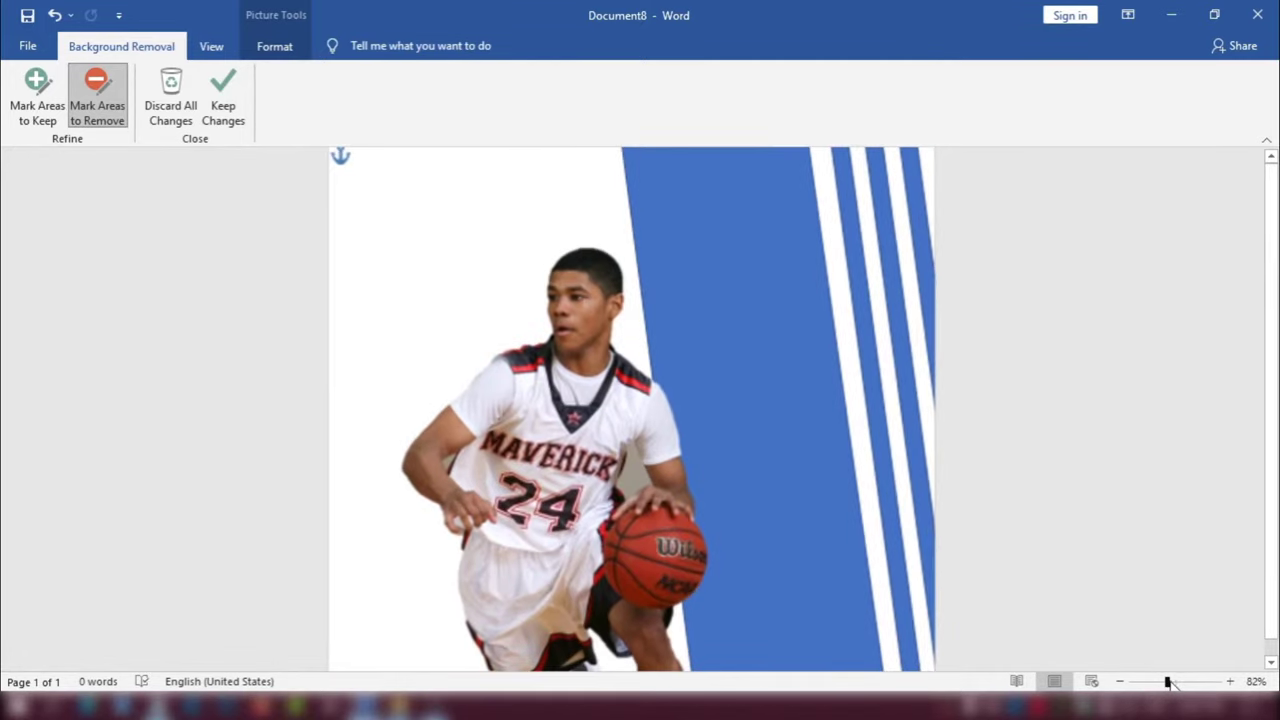
scroll(749, 480, "down", 3)
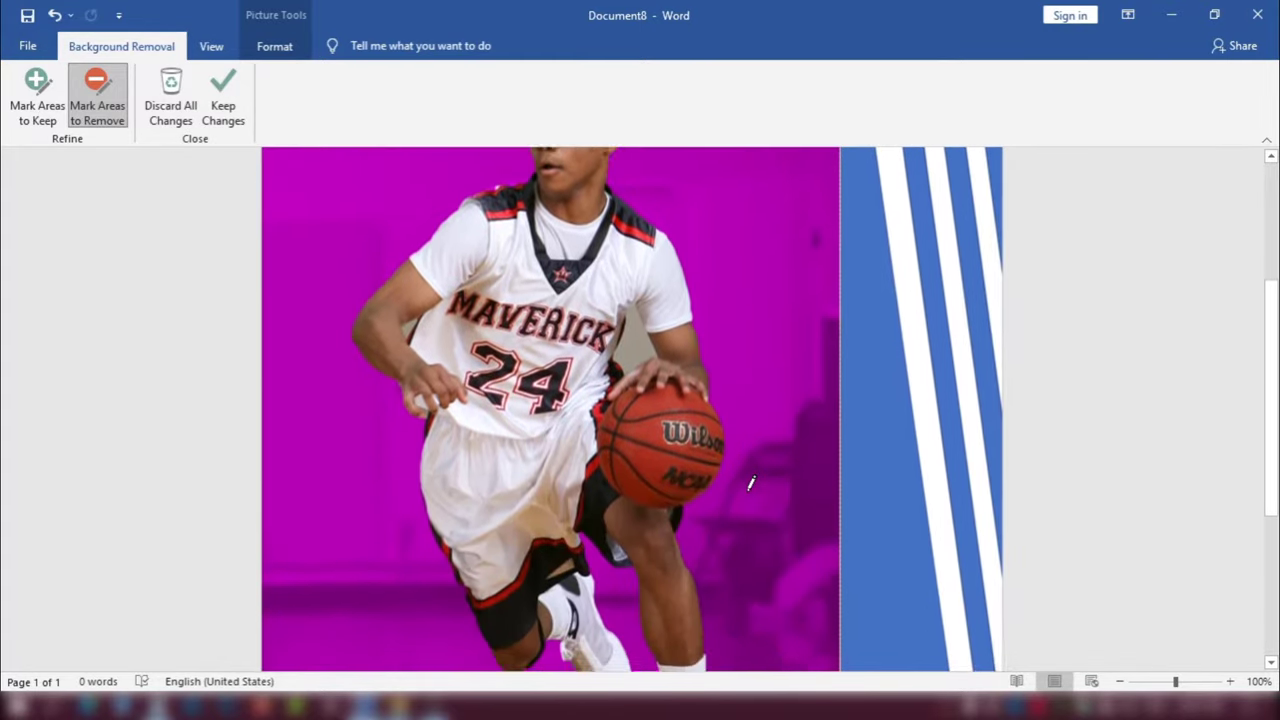
scroll(751, 484, "down", 3)
scroll(750, 485, "up", 3)
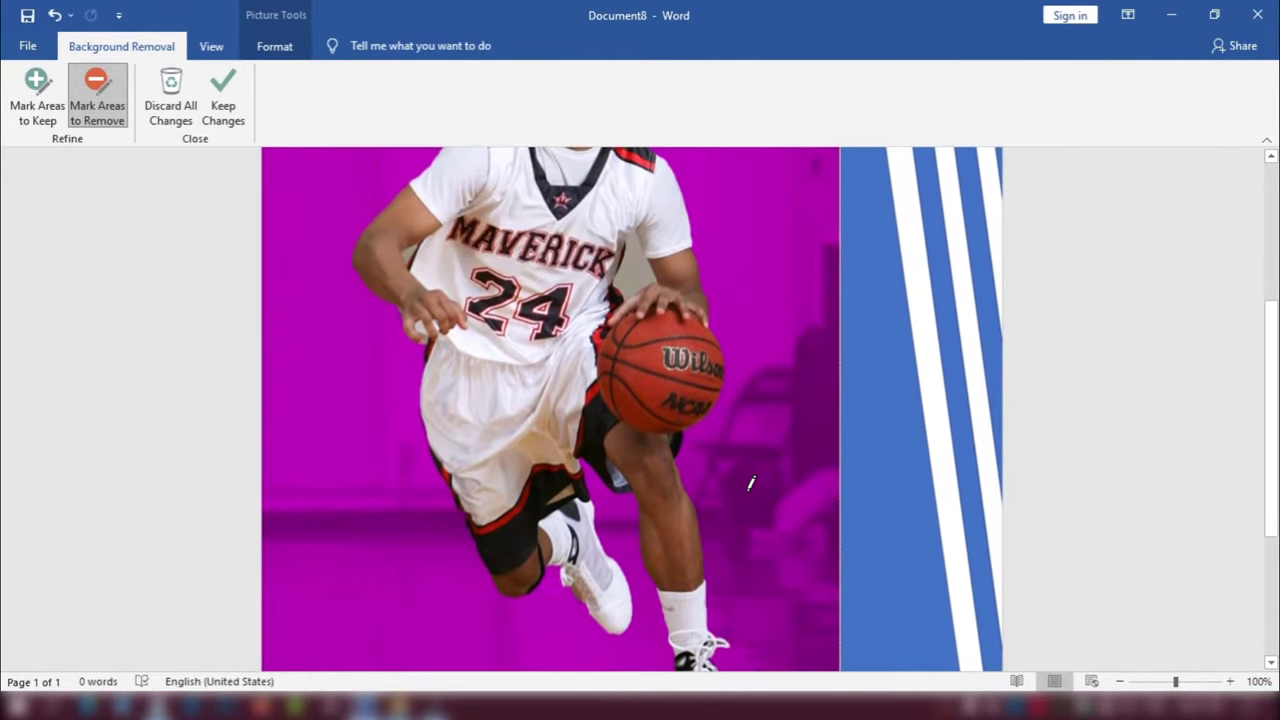
scroll(750, 485, "up", 3)
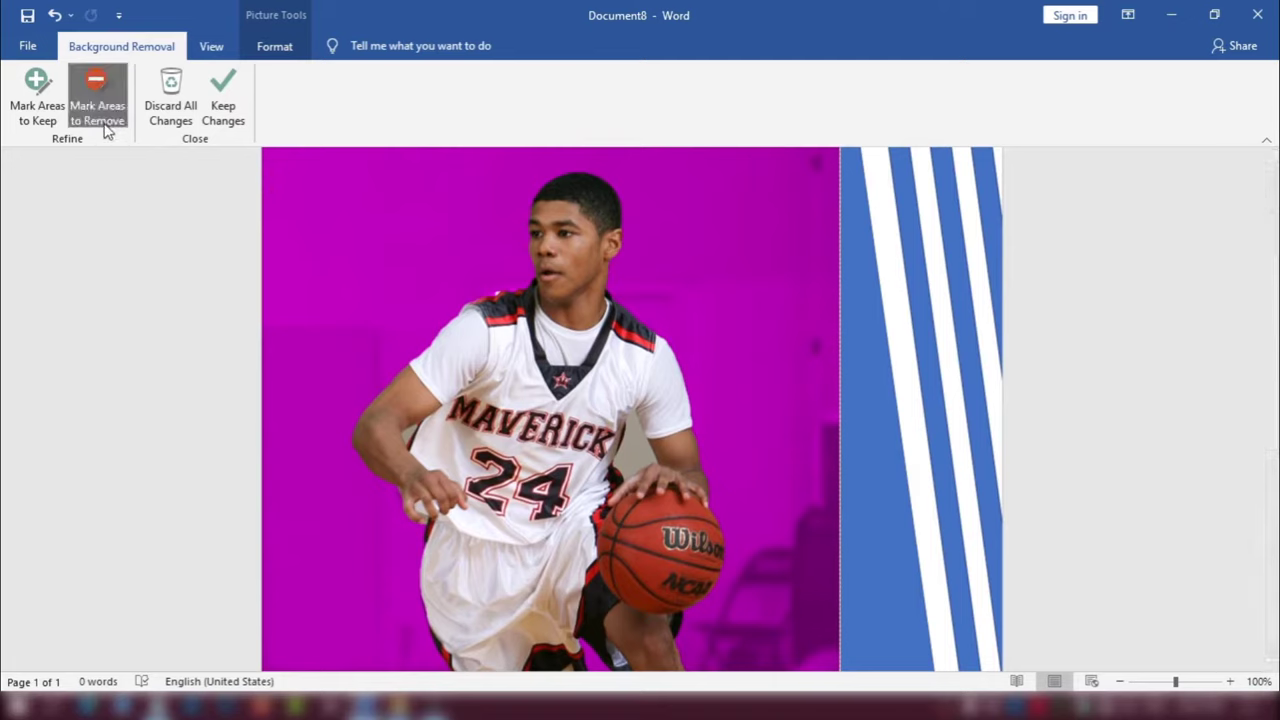
Step: Mark leftover background spots beside the jersey for removal
left_click(100, 110)
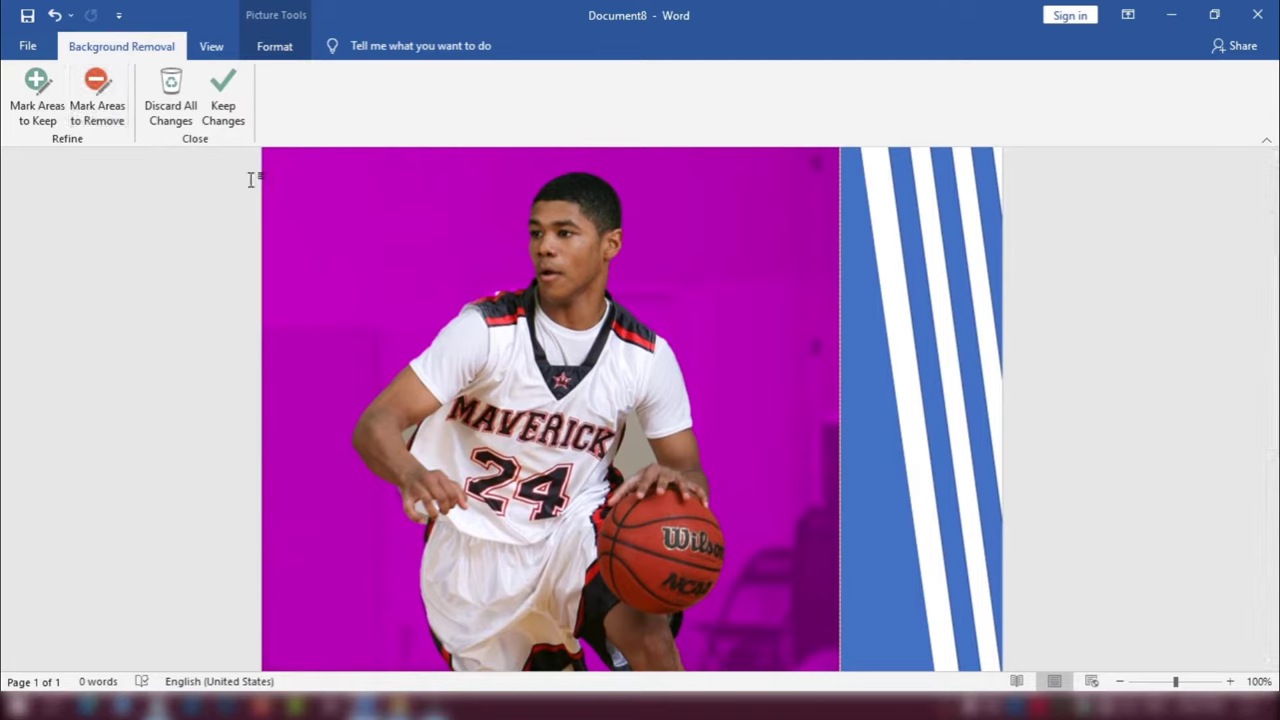
left_click(97, 100)
left_click_drag(633, 419, 646, 459)
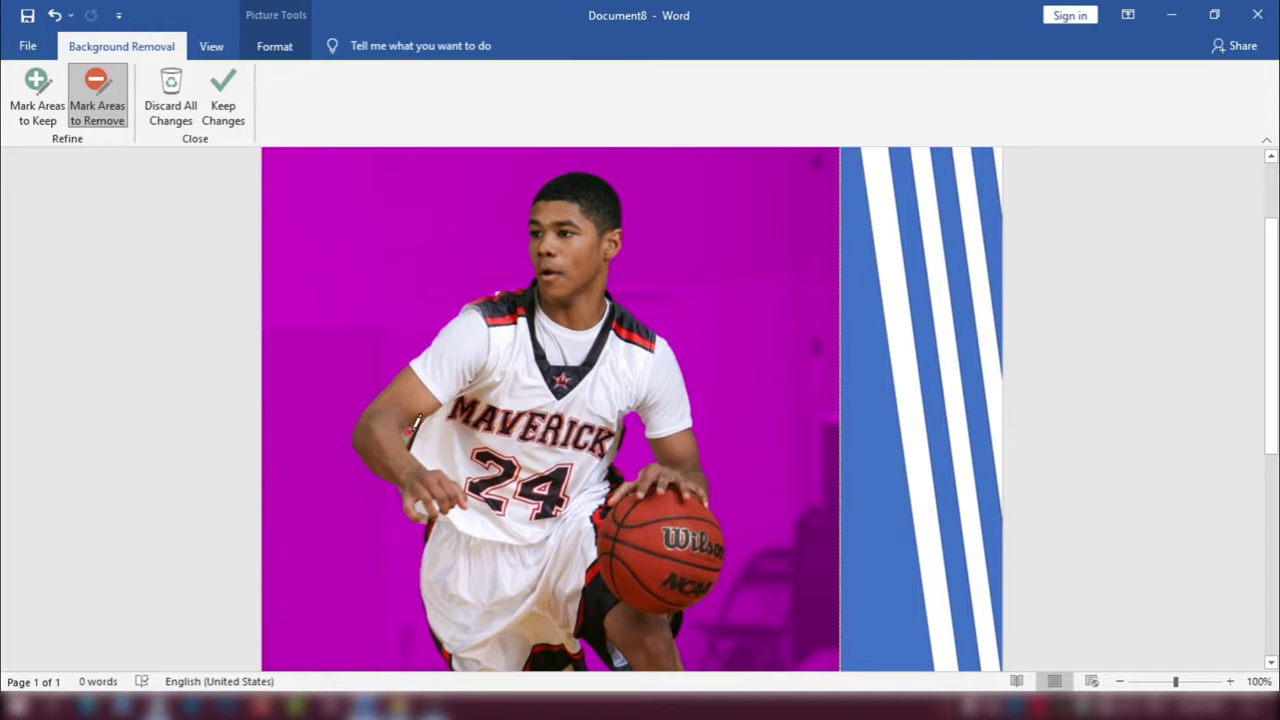
left_click(413, 428)
left_click(45, 110)
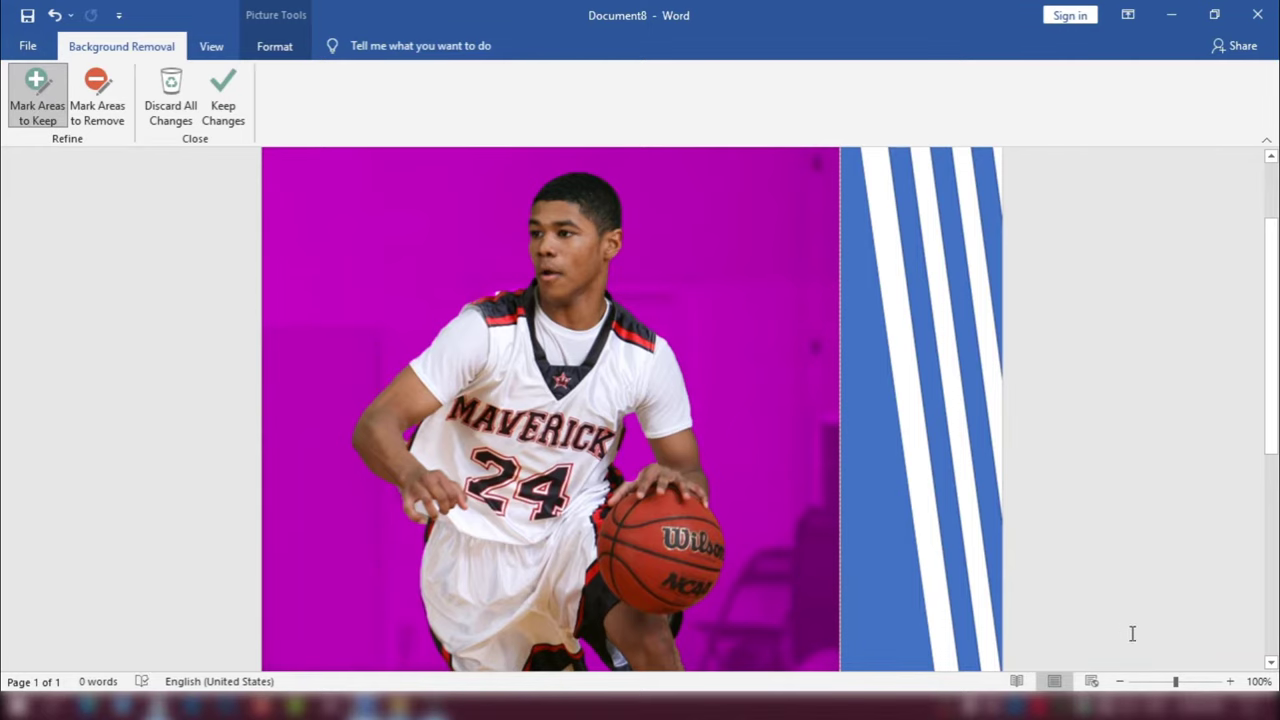
Step: Keep the background removal and move the cut-out player right over the blue band
left_click(224, 104)
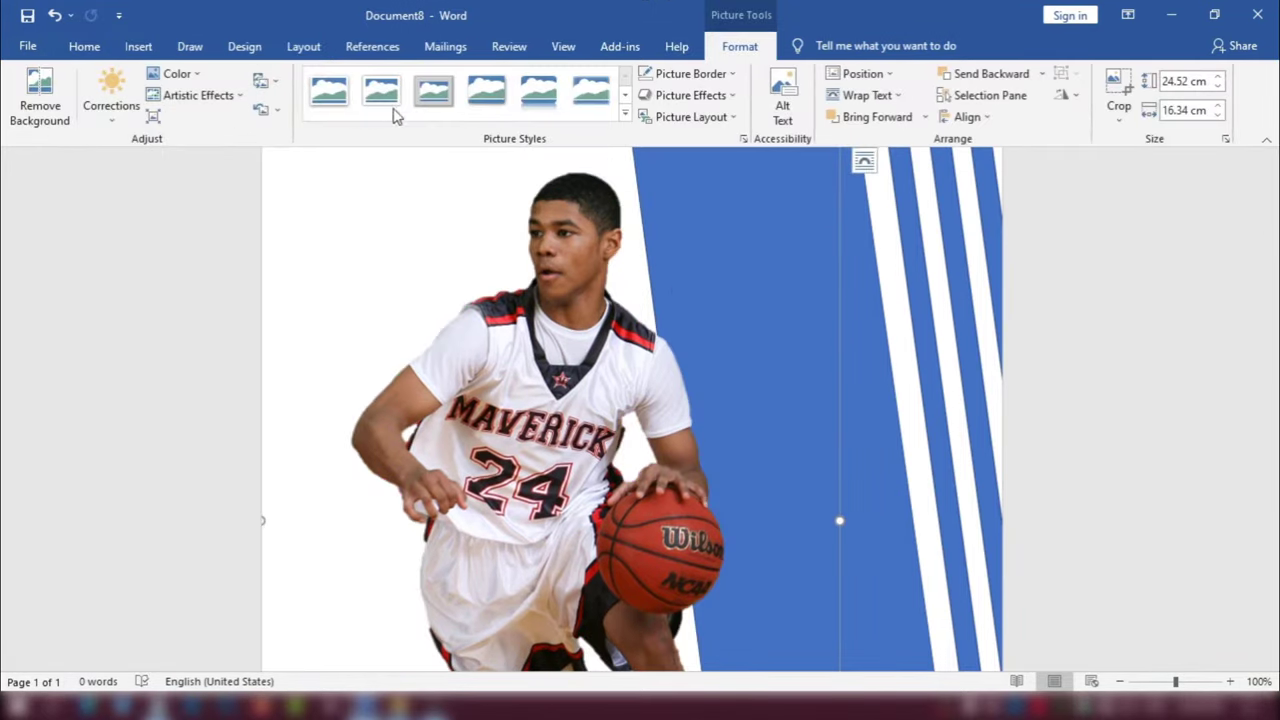
left_click_drag(1178, 681, 1152, 681)
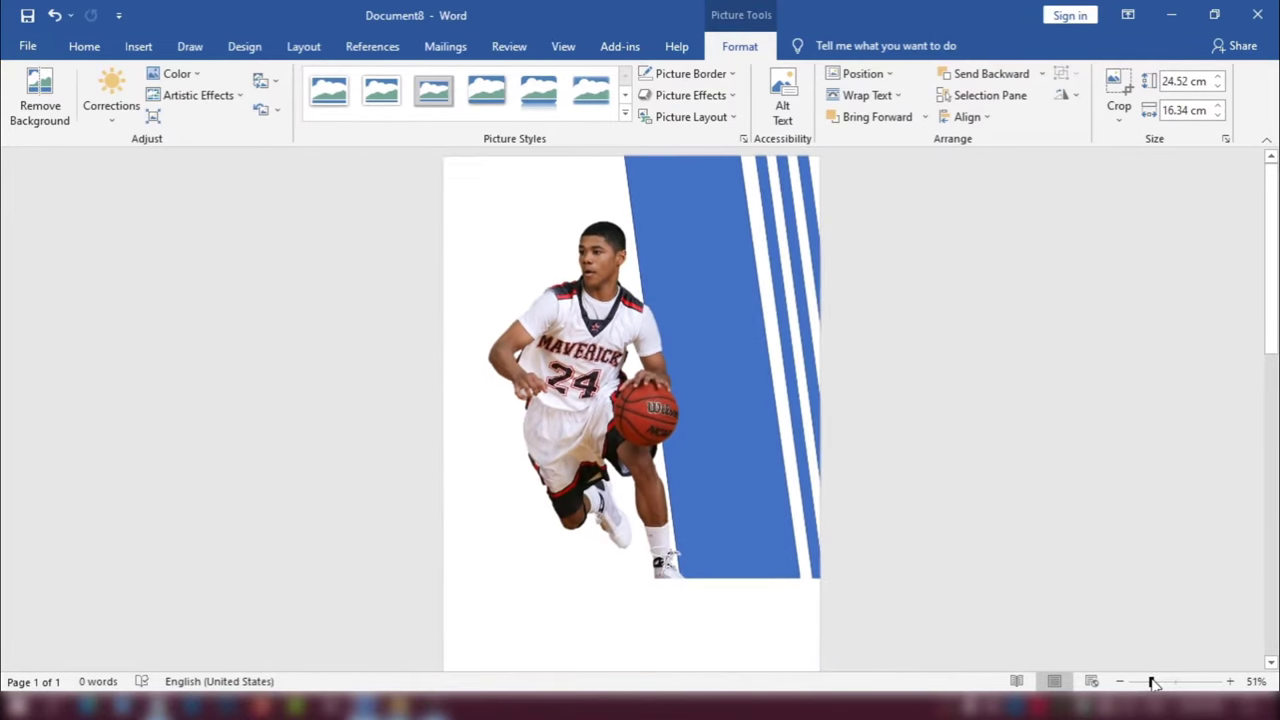
left_click_drag(598, 340, 672, 336)
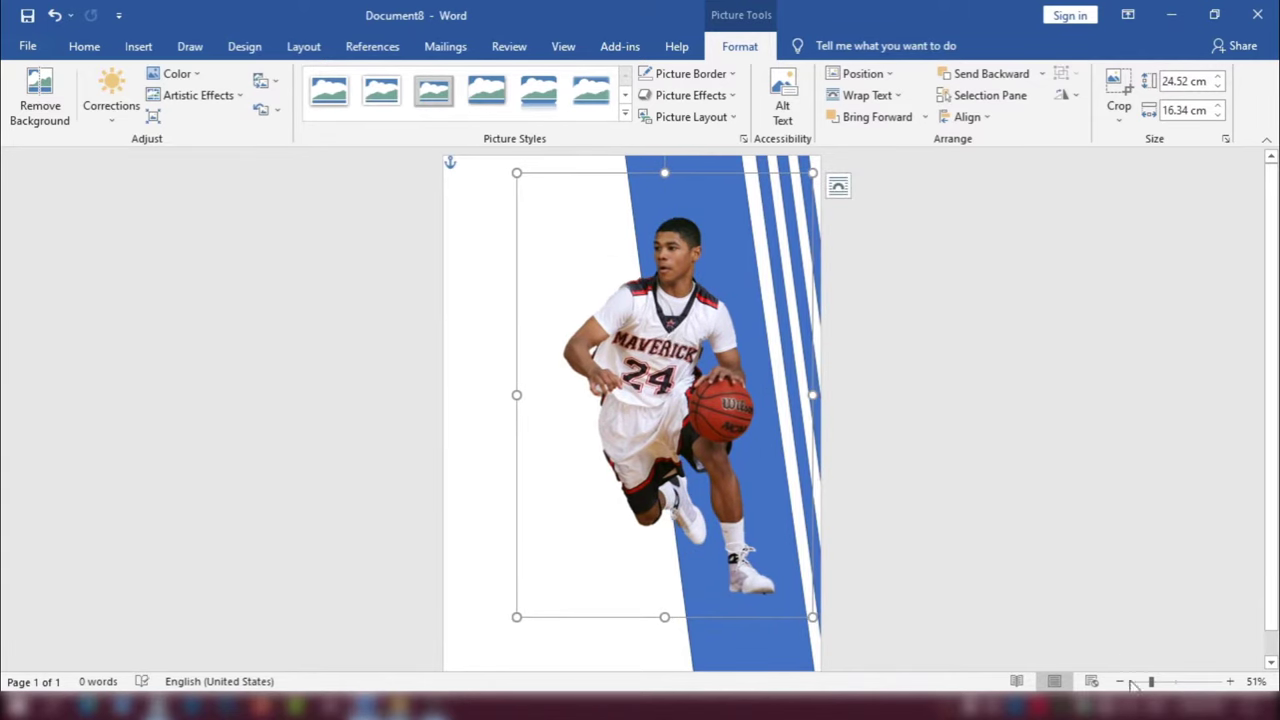
mouse_move(1152, 681)
left_mouse_down()
mouse_move(1175, 681)
mouse_move(1150, 681)
left_mouse_up()
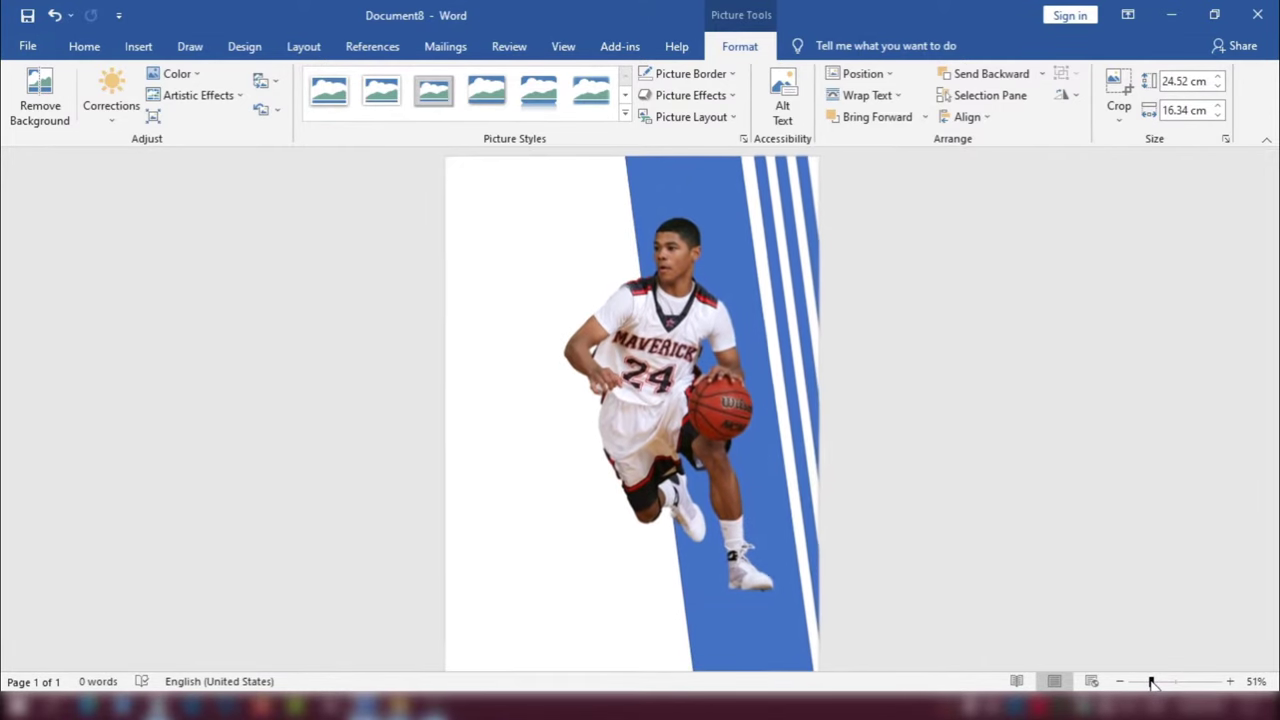
left_click_drag(1150, 681, 1147, 682)
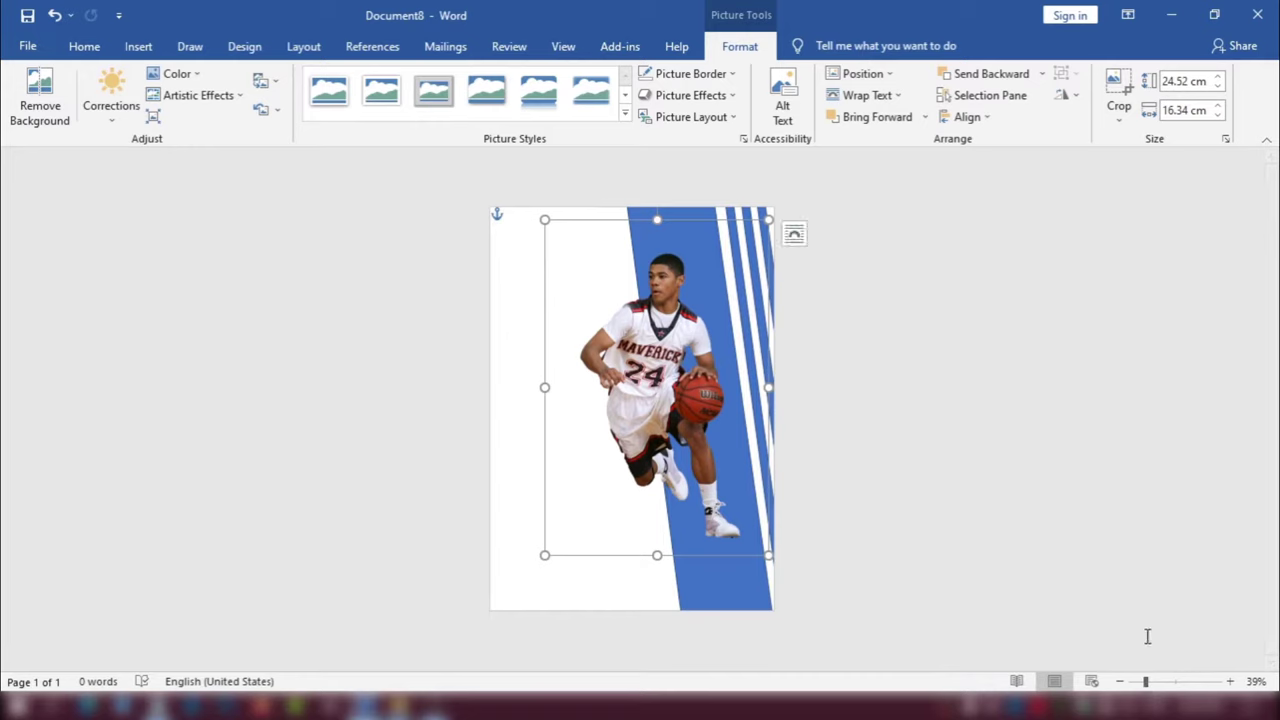
Step: Zoom to Whole page and enlarge the player photo slightly
left_click(1256, 681)
left_click(610, 345)
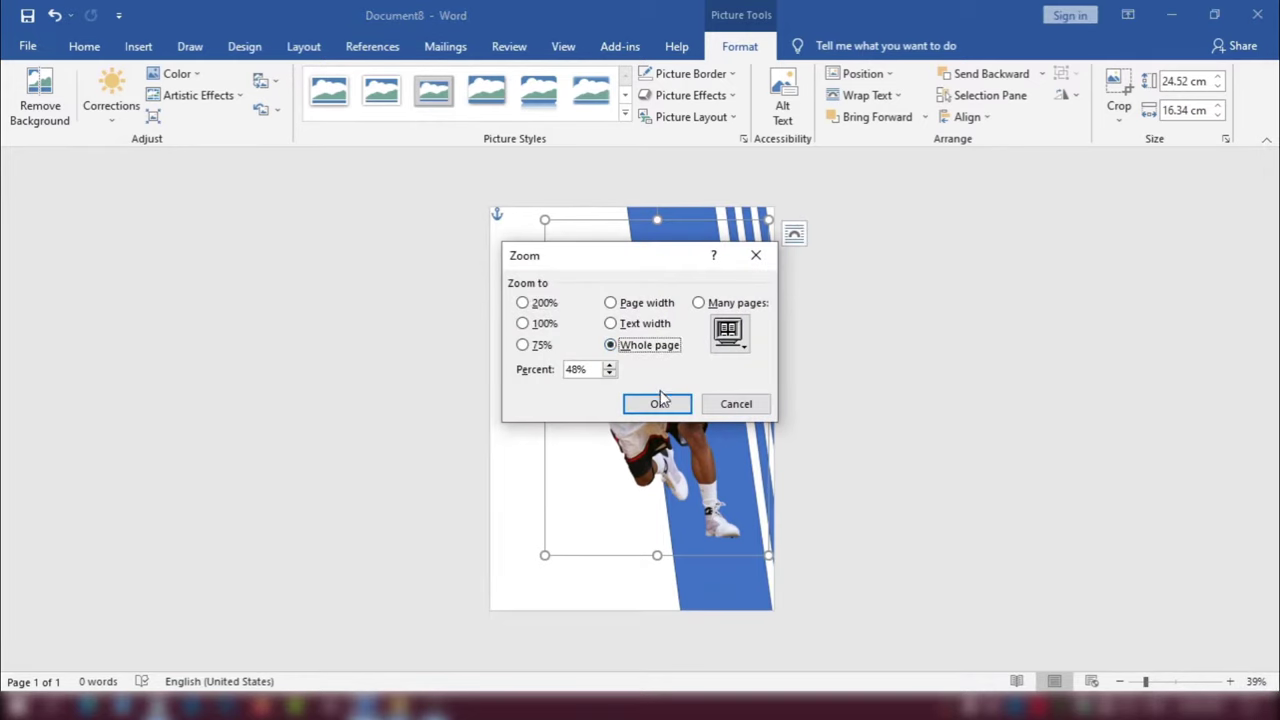
left_click(657, 403)
left_click(968, 503)
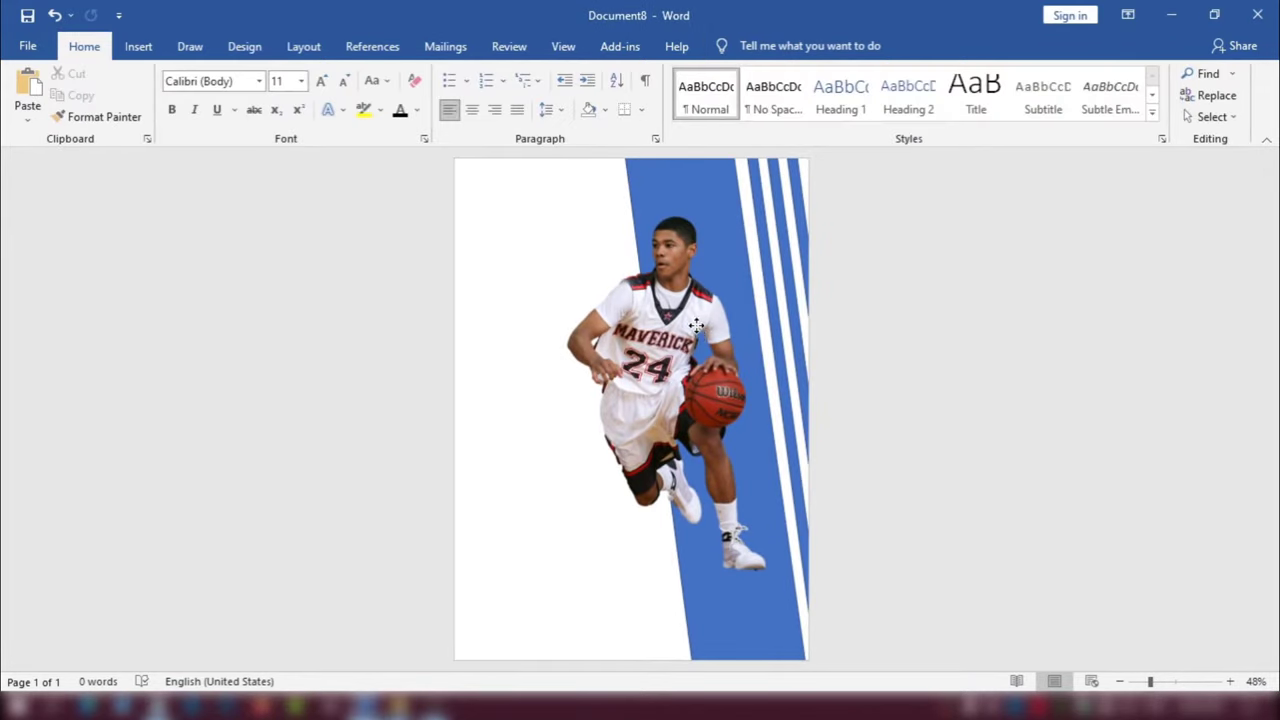
left_click(700, 337)
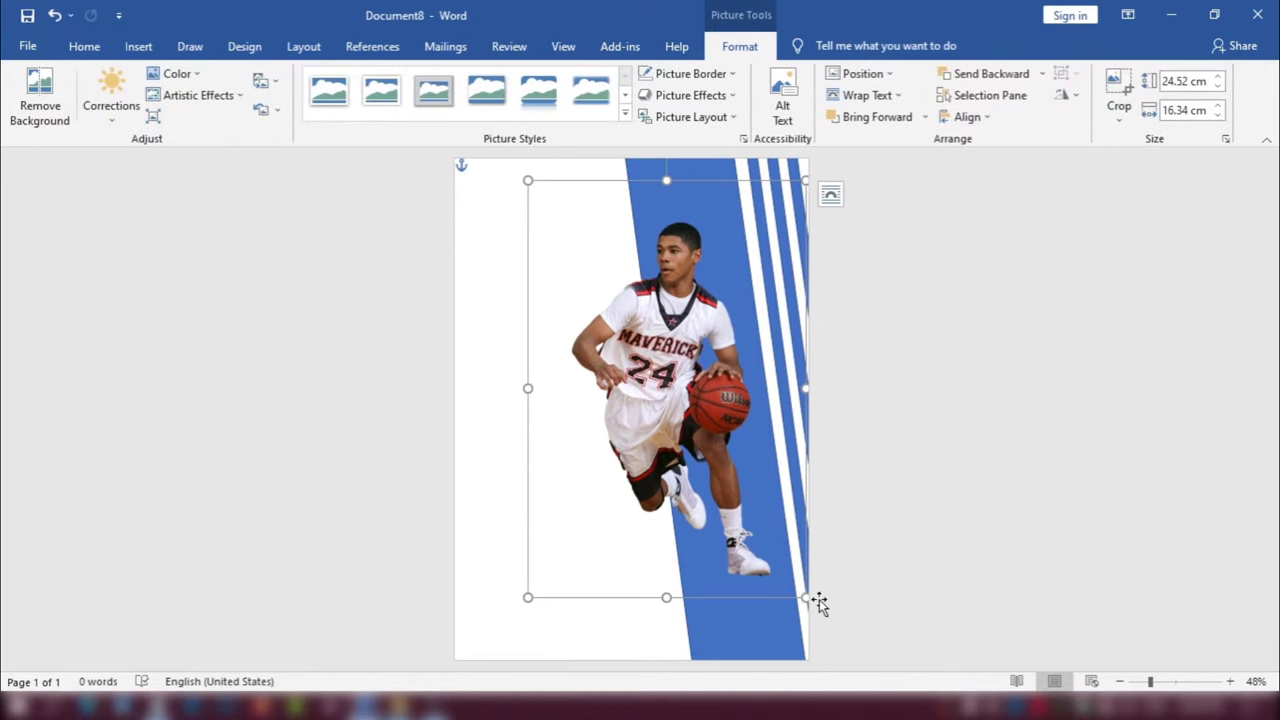
left_click_drag(806, 597, 811, 602)
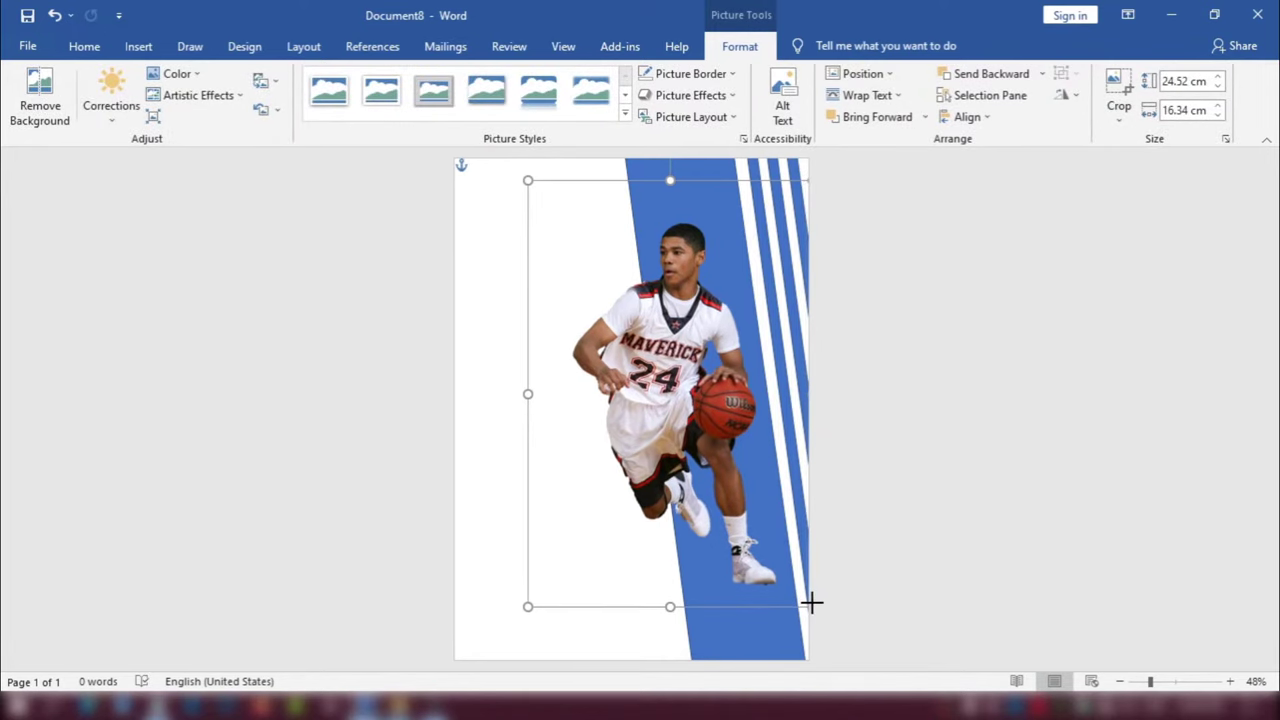
Step: Select the three thin stripes together with the large blue band
left_click(789, 167)
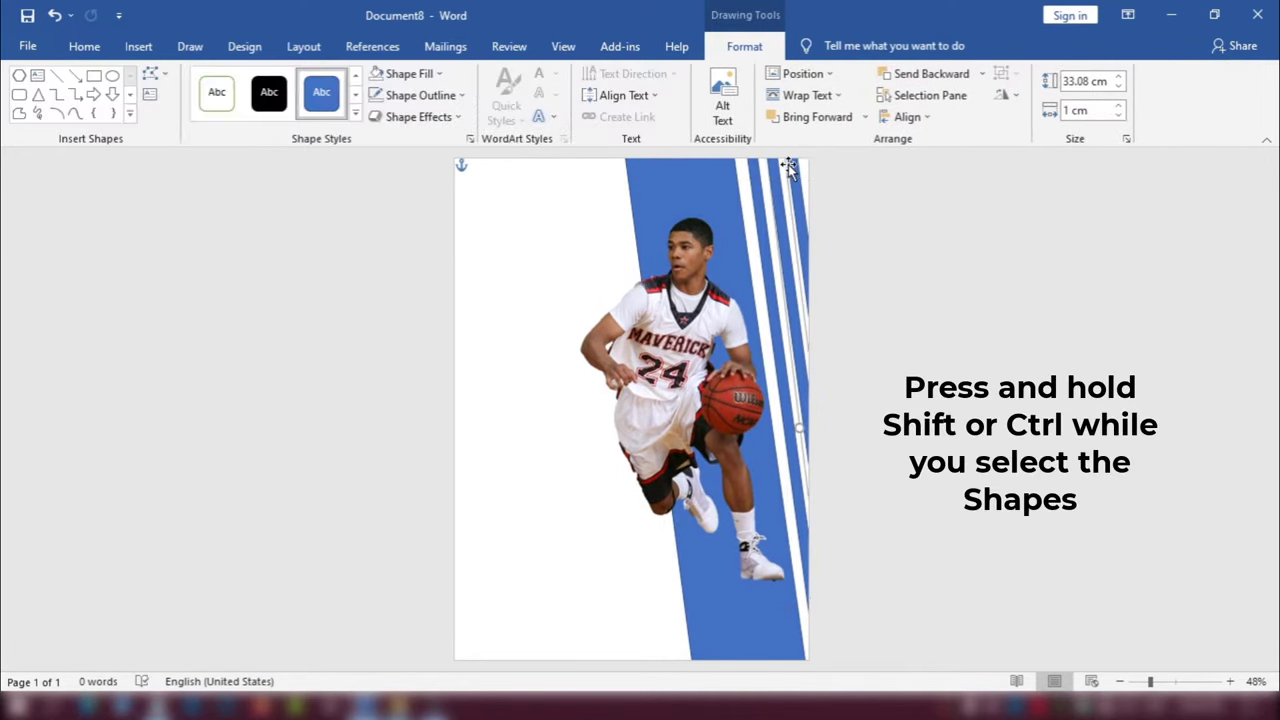
left_click(686, 268)
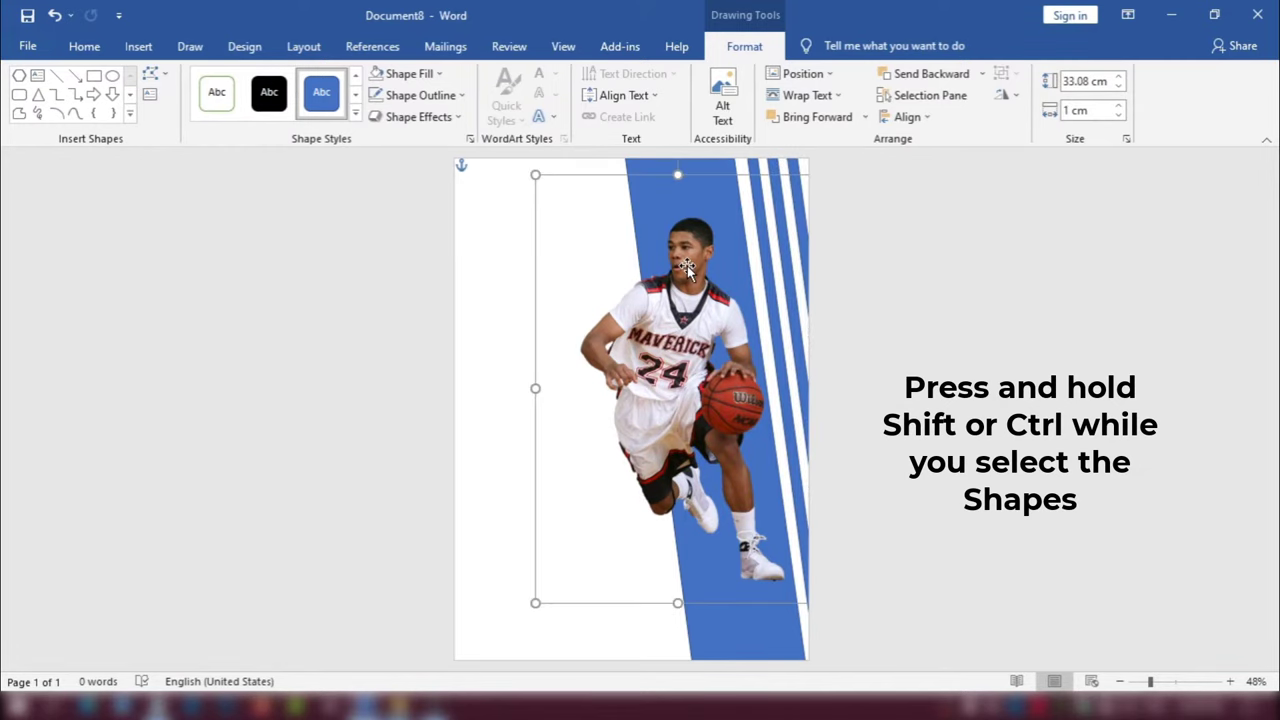
left_click(789, 167)
left_click(760, 170, "shift")
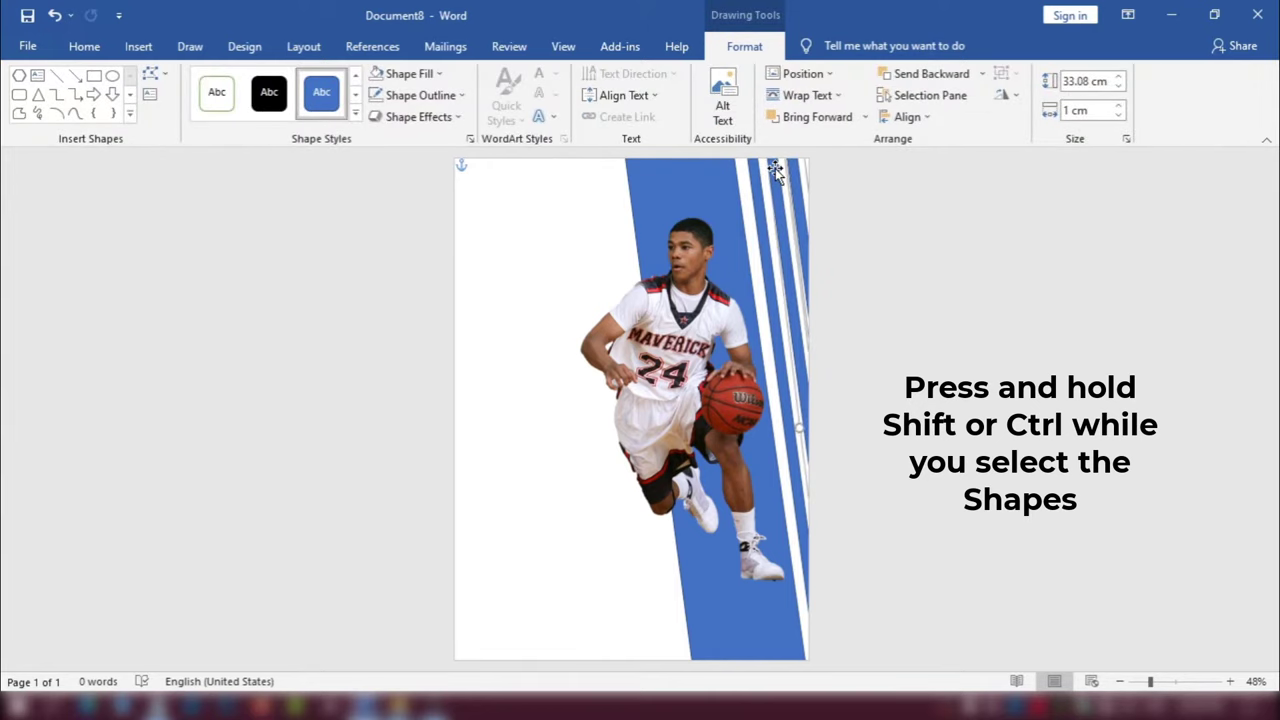
left_click(756, 171, "shift")
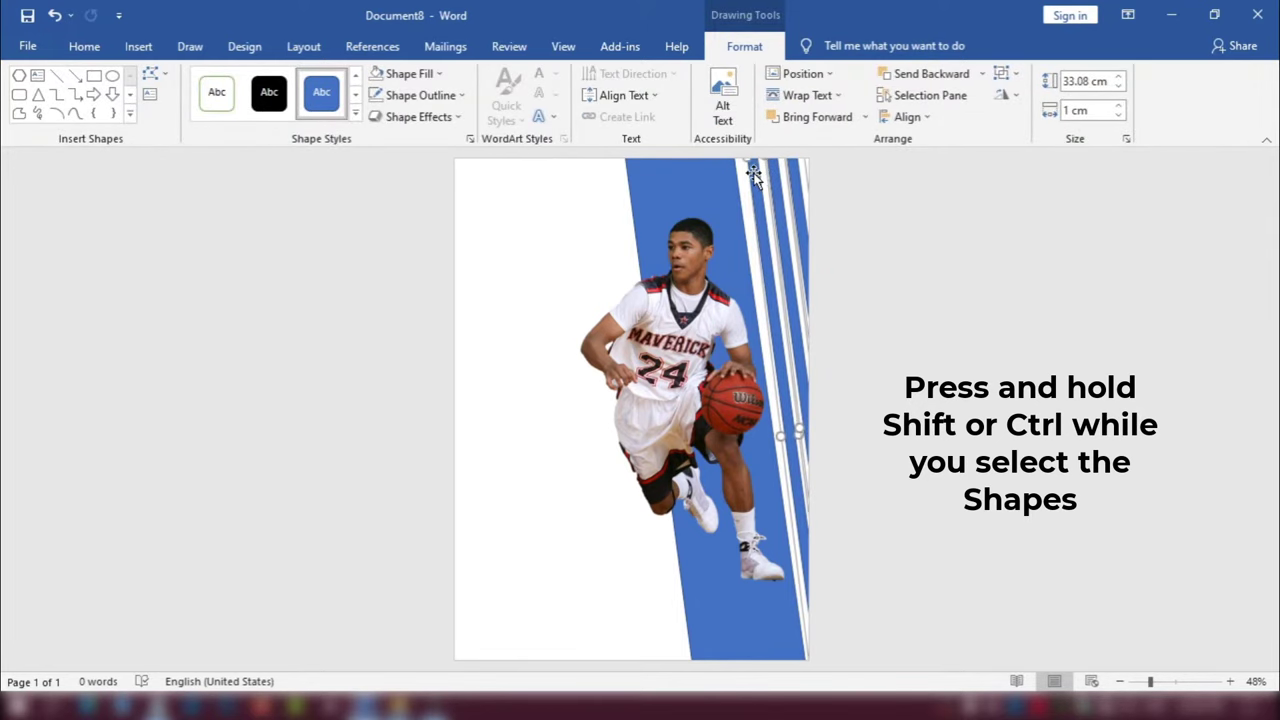
left_click(646, 171, "shift")
Step: Fill the selected shapes Dark Red and set their outline to No Outline
left_click(410, 74)
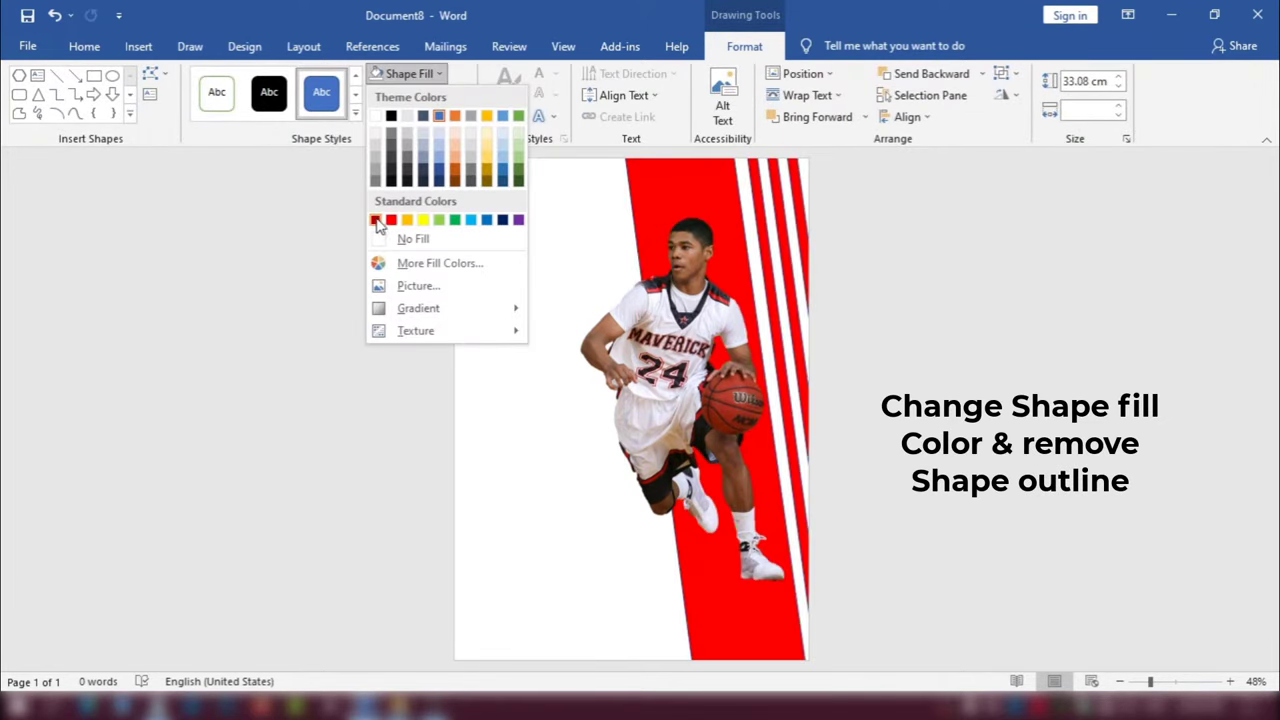
left_click(376, 221)
left_click(437, 95)
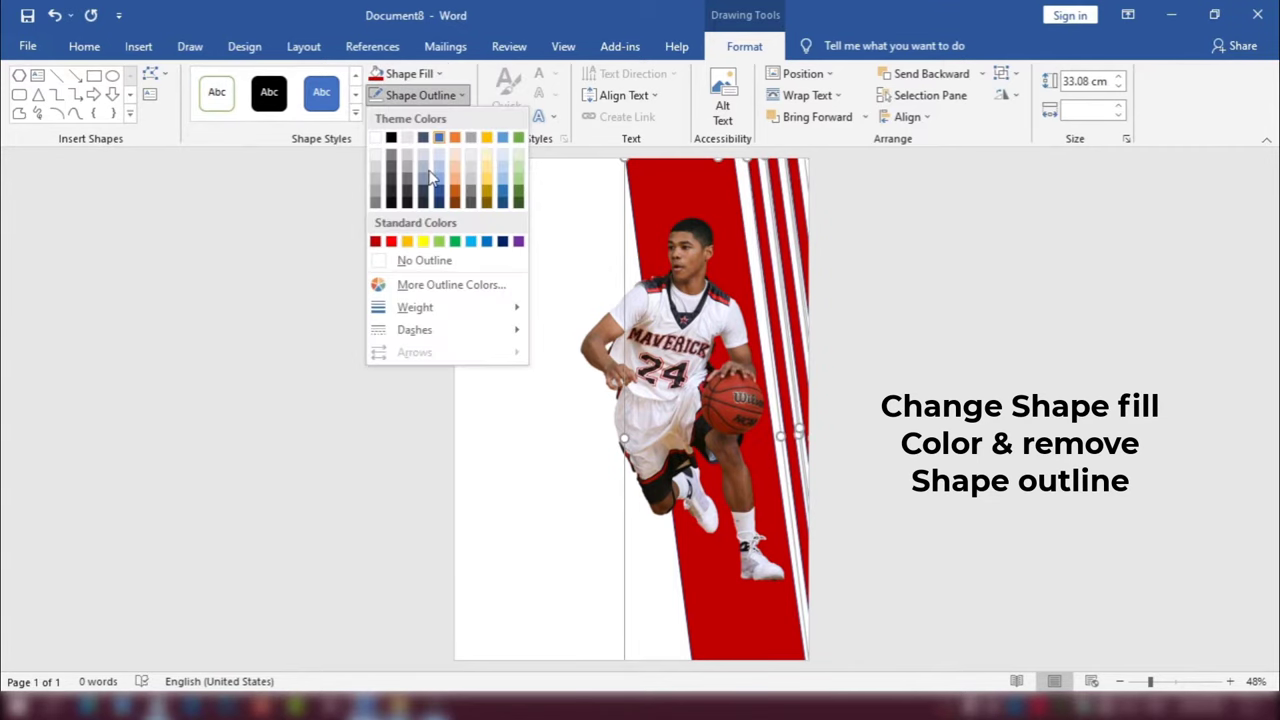
left_click(420, 261)
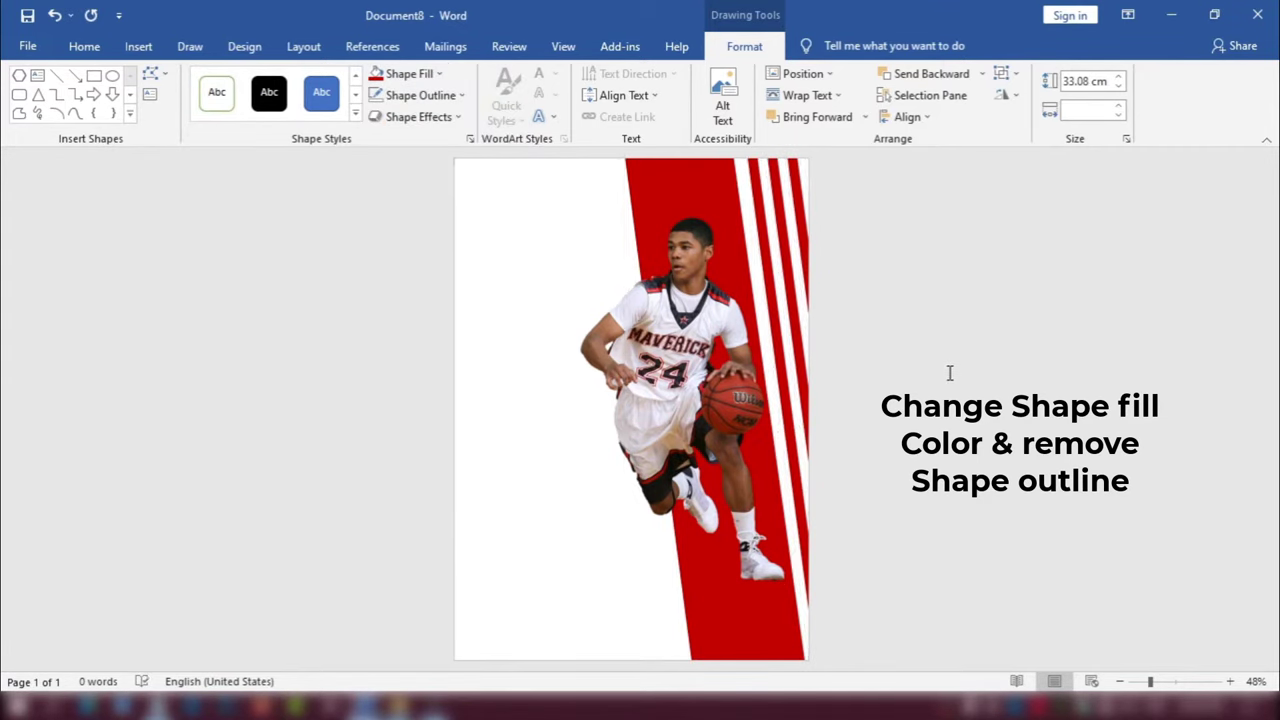
left_click(842, 358)
left_click(664, 333)
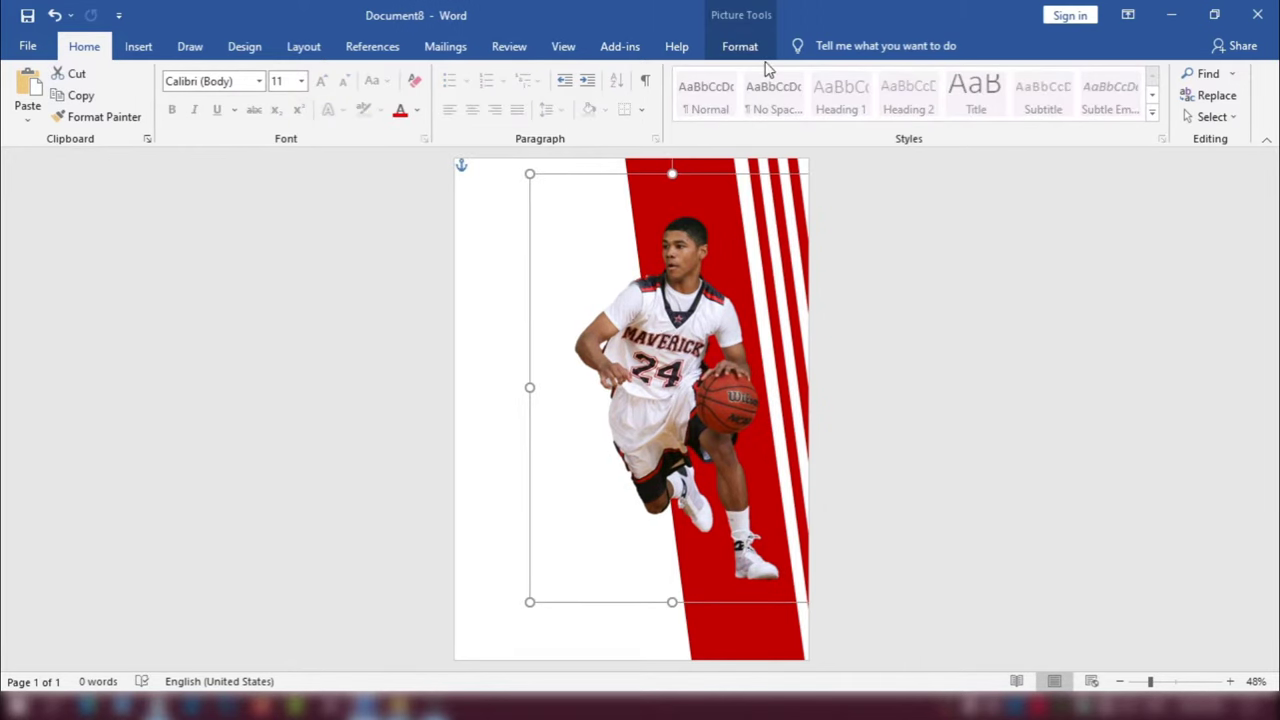
Step: Draw a text box at the page's top left and type GAME into it
left_click(138, 47)
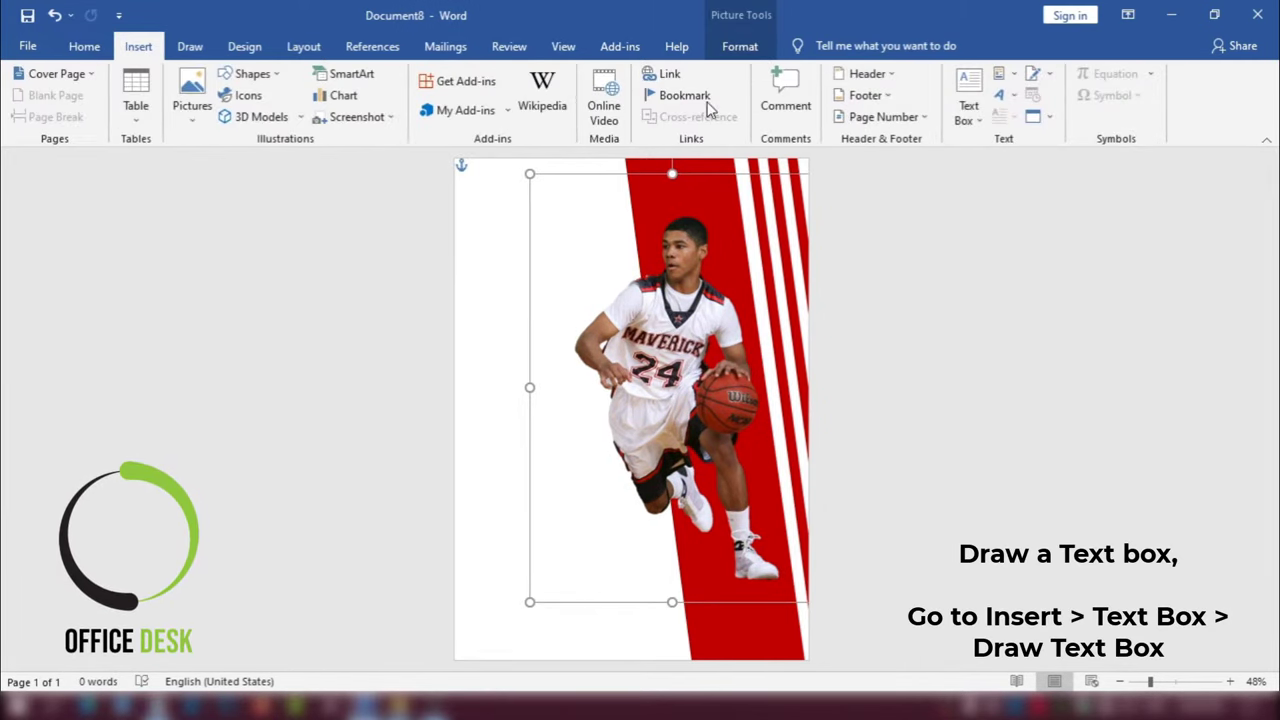
left_click(966, 112)
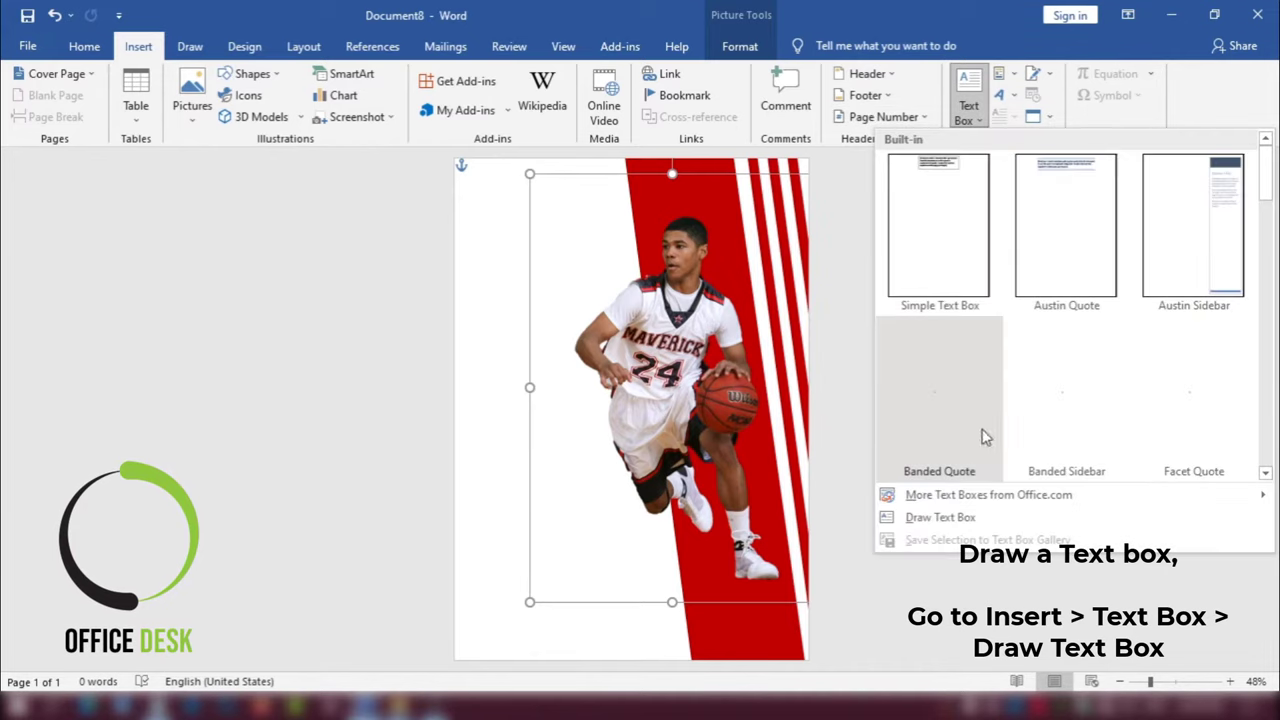
left_click(940, 517)
left_click_drag(475, 246, 621, 320)
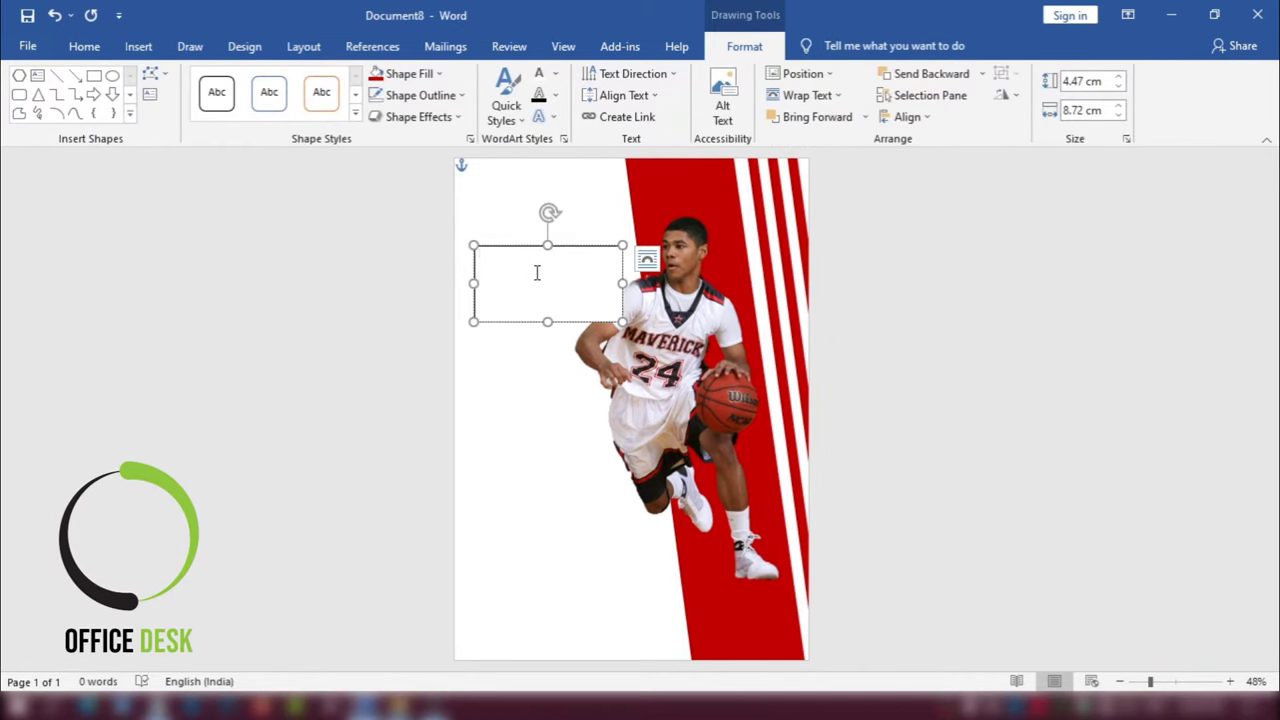
type("game")
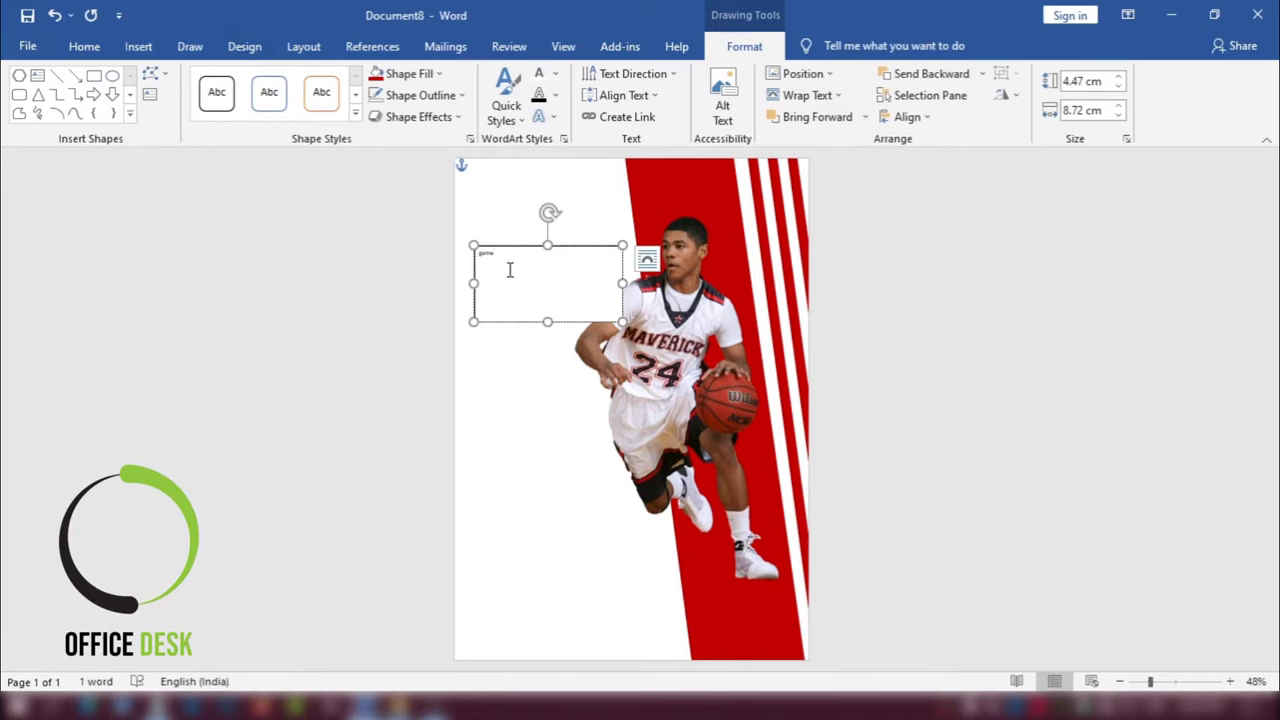
Step: Set GAME in 150 pt Bebas Neue and widen its box so it fits on one line
key("ctrl+a")
left_click(84, 46)
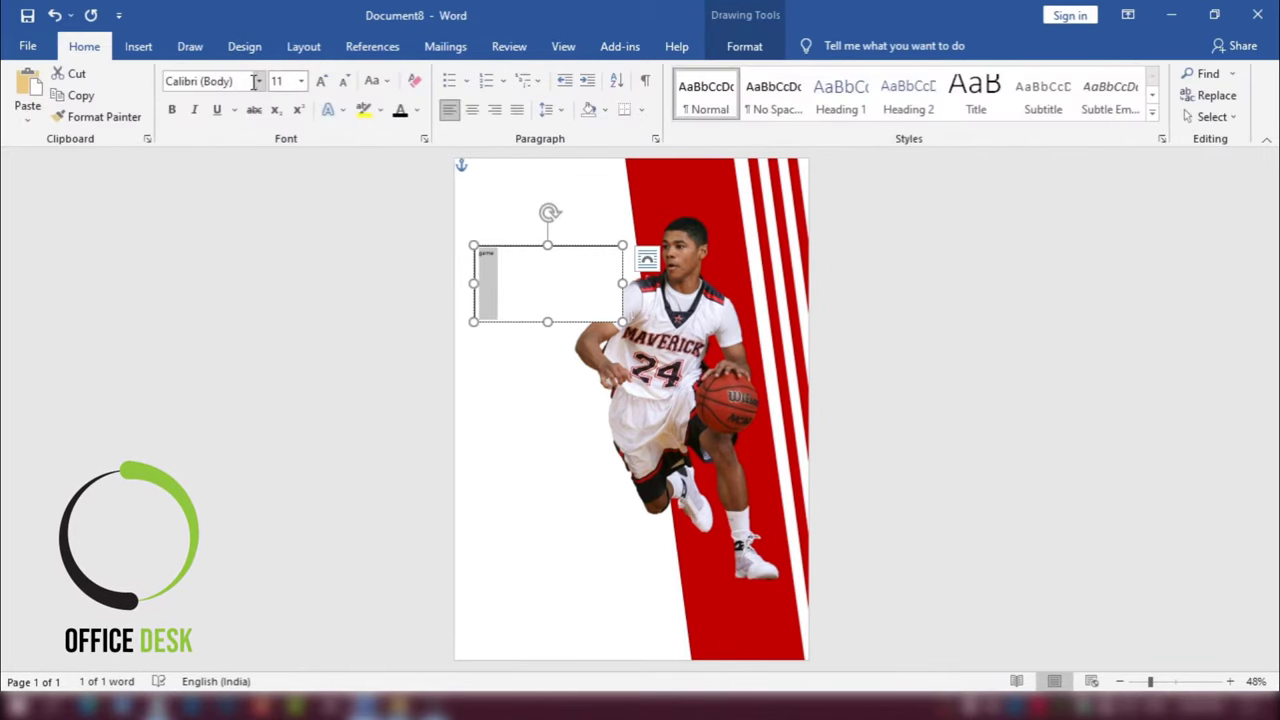
left_click(232, 81)
type("Bebas Neue")
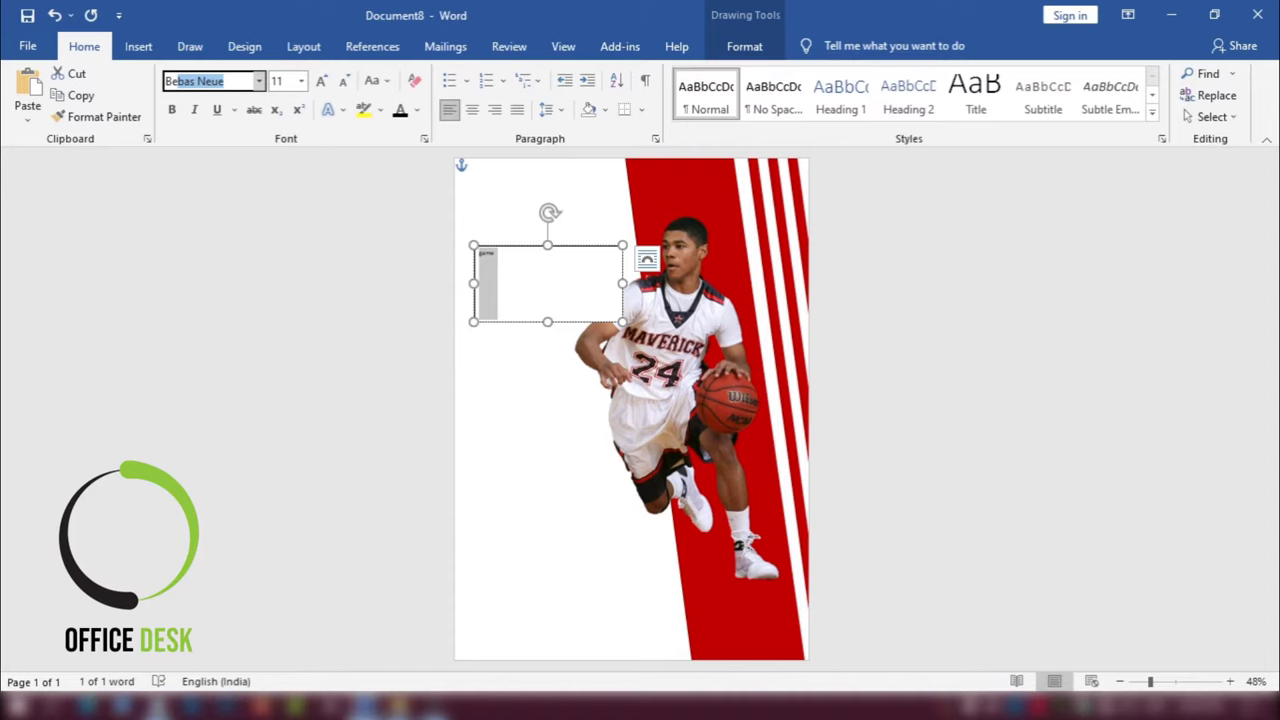
key("Return")
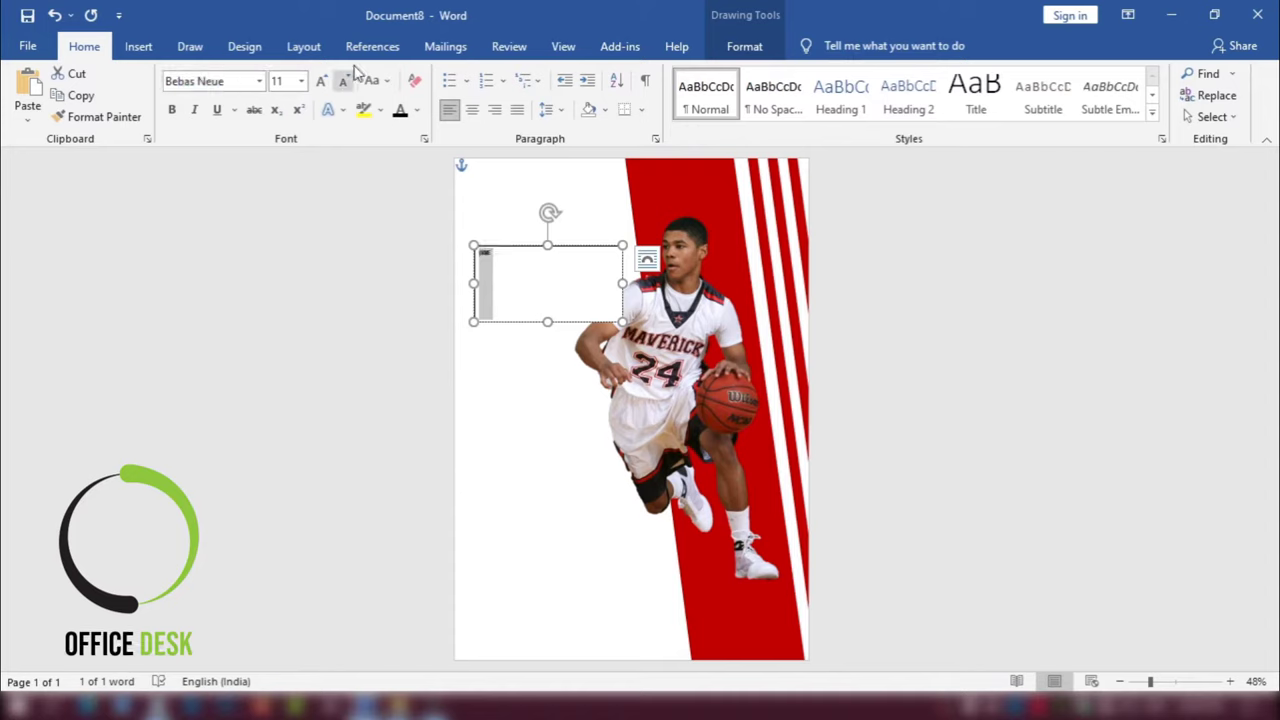
left_click(284, 81)
type("150")
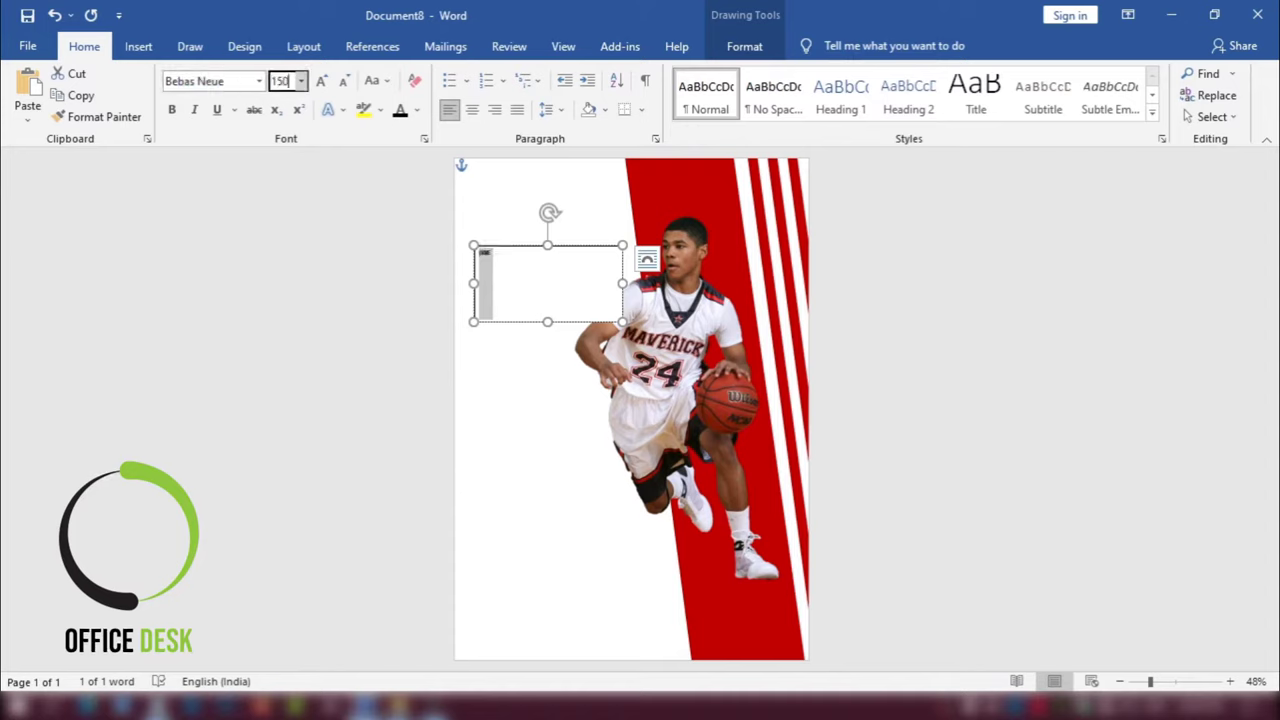
key("Return")
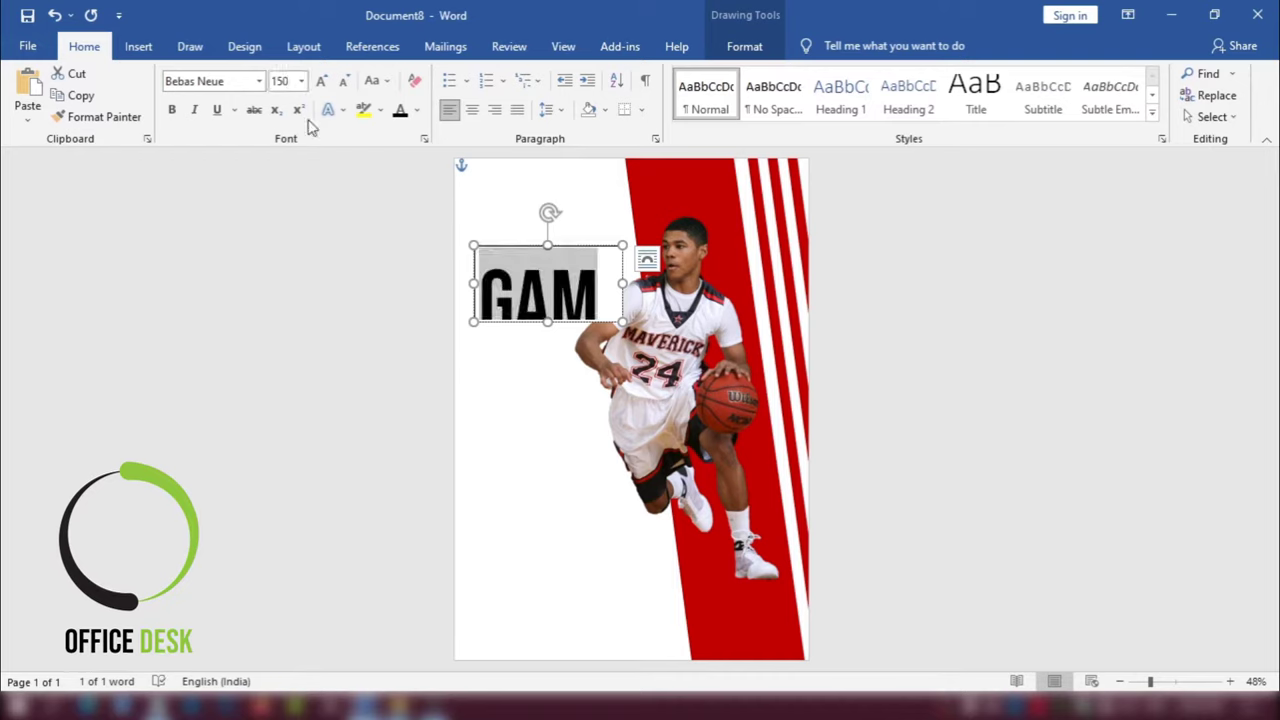
left_click_drag(621, 281, 652, 283)
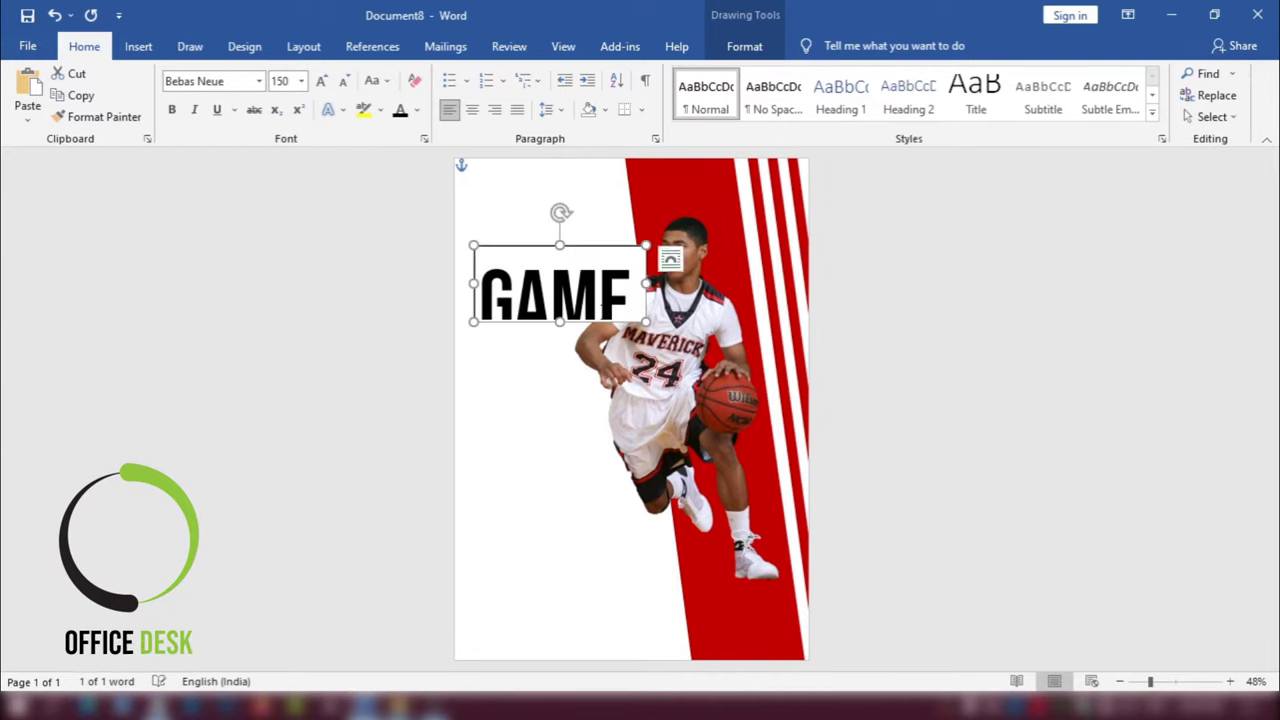
left_click_drag(555, 319, 552, 359)
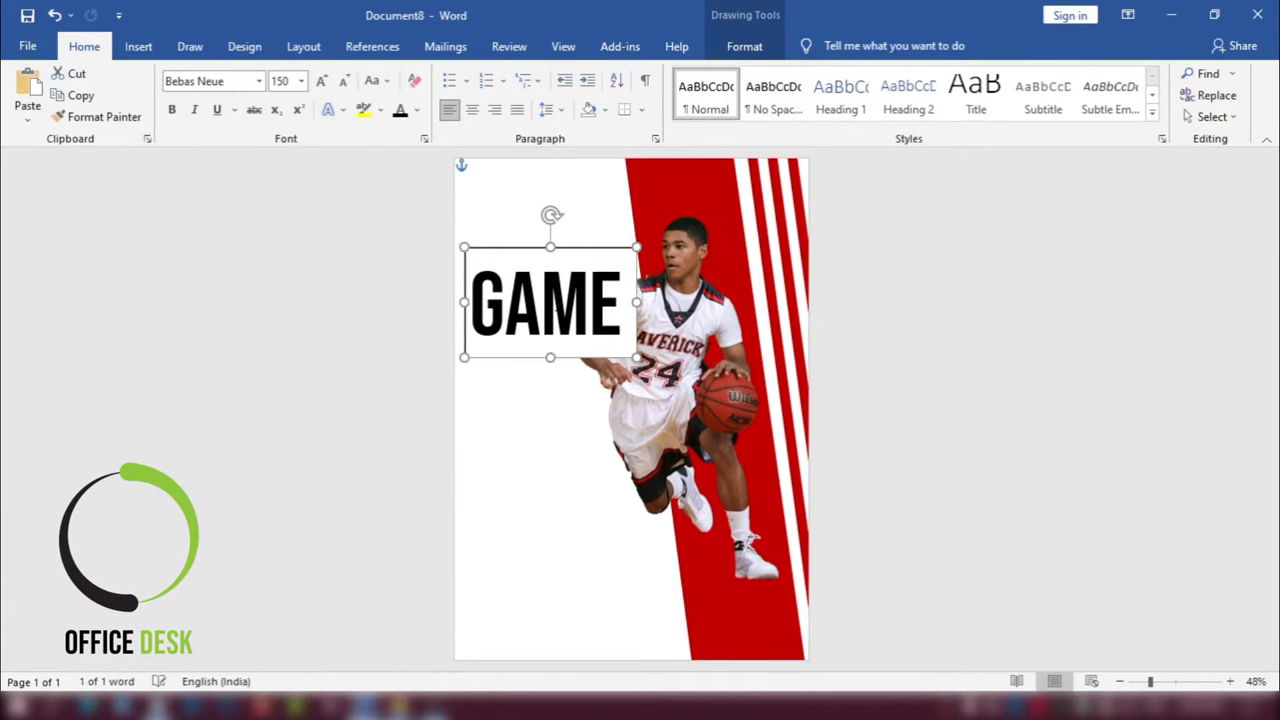
Step: Give the GAME text box No Fill and No Outline, moving it up slightly
left_click(741, 46)
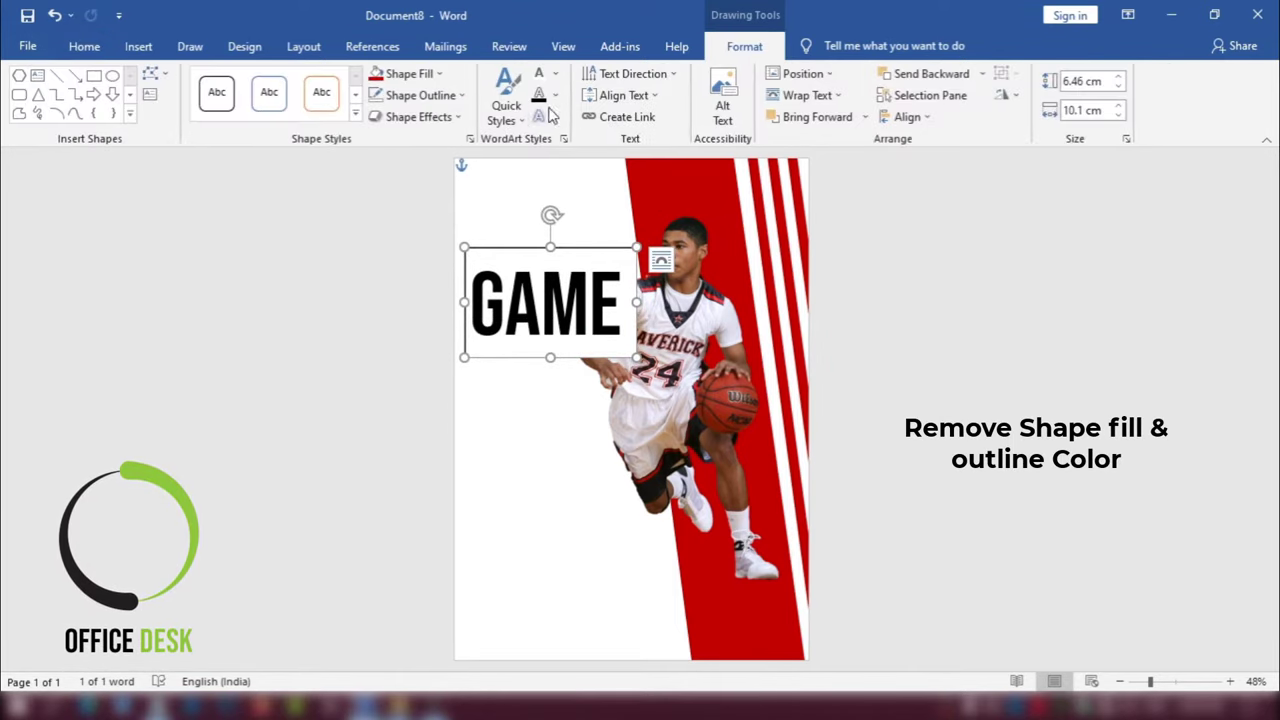
left_click(405, 78)
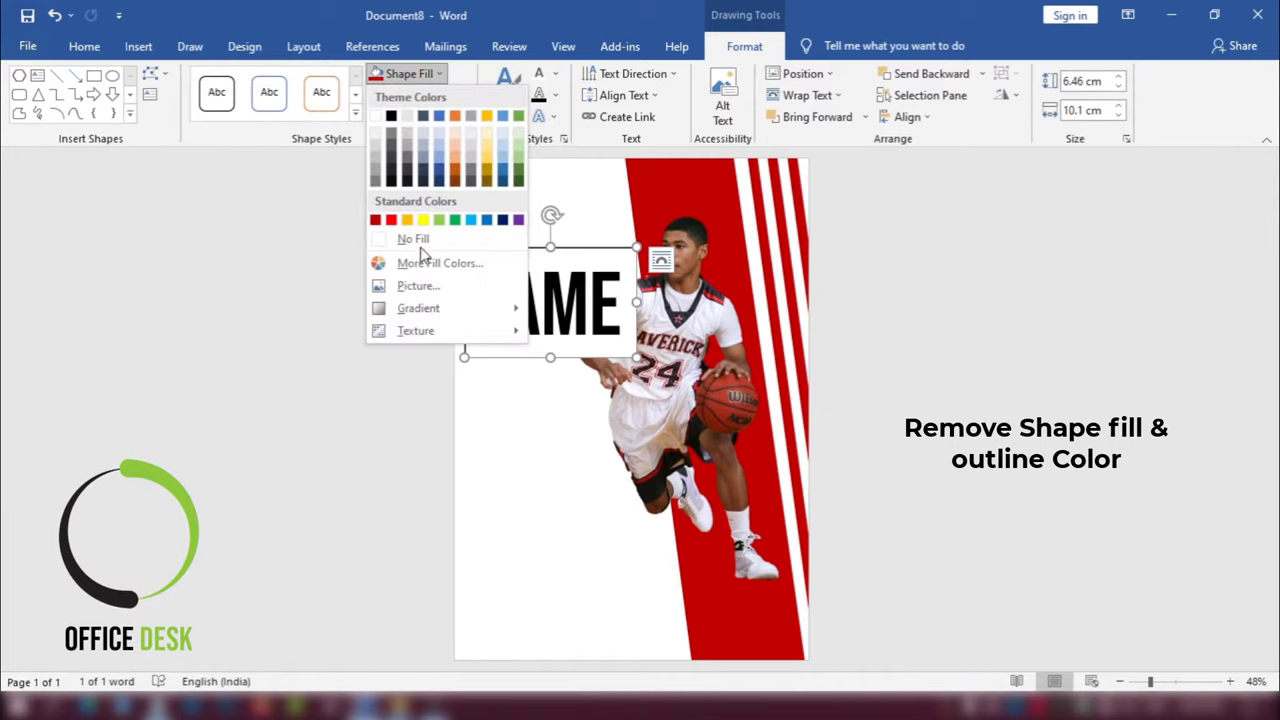
left_click(418, 240)
left_click(418, 95)
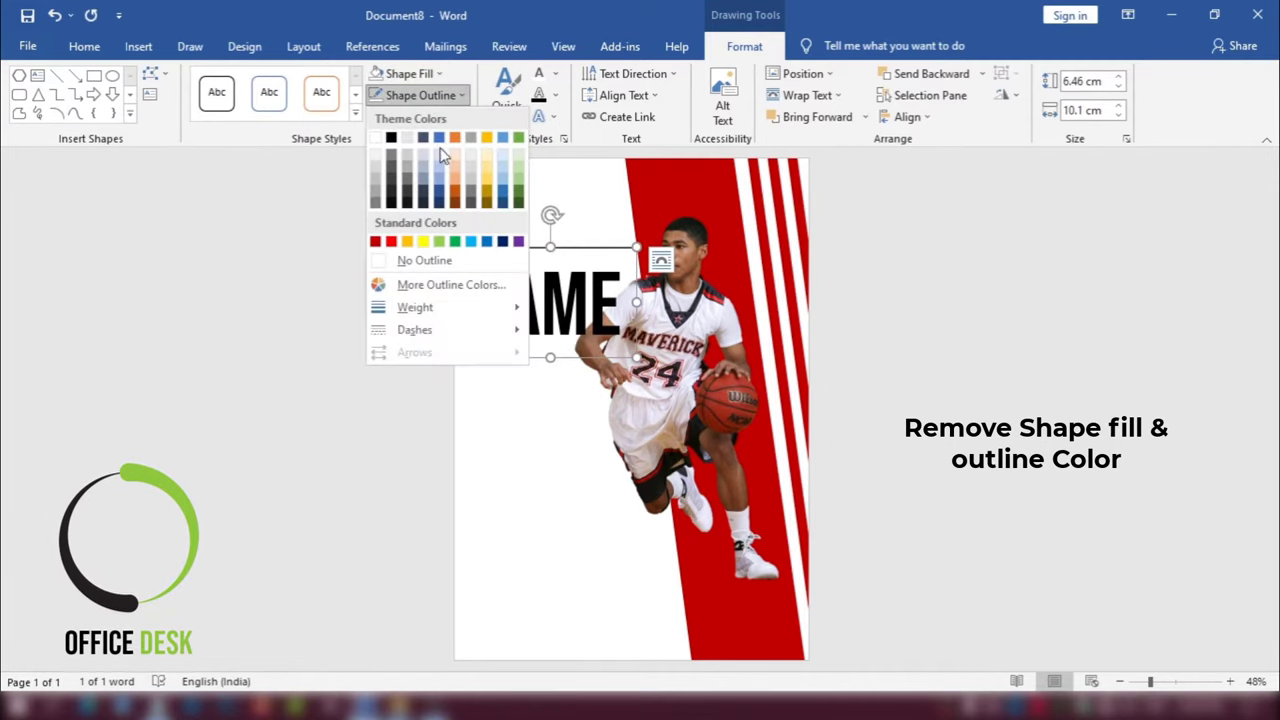
left_click(440, 260)
left_click_drag(577, 245, 577, 229)
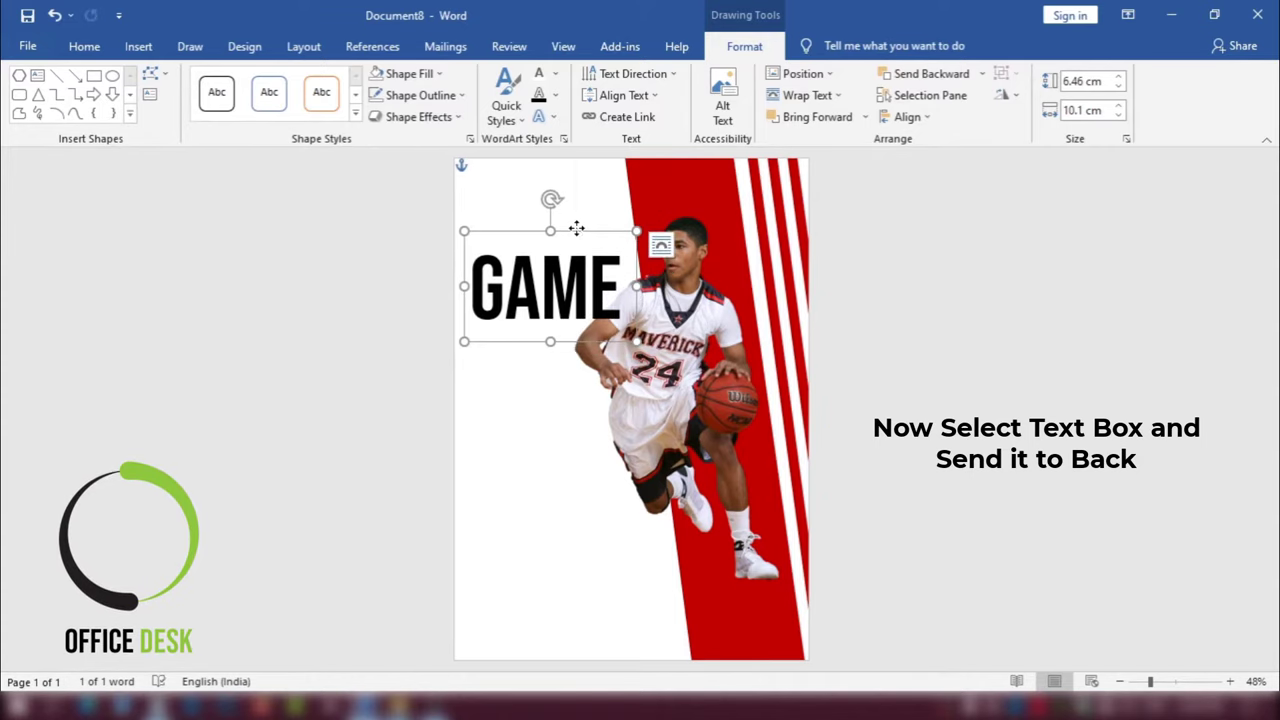
Step: Send the GAME text box behind the player photo and nudge it into place
right_click(577, 229)
left_click(660, 423)
left_click(827, 329)
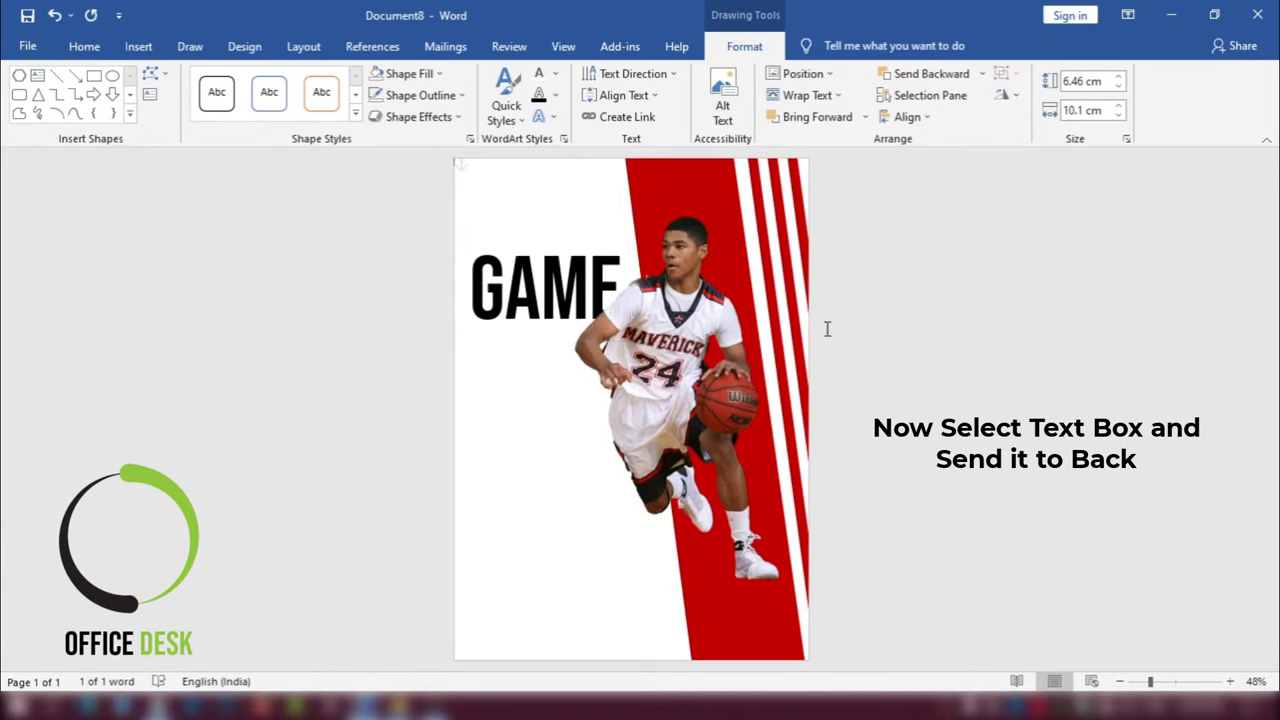
left_click(706, 298)
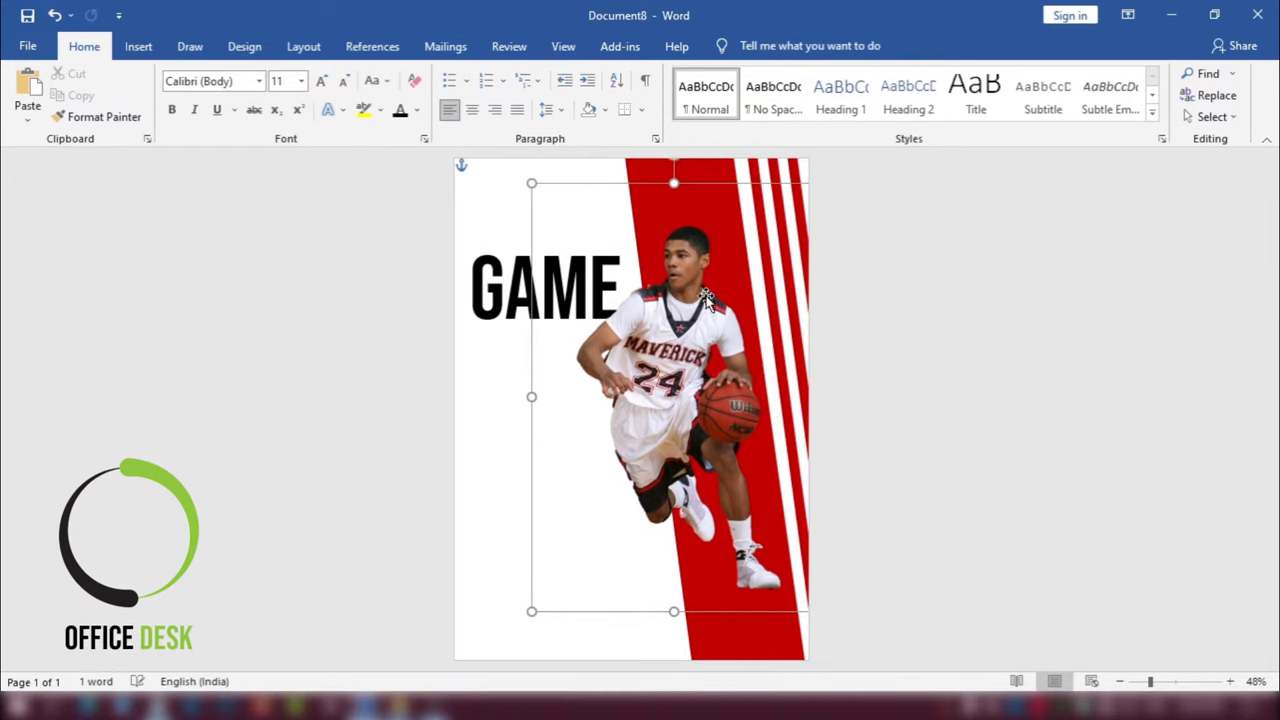
left_click(566, 280)
left_click(553, 248)
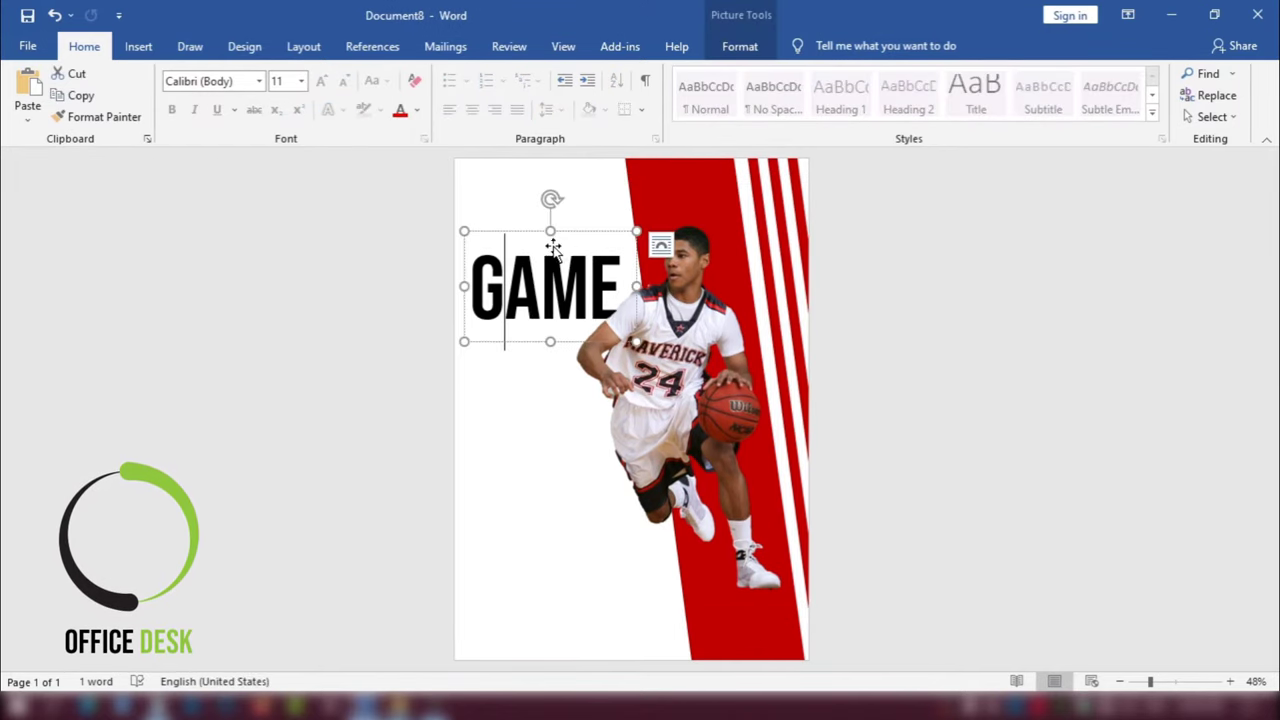
left_click(564, 231)
left_click_drag(563, 229, 566, 225)
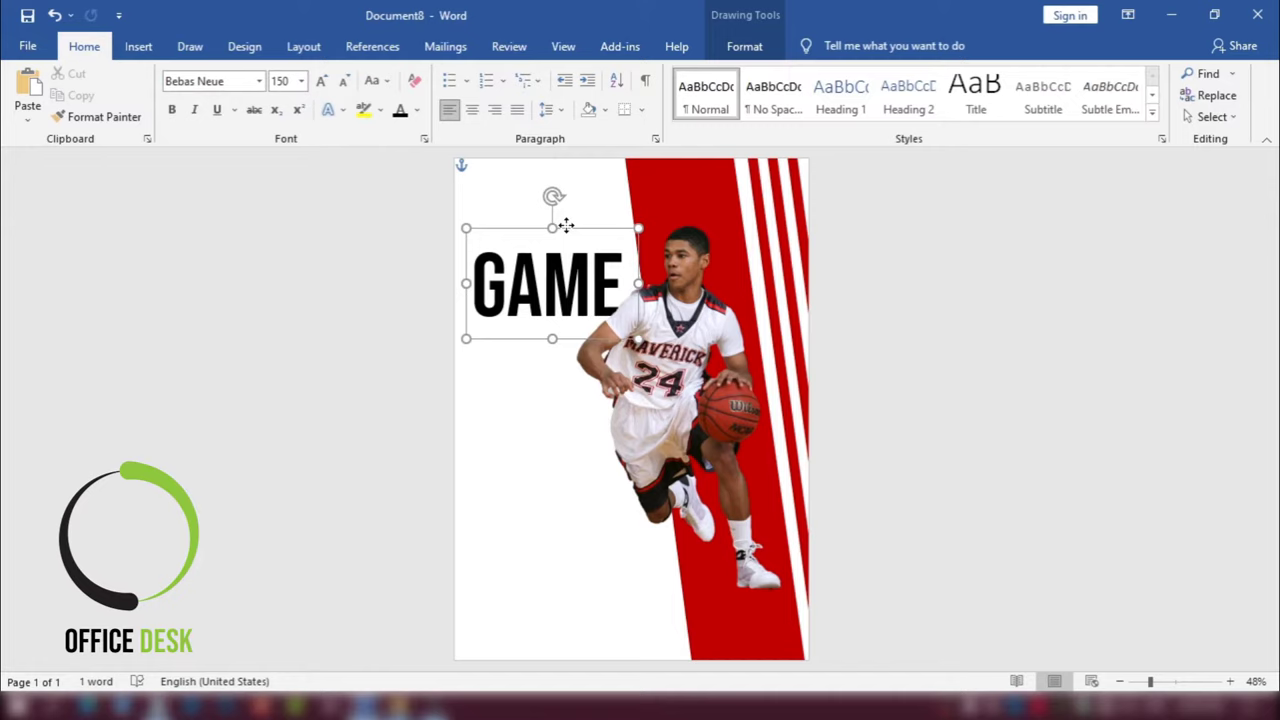
left_click(906, 354)
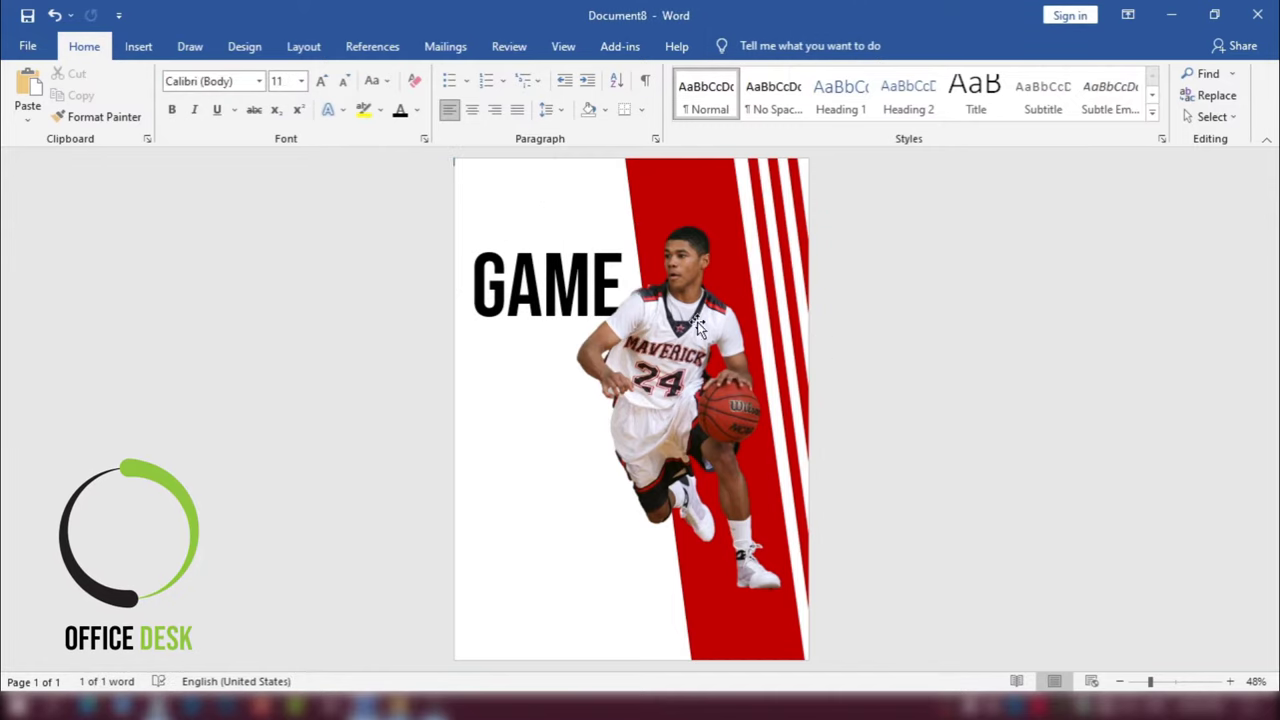
Step: Change the GAME text colour to red
left_click(553, 282)
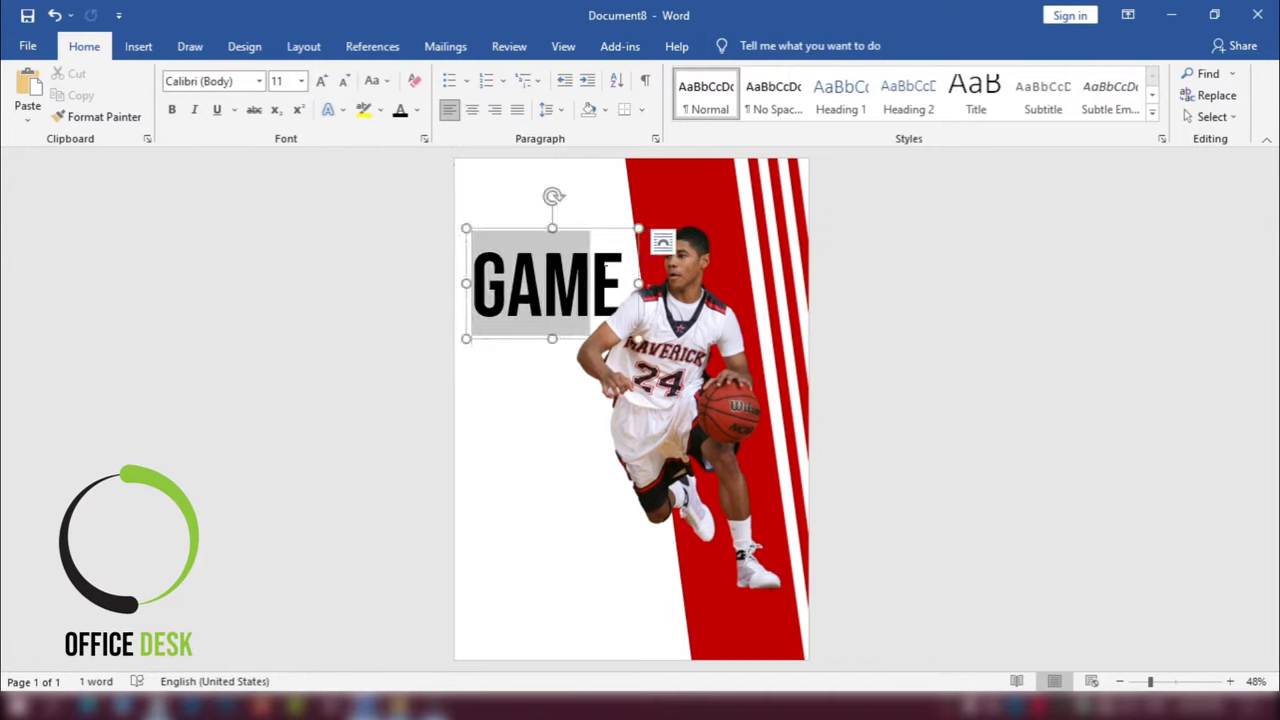
left_click(712, 48)
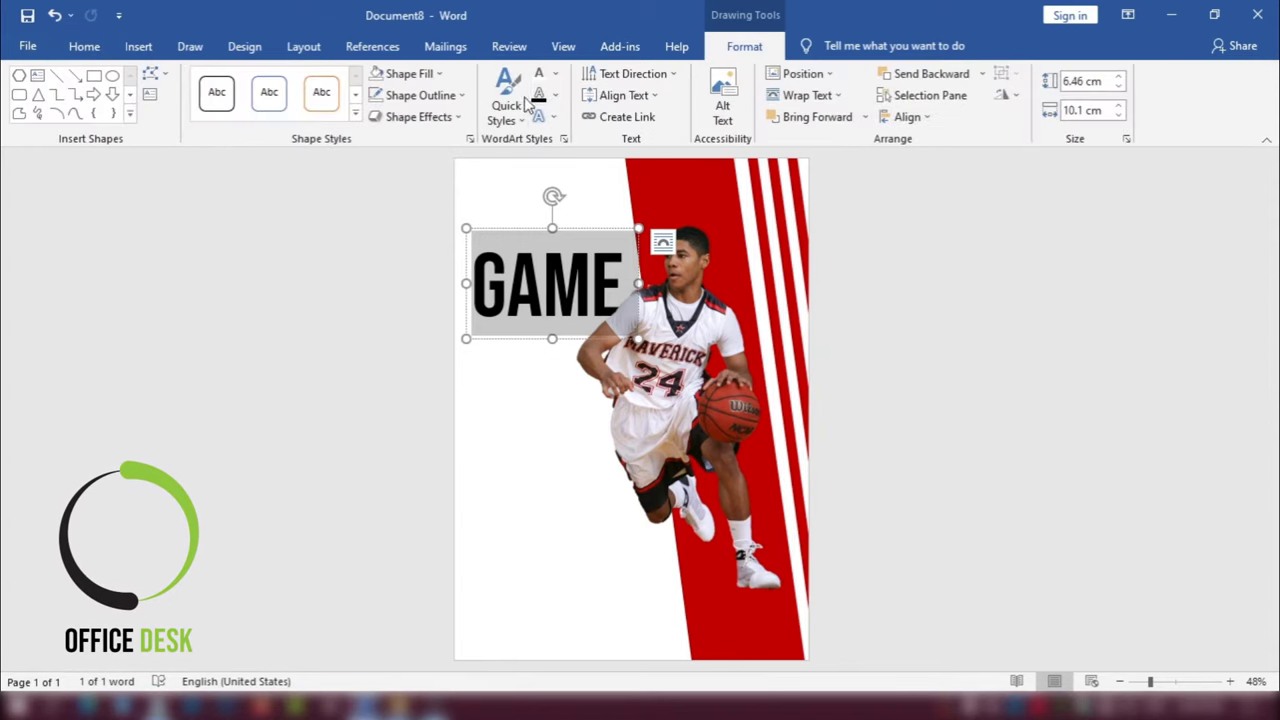
left_click(553, 78)
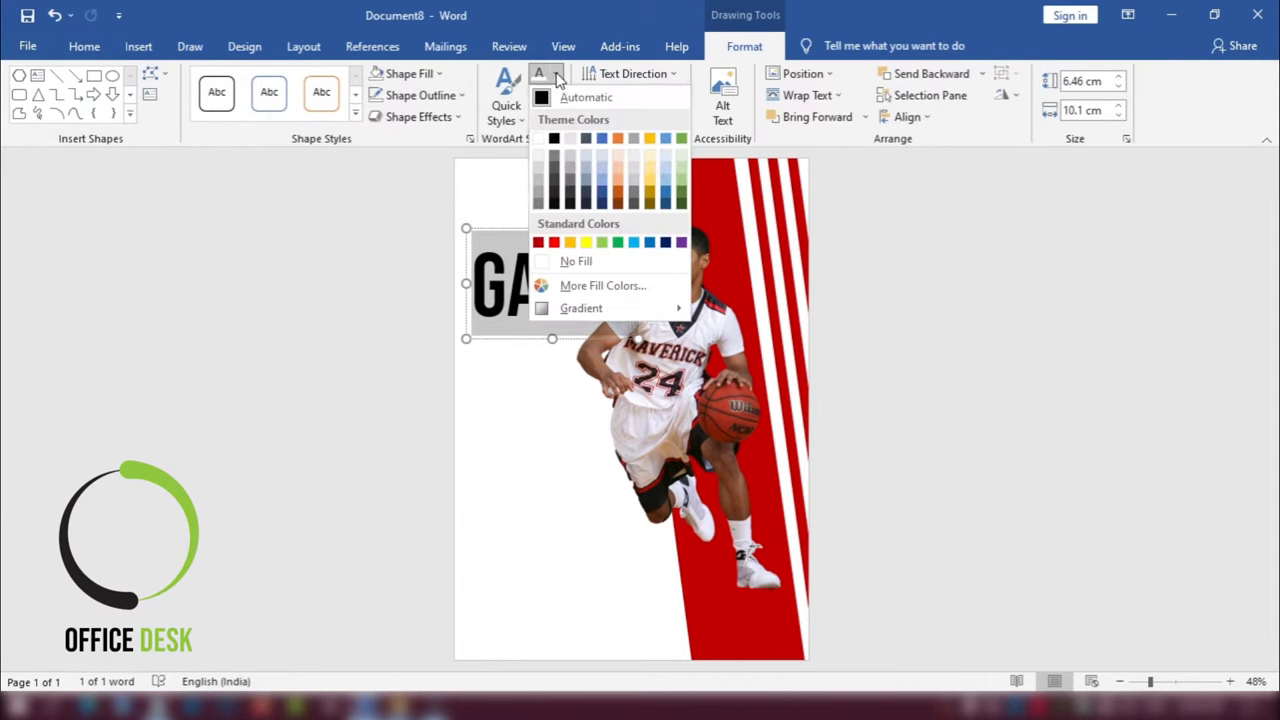
left_click(556, 241)
Step: Duplicate the GAME box below the original and change the copy's text to DAY
left_click(585, 232)
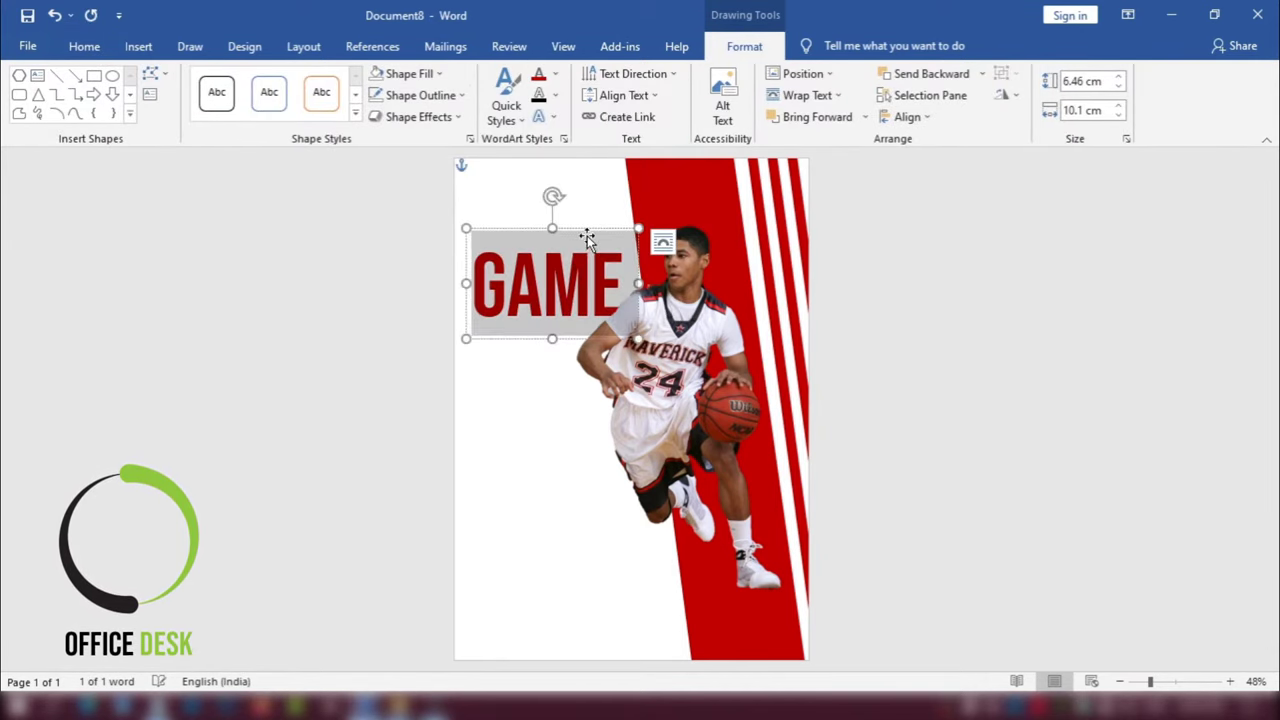
key("ctrl+c")
key("ctrl+v")
left_click_drag(589, 240, 578, 312)
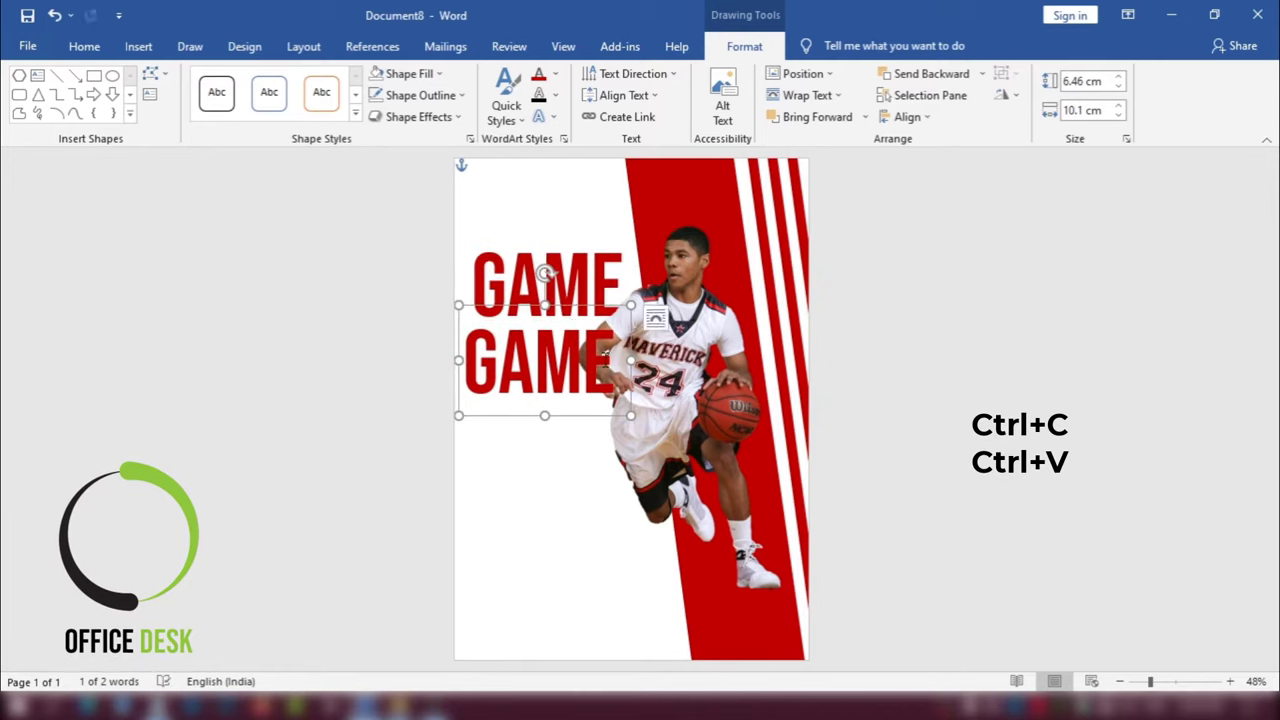
left_click_drag(612, 360, 463, 368)
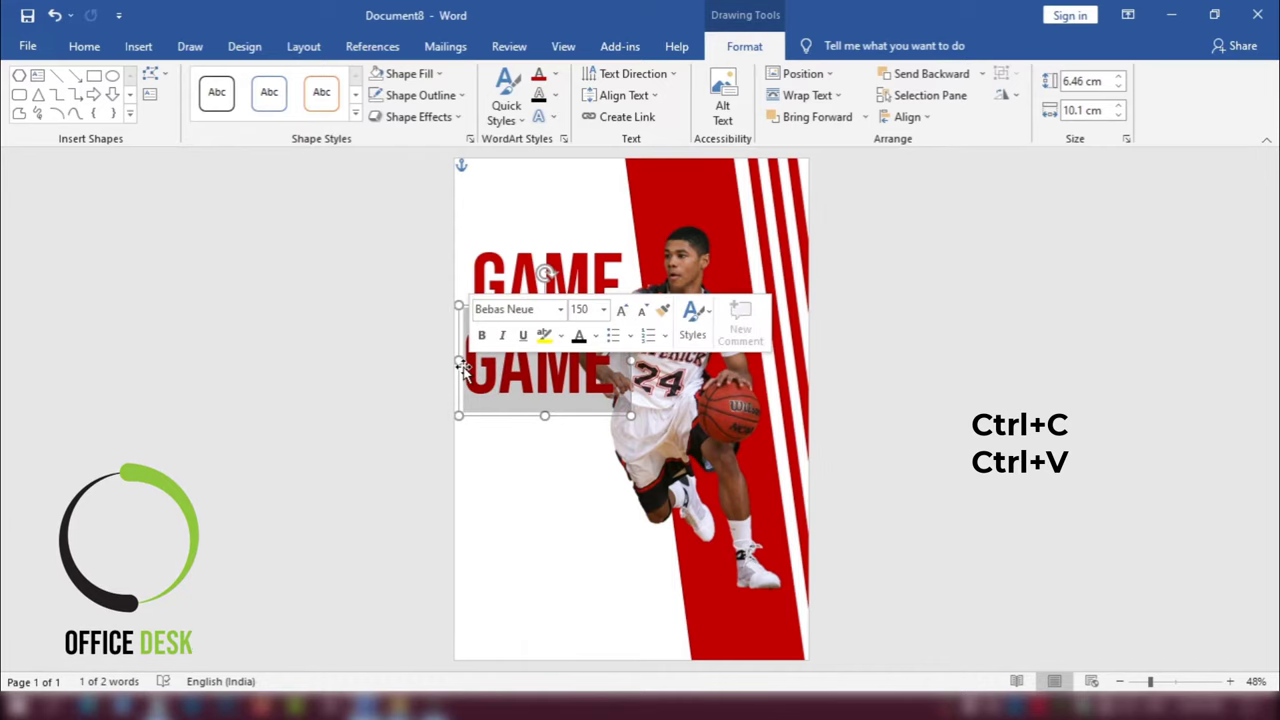
type("DAY")
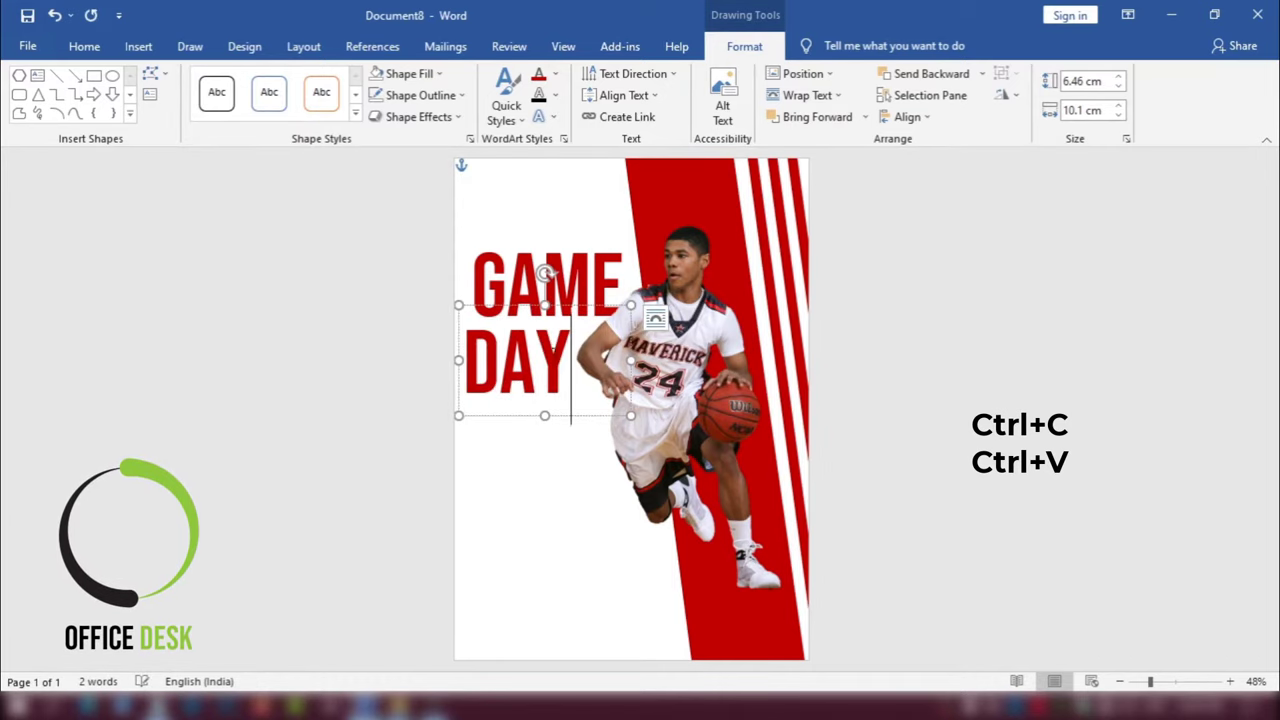
Step: Make DAY black at size 100, then trim and reposition its text box
key("ctrl+a")
left_click(84, 46)
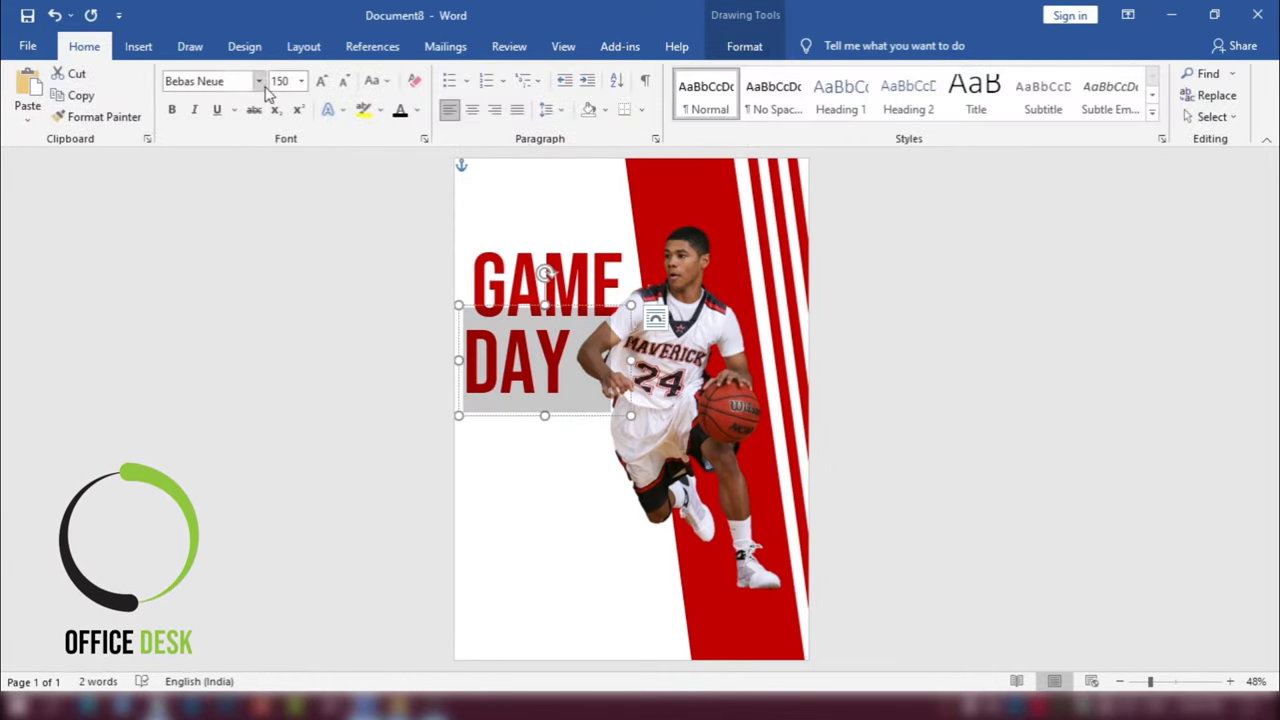
left_click(292, 81)
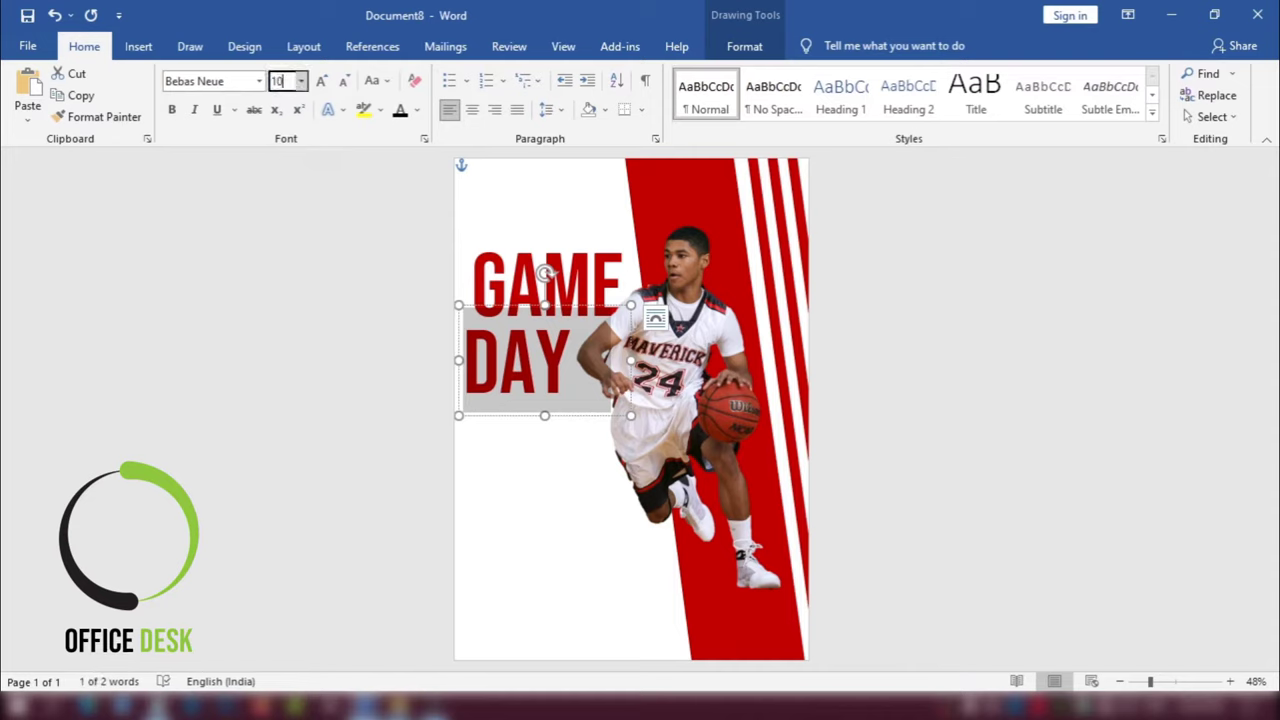
key("Return")
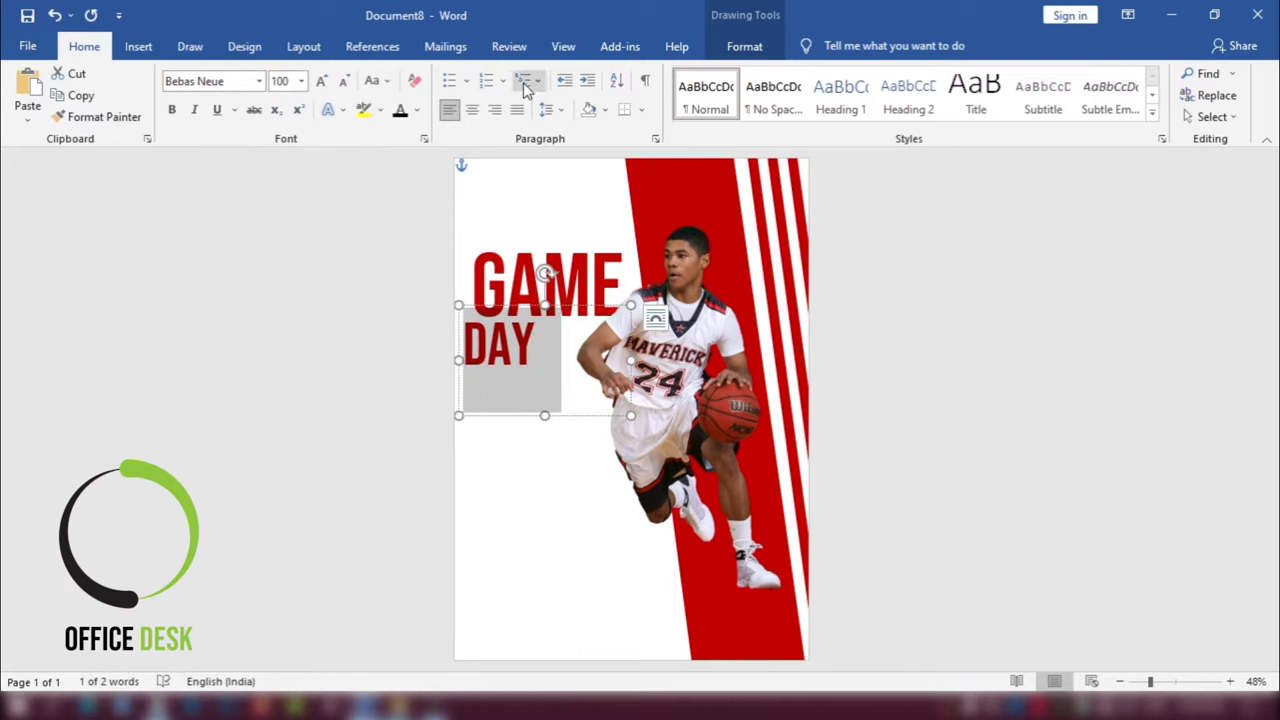
left_click(400, 110)
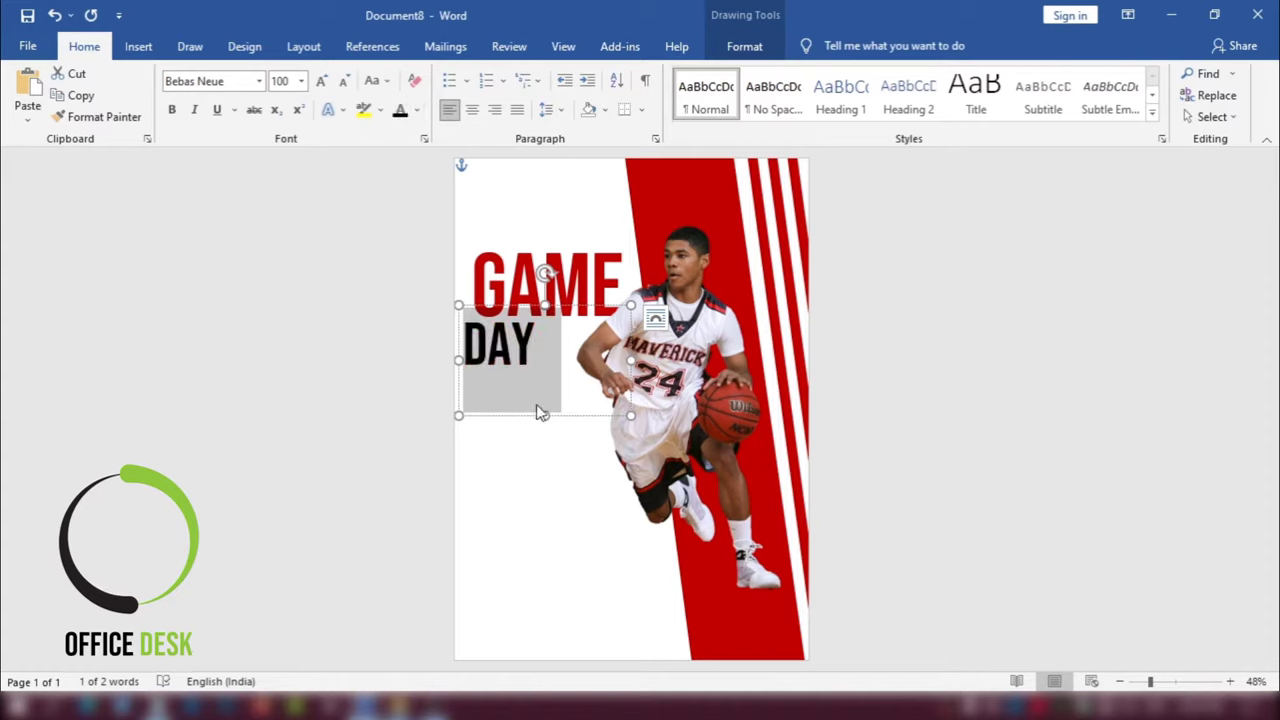
left_click_drag(543, 415, 544, 381)
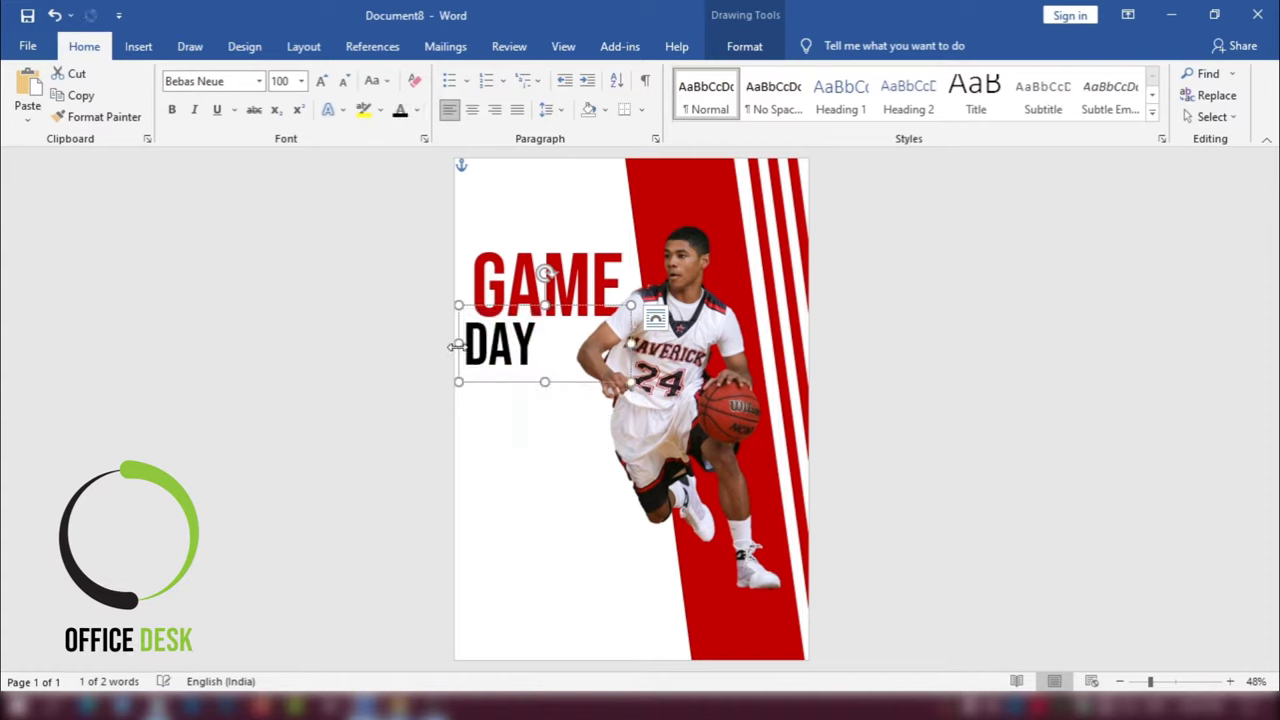
left_click_drag(455, 346, 503, 343)
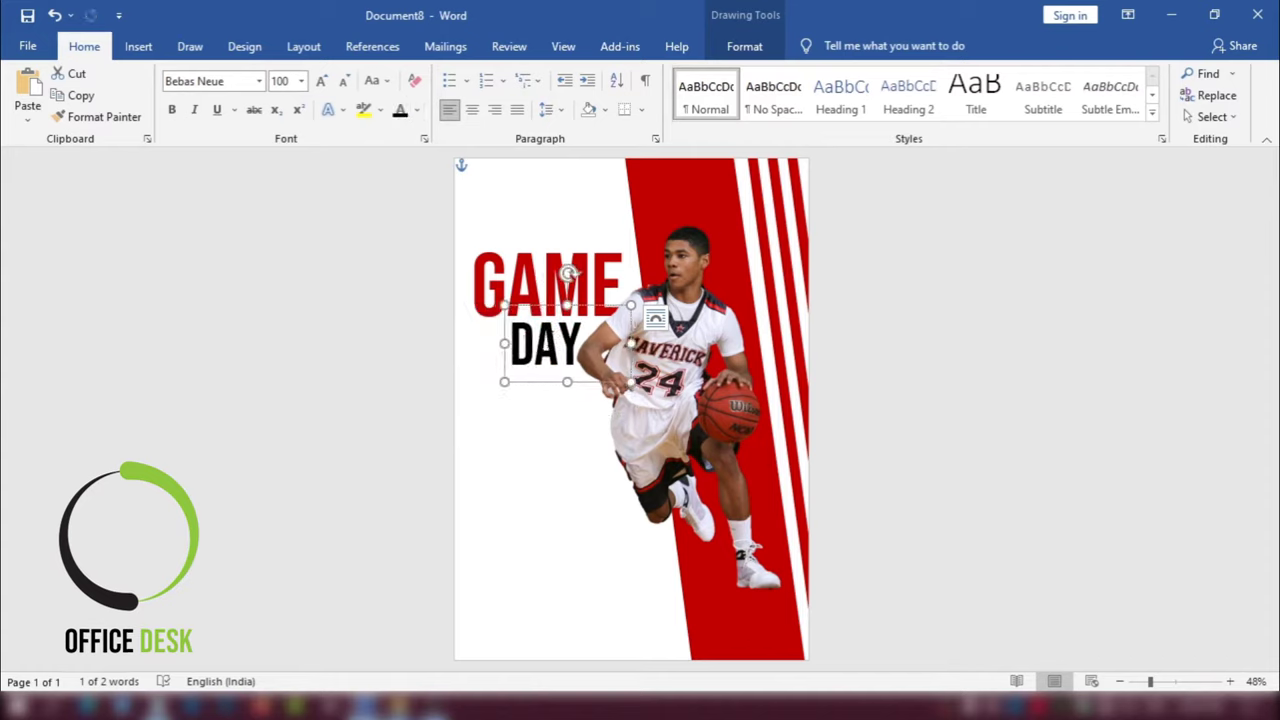
left_click_drag(543, 305, 505, 353)
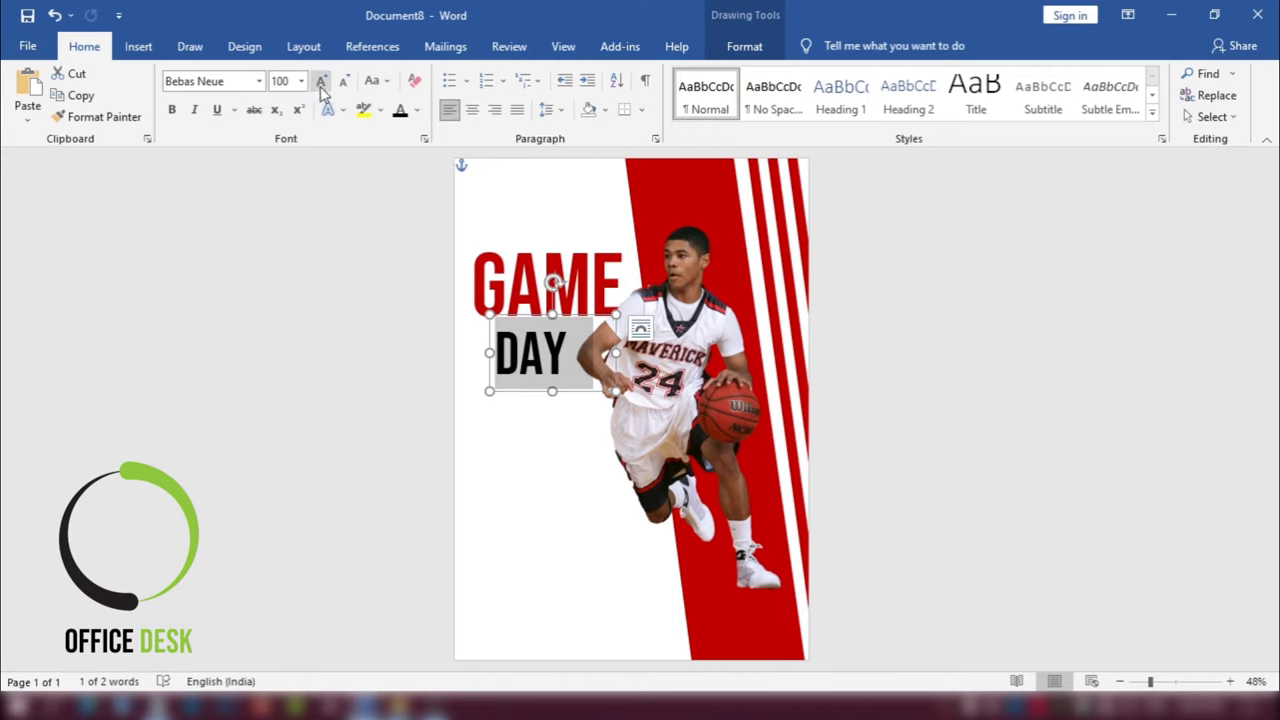
Step: Raise DAY to 110 pt and tuck its box tight under GAME
left_click(288, 81)
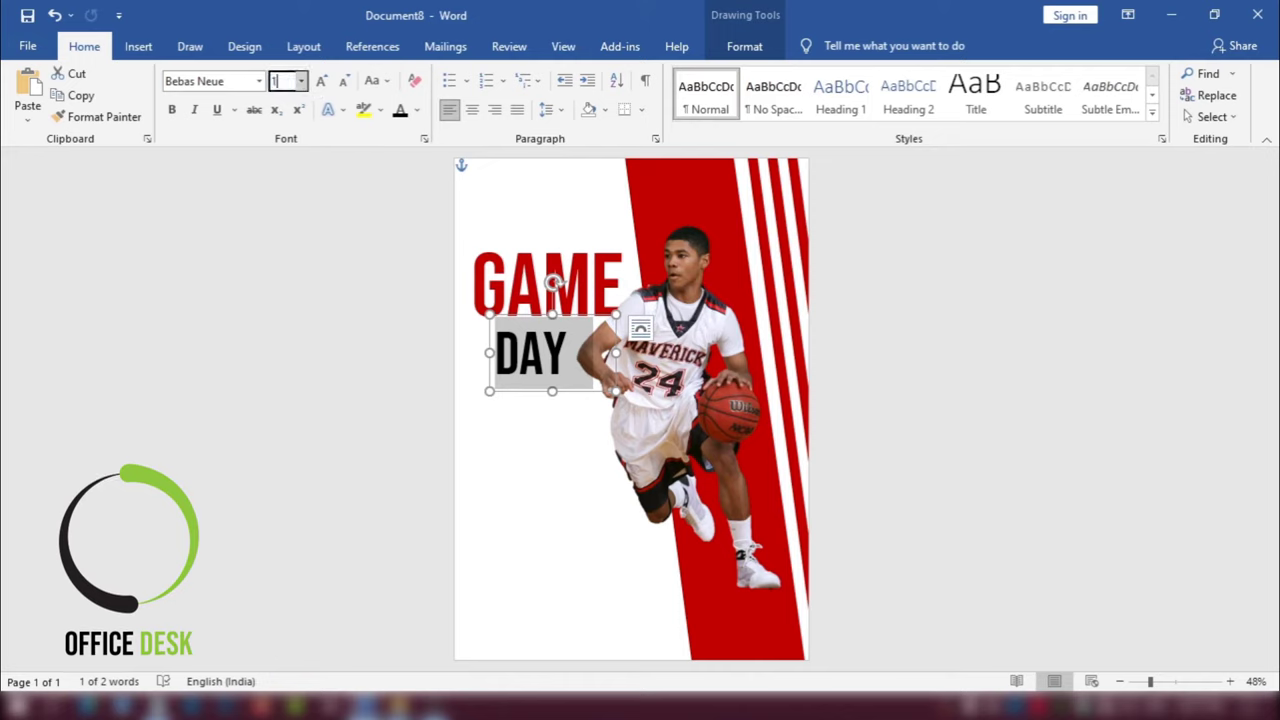
type("10")
key("Return")
left_click(720, 443)
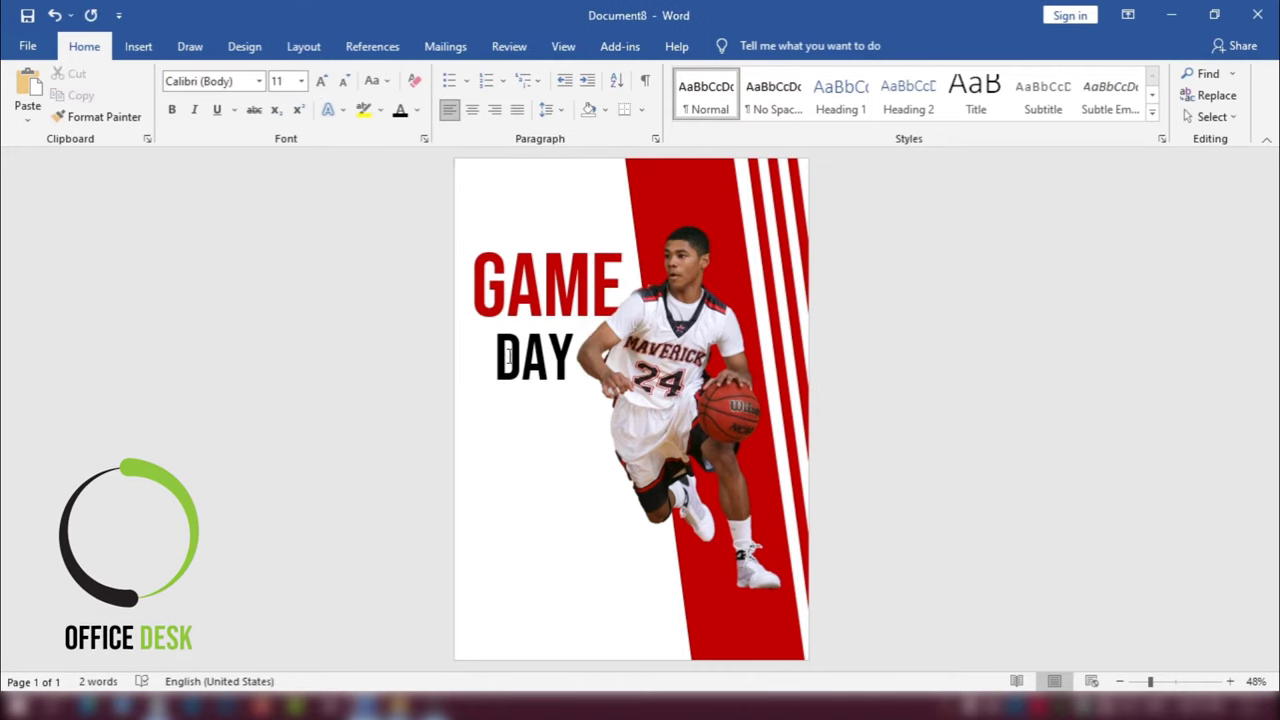
left_click(508, 357)
left_click(562, 321)
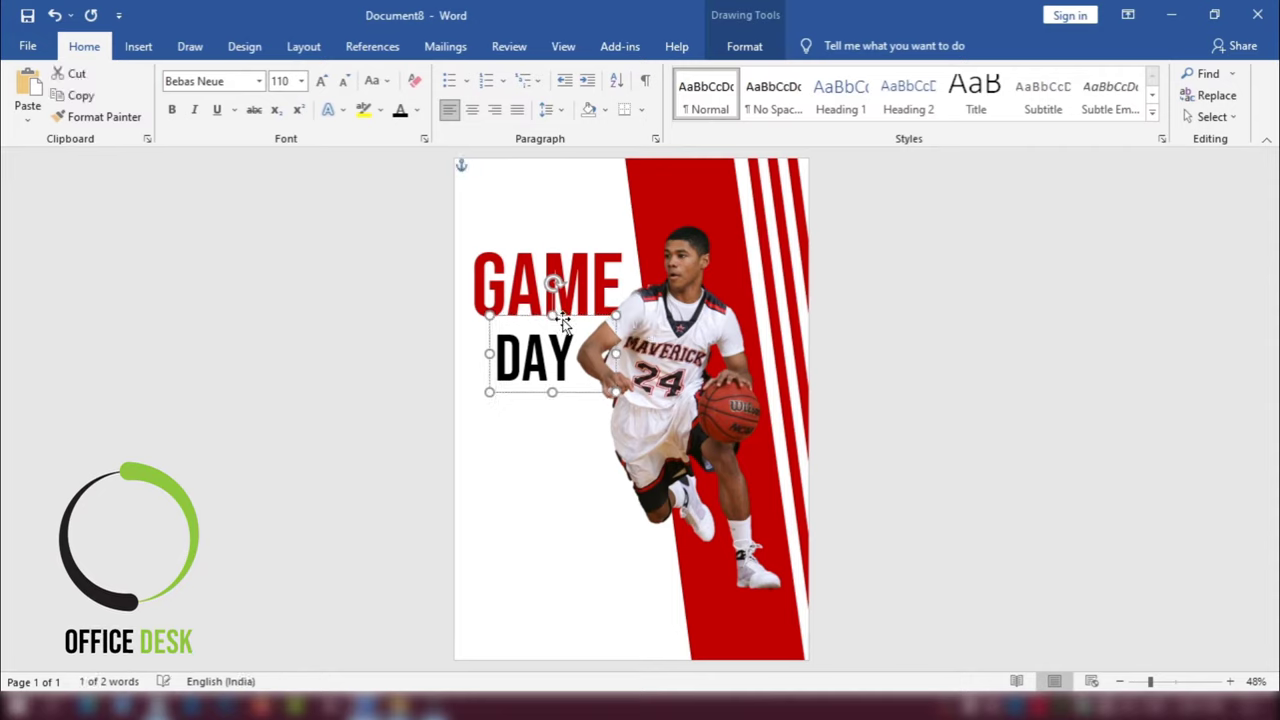
left_click_drag(562, 321, 562, 326)
left_click(567, 260)
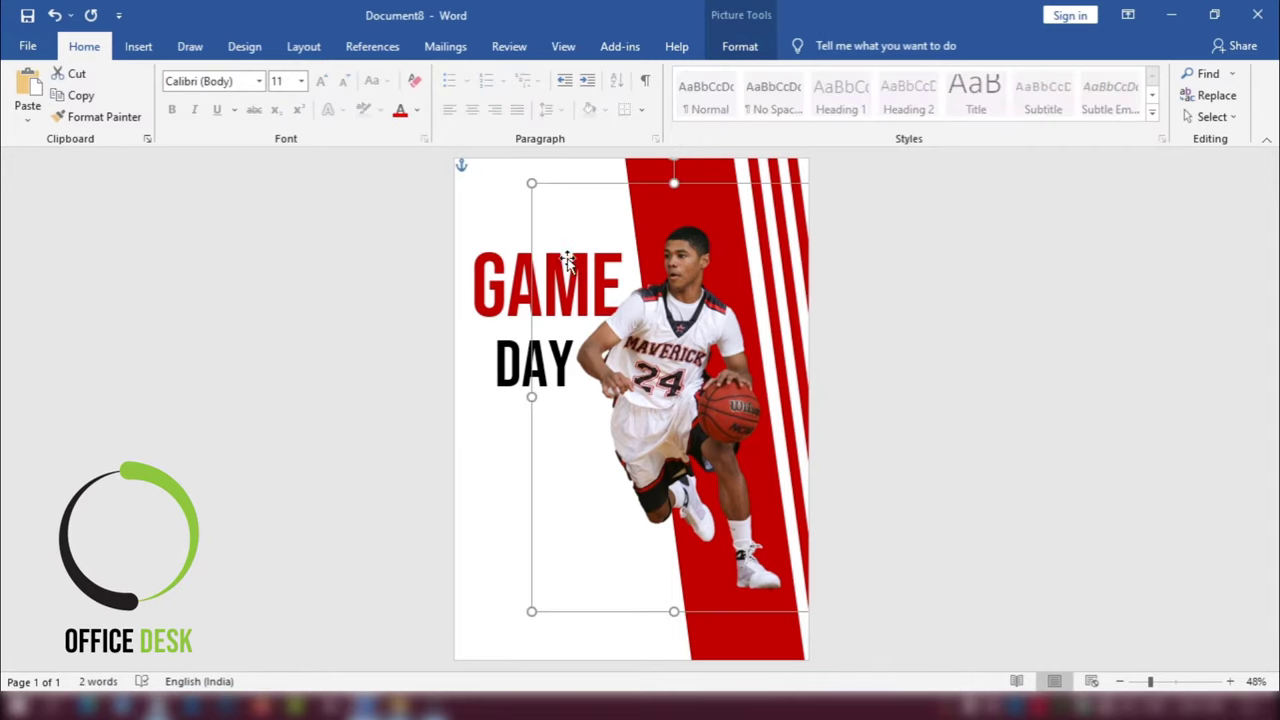
left_click(505, 268)
left_click(530, 231)
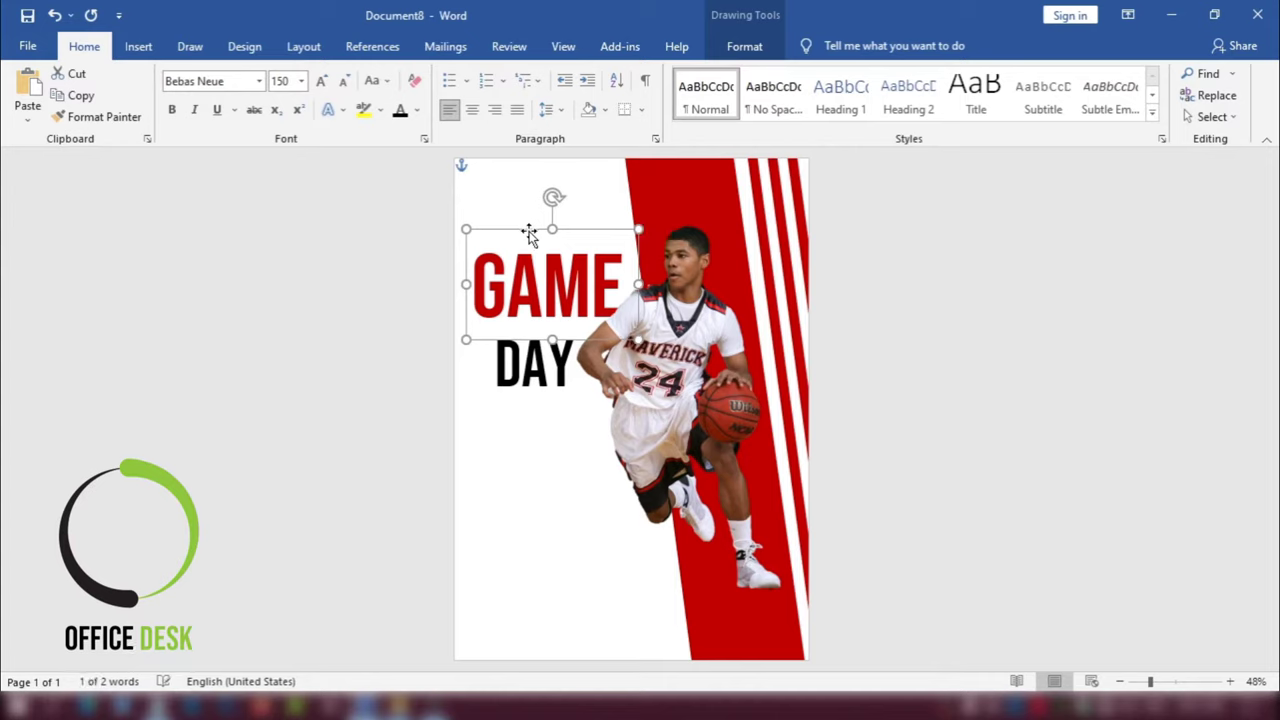
left_click(577, 318)
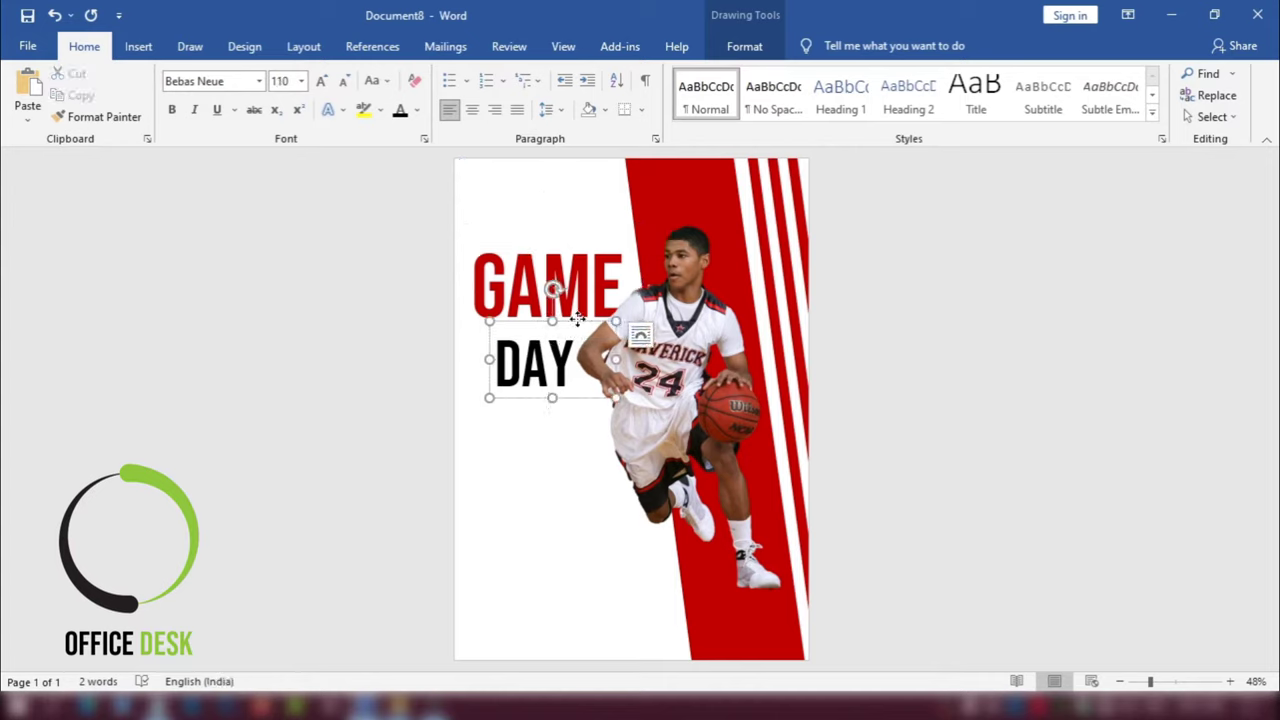
left_click_drag(577, 318, 581, 312)
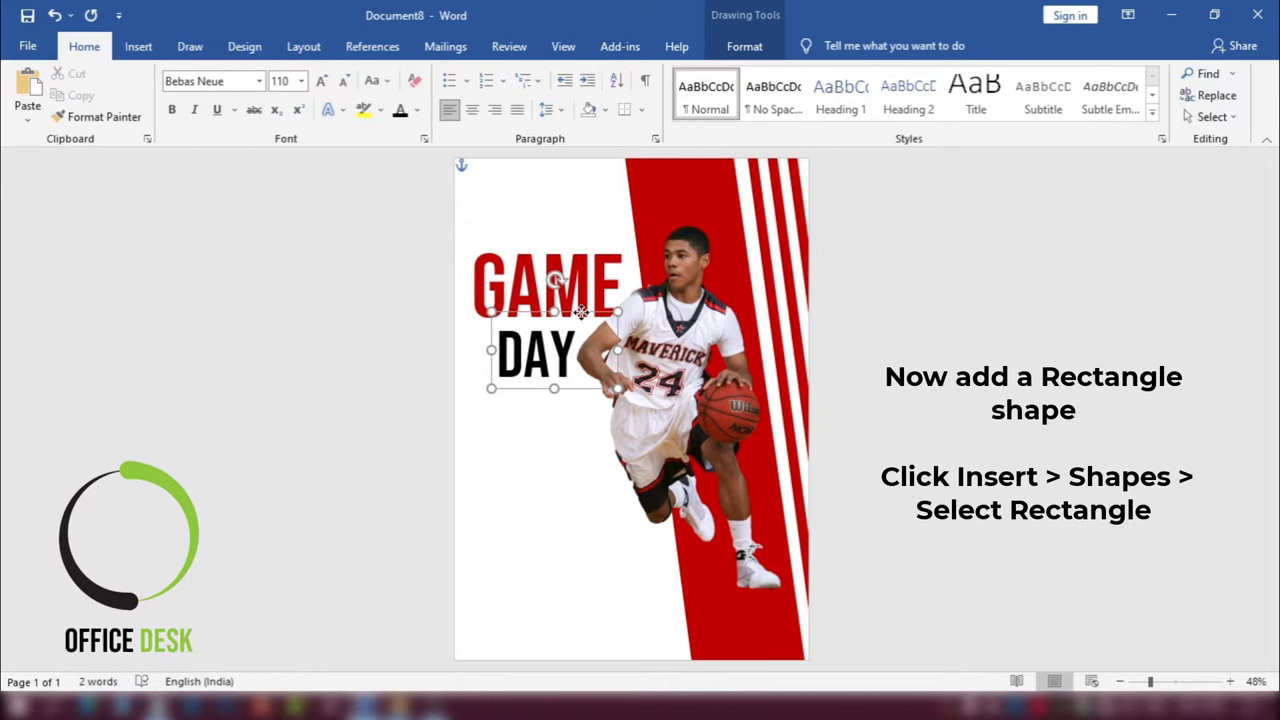
left_click(1015, 420)
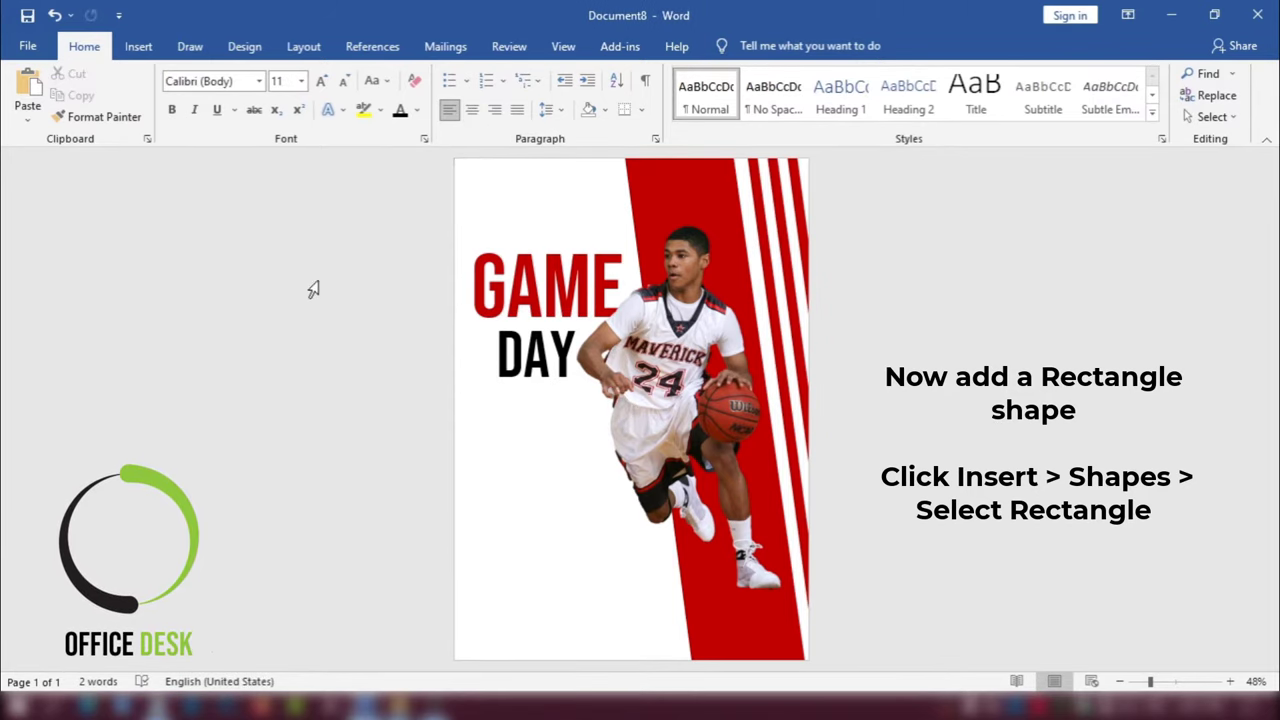
Step: Draw a rectangle over the lower page, tilted about 30° and stretched wide
left_click(138, 46)
left_click(250, 73)
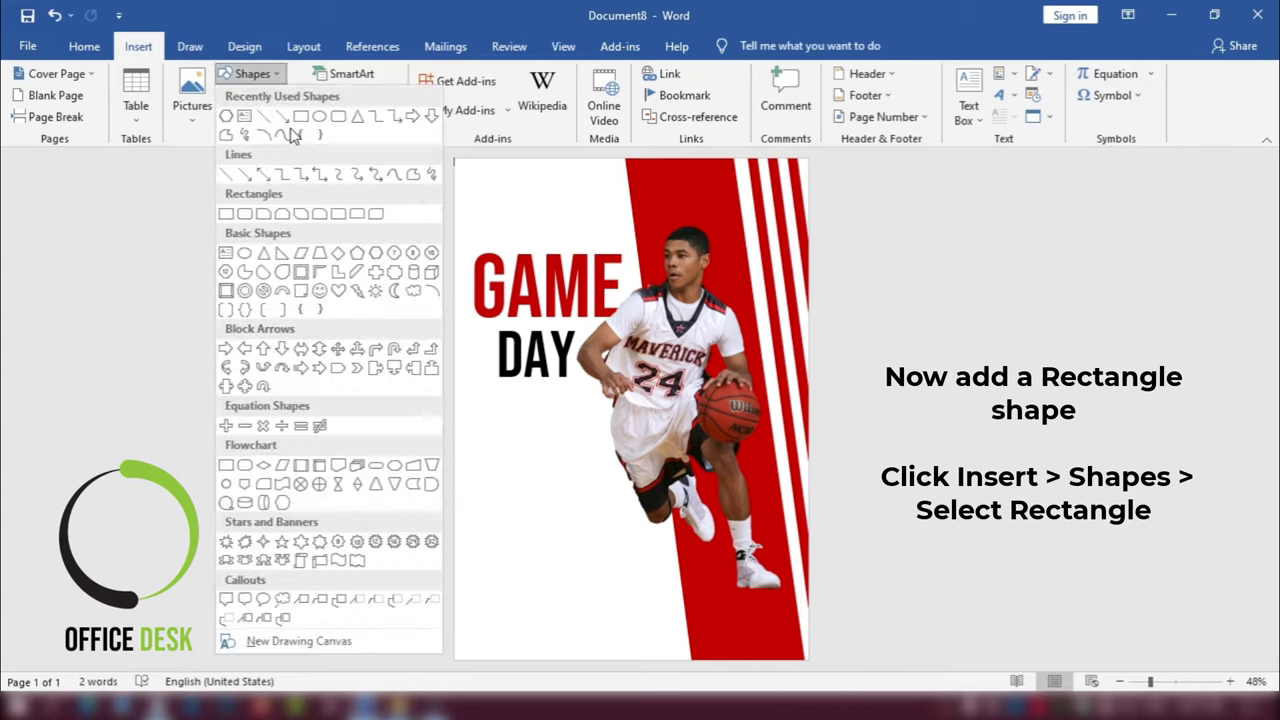
left_click(300, 116)
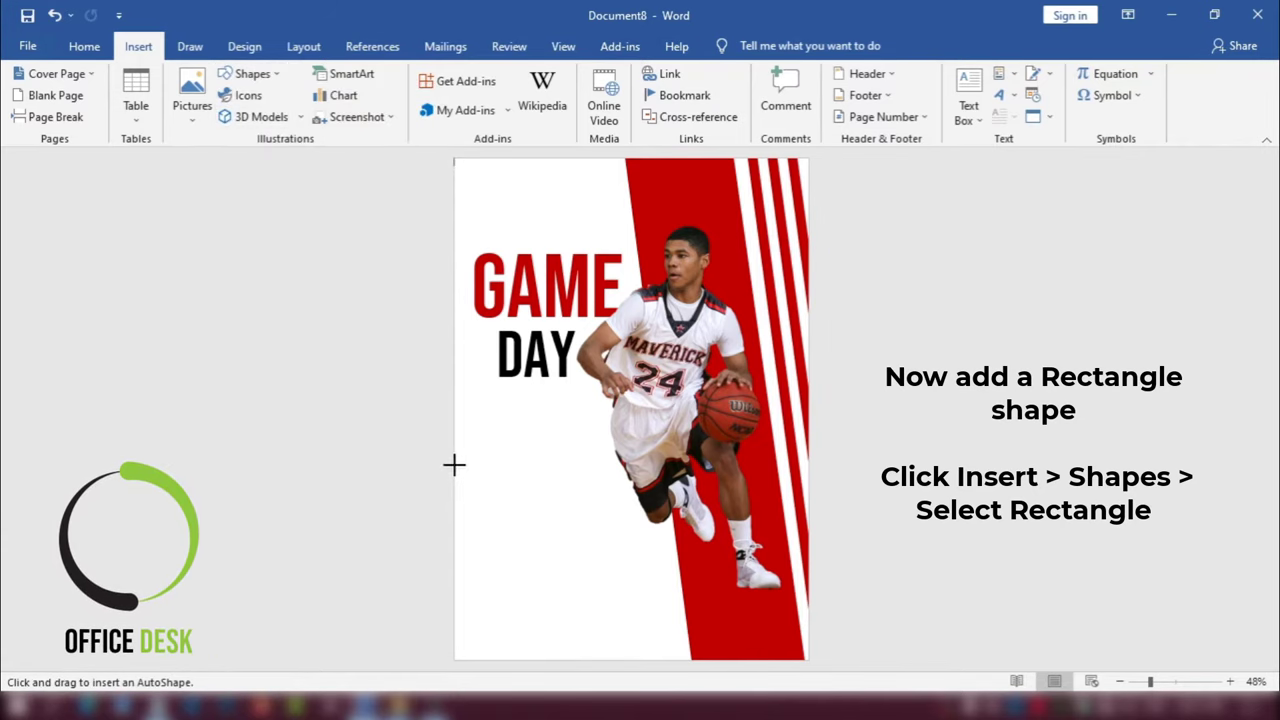
left_click_drag(454, 464, 826, 651)
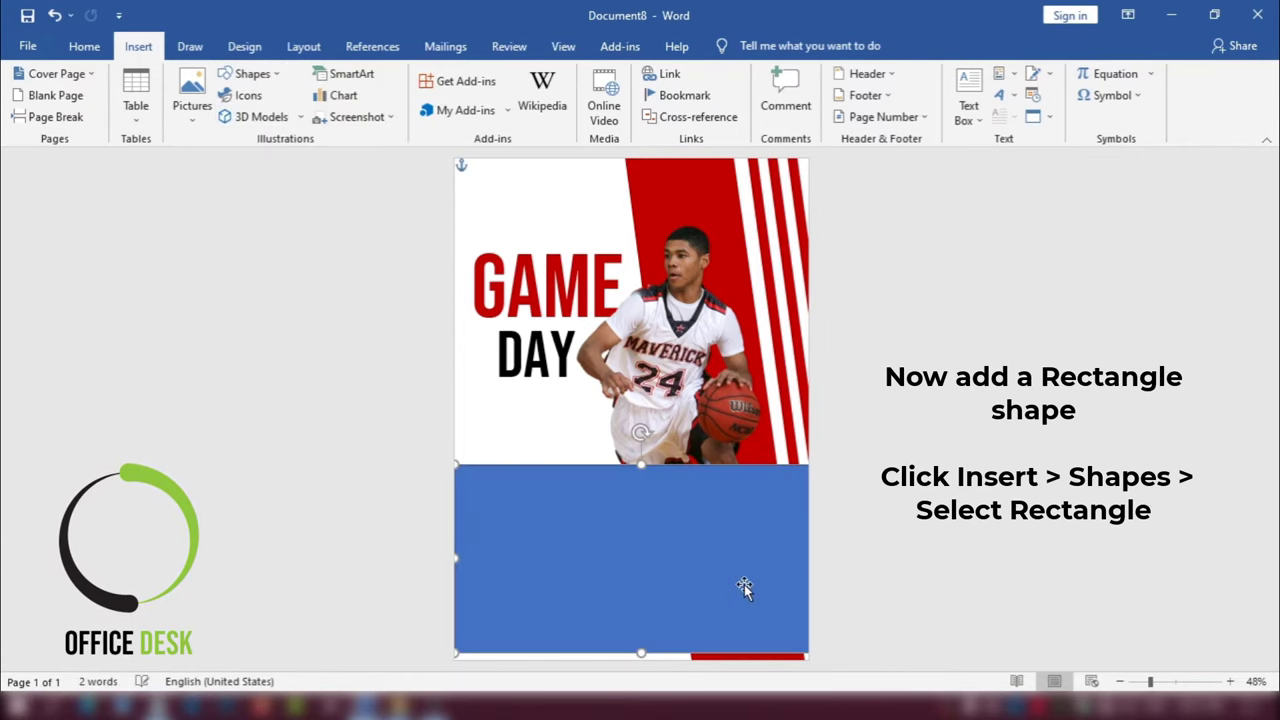
left_click_drag(671, 491, 671, 462)
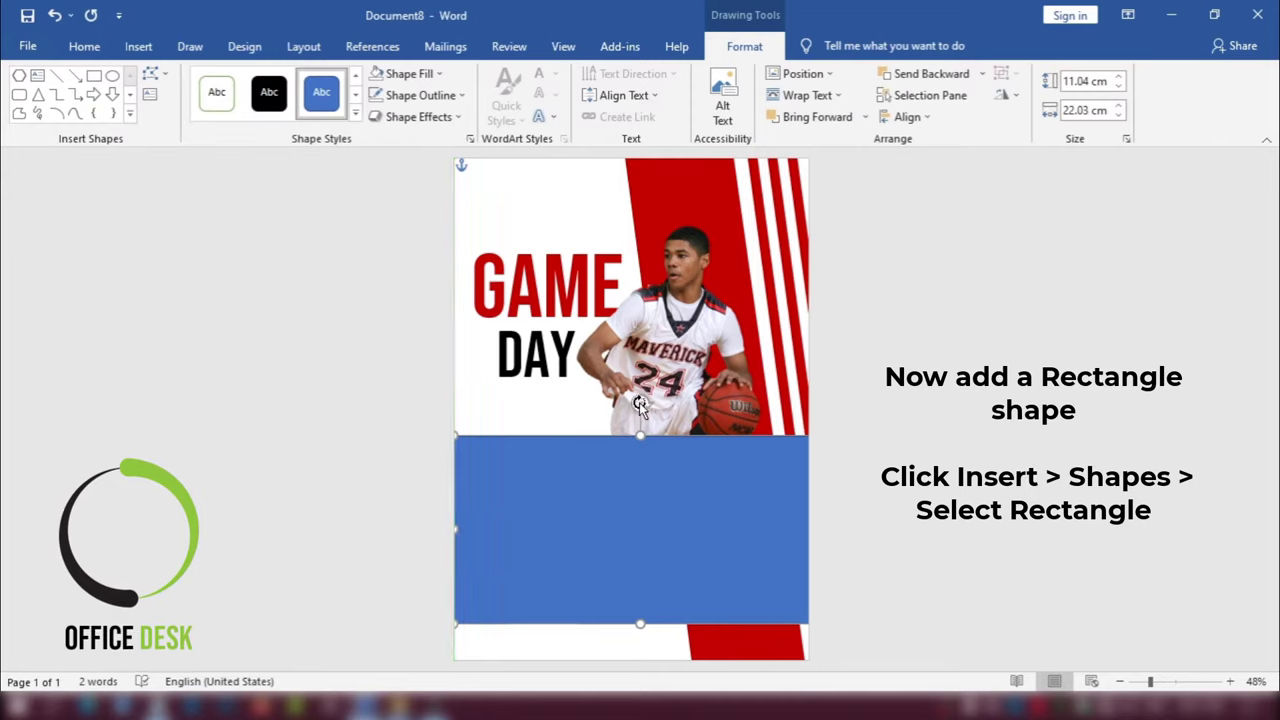
left_click_drag(640, 404, 575, 418)
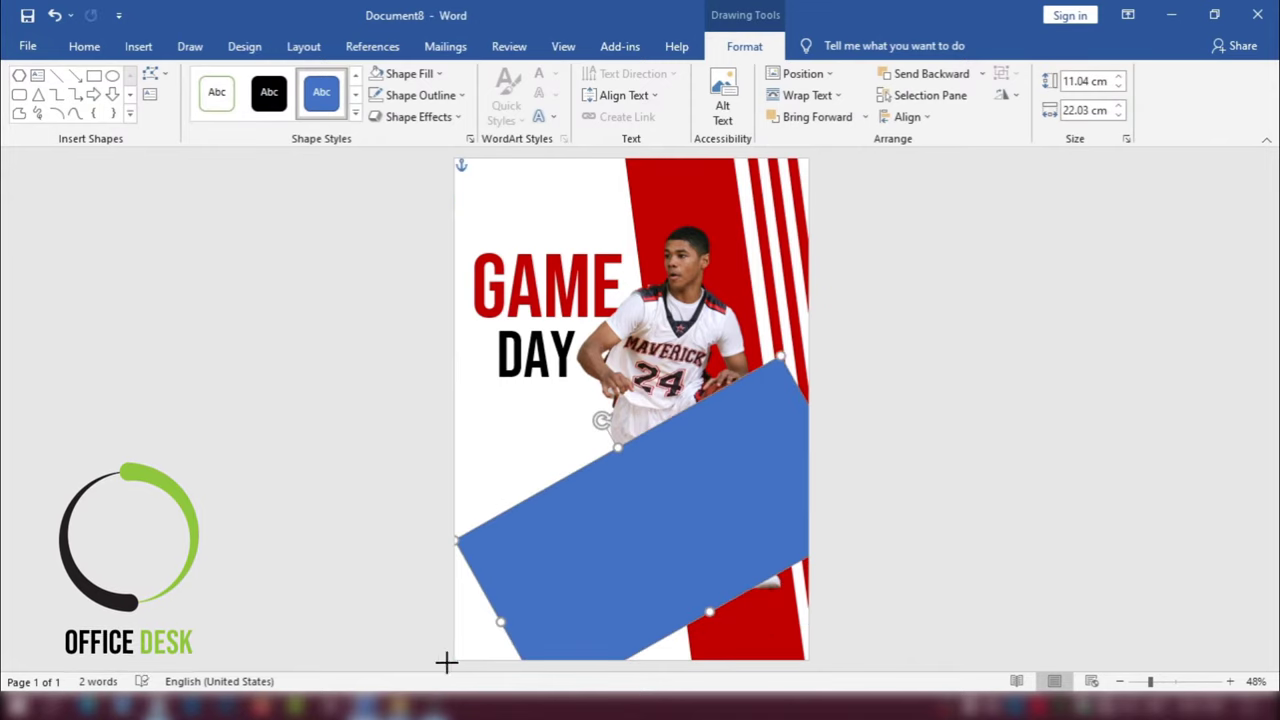
left_click_drag(446, 661, 440, 668)
left_click_drag(628, 534, 645, 523)
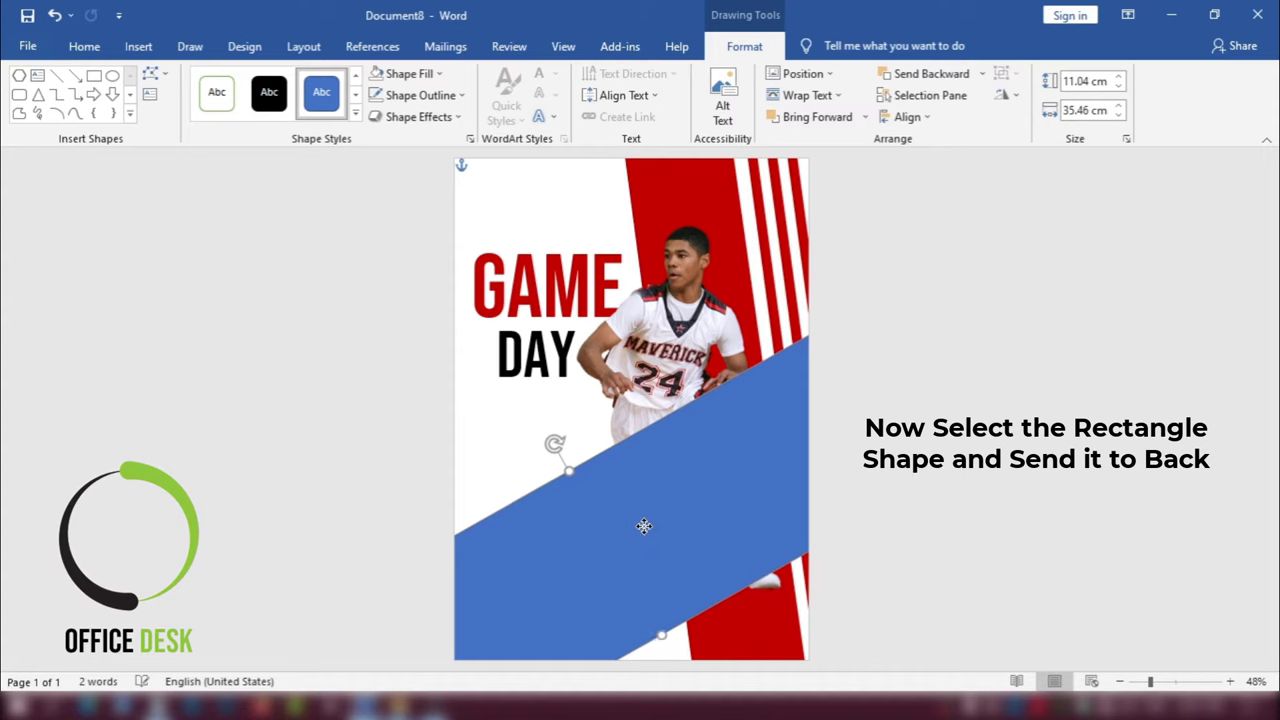
Step: Send the blue band behind the player and stripes, then refine its position and angle
right_click(654, 494)
left_click(714, 326)
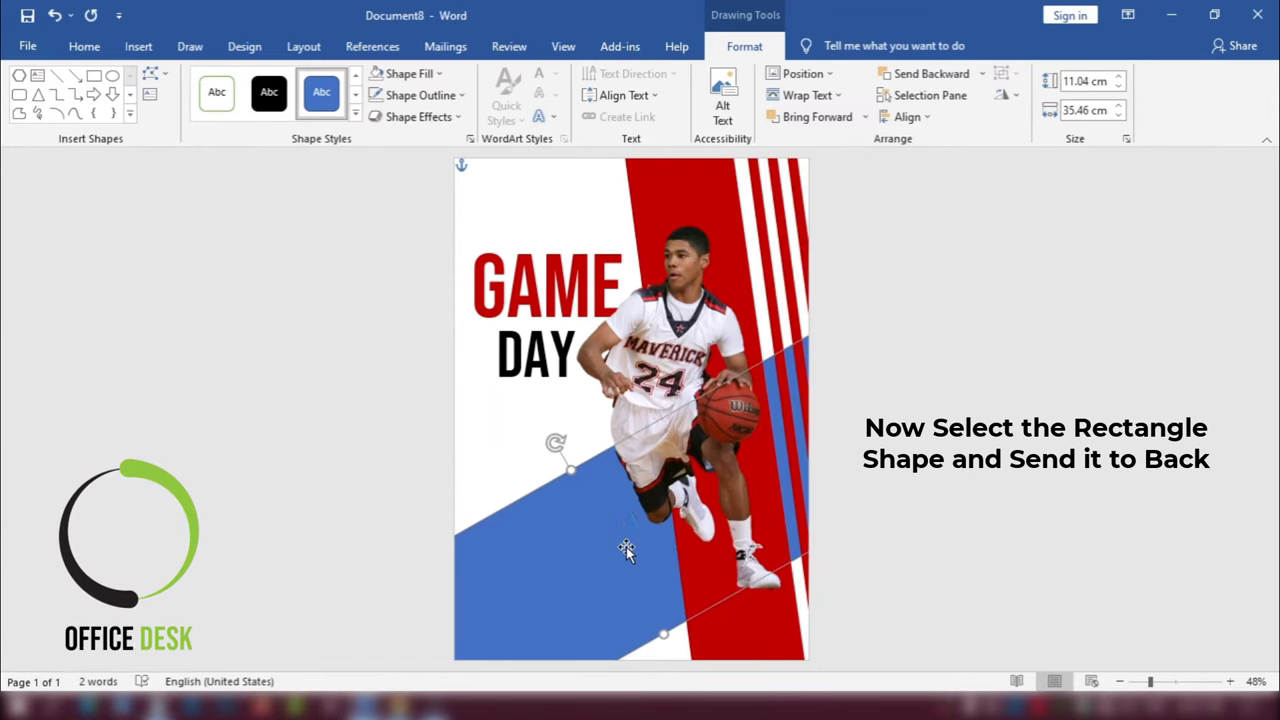
left_click(522, 583)
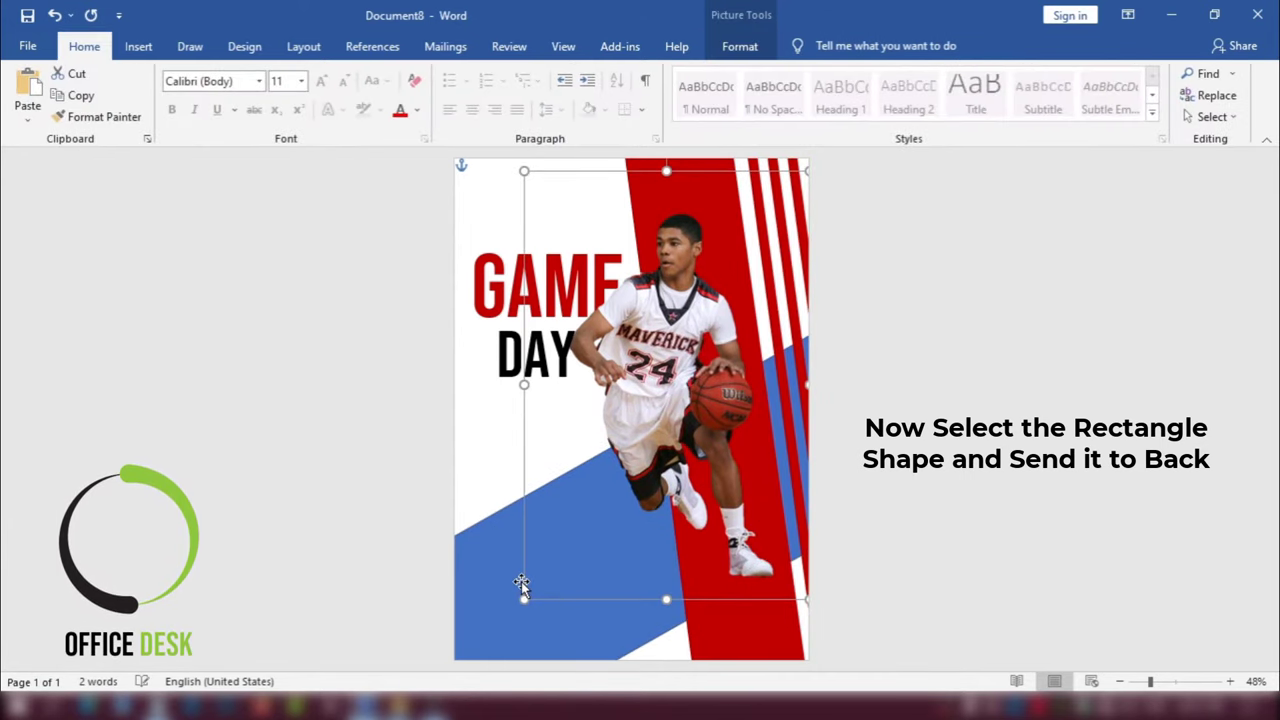
left_click(480, 557)
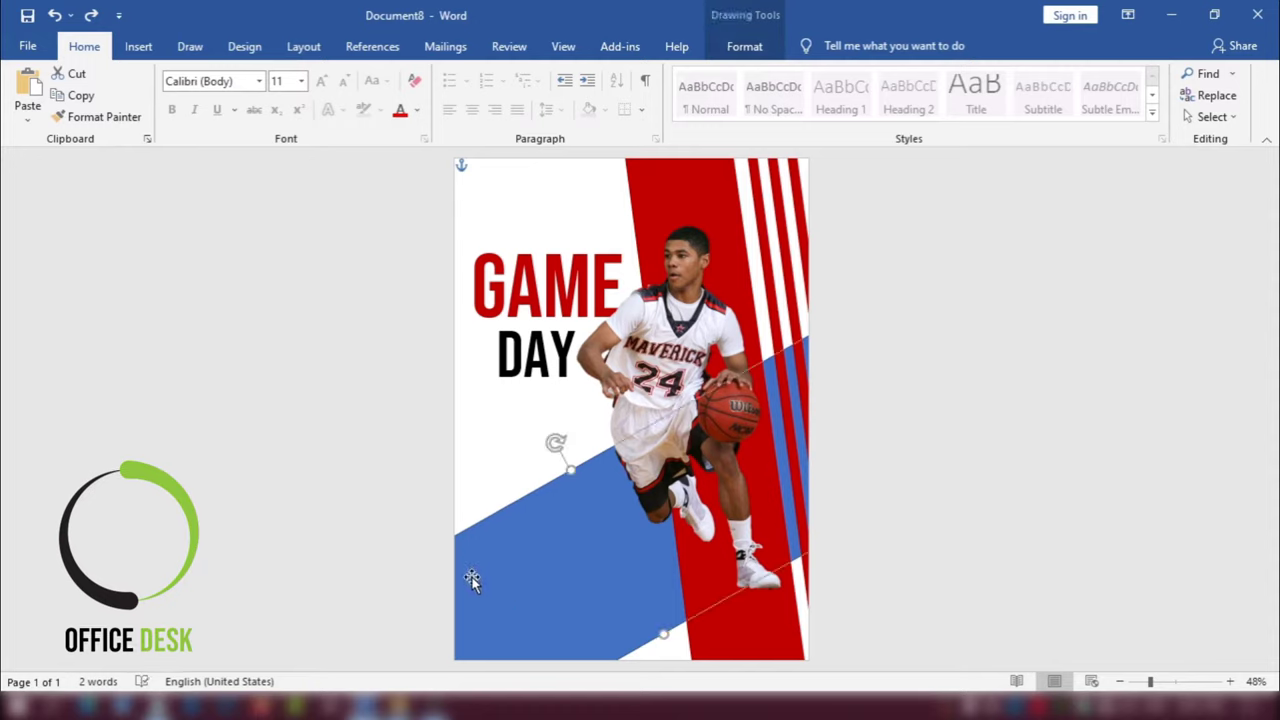
left_click_drag(471, 580, 456, 548)
left_click_drag(542, 409, 555, 405)
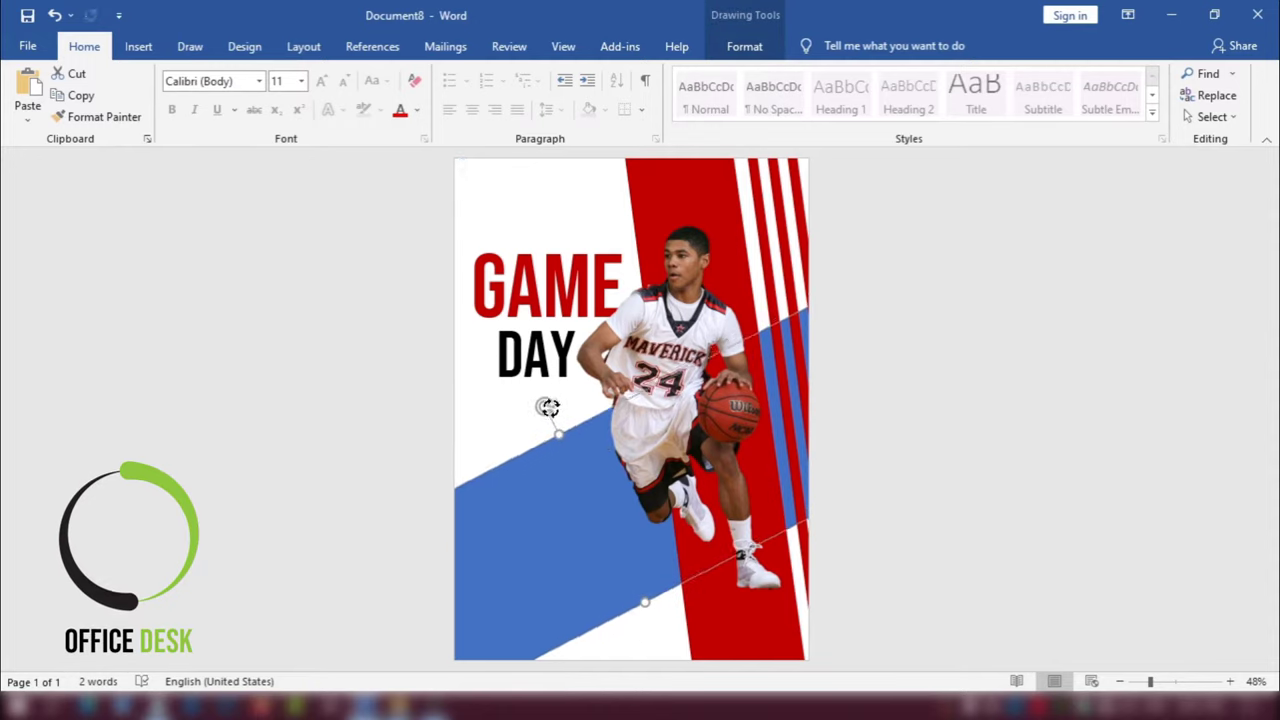
left_click_drag(637, 600, 651, 617)
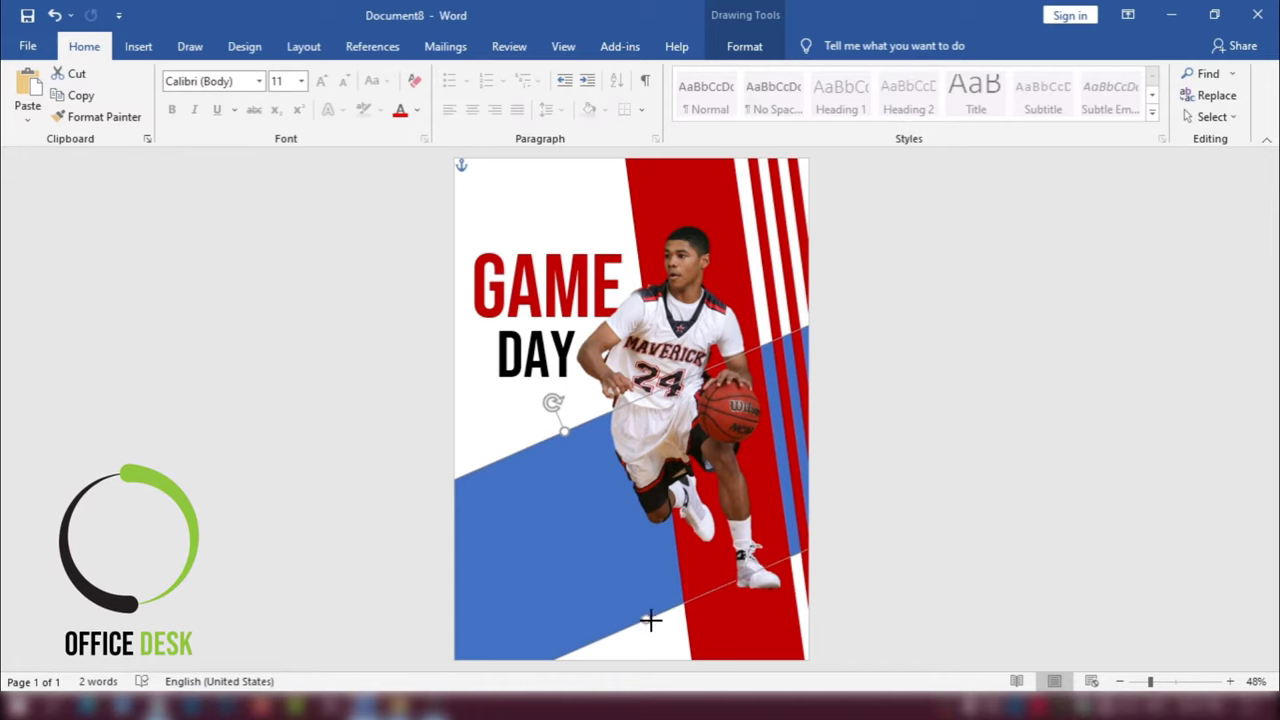
left_click_drag(578, 579, 570, 567)
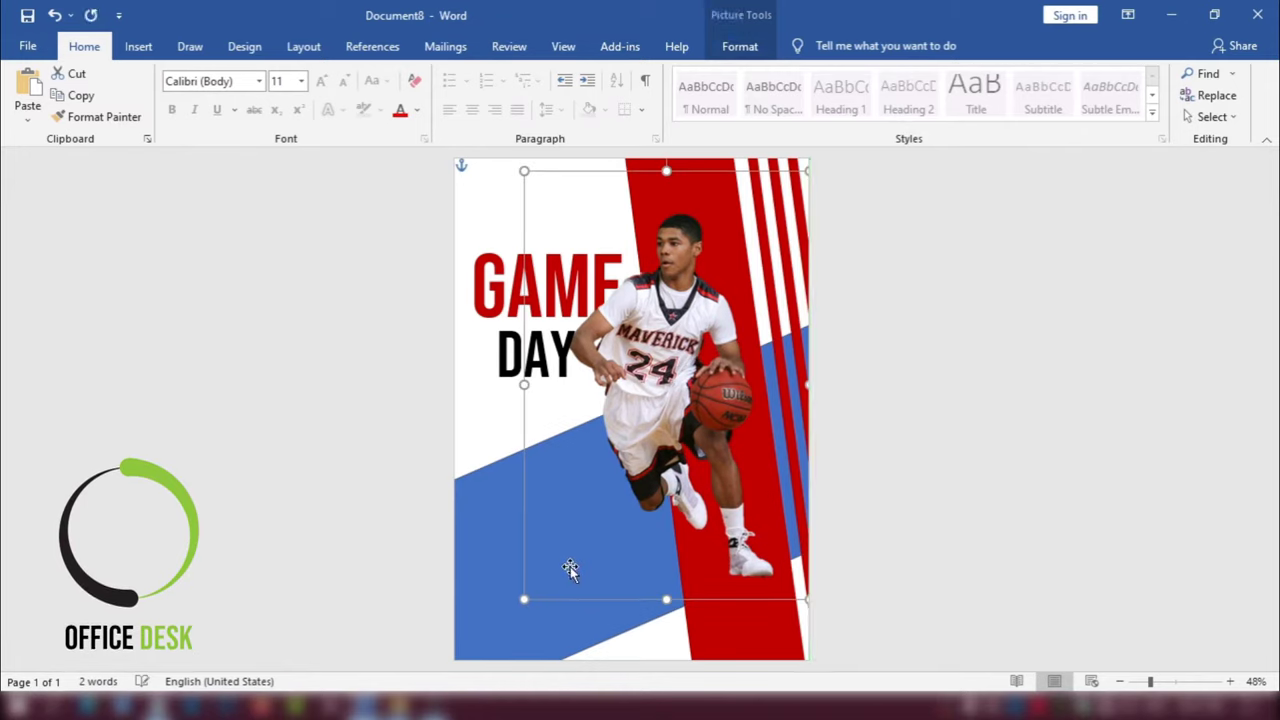
key("ctrl+z")
left_click_drag(495, 543, 493, 530)
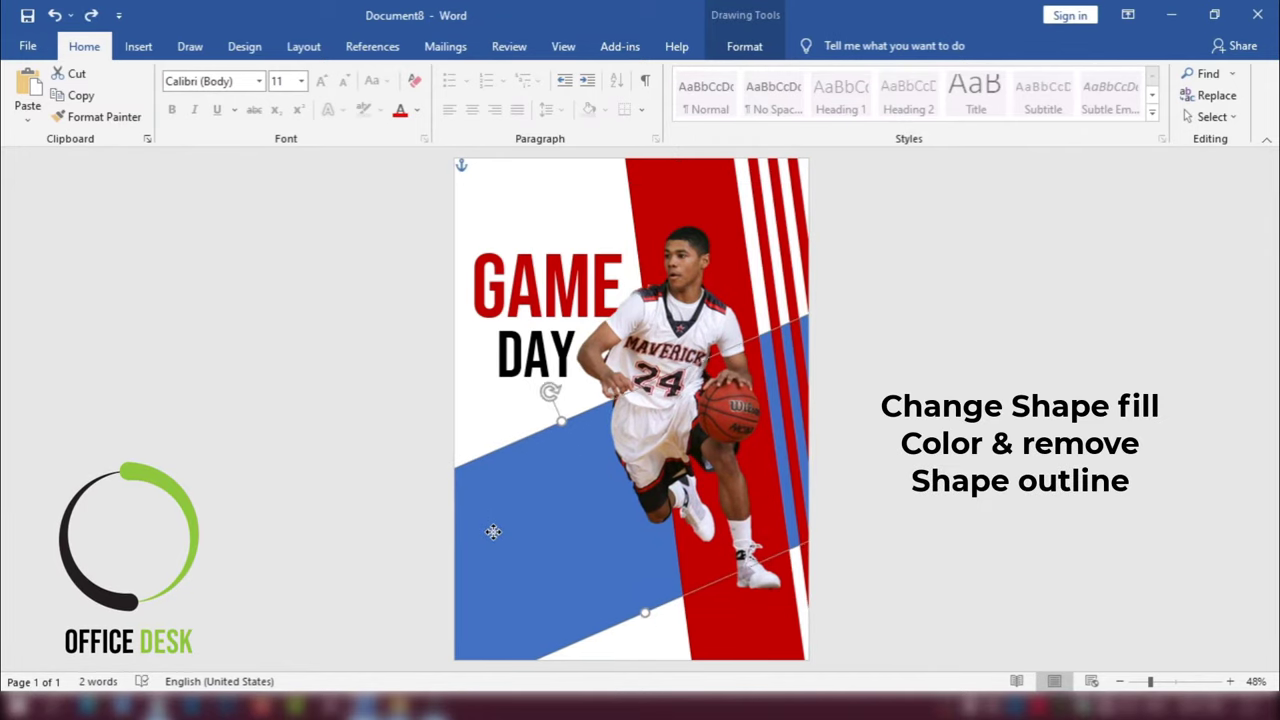
left_click(744, 48)
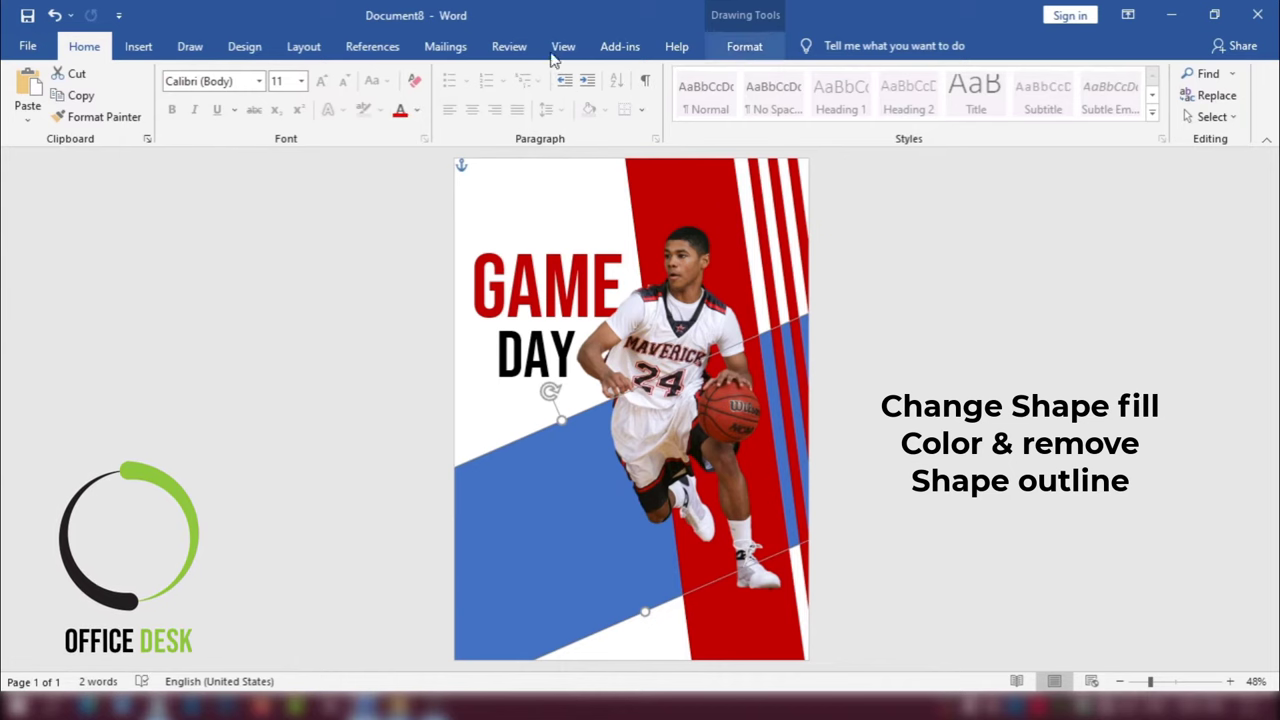
left_click(405, 73)
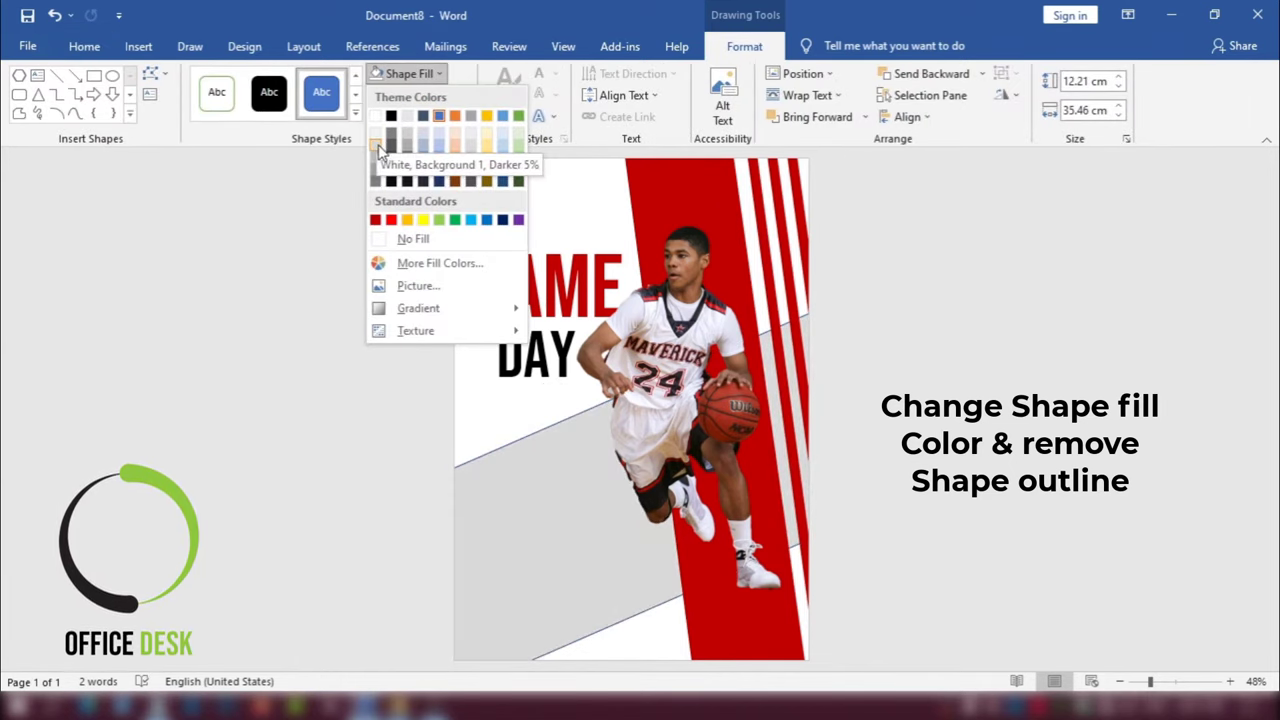
left_click(378, 140)
left_click(415, 95)
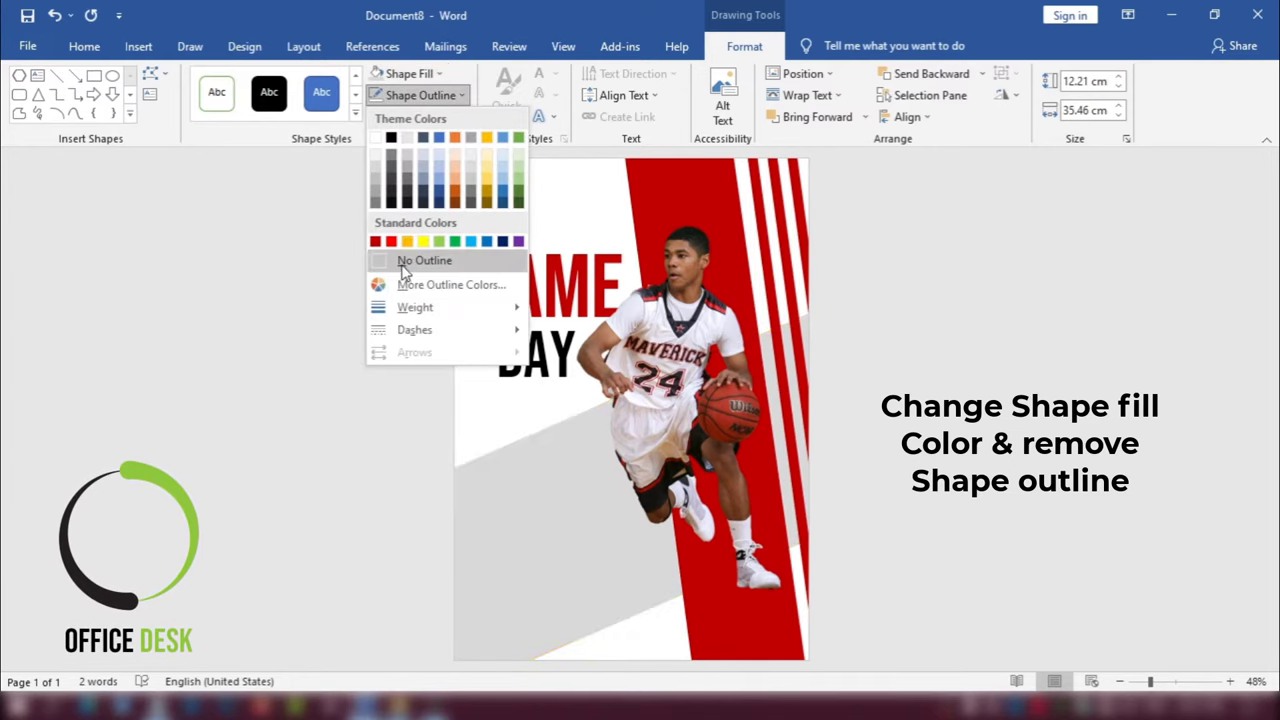
left_click(410, 259)
left_click(1131, 460)
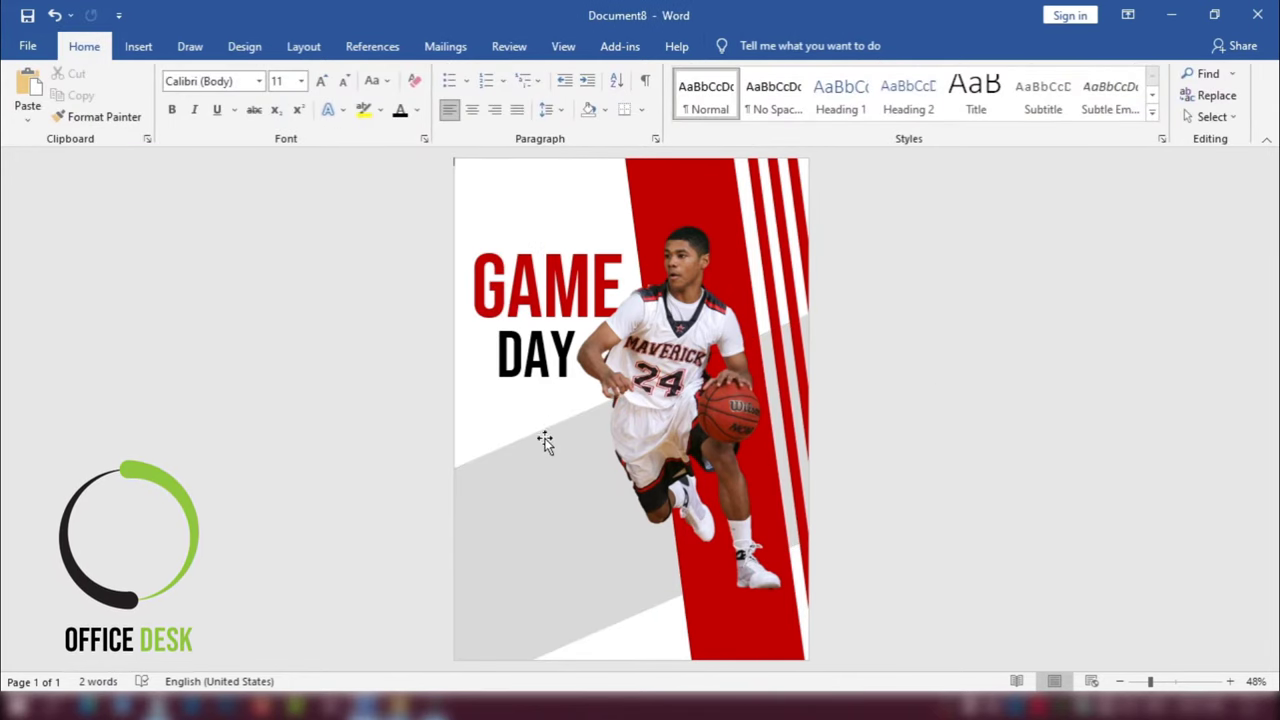
left_click_drag(545, 442, 490, 483)
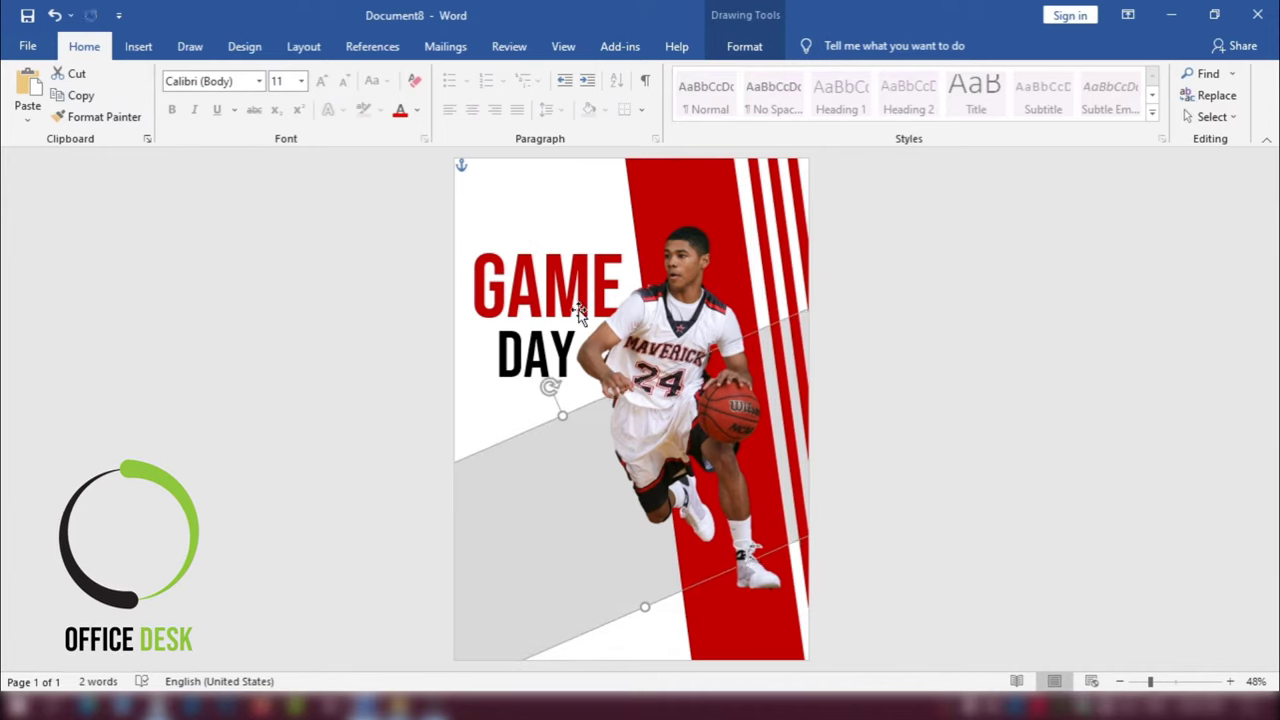
left_click(545, 335)
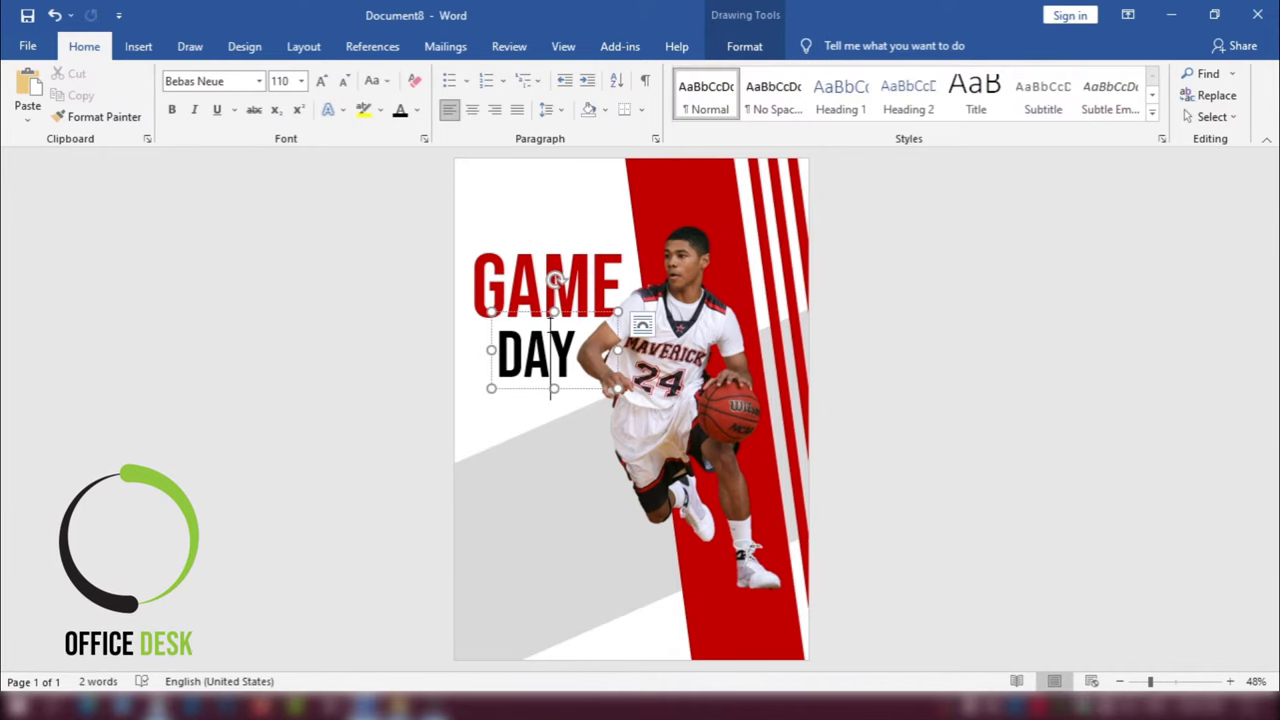
left_click(567, 313)
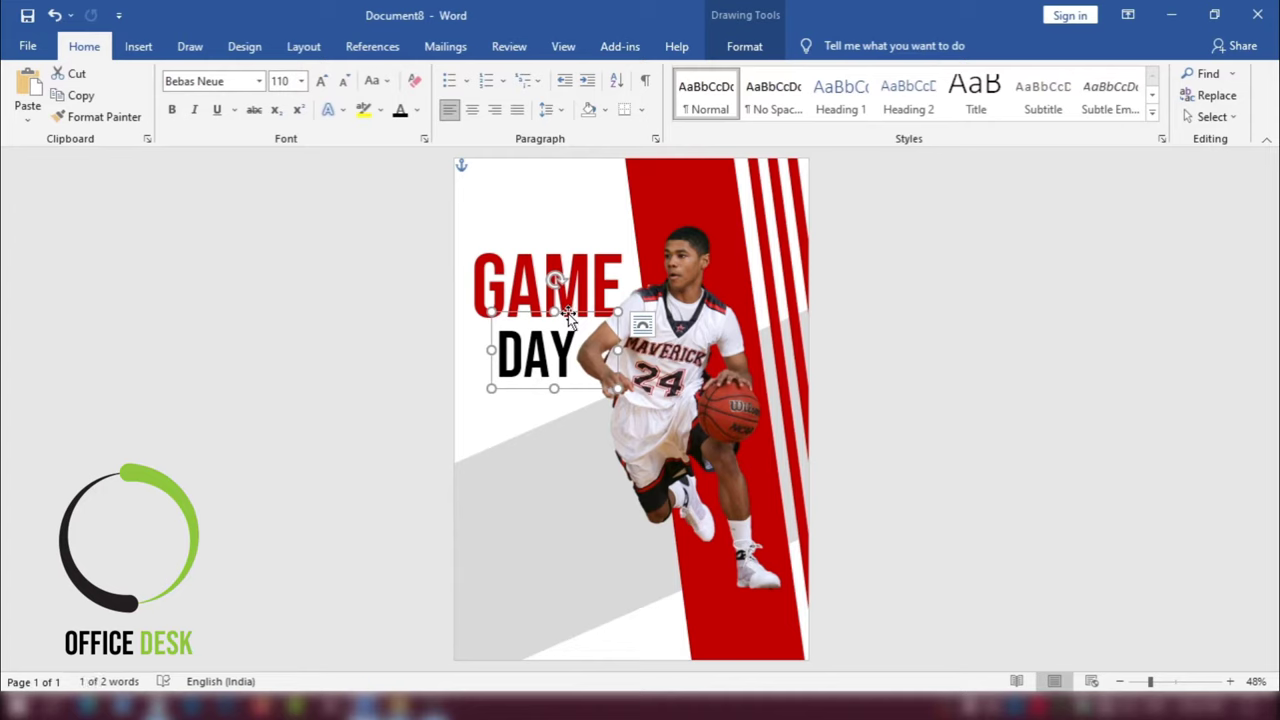
key("Down")
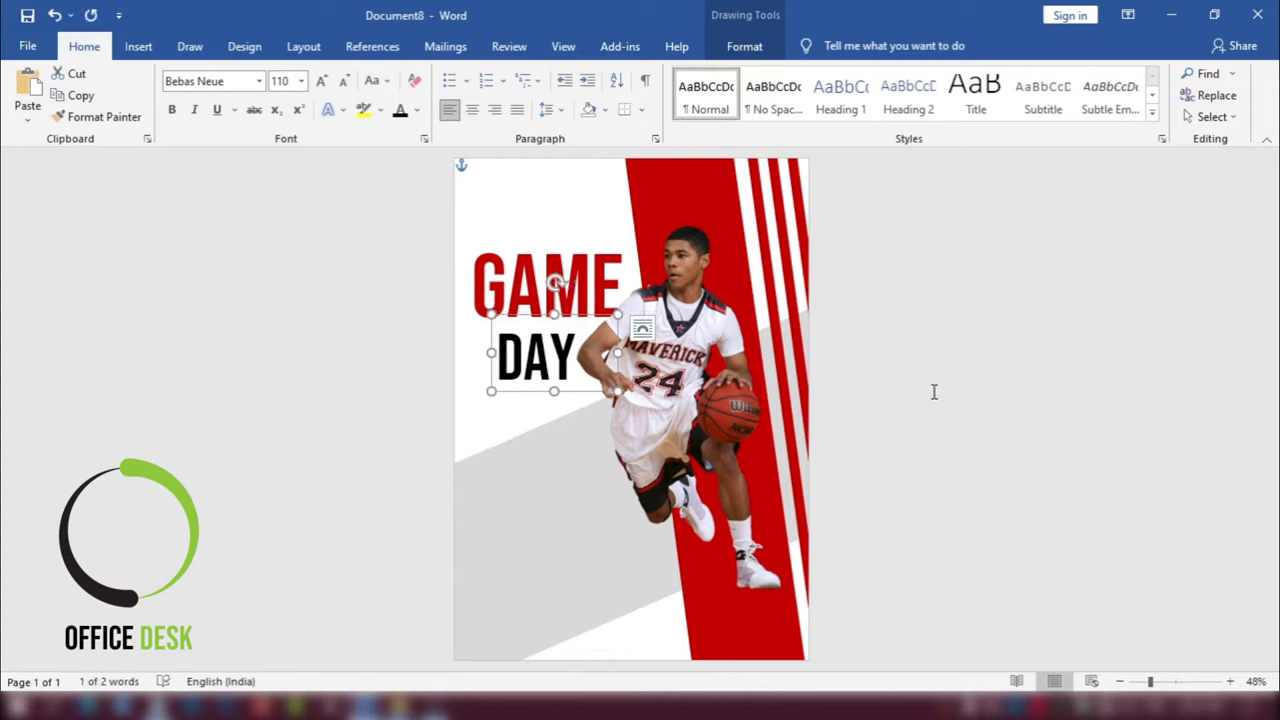
left_click(934, 392)
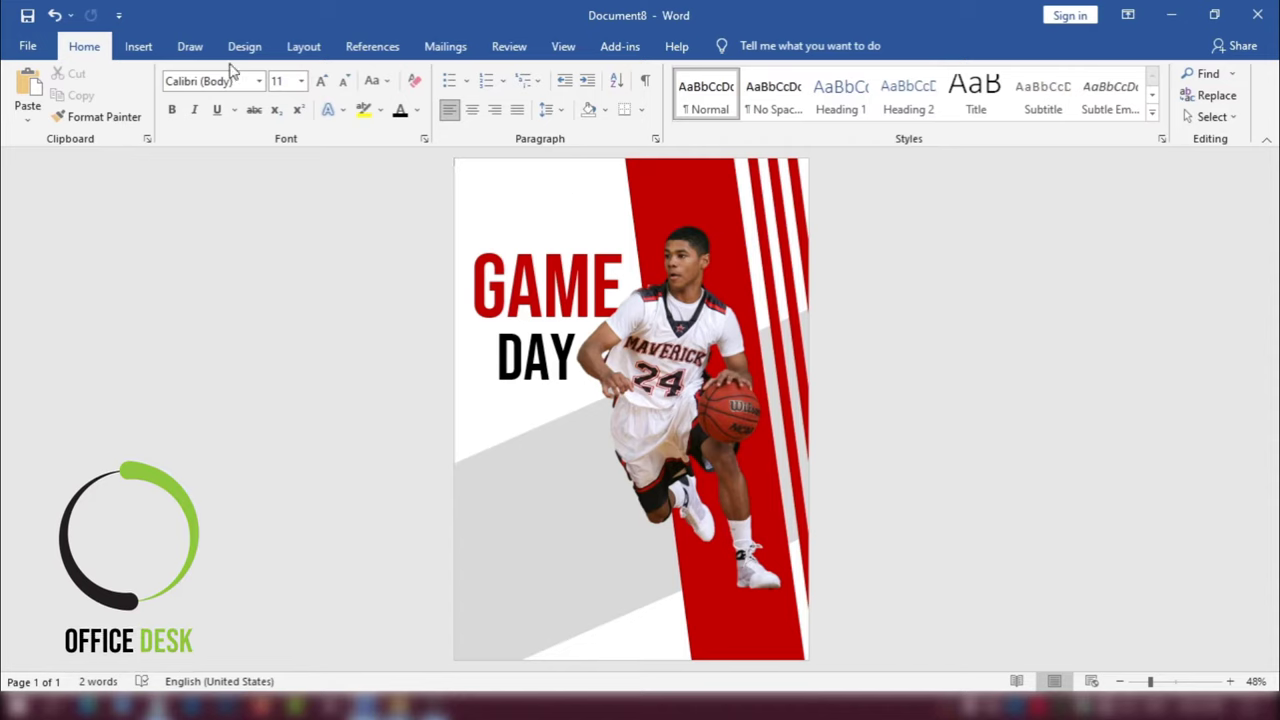
Step: Draw a hexagon shape on the grey band left of the player
left_click(140, 47)
left_click(250, 74)
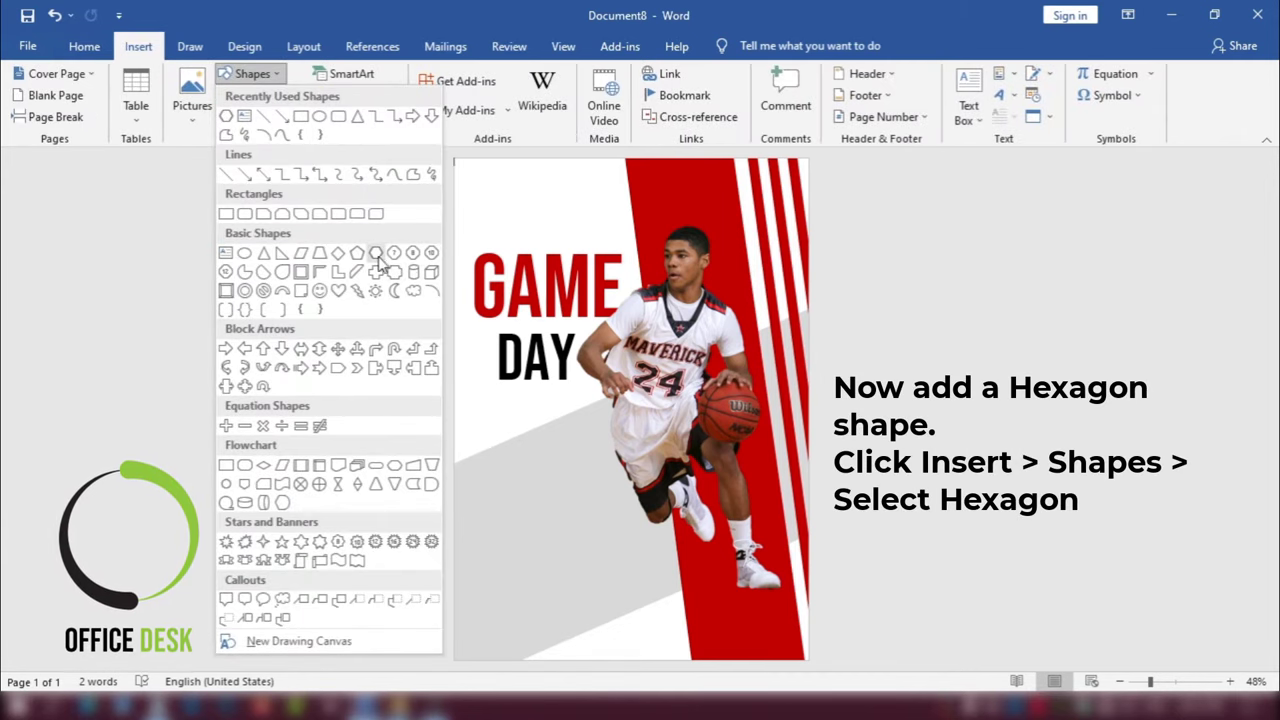
left_click(375, 252)
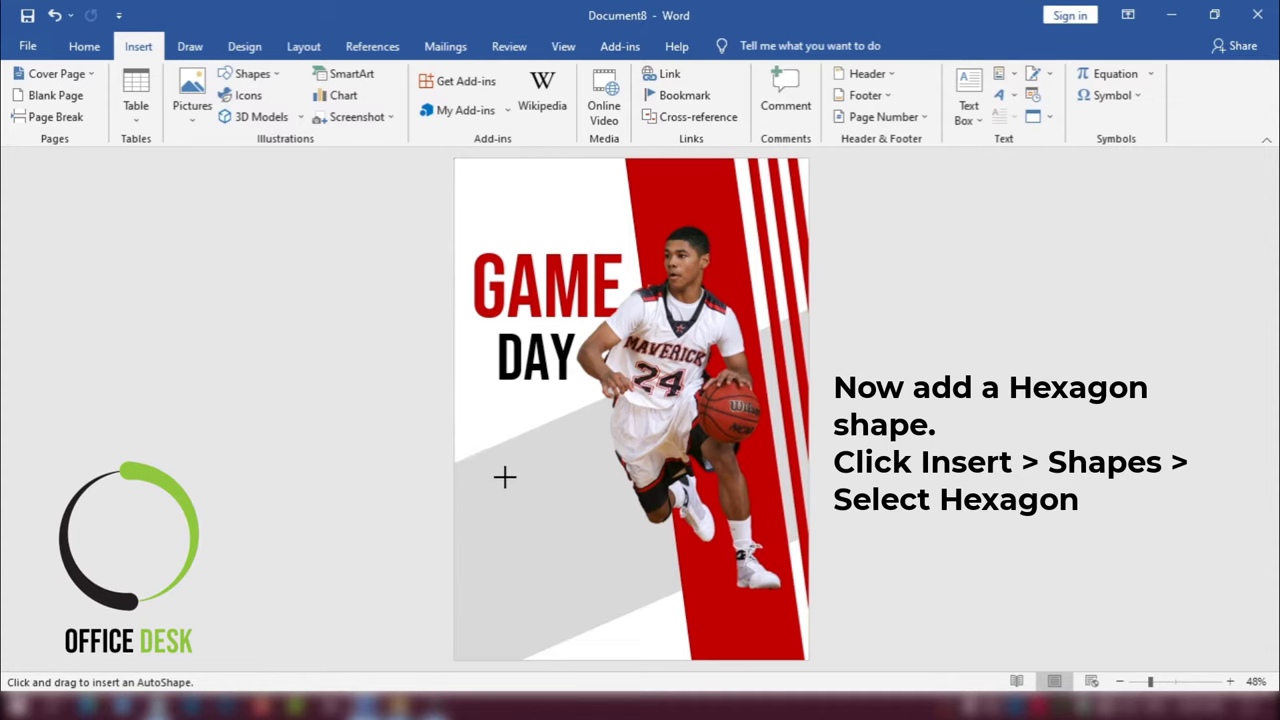
mouse_move(505, 477)
left_mouse_down()
mouse_move(565, 528)
mouse_move(590, 510)
mouse_move(538, 543)
mouse_move(550, 512)
left_mouse_up()
left_click_drag(460, 510, 467, 496)
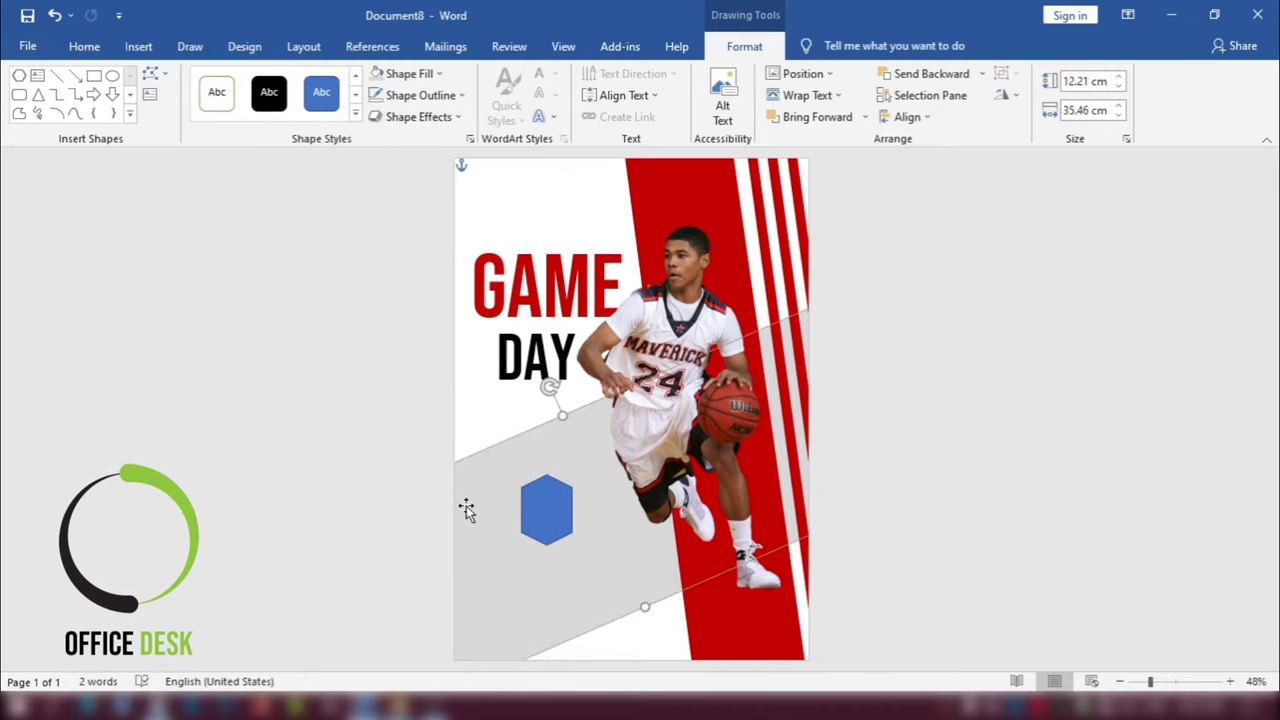
left_click(944, 447)
left_click(546, 498)
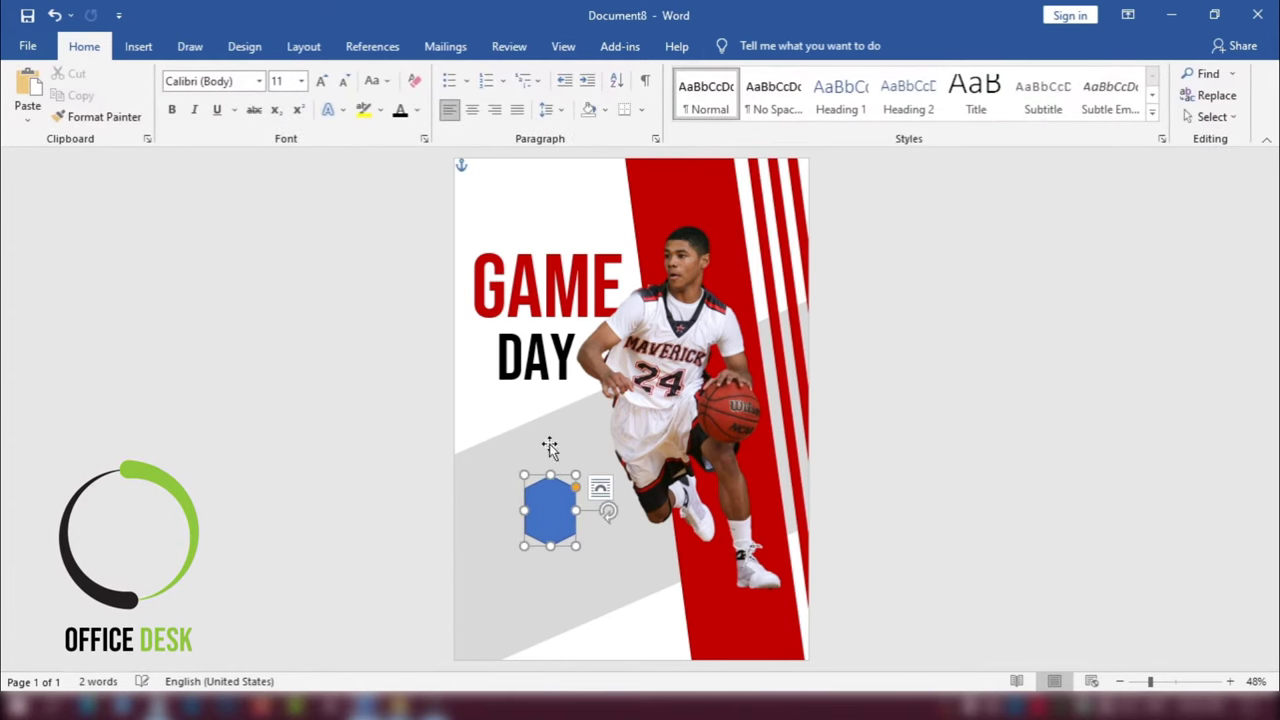
Step: Fill the hexagon red with no outline and move it slightly up
left_click(745, 46)
left_click(405, 73)
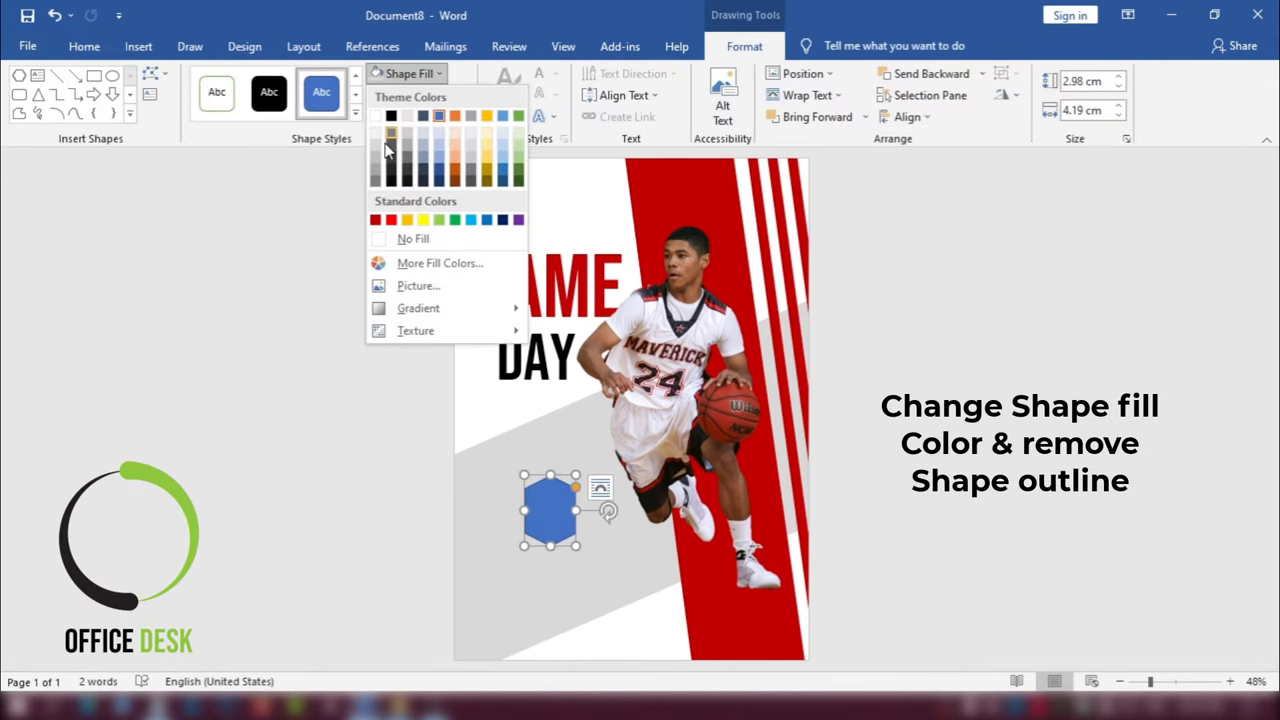
left_click(376, 220)
left_click(420, 95)
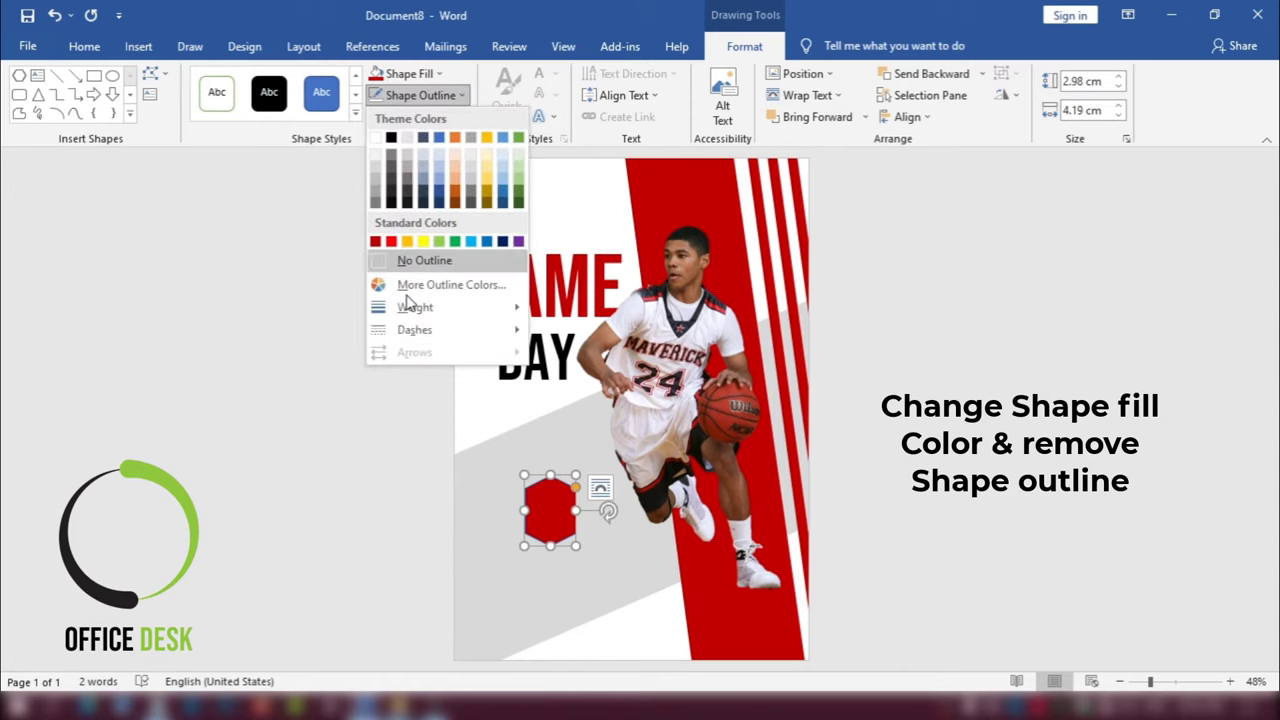
left_click(410, 260)
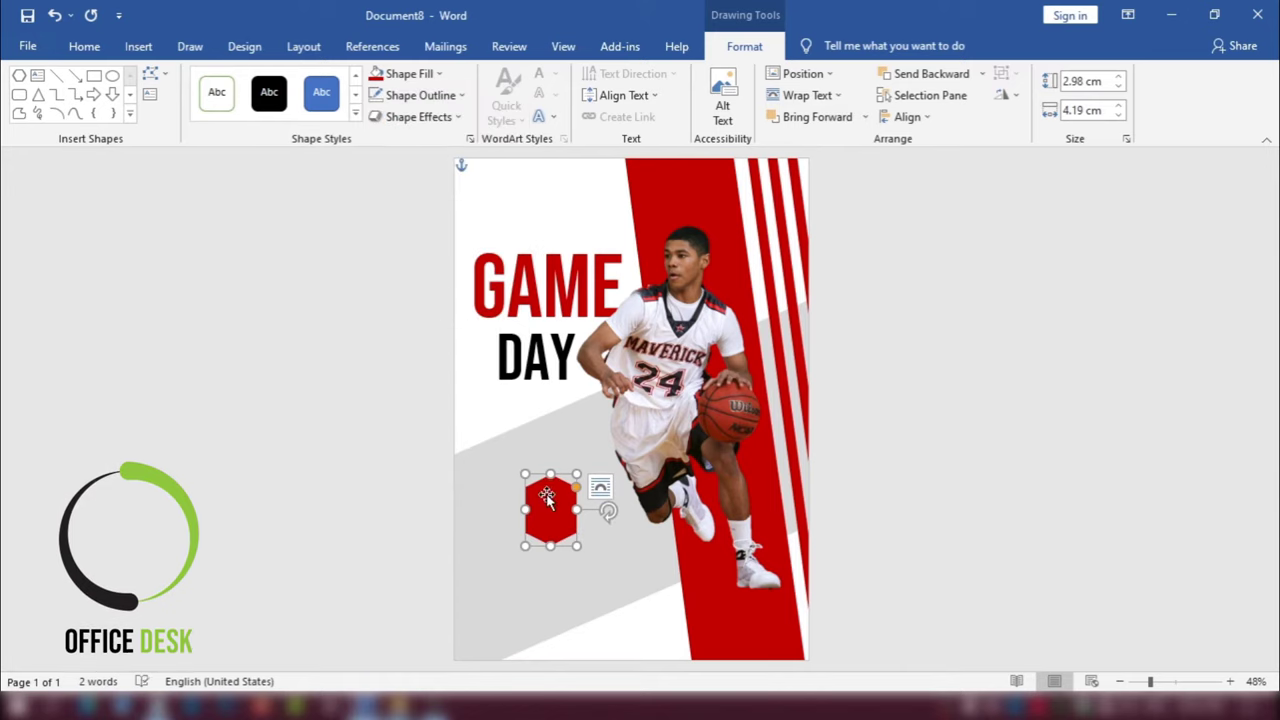
left_click_drag(547, 500, 543, 481)
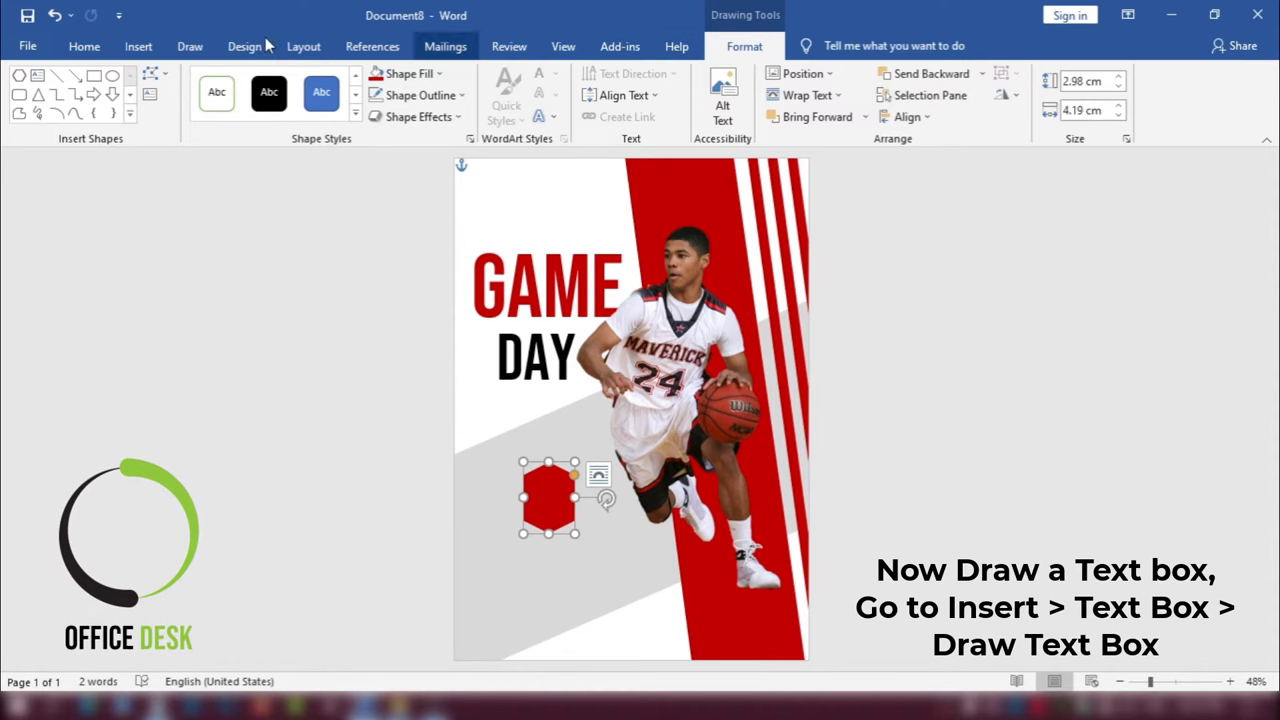
Step: Draw a text box over the red hexagon for the VS label
left_click(138, 47)
left_click(970, 120)
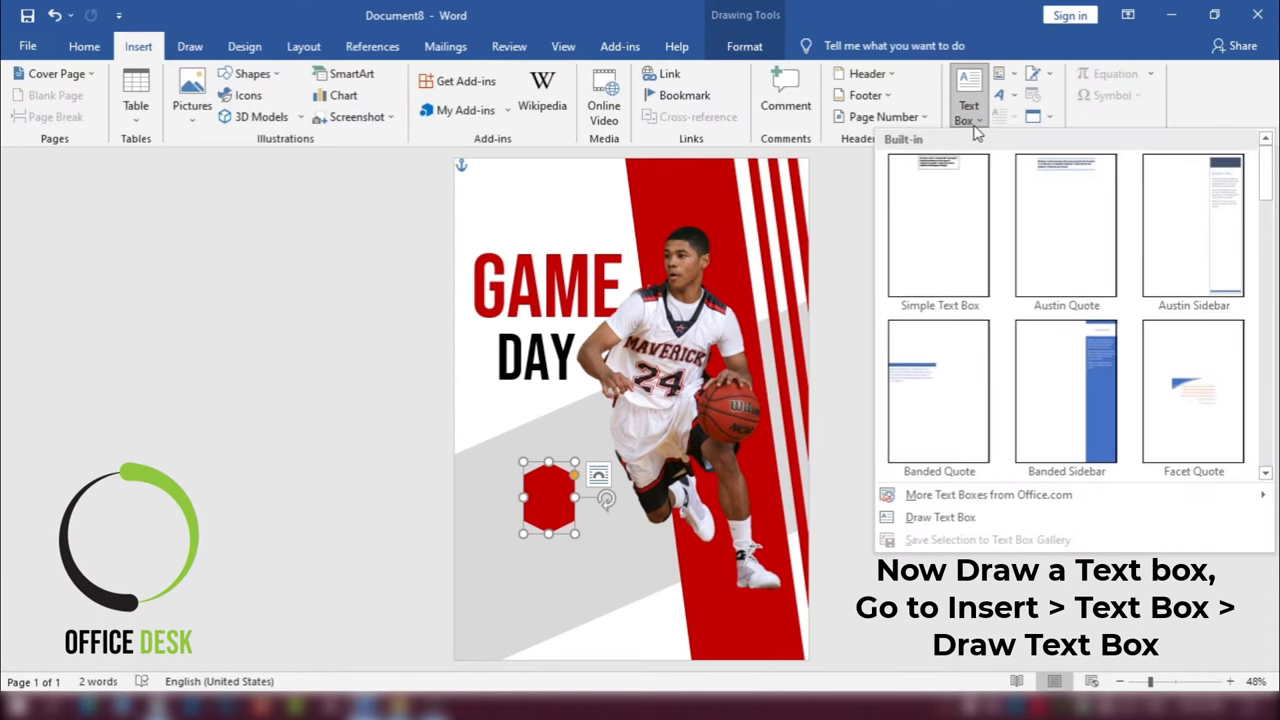
left_click(945, 517)
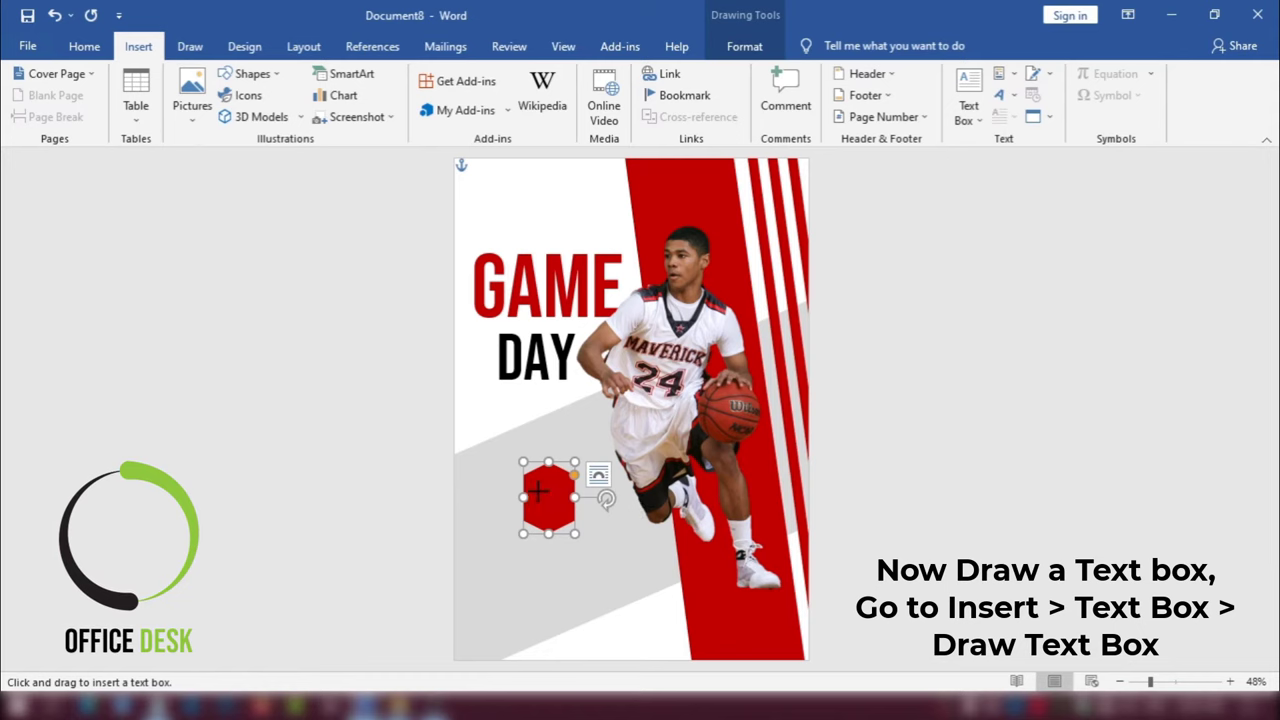
left_click_drag(534, 486, 598, 518)
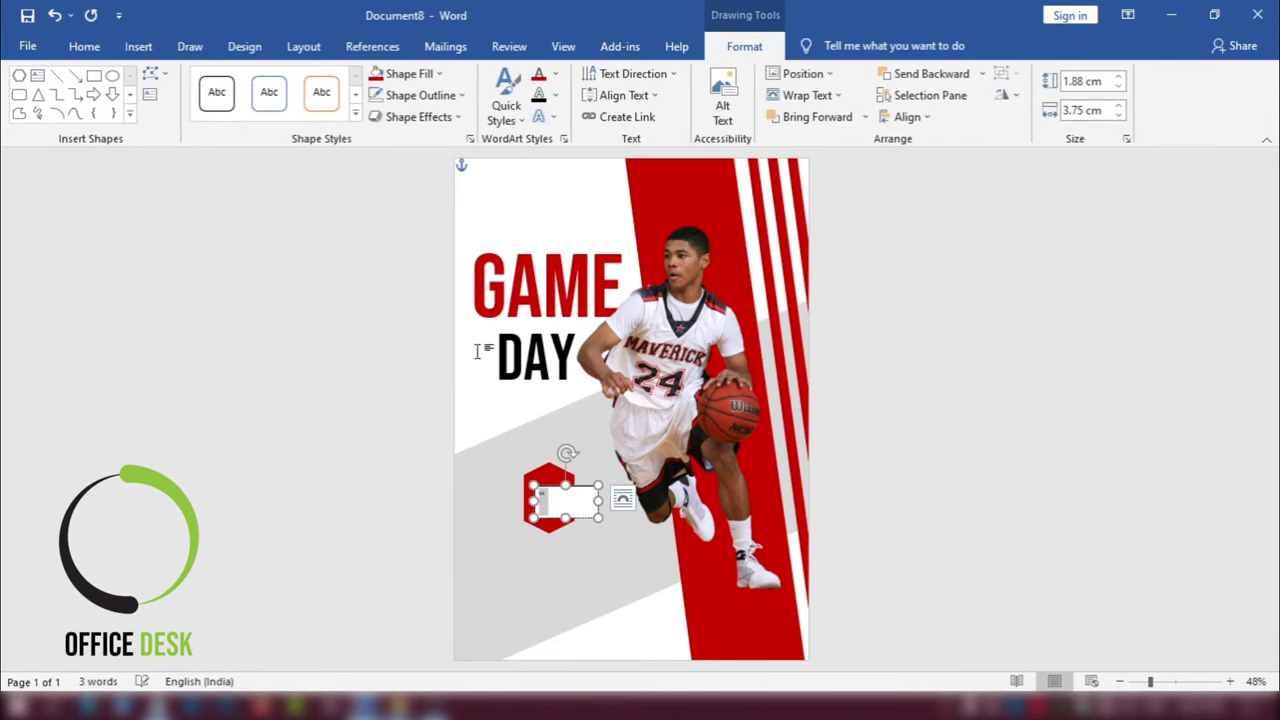
Step: Set the VS text to Bebas Neue at 72 pt and narrow its box
left_click(84, 46)
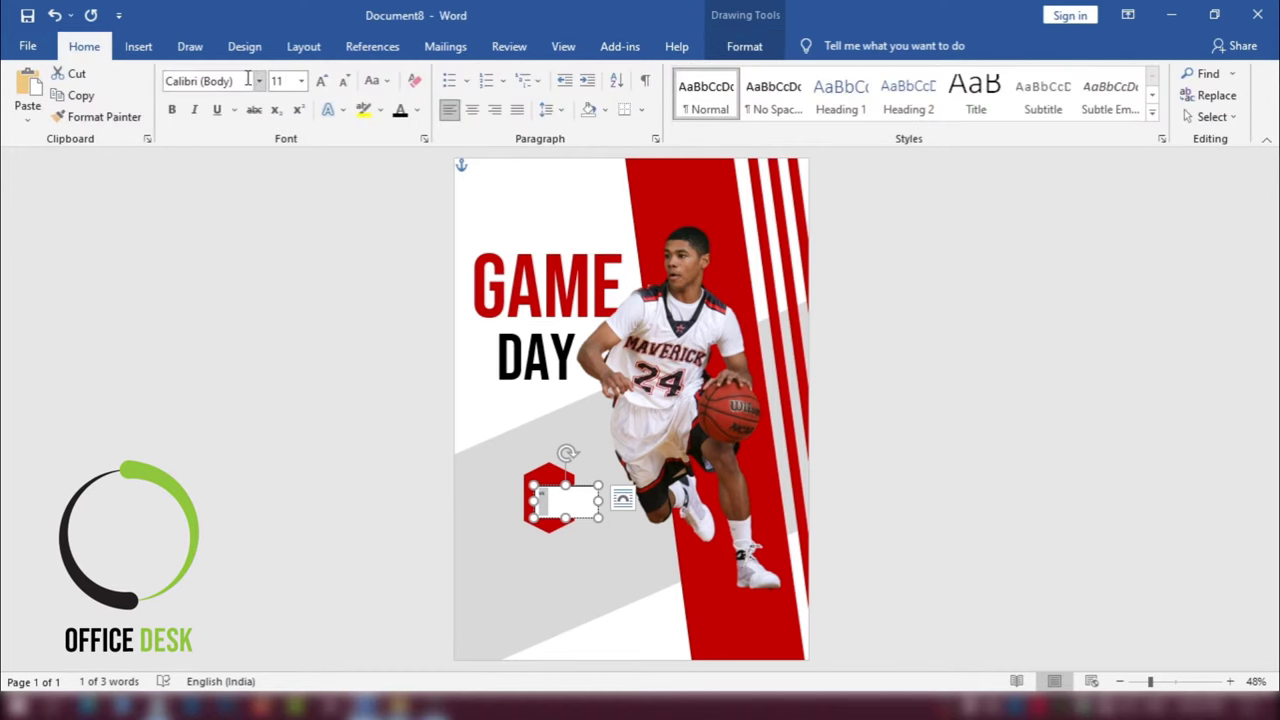
left_click(245, 79)
type("Bebas Neue")
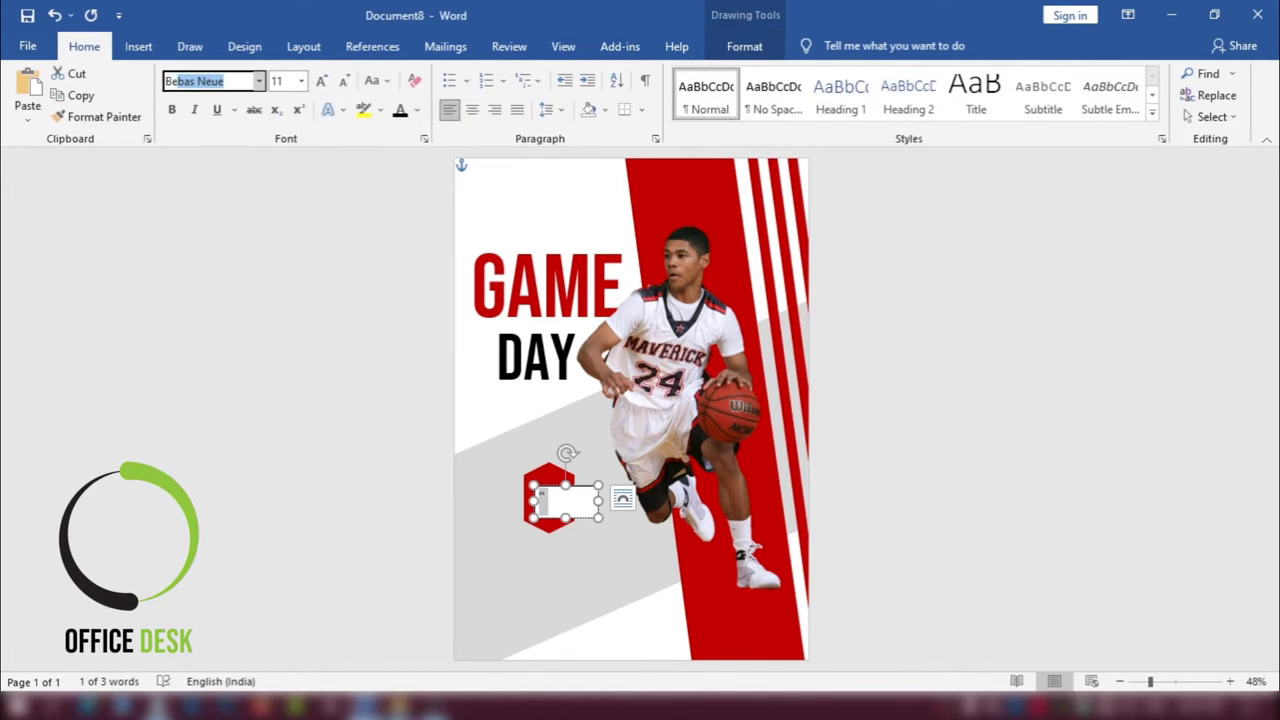
key("Return")
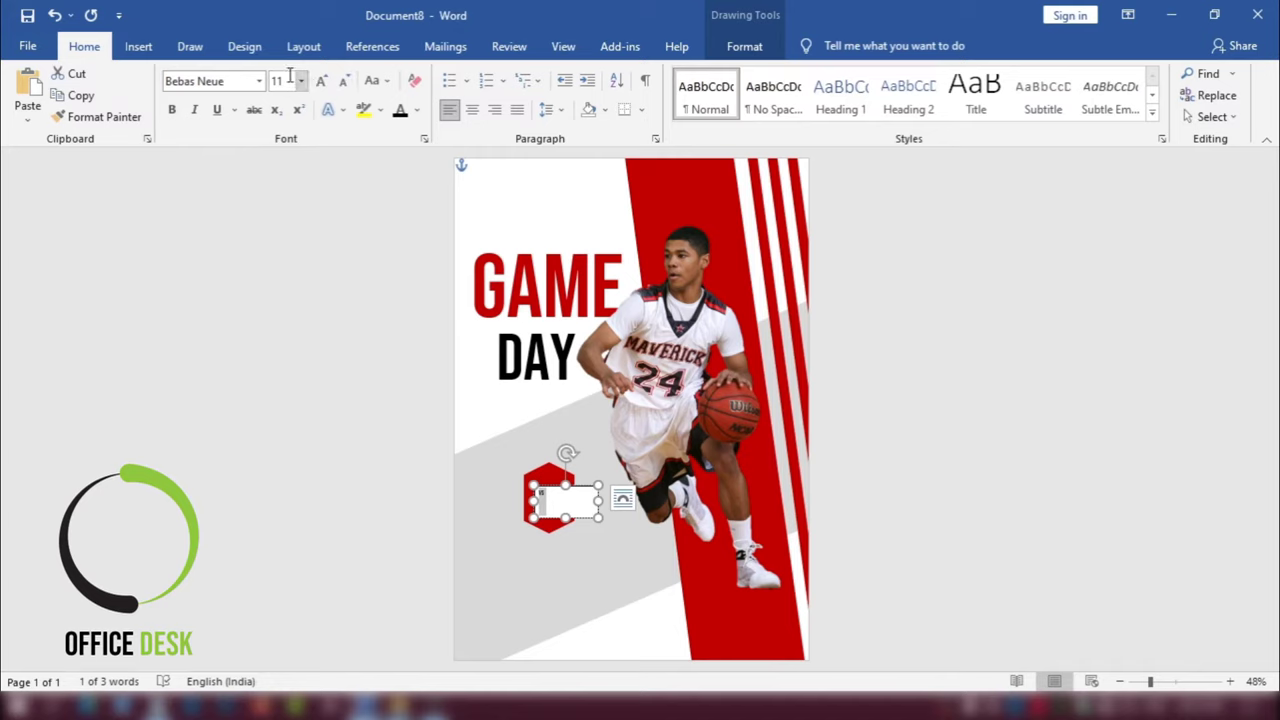
left_click(322, 80)
left_click(322, 80)
left_click(322, 80)
left_click(322, 80)
left_click(322, 80)
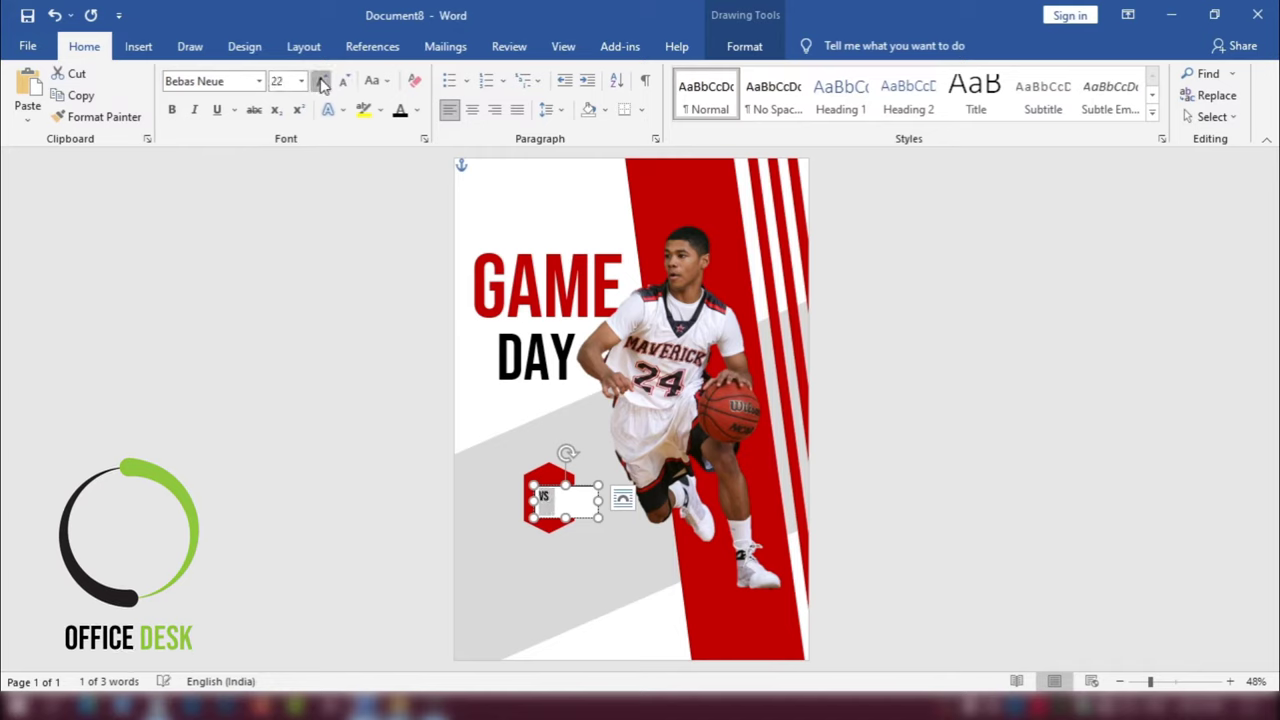
left_click(322, 80)
left_click(322, 80)
left_click(322, 80)
left_click(322, 80)
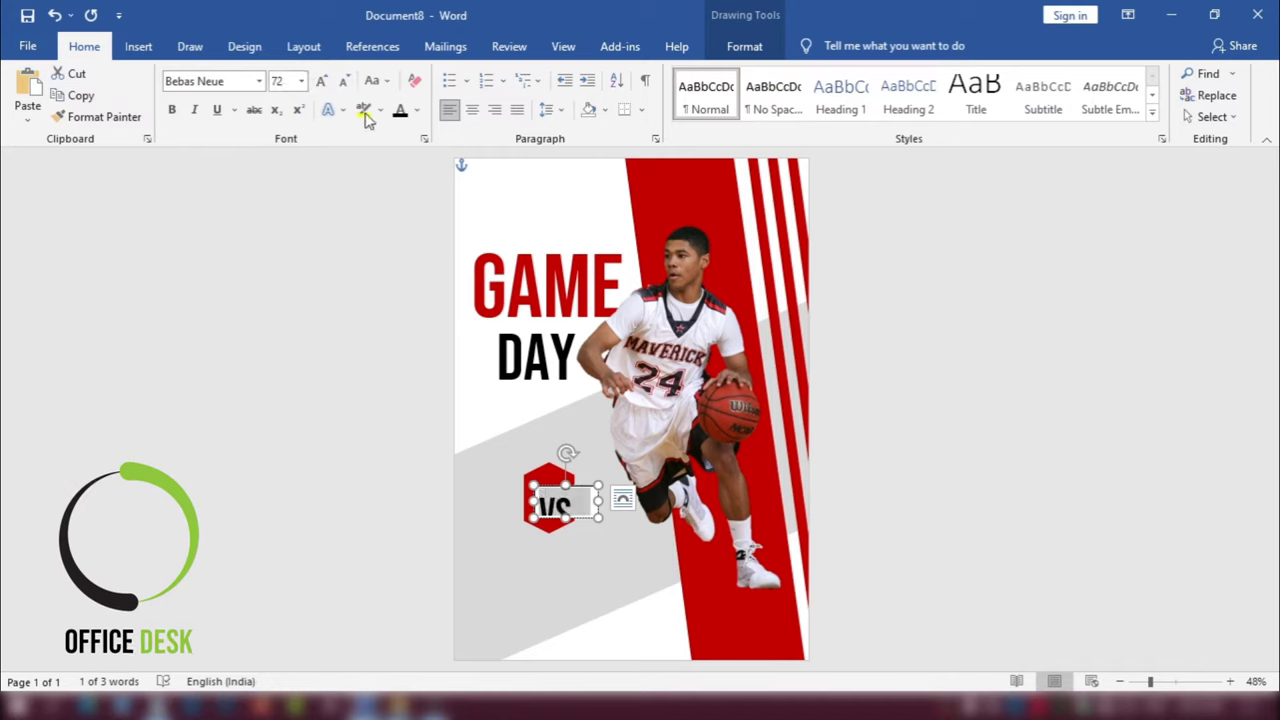
left_click(343, 80)
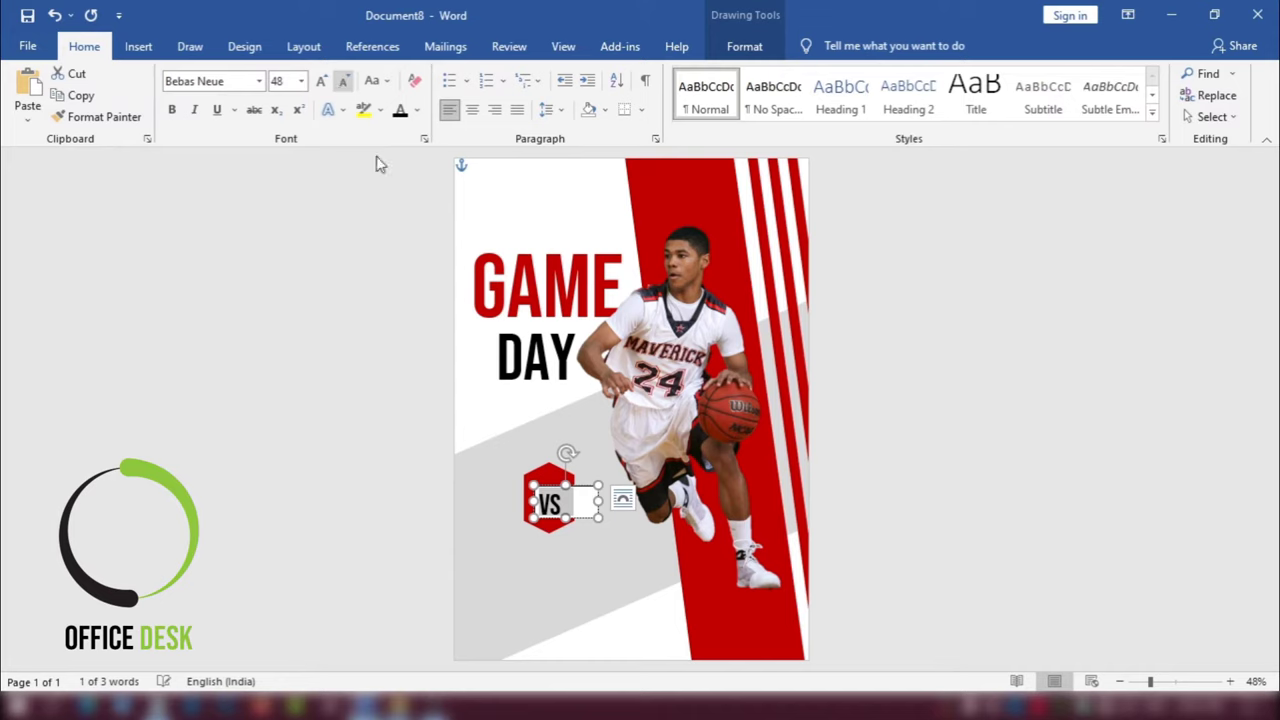
left_click(567, 513)
mouse_move(598, 501)
left_mouse_down()
mouse_move(555, 486)
mouse_move(592, 537)
left_mouse_up()
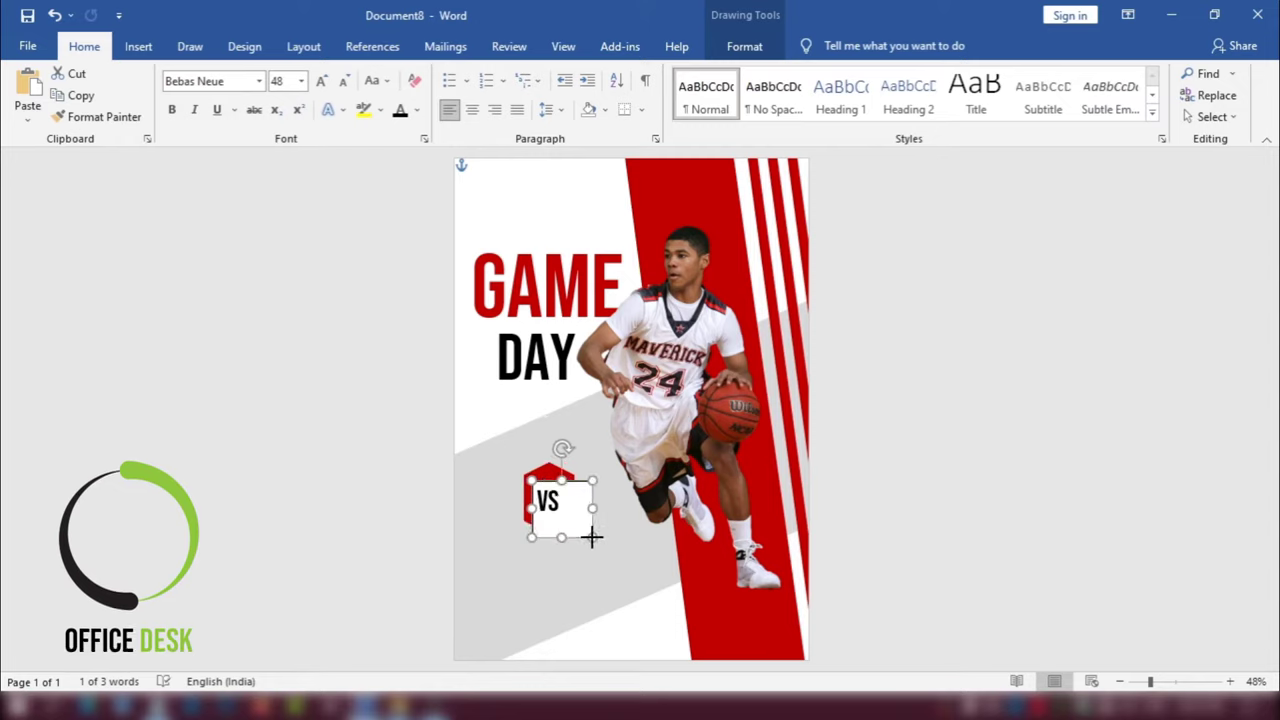
left_click(321, 81)
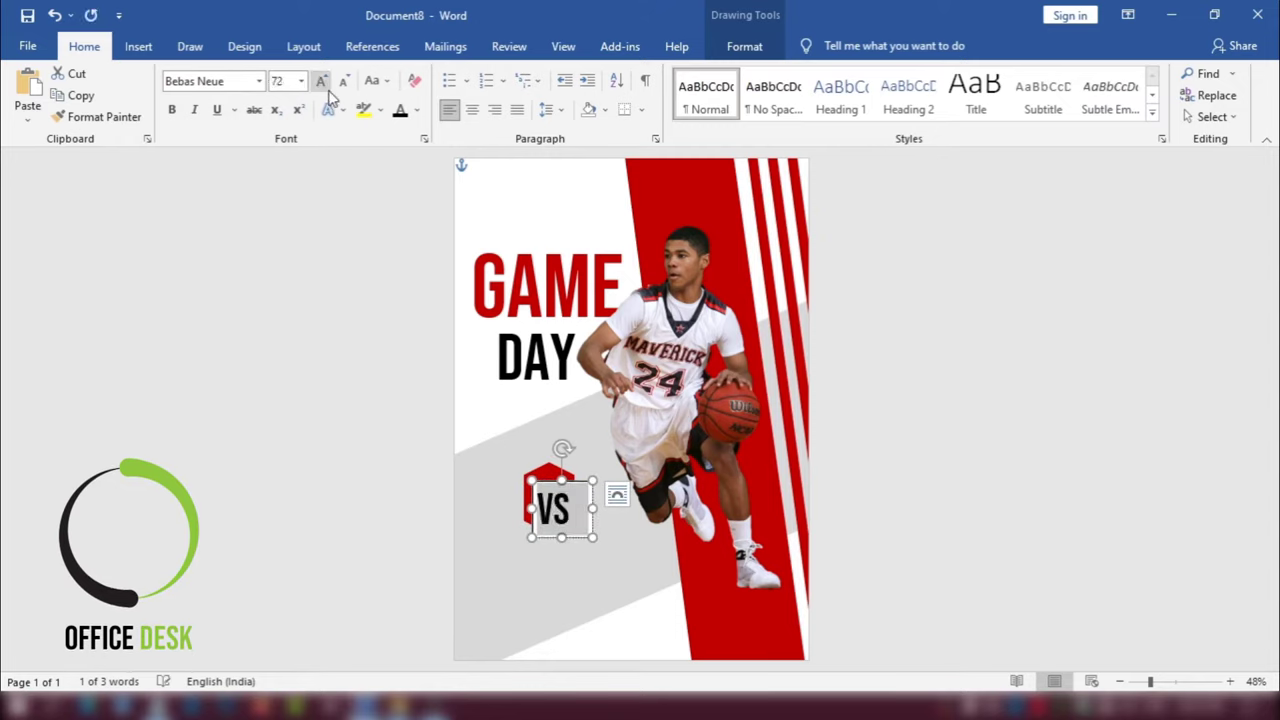
Step: Give the VS text box No Fill and No Outline, centred over the hexagon
left_click(744, 46)
left_click(405, 73)
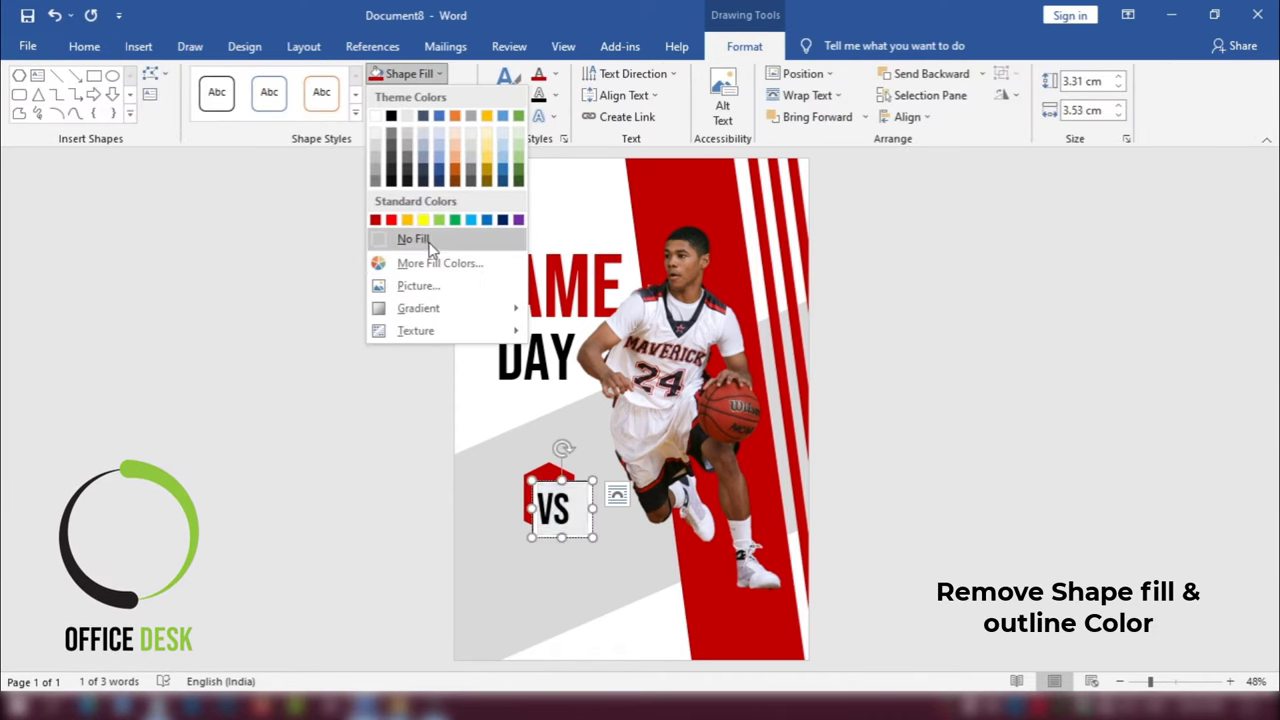
left_click(424, 246)
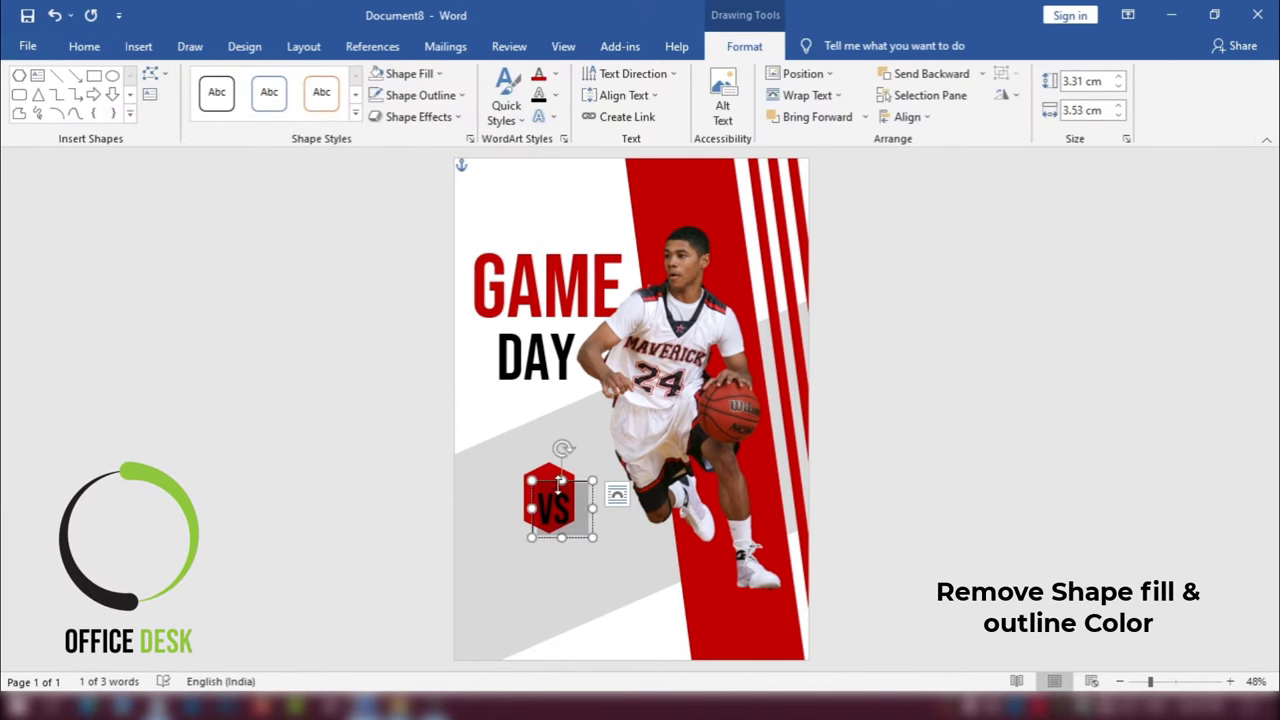
left_click_drag(572, 484, 566, 478)
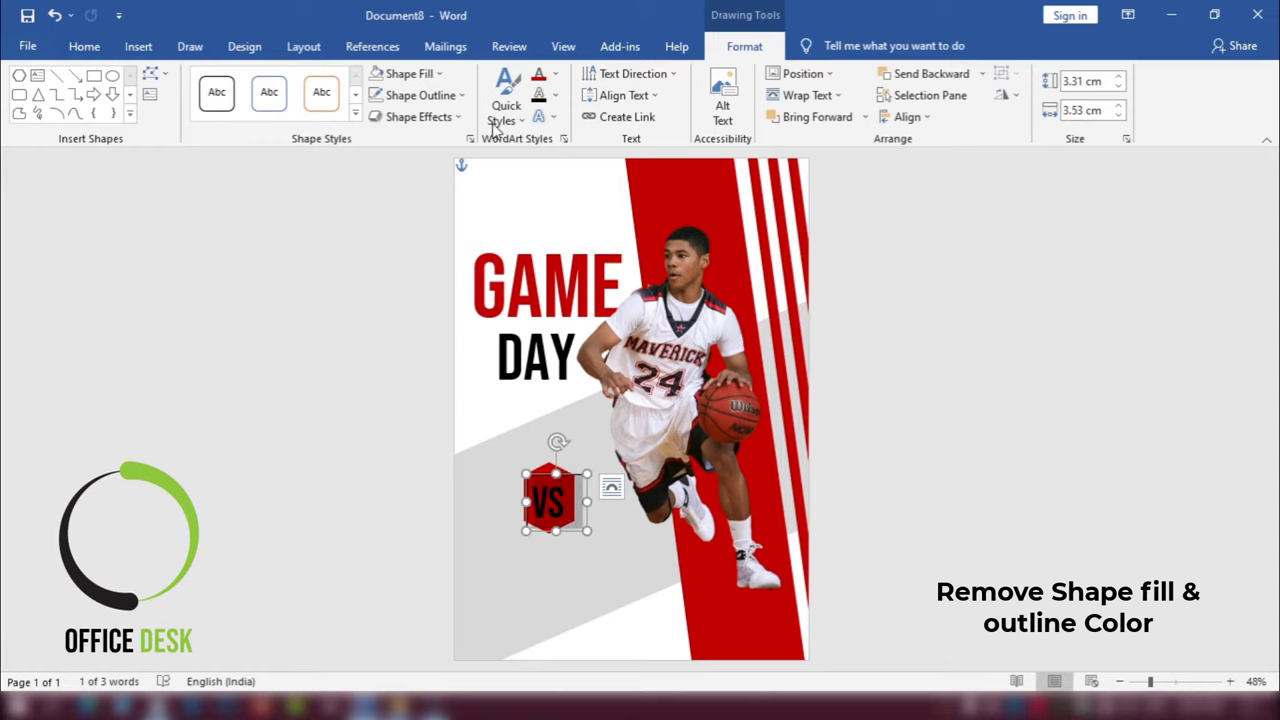
left_click(555, 74)
key("Escape")
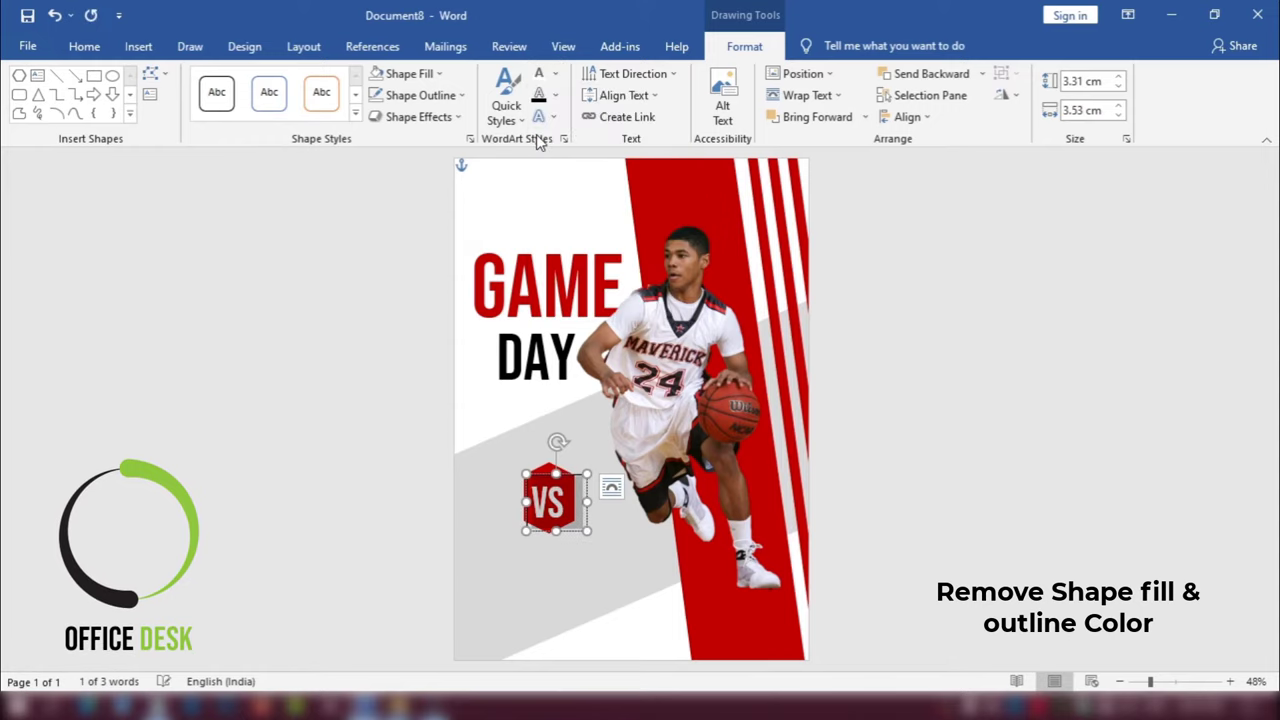
left_click(420, 95)
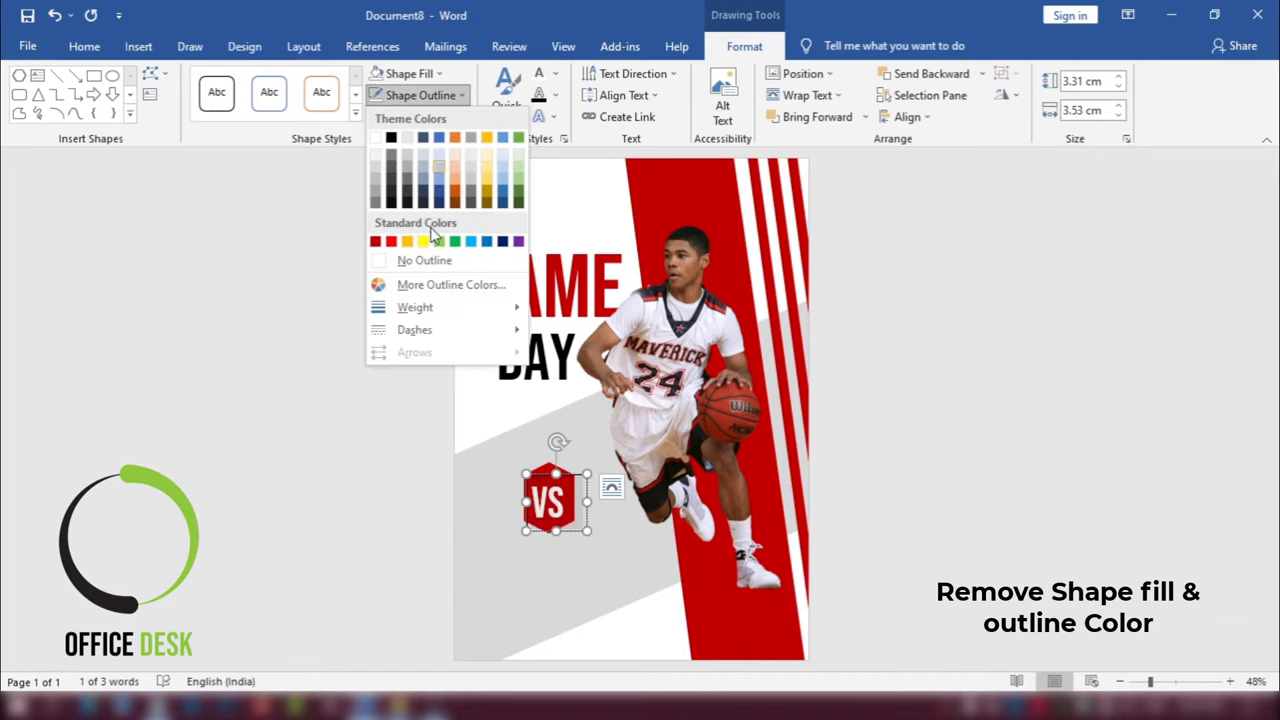
left_click(430, 261)
left_click_drag(565, 480, 566, 471)
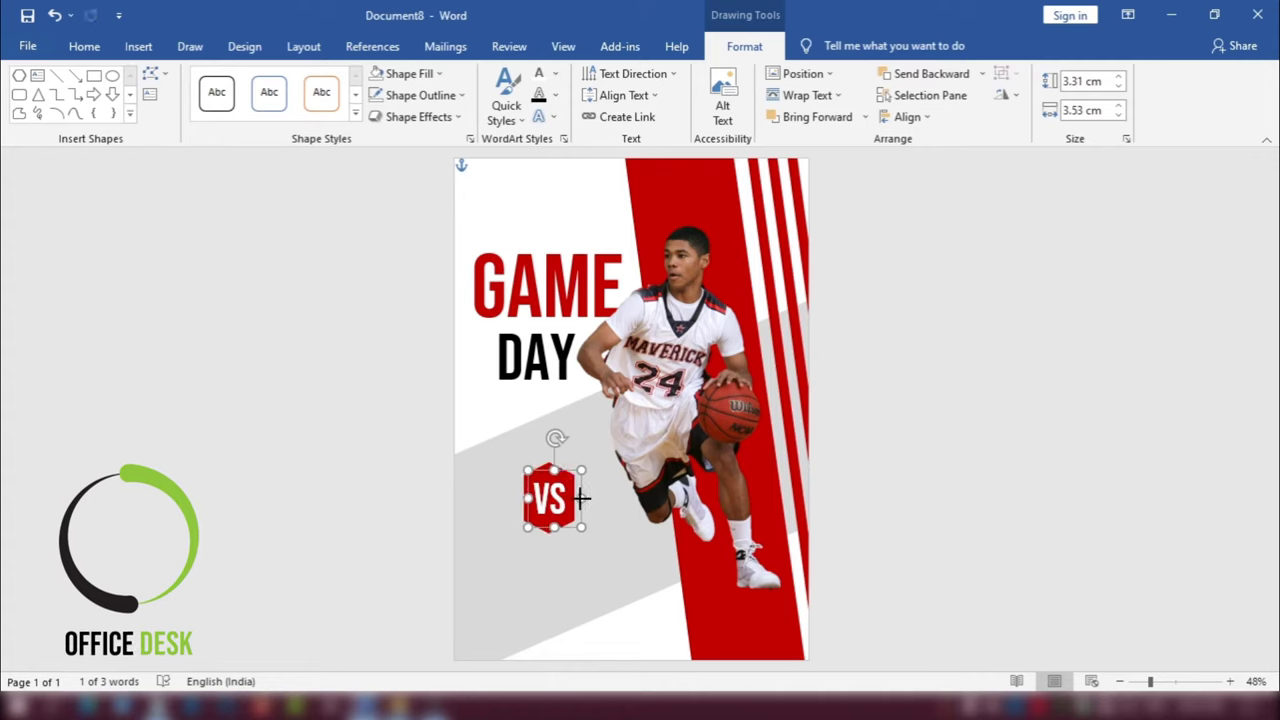
Step: Group the VS text with the red hexagon and nudge the group down
left_click(868, 438)
left_click(554, 472)
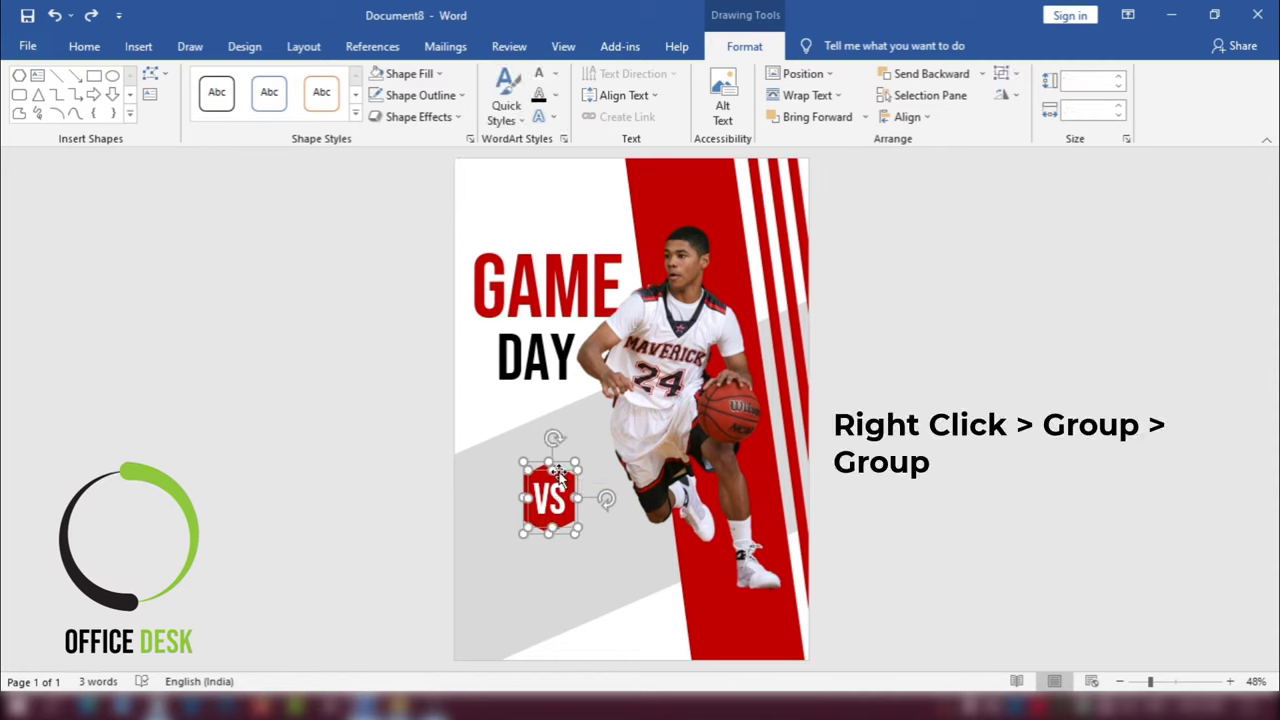
right_click(558, 478)
mouse_move(606, 273)
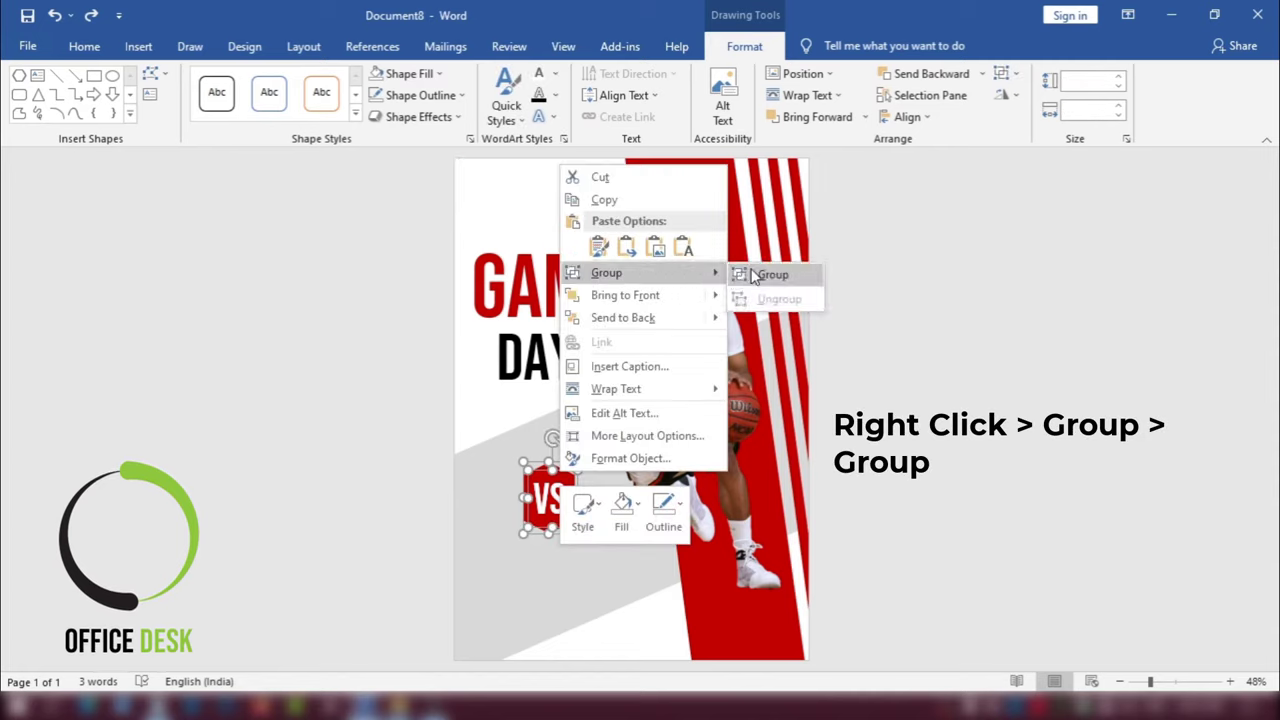
left_click(754, 276)
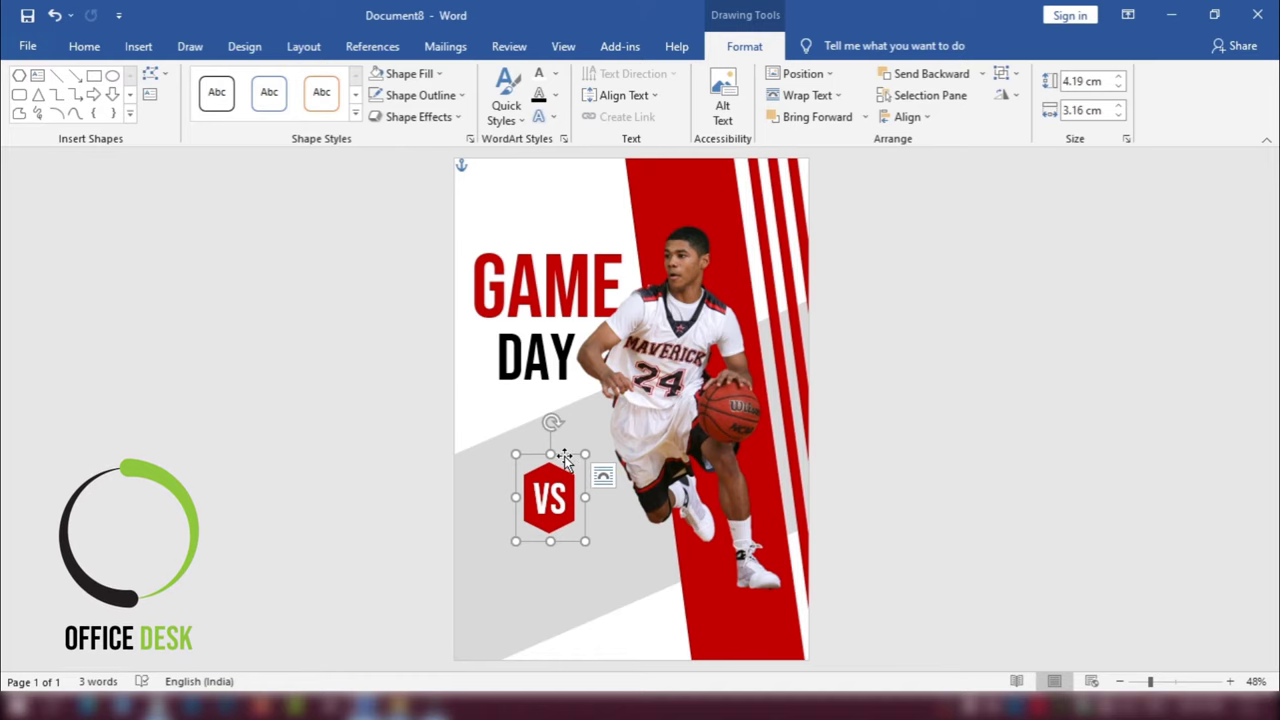
left_click_drag(565, 458, 566, 460)
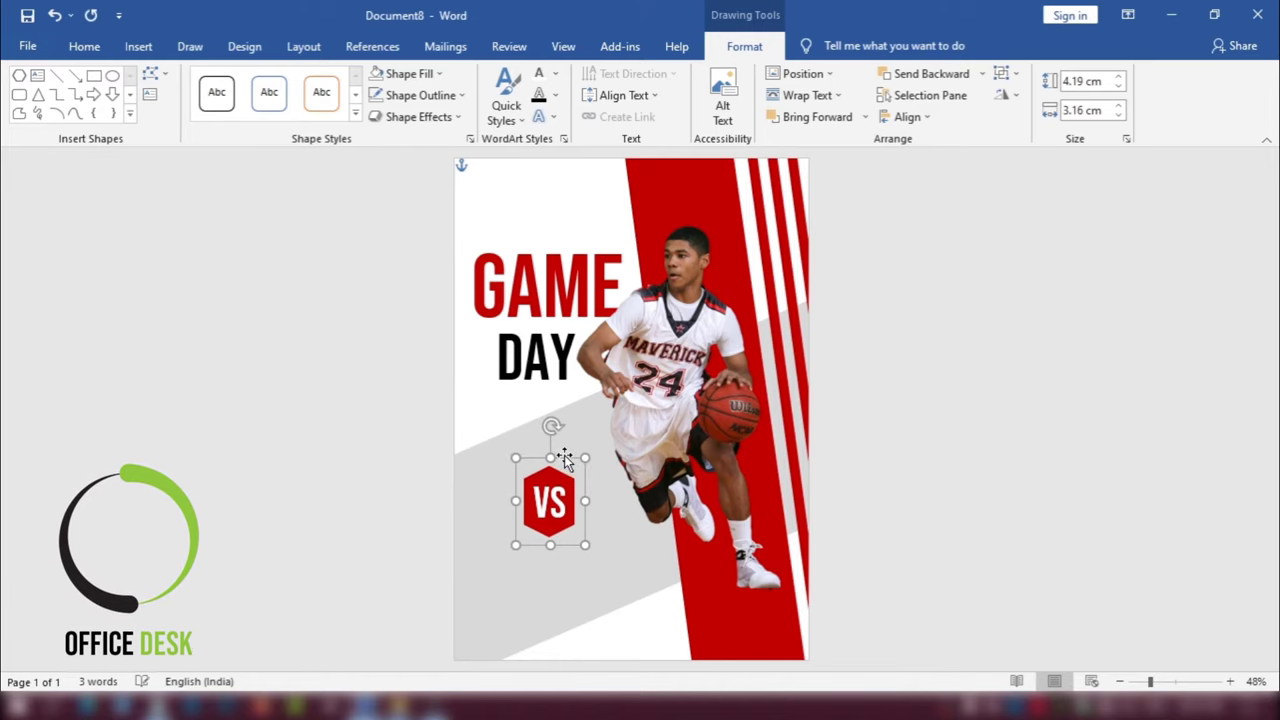
Step: Add a Team 1 text box above the VS hexagon in 24 pt Montserrat
left_click(140, 47)
left_click(968, 108)
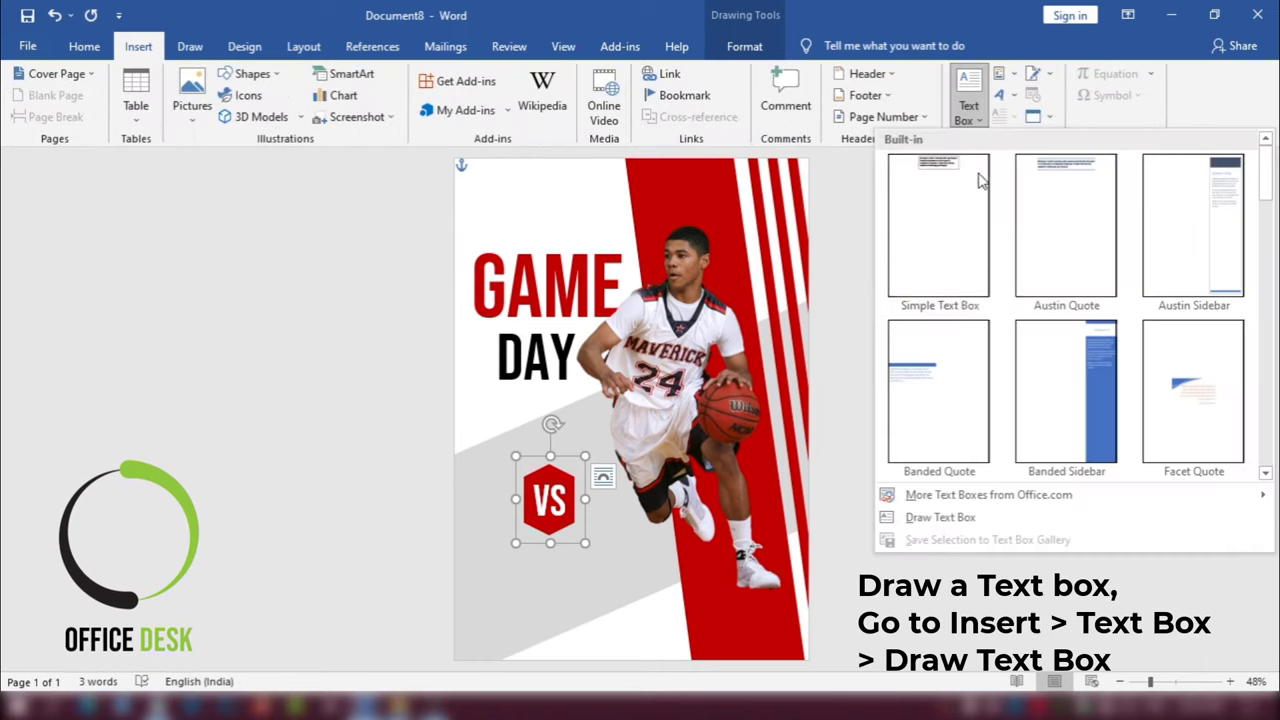
left_click(915, 517)
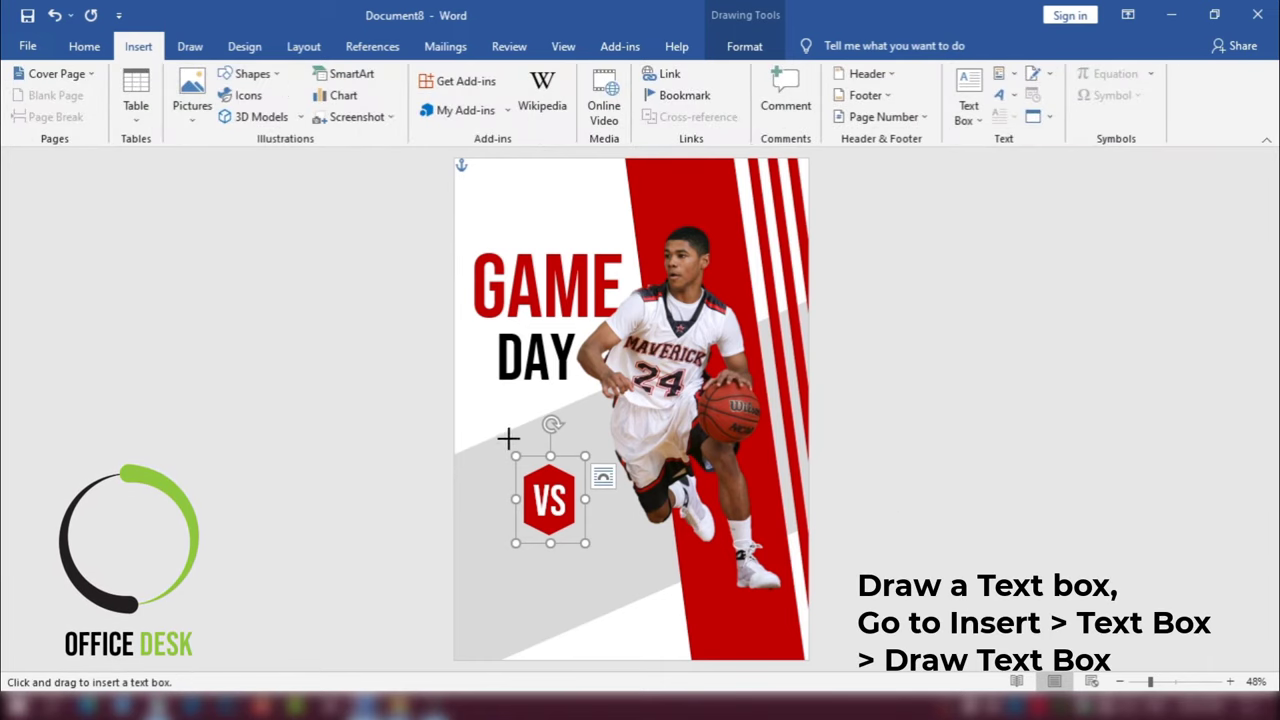
left_click_drag(503, 431, 587, 453)
type("Team 1")
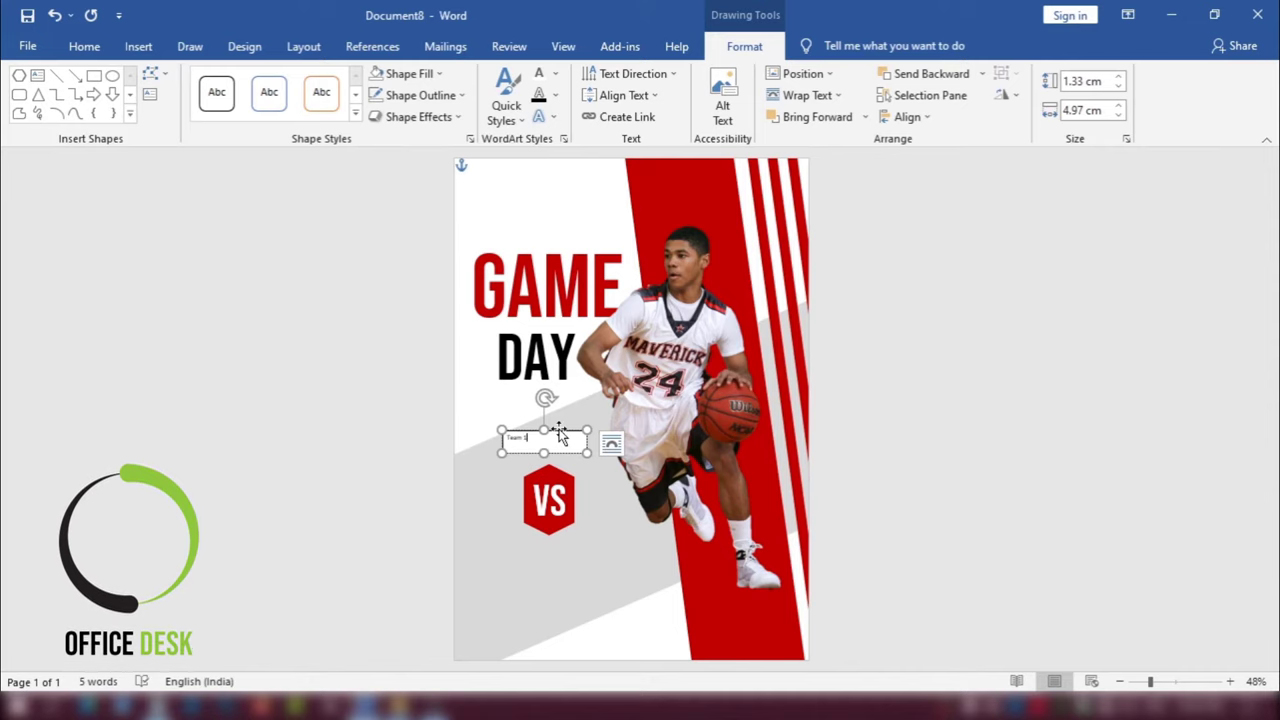
key("ctrl+a")
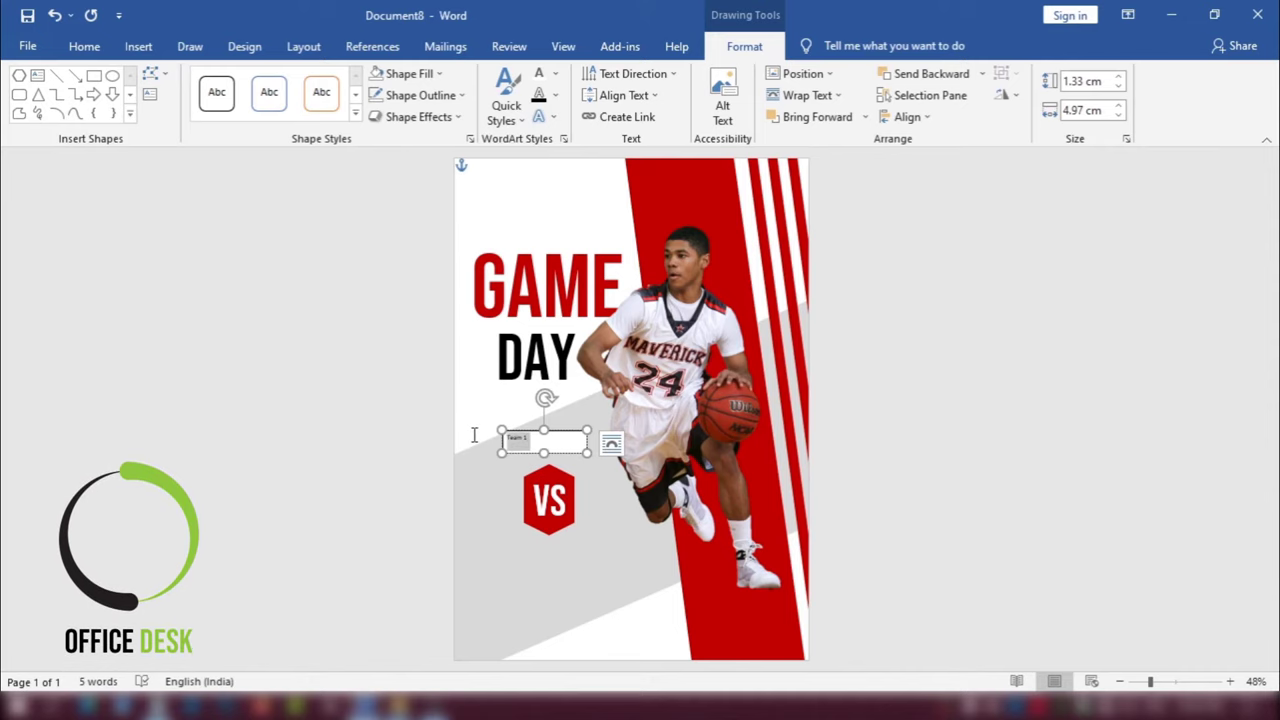
left_click(84, 46)
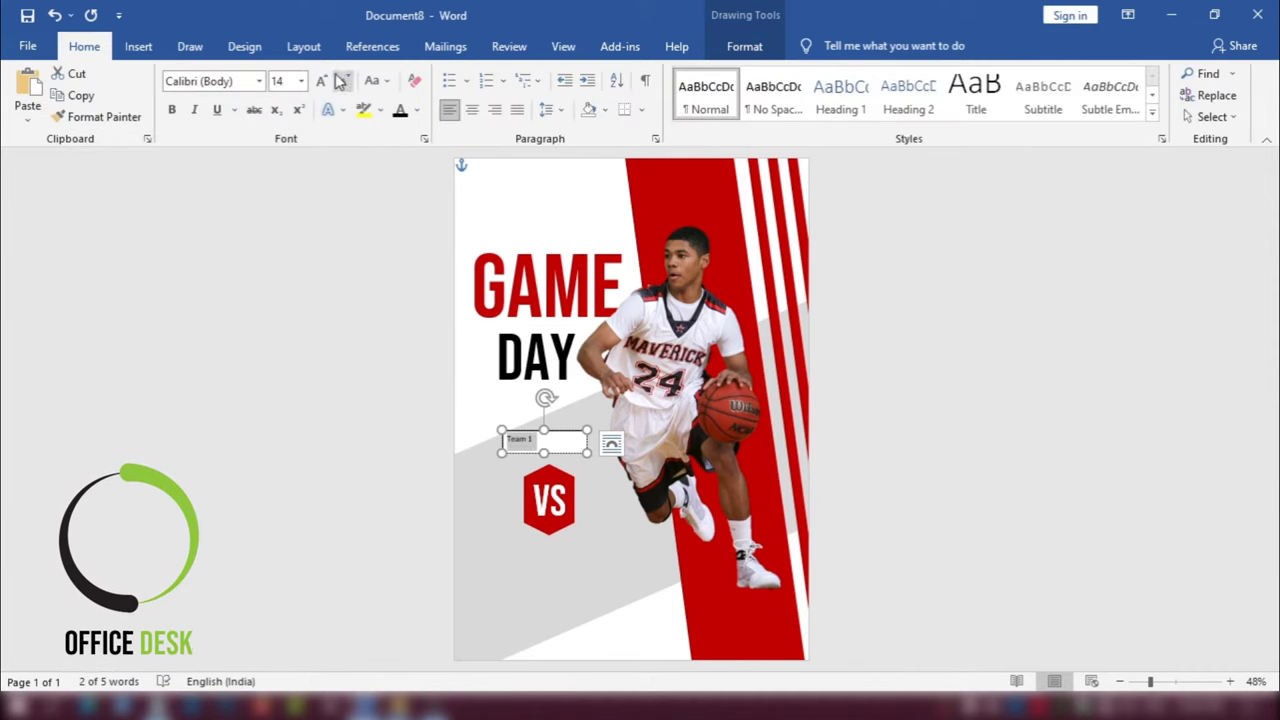
left_click(321, 81)
left_click(321, 81)
left_click(236, 82)
type("Montserrat")
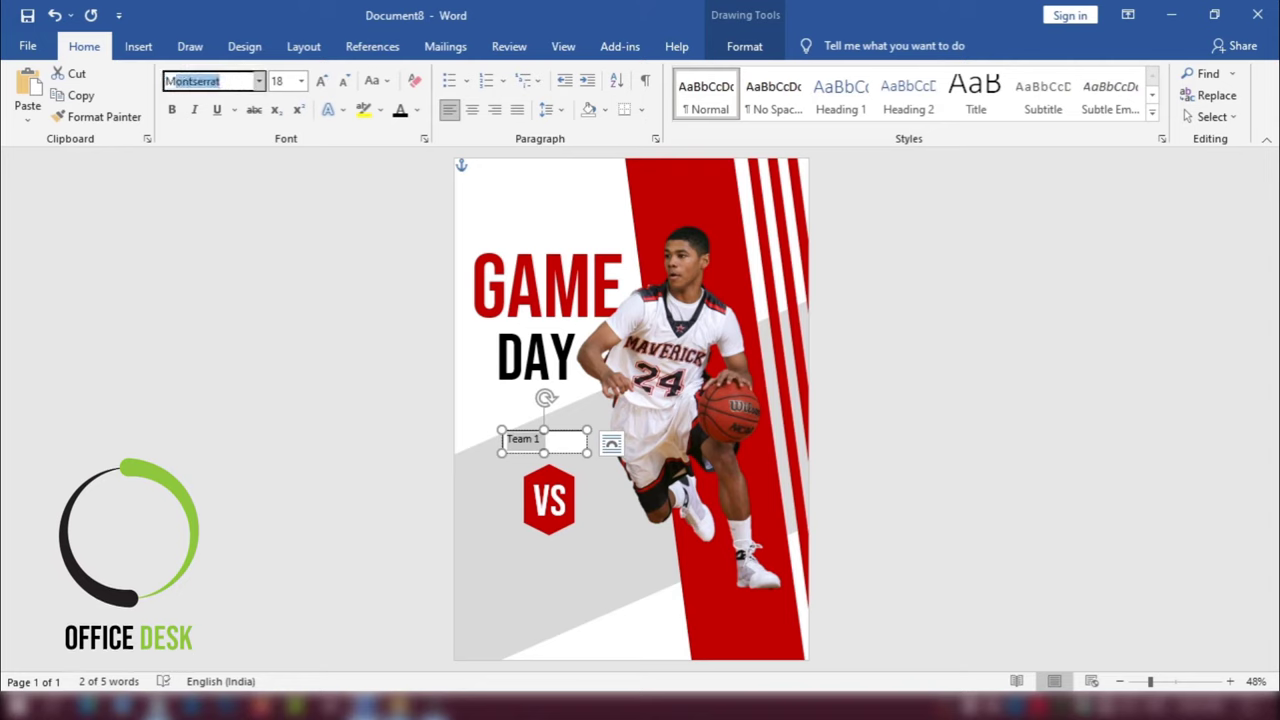
key("Return")
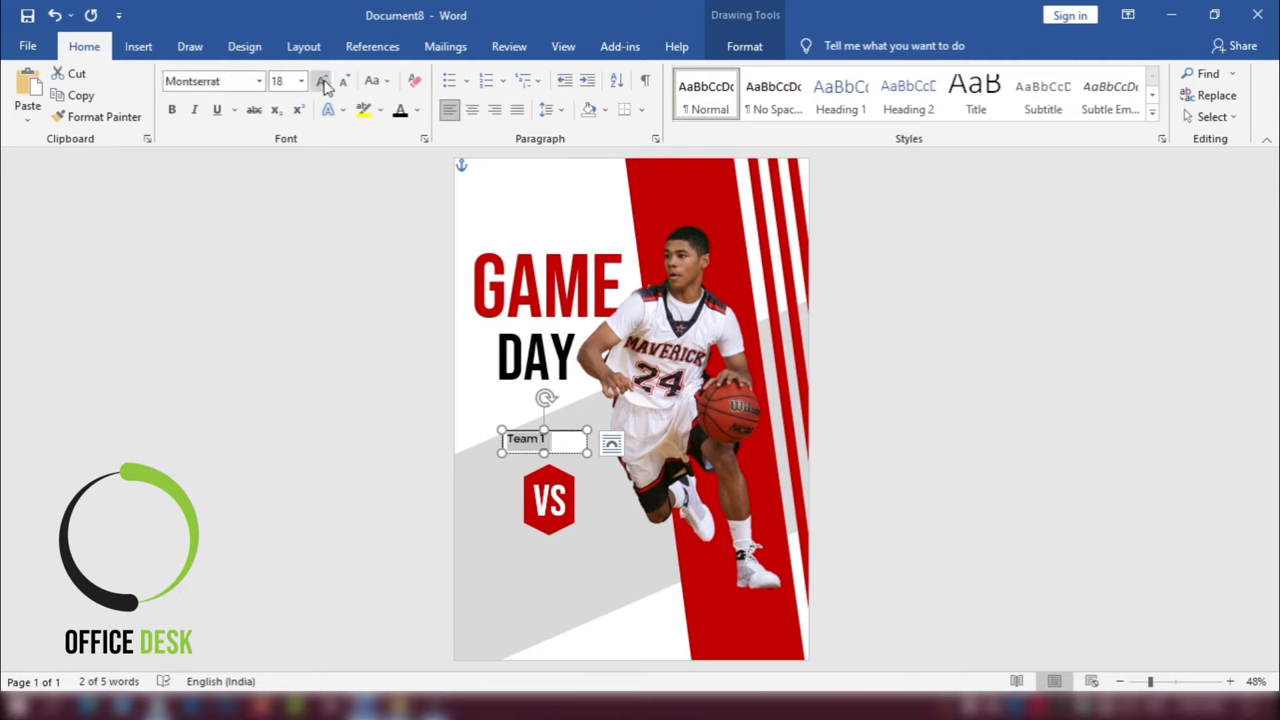
left_click(321, 81)
left_click(321, 81)
left_click(321, 81)
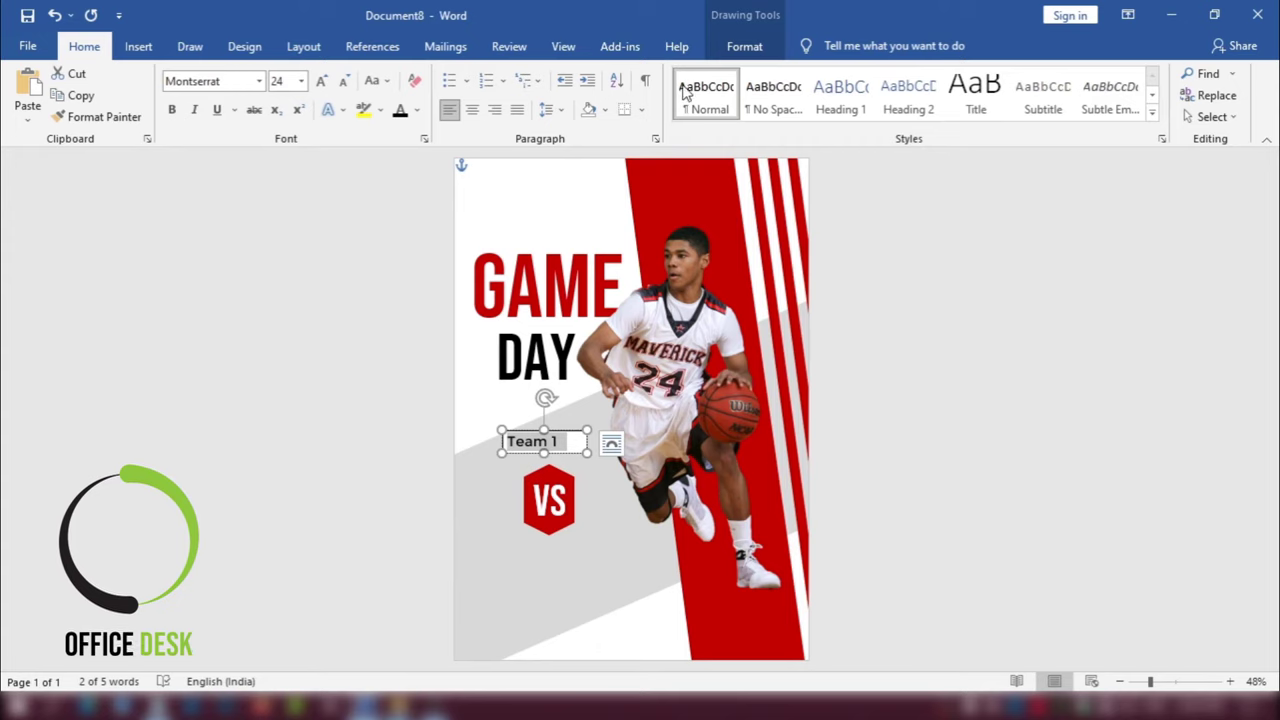
Step: Remove the Team 1 box's fill and outline, then shift and narrow it to fit
left_click(744, 46)
left_click(405, 73)
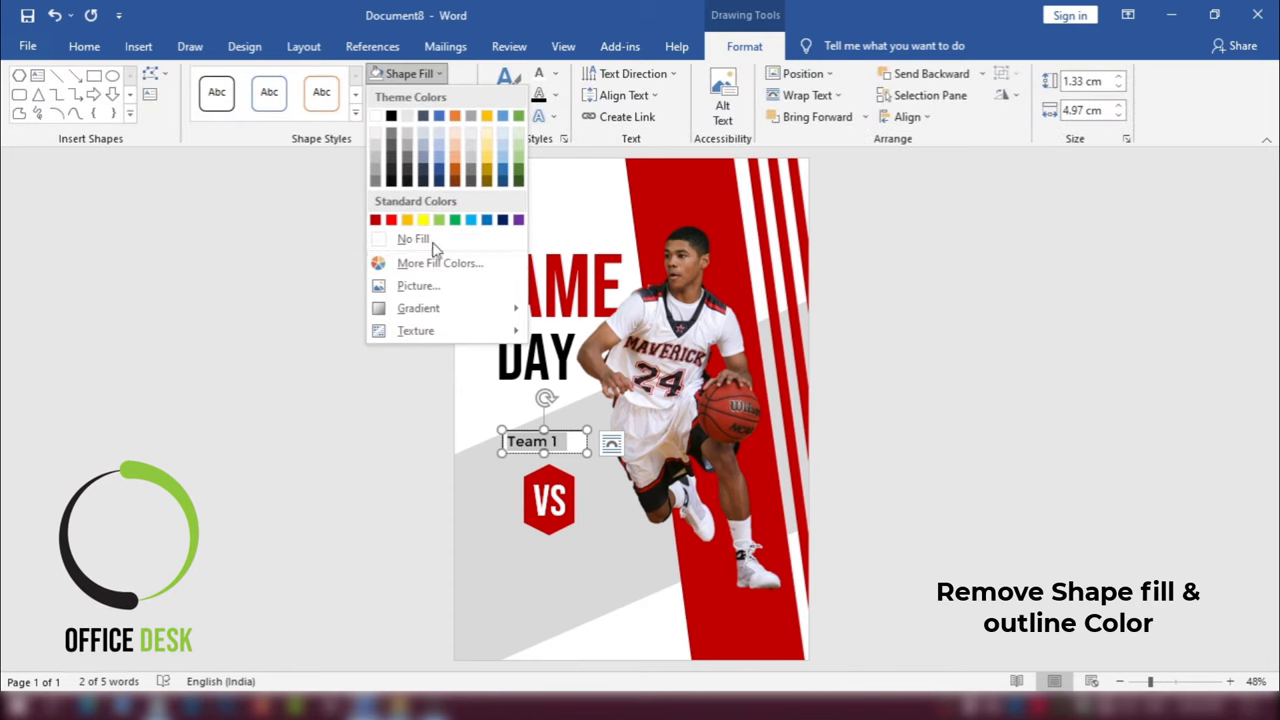
left_click(430, 240)
left_click(415, 95)
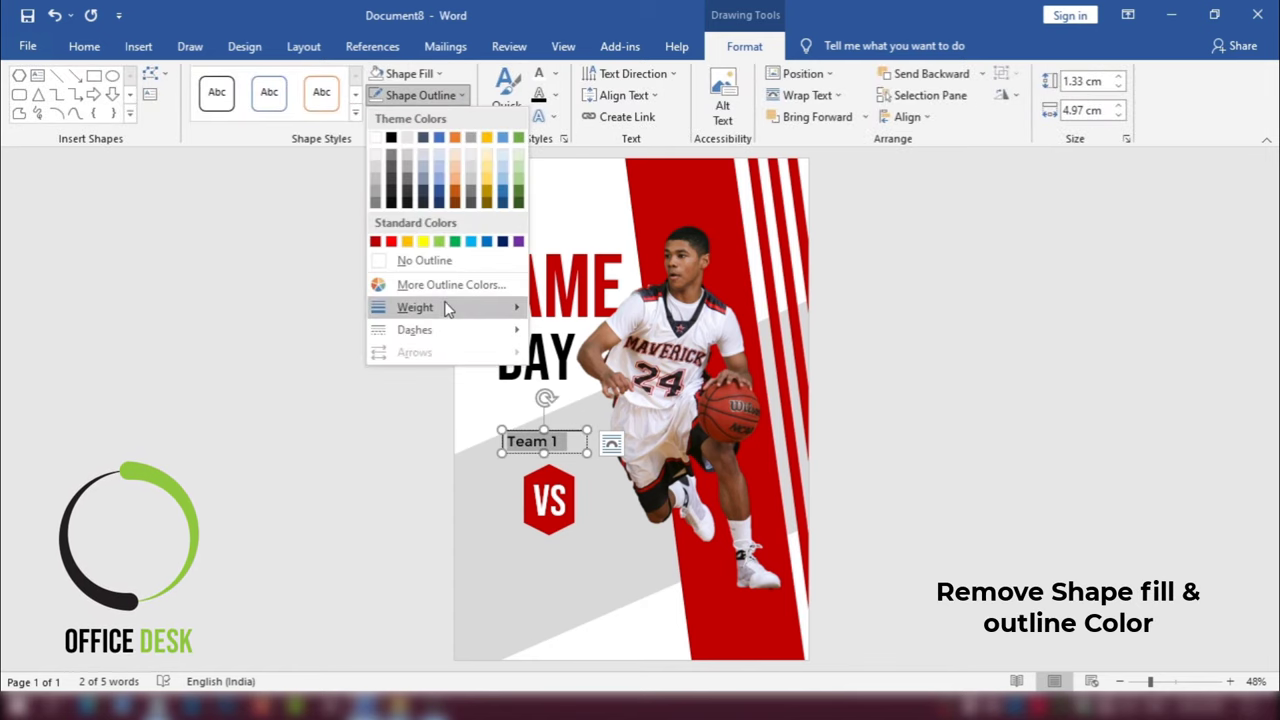
left_click(424, 260)
left_click_drag(502, 446, 526, 447)
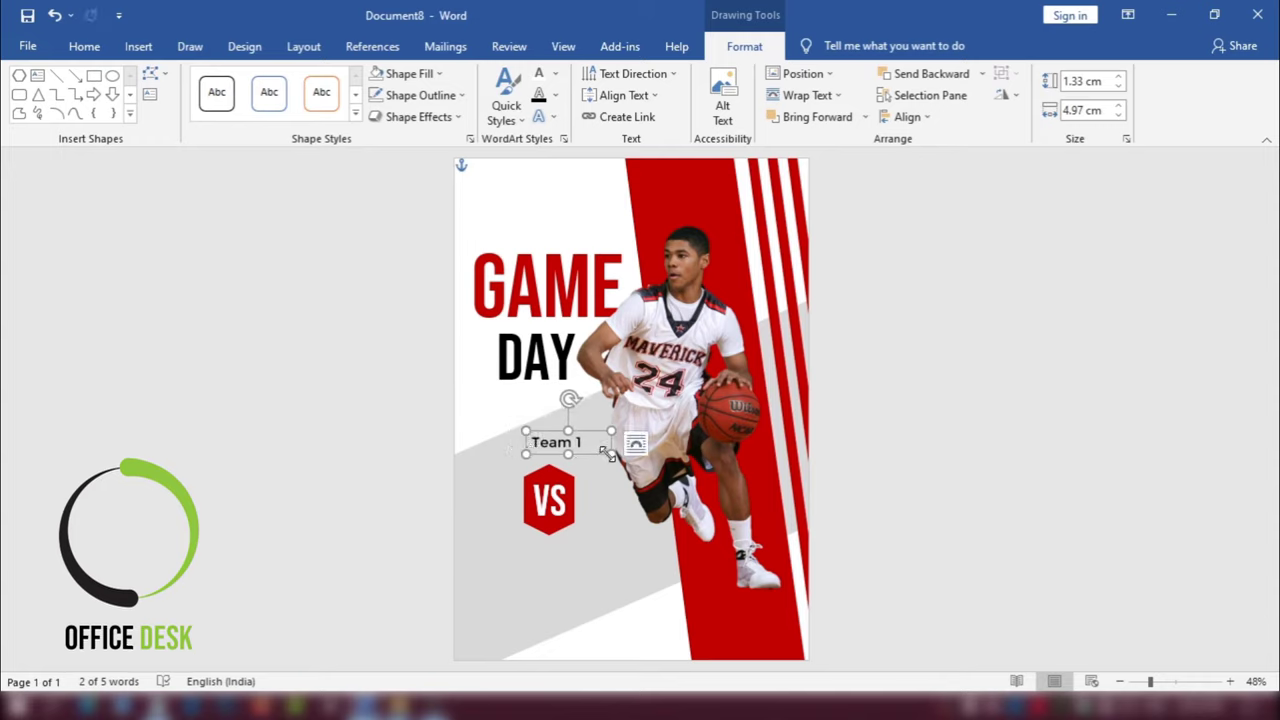
mouse_move(608, 452)
left_mouse_down()
mouse_move(589, 455)
mouse_move(567, 433)
left_mouse_up()
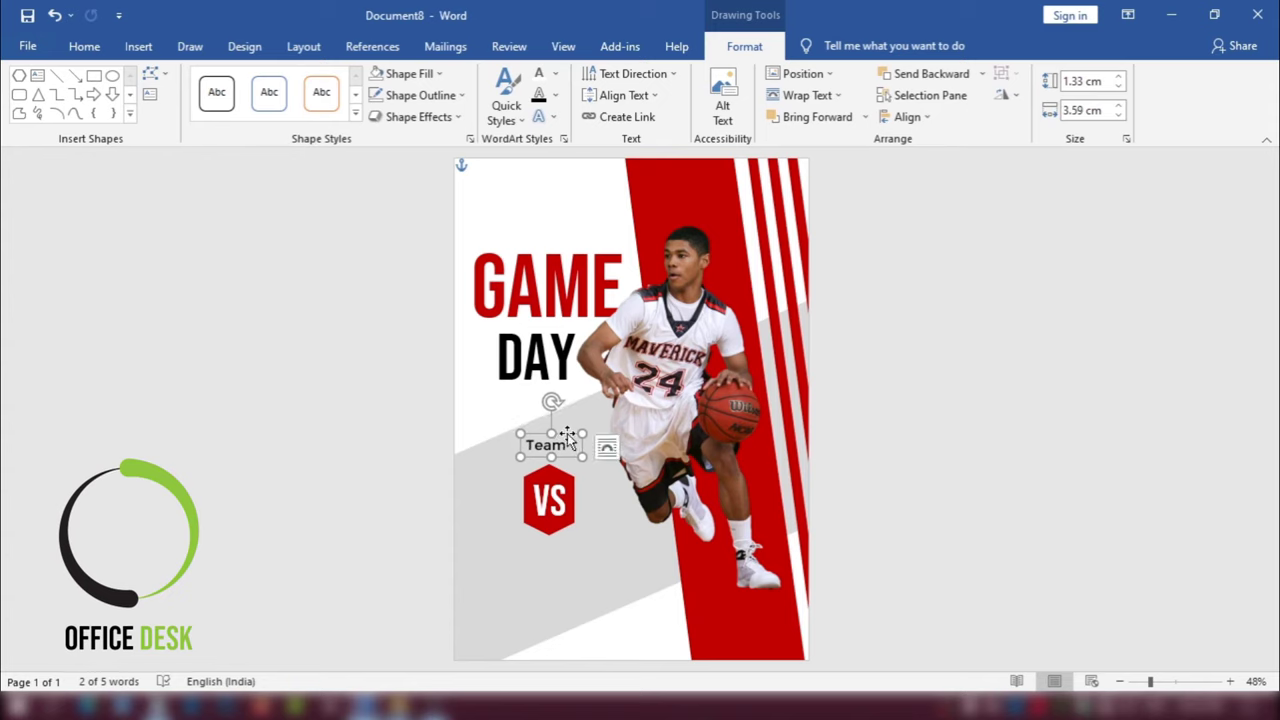
Step: Copy the Team 1 label below the VS hexagon, change it to Team 2, and select both labels
key("ctrl+c")
key("ctrl+v")
key("ctrl+v")
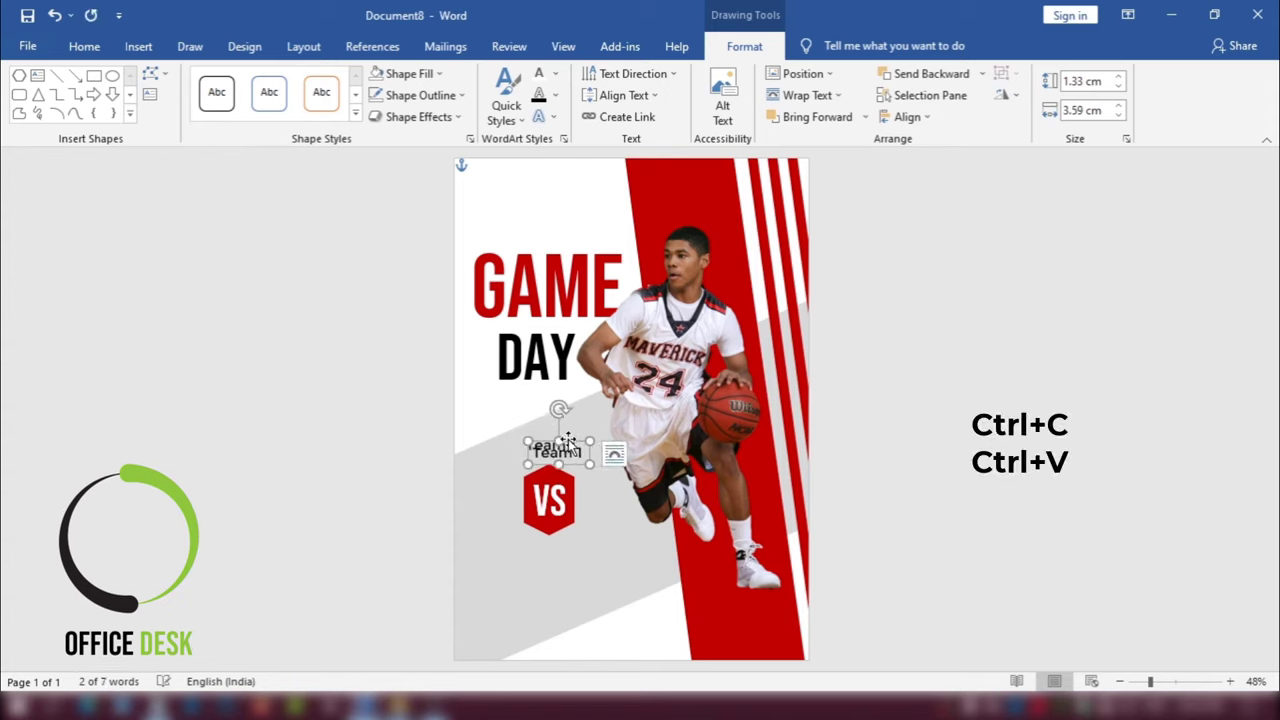
left_click_drag(567, 433, 560, 538)
double_click(571, 549)
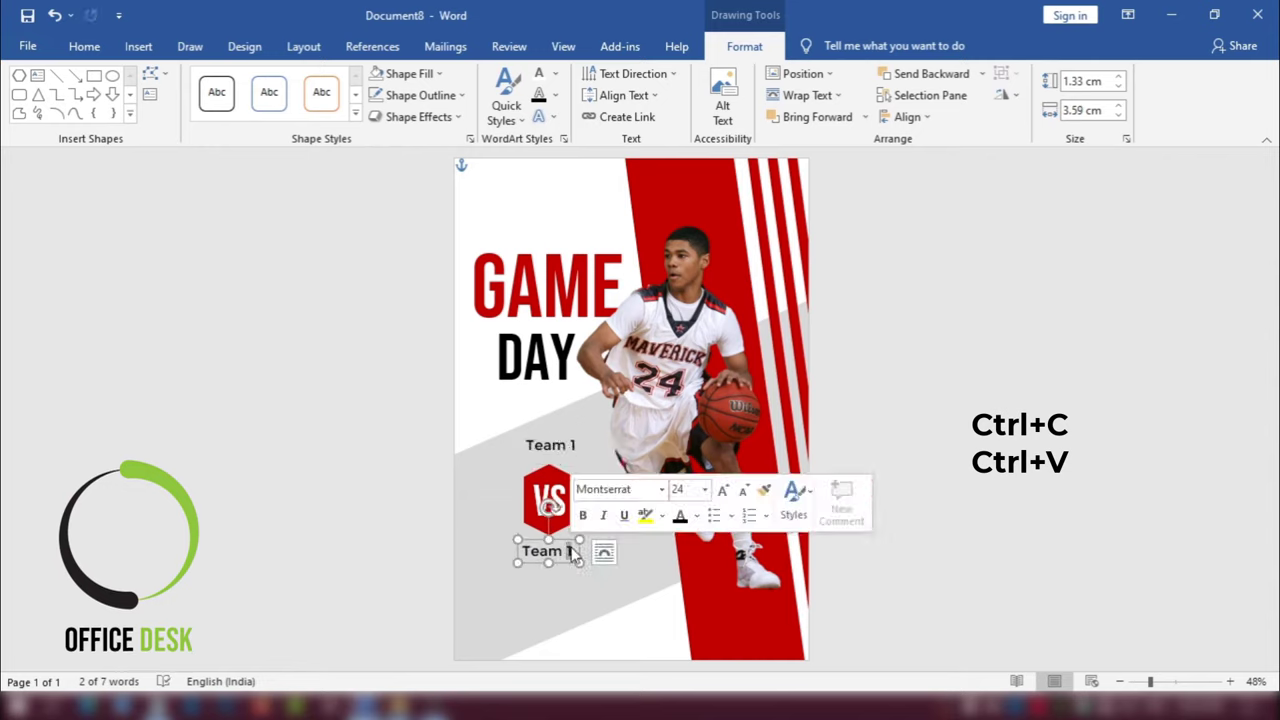
key("BackSpace")
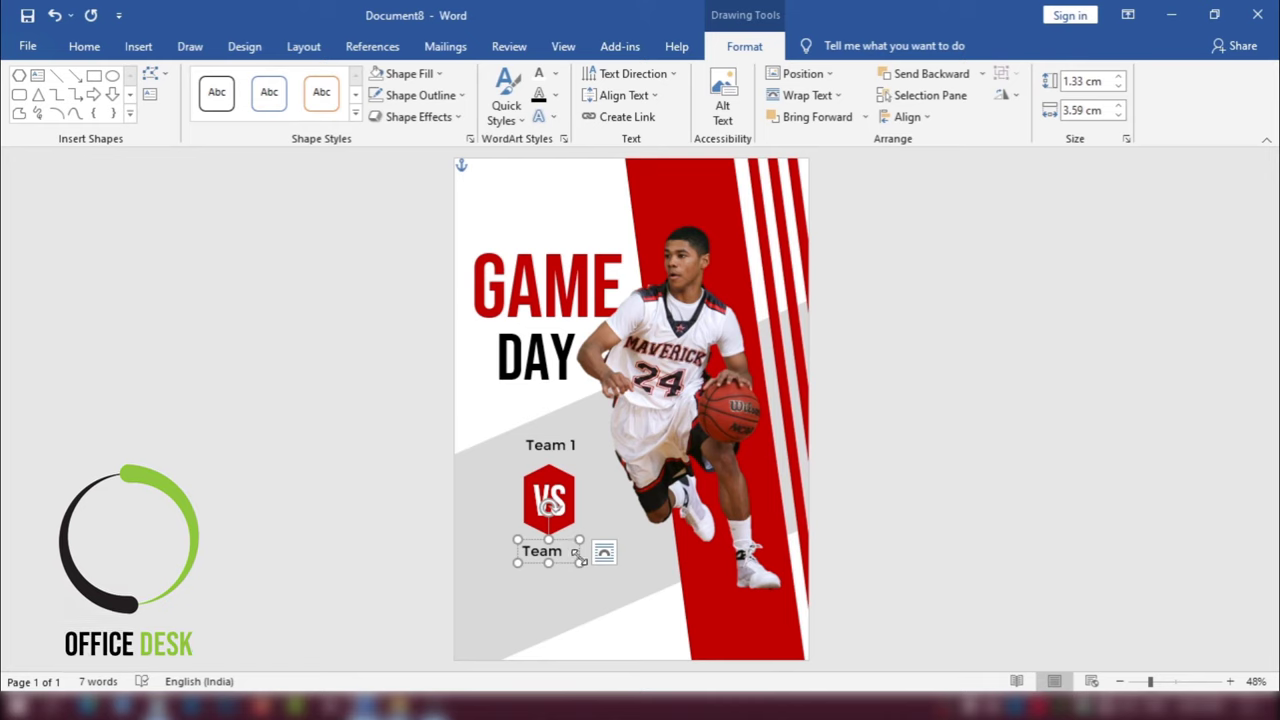
type("2")
left_click(551, 561)
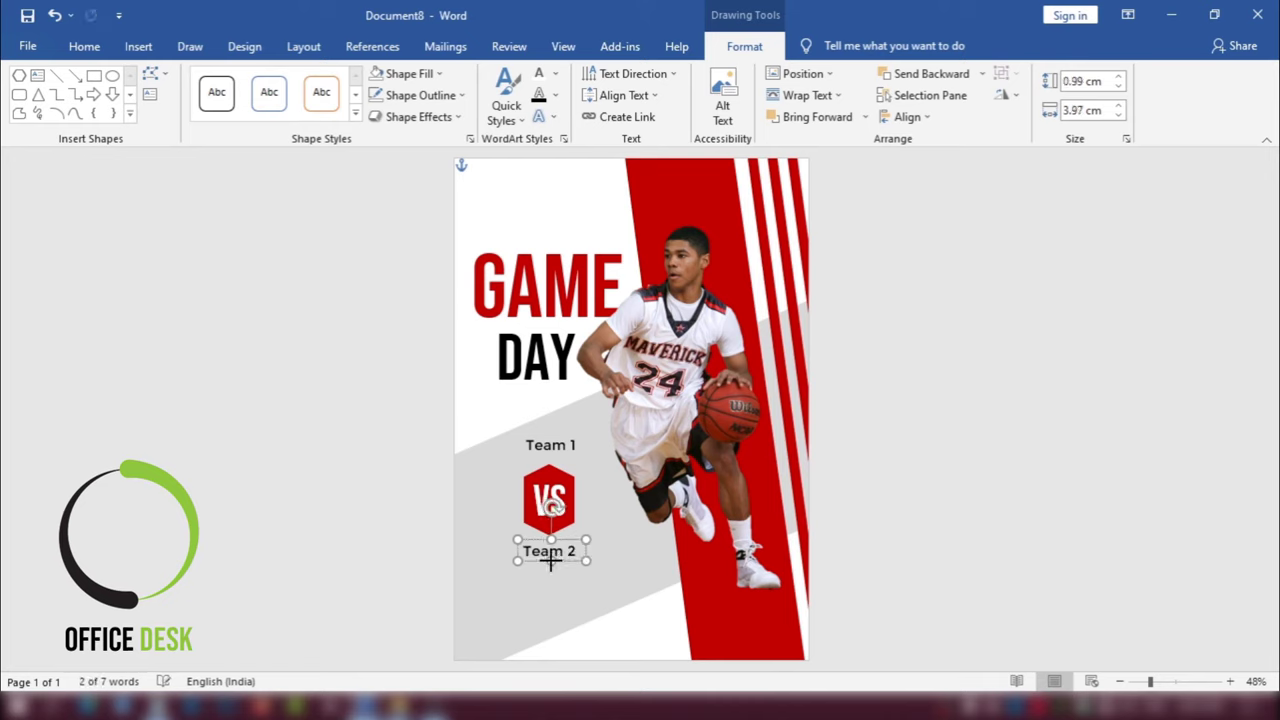
left_click(554, 442, "shift")
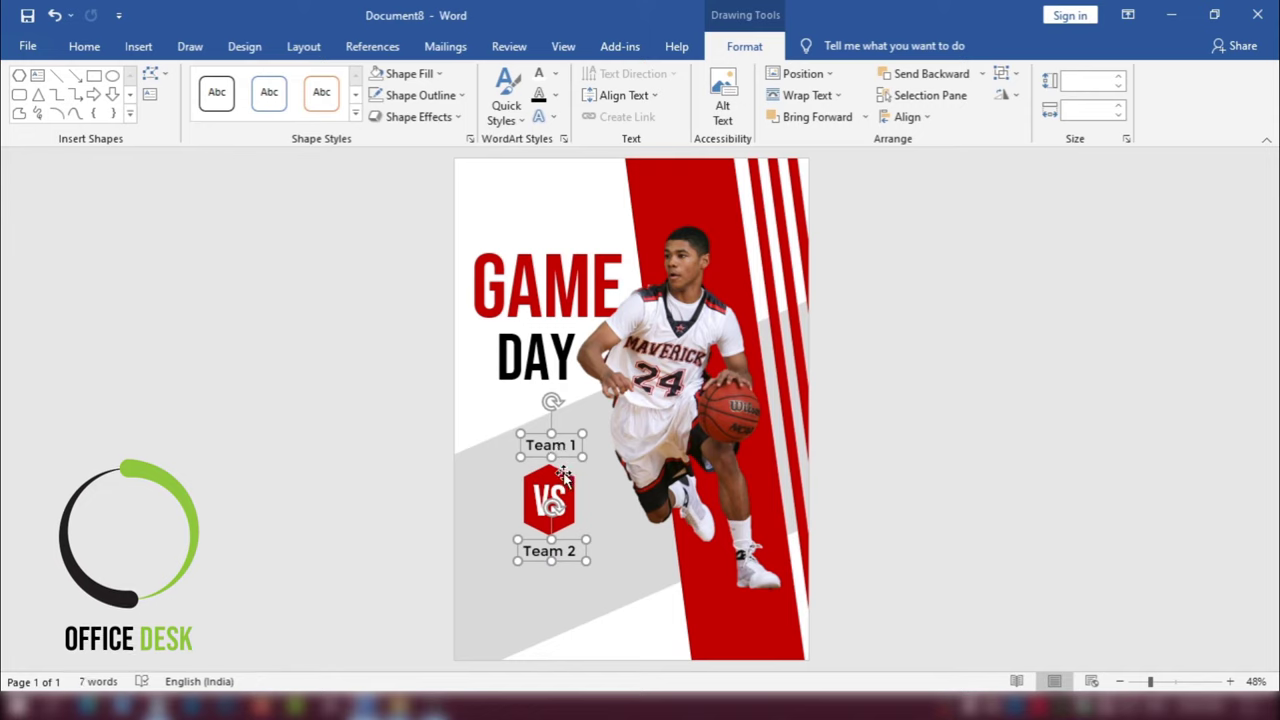
Step: Centre-align the Team 1 and Team 2 labels and group them
left_click(908, 117)
left_click(909, 165)
left_click(918, 118)
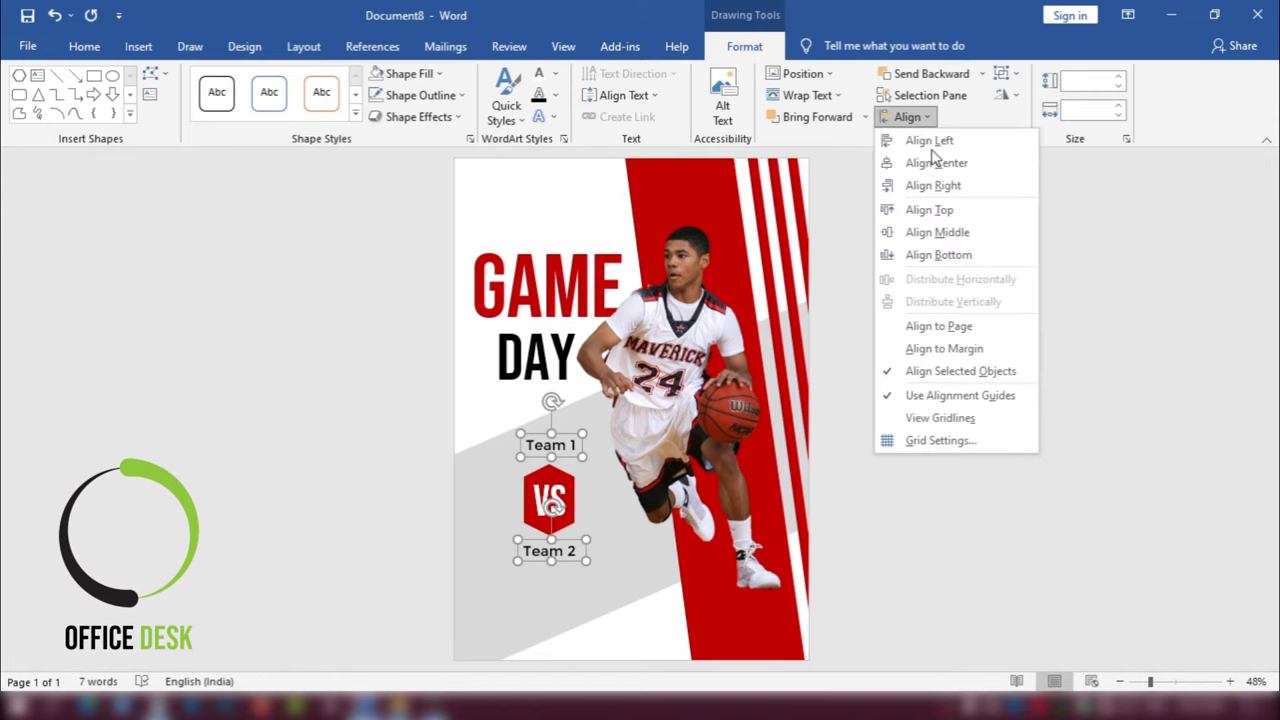
left_click(934, 164)
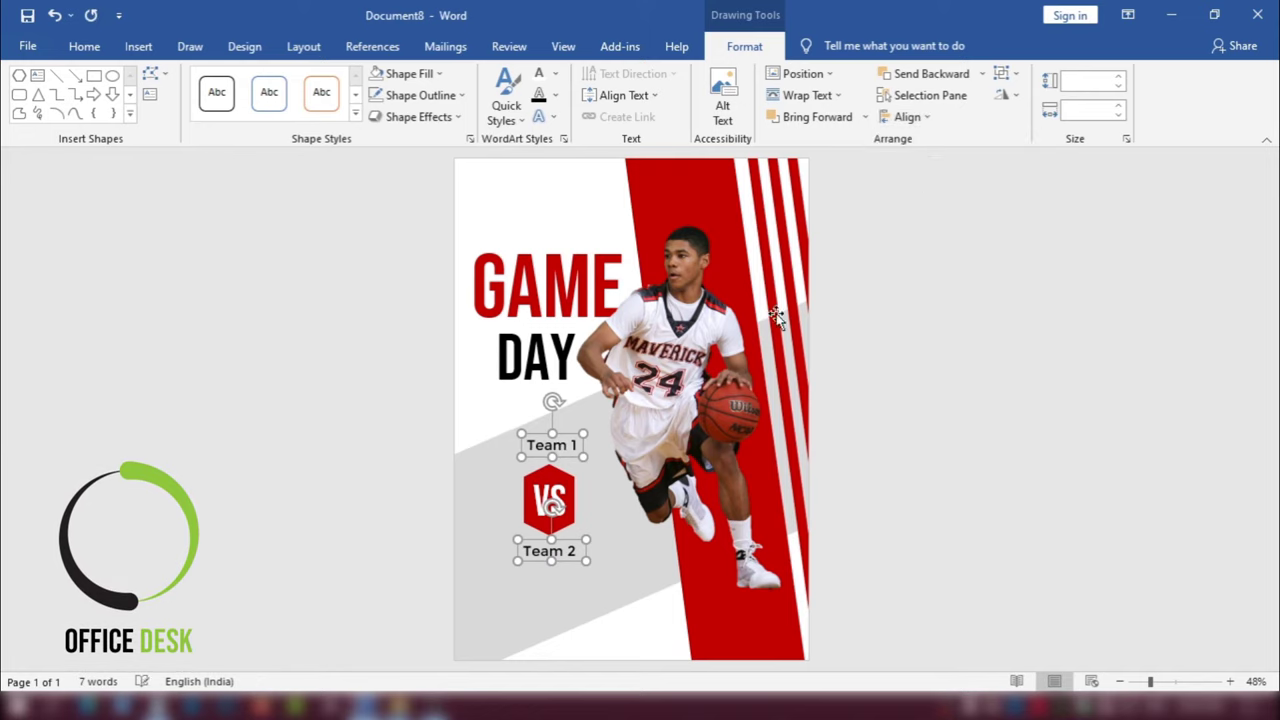
right_click(563, 440)
mouse_move(628, 240)
left_click(740, 240)
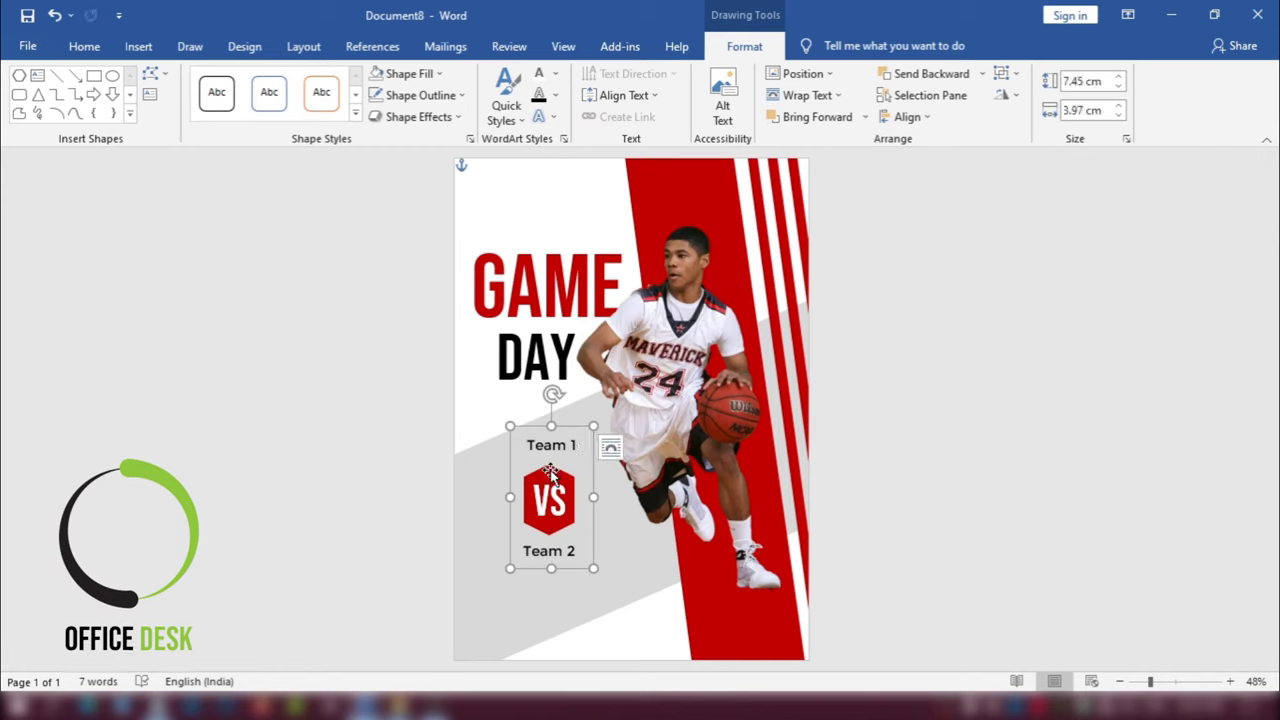
Step: Group the Team labels with the VS hexagon and nudge the group slightly left
left_click(550, 476)
right_click(552, 478)
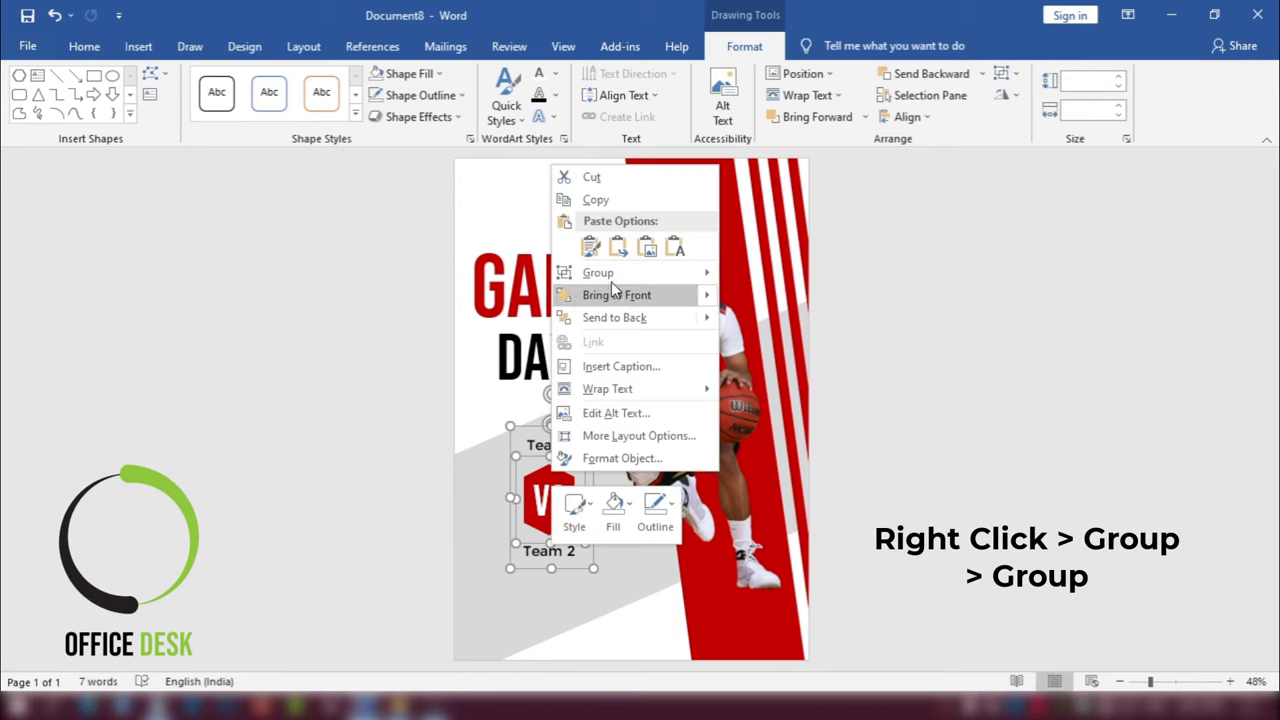
mouse_move(645, 278)
left_click(764, 274)
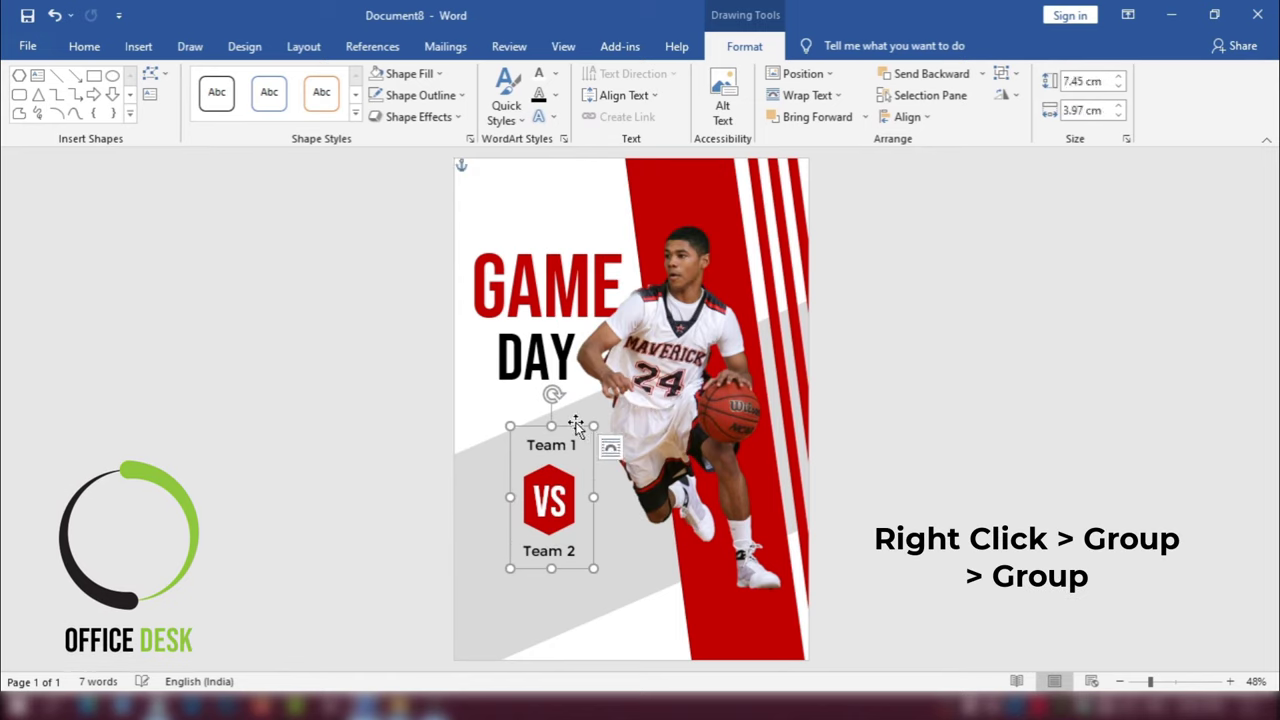
left_click_drag(575, 430, 572, 430)
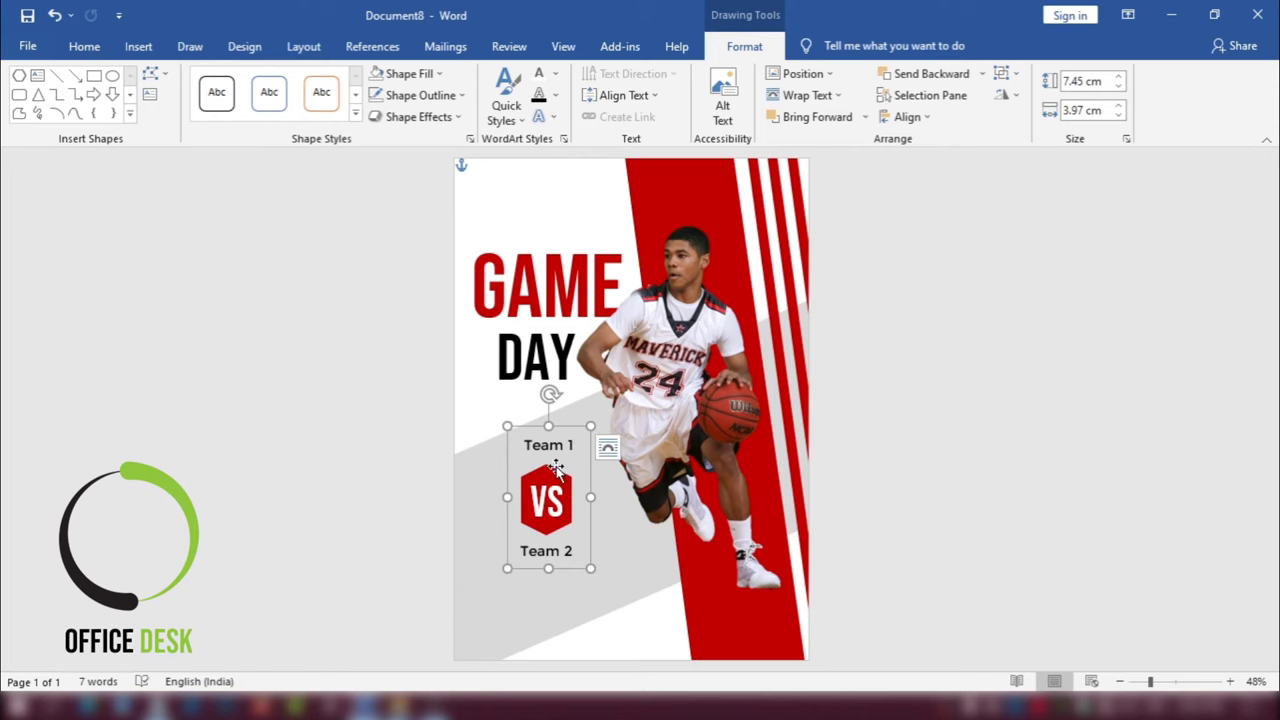
Step: Nudge the VS hexagon two steps right within the group
left_click(554, 470)
key("Right")
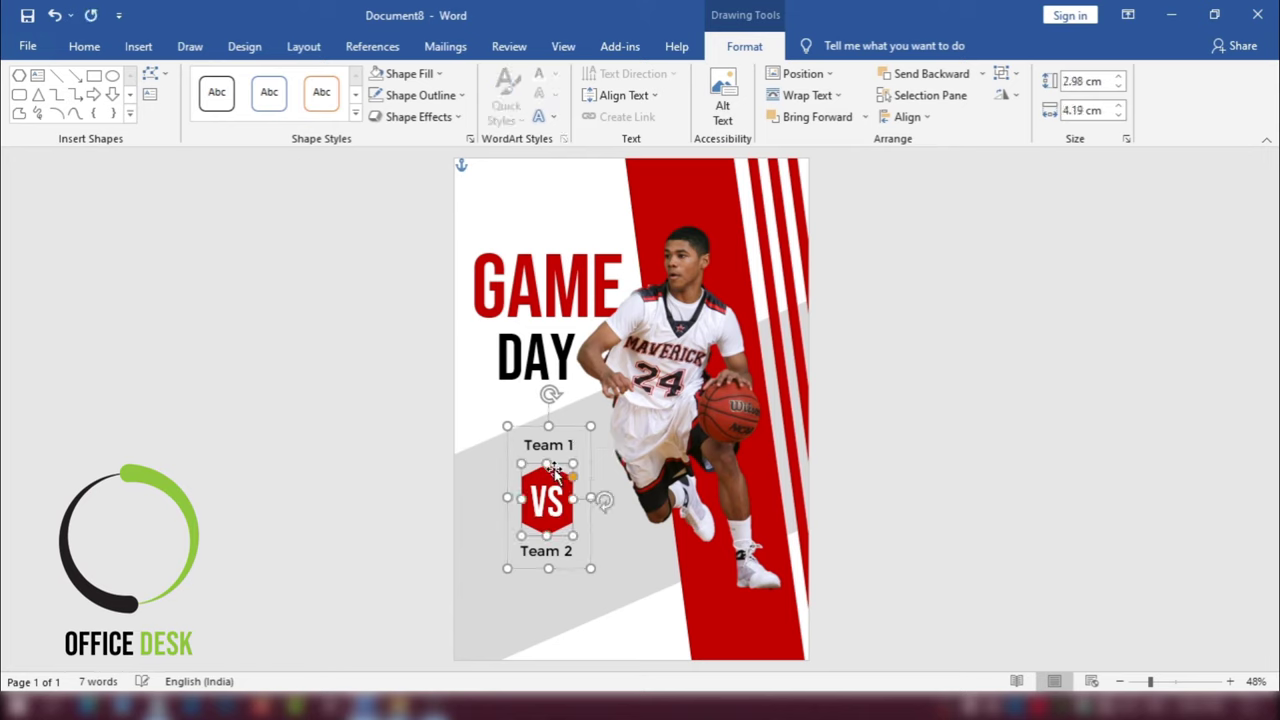
key("Right")
key("Tab")
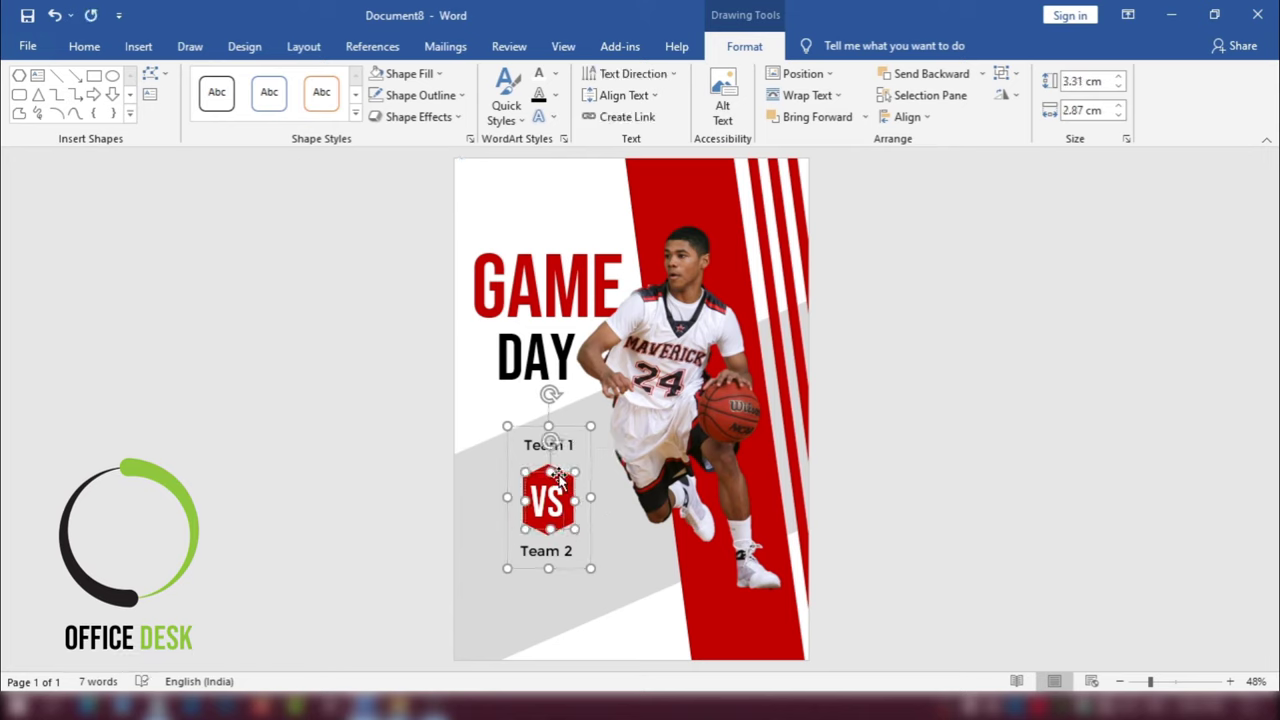
left_click(923, 471)
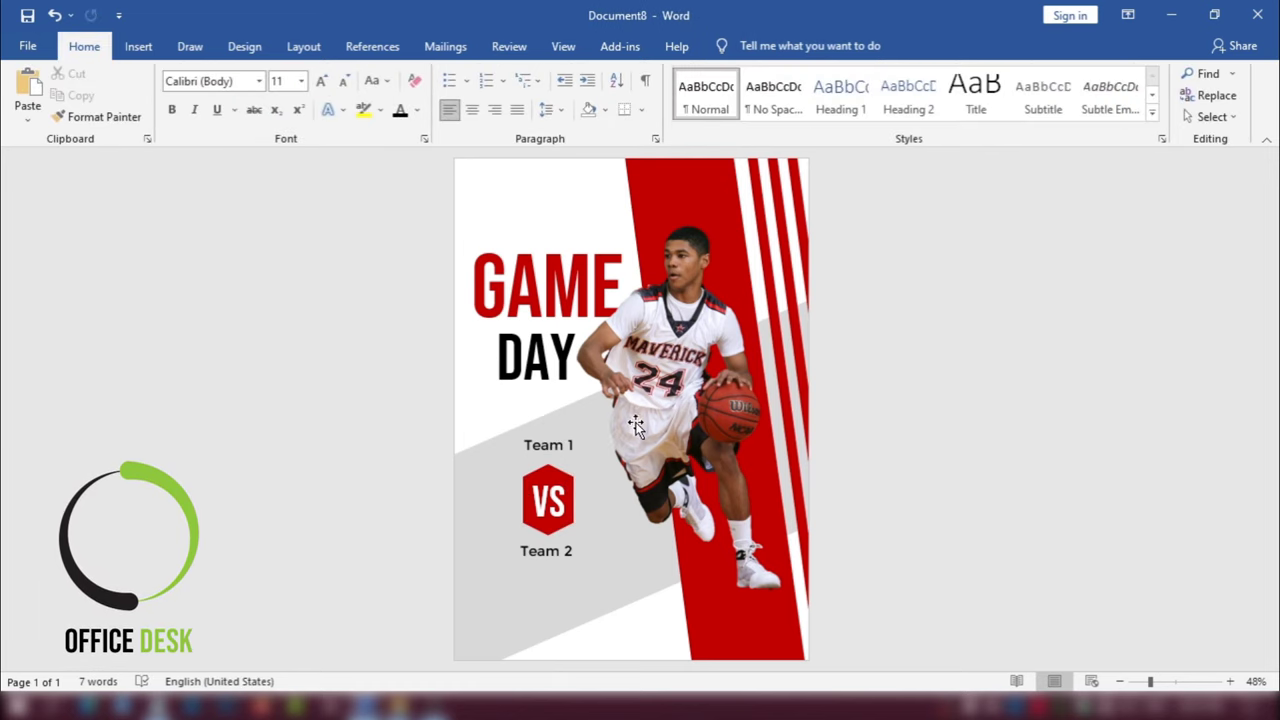
Step: Nudge the grey diagonal band two steps upward
left_click(488, 490)
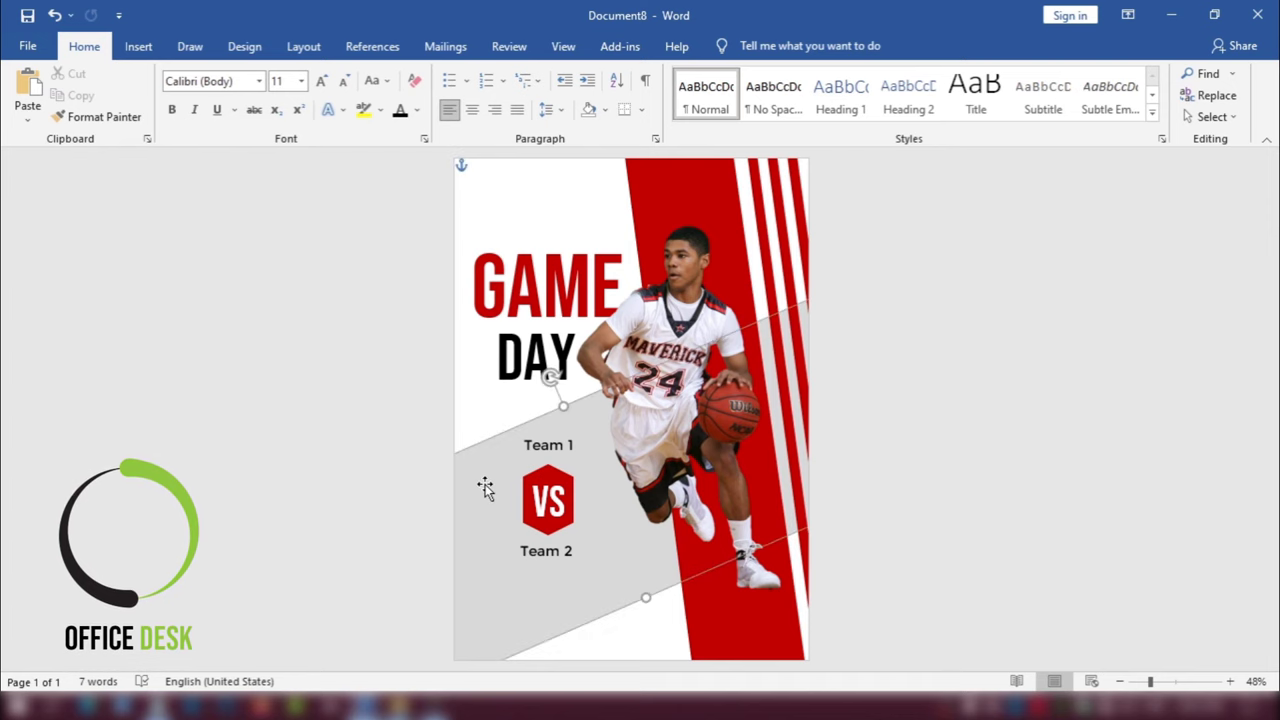
key("Up")
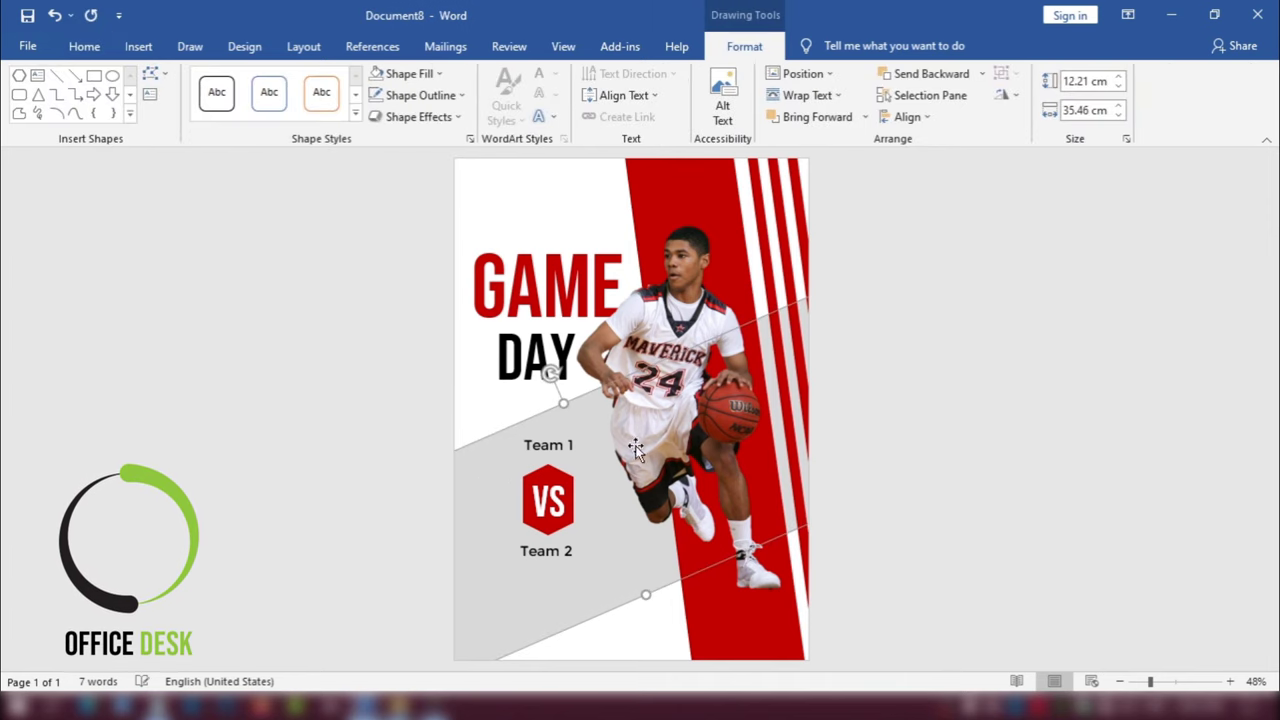
key("Up")
key("Up")
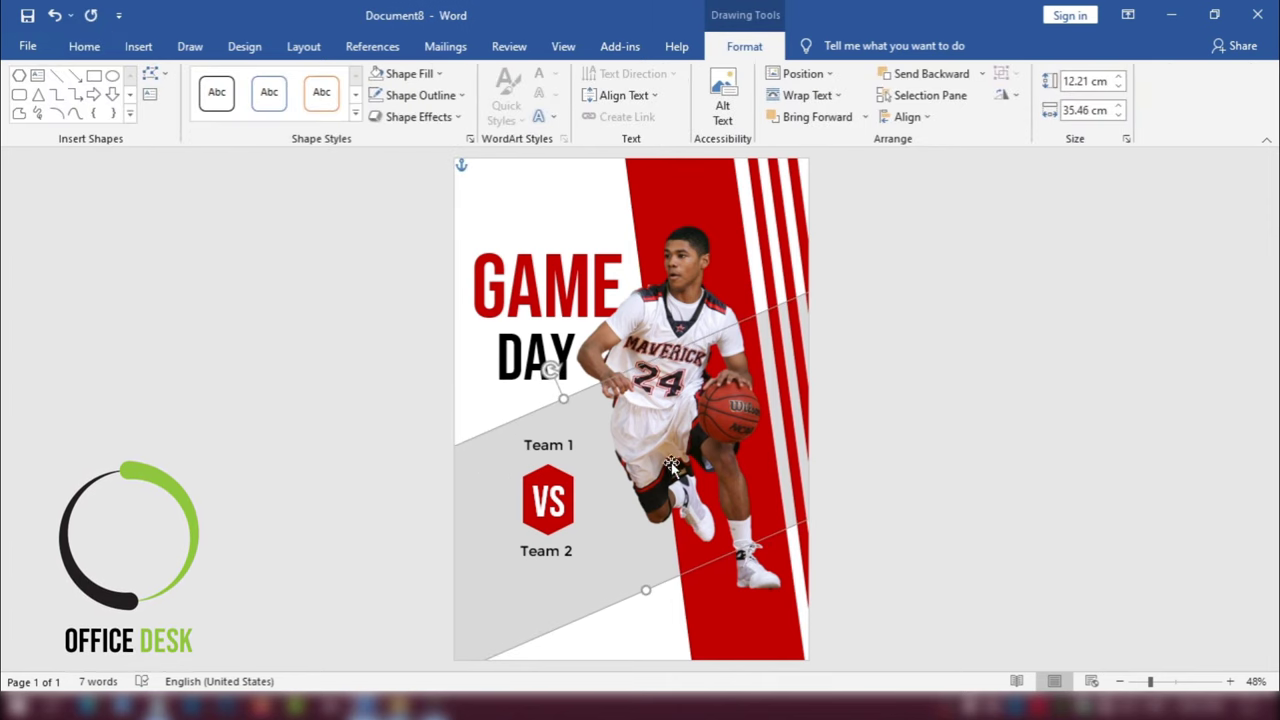
left_click(946, 476)
Step: Nudge the Team 1 / VS / Team 2 group one step upward
left_click(565, 430)
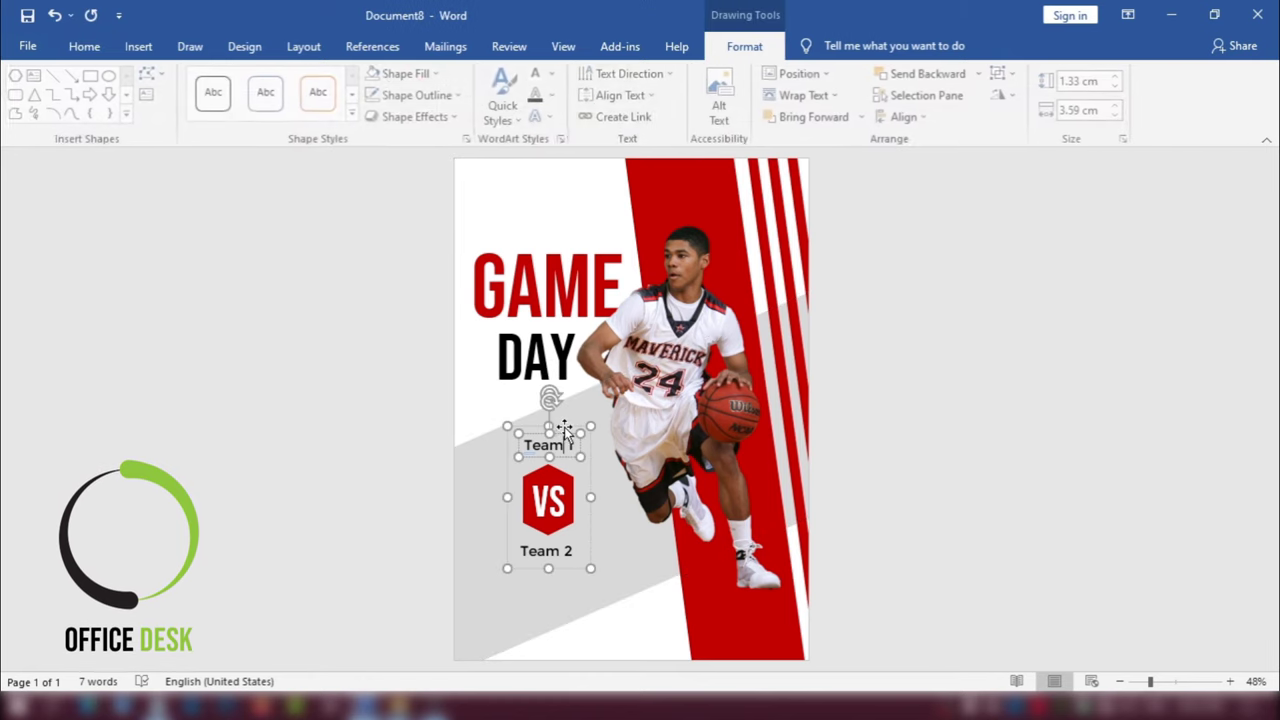
key("Up")
key("Up")
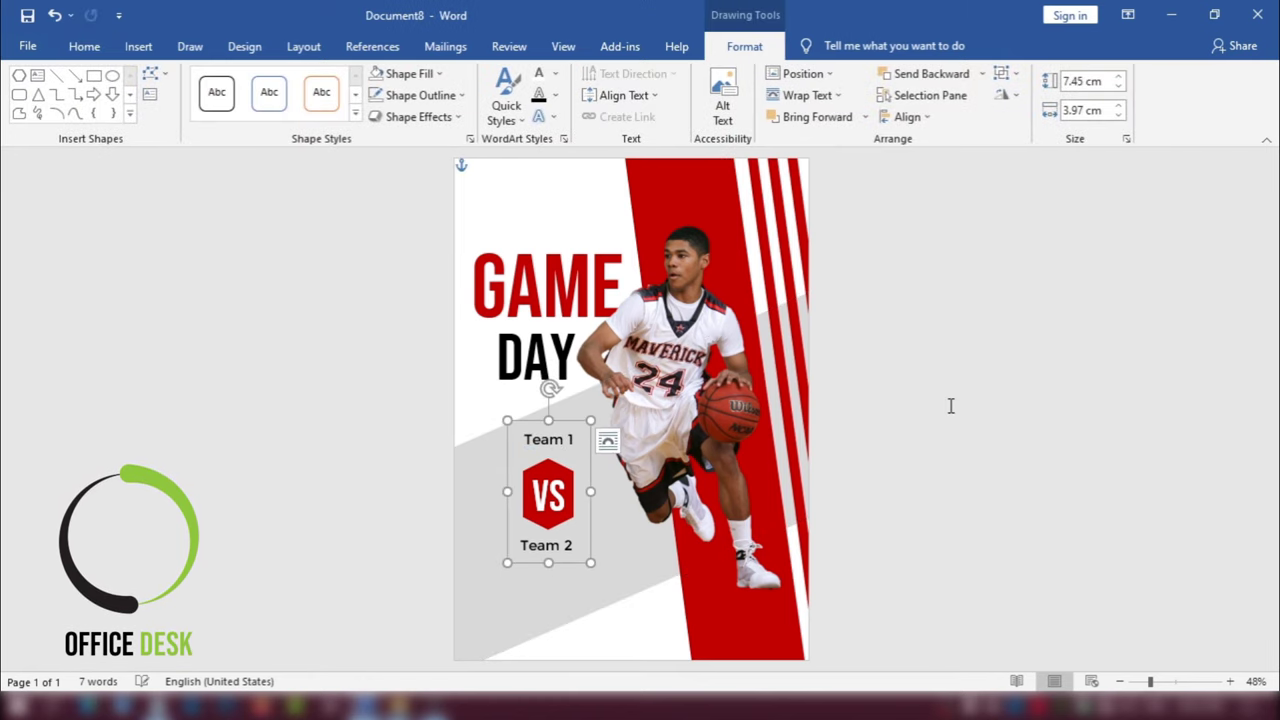
left_click(951, 406)
Step: Insert the Picture2 logo file from this device into the poster
left_click(138, 46)
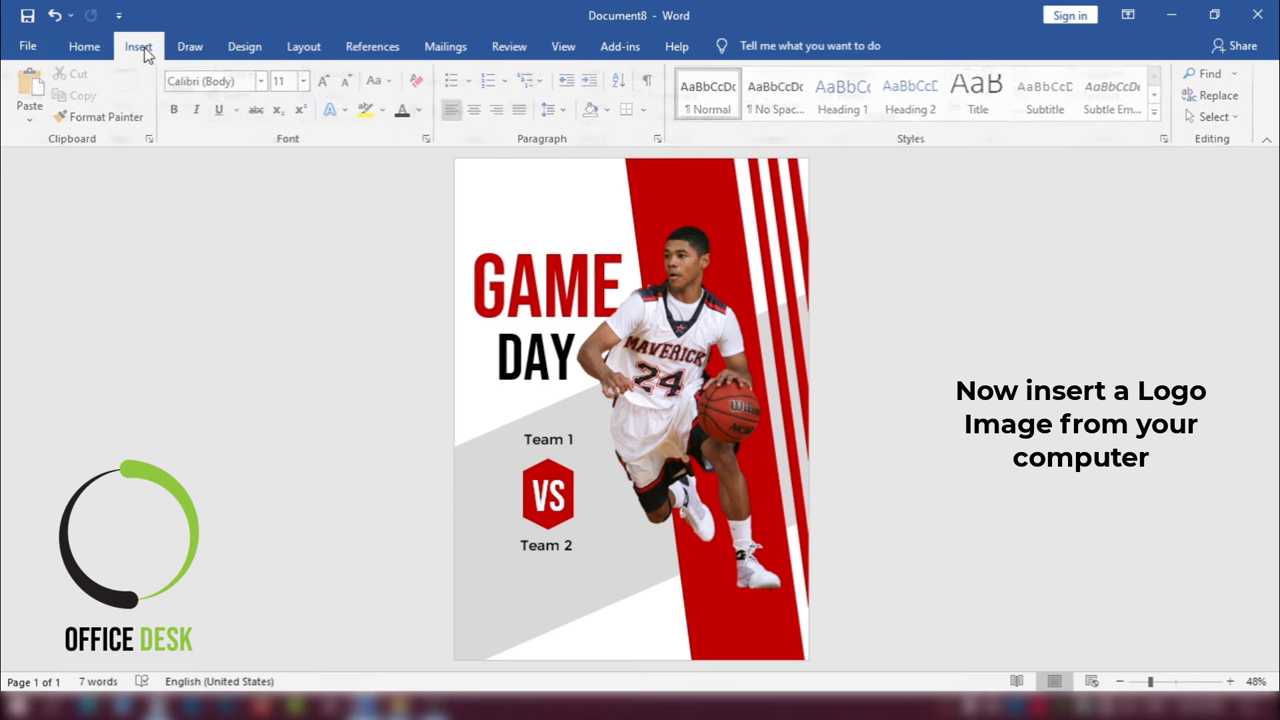
left_click(192, 95)
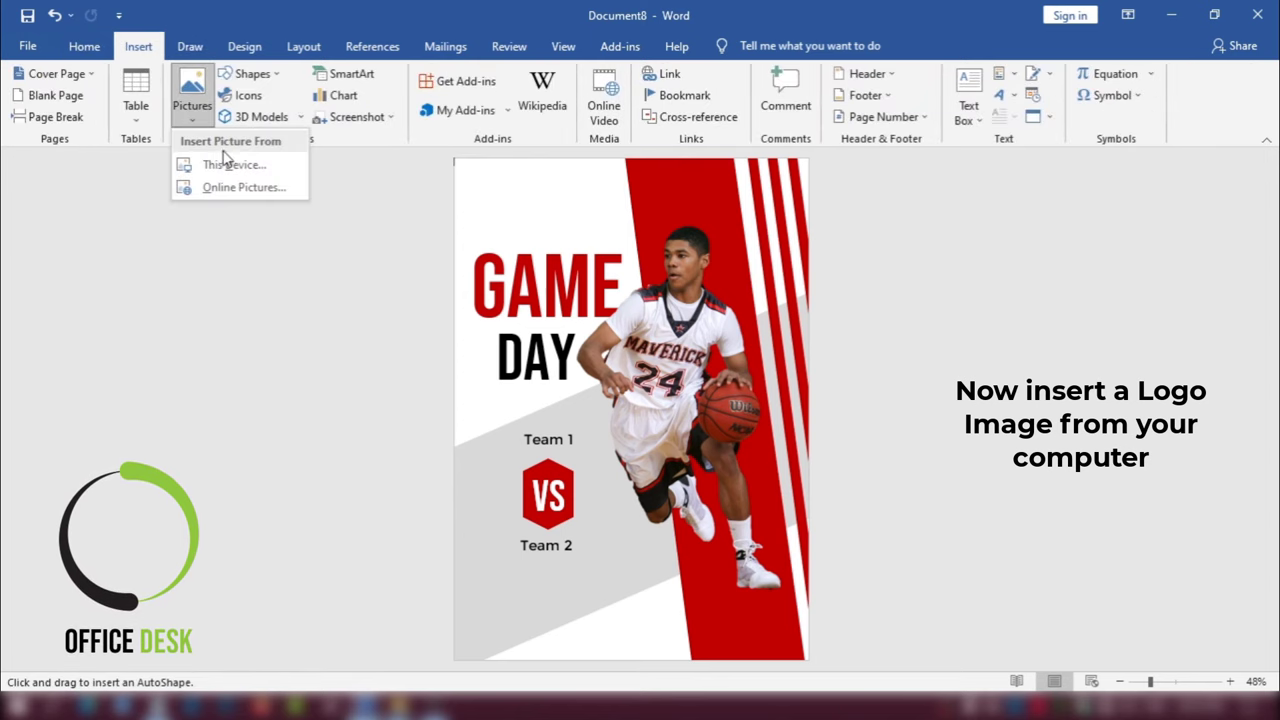
left_click(228, 161)
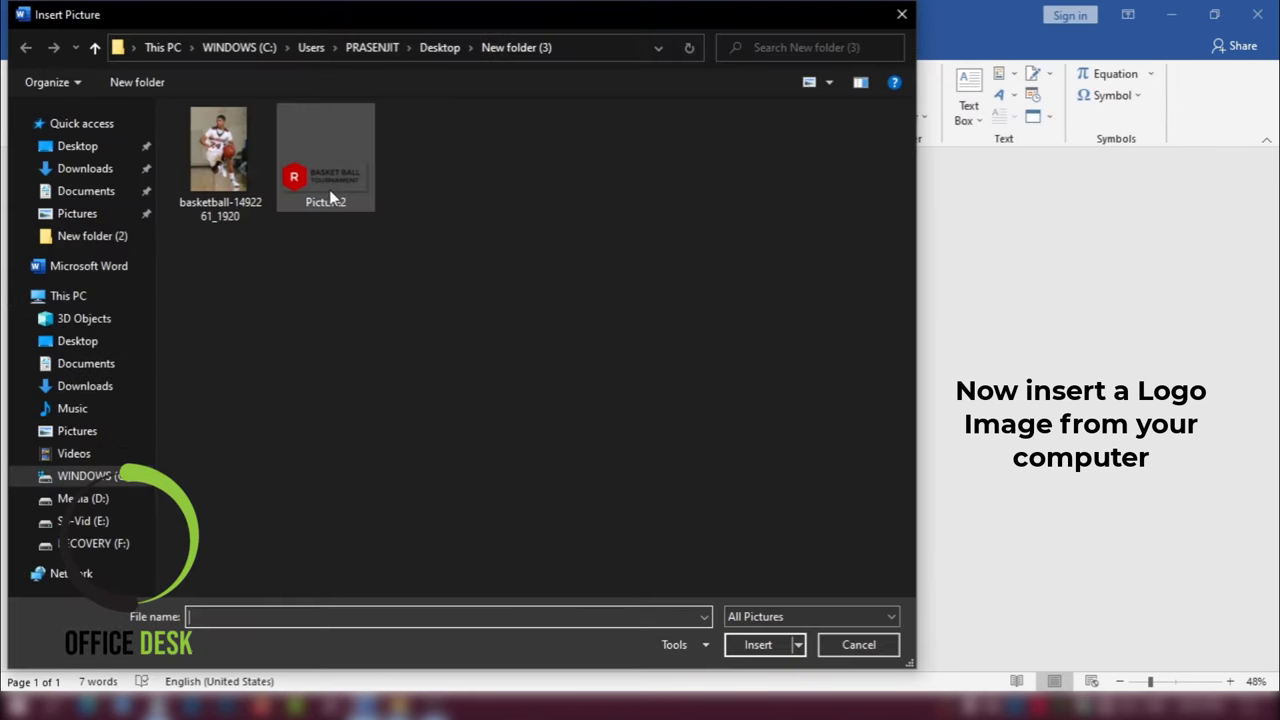
left_click(329, 189)
left_click(734, 648)
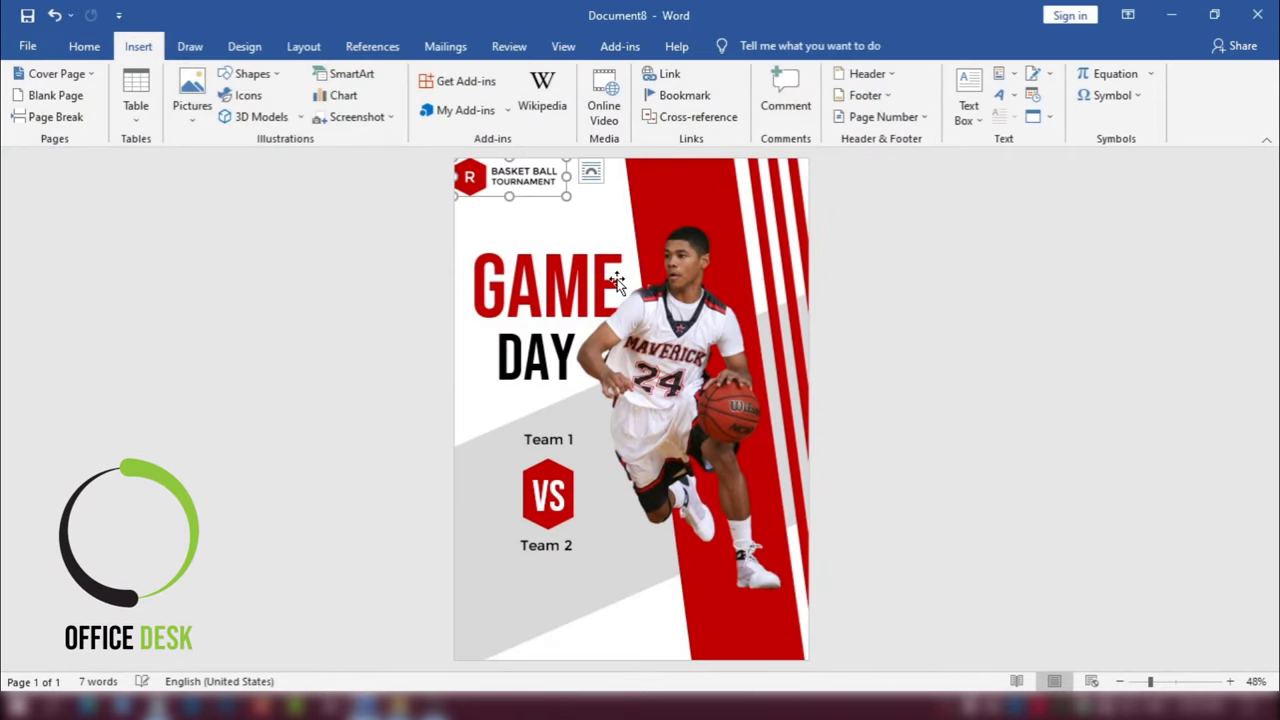
Step: Set the logo to In Front of Text and place it above GAME
left_click(895, 96)
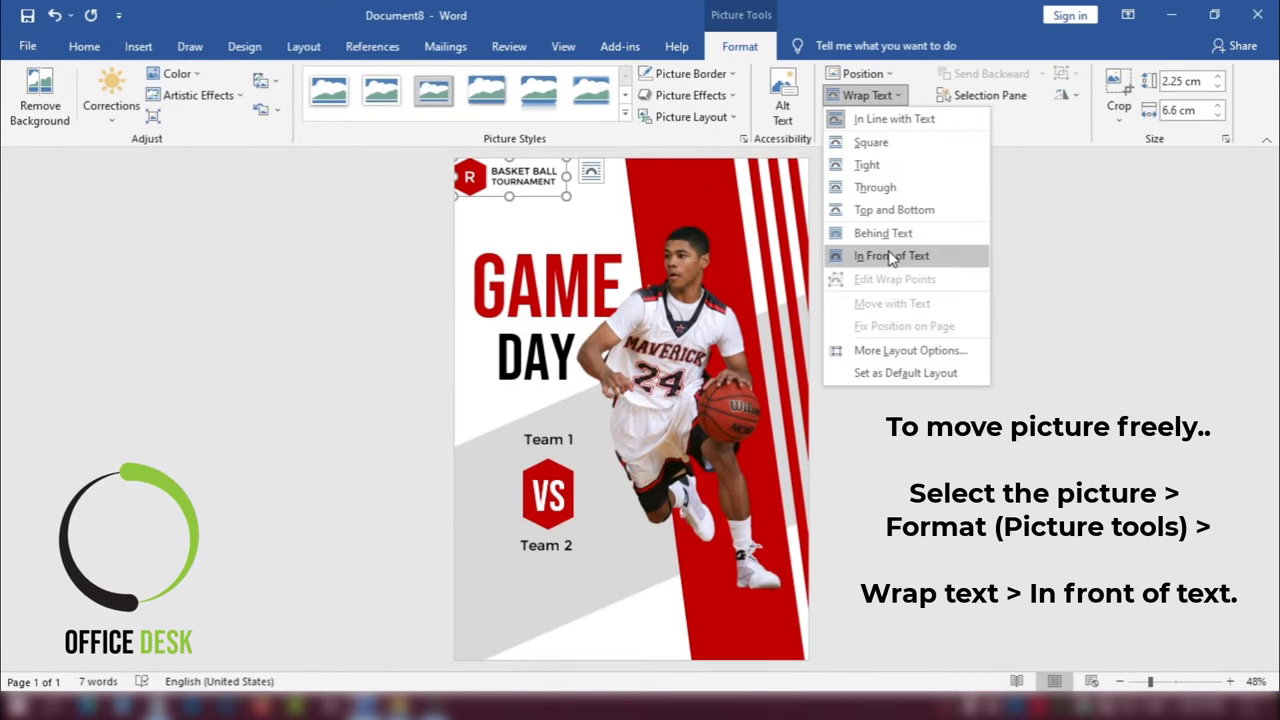
left_click(893, 256)
left_click_drag(528, 178, 561, 205)
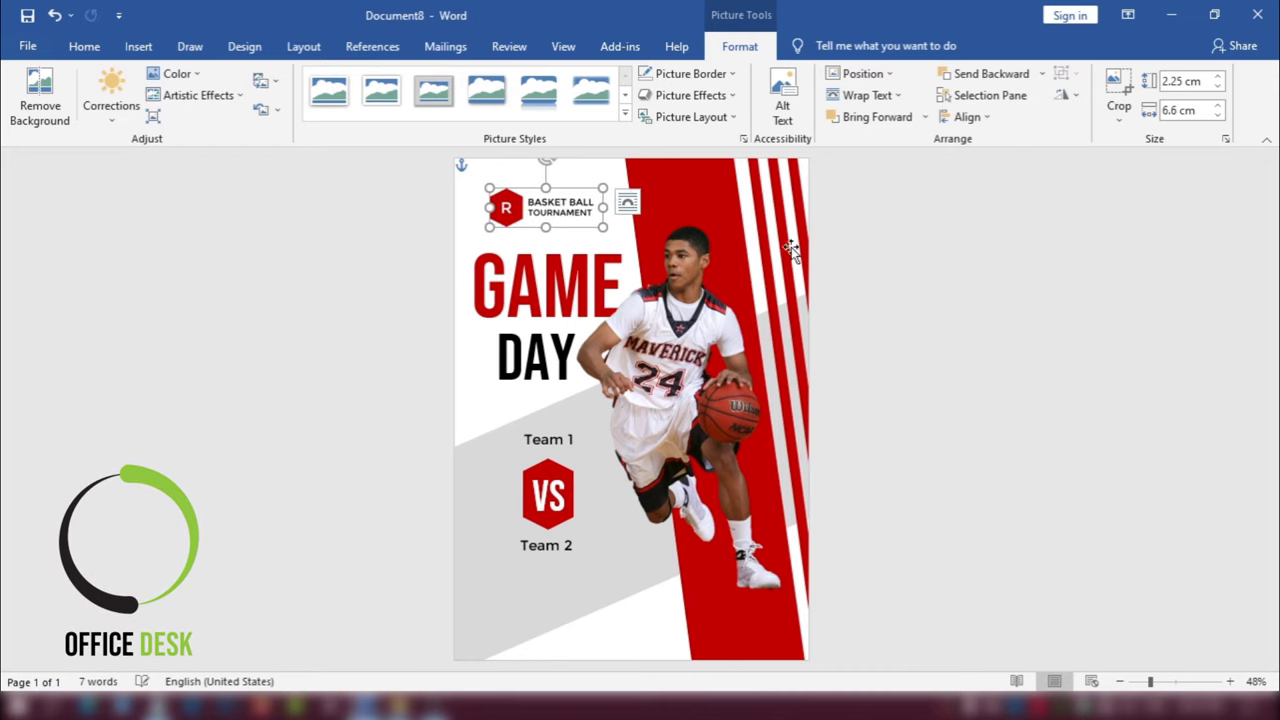
left_click(976, 305)
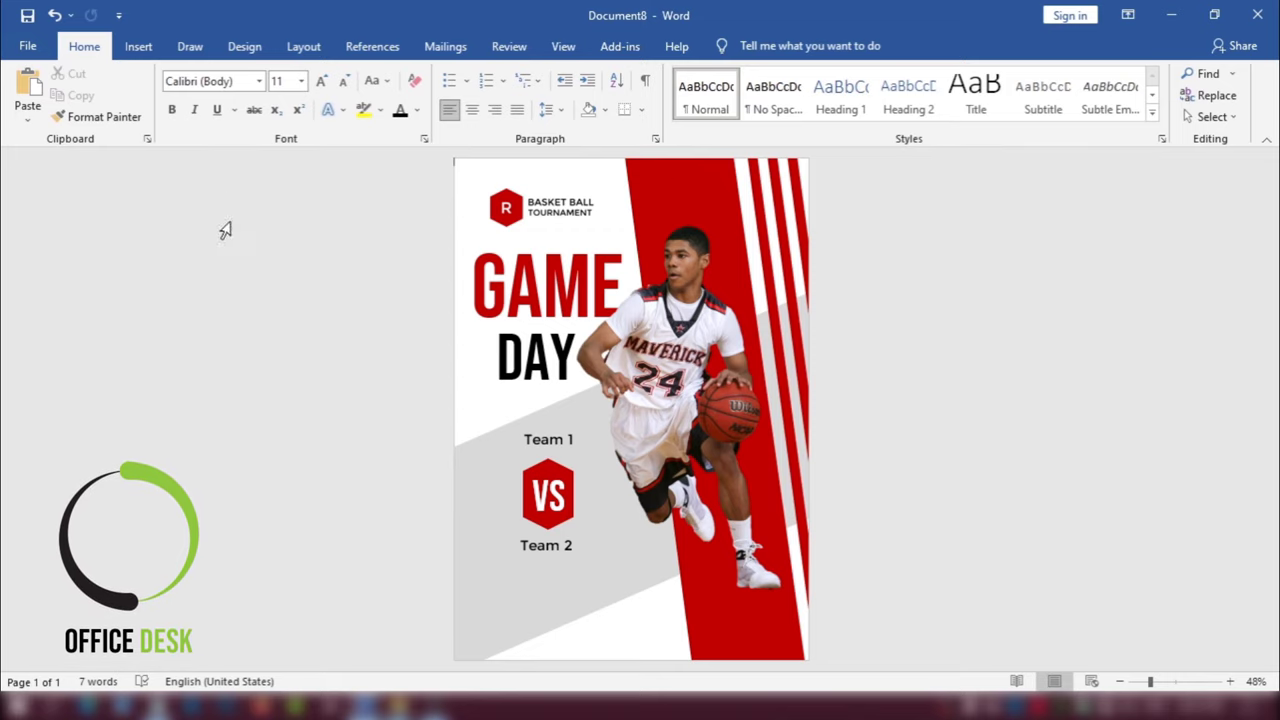
Step: Copy the event details text box from Document7 and paste it below Team 2
mouse_move(374, 706)
left_click(266, 623)
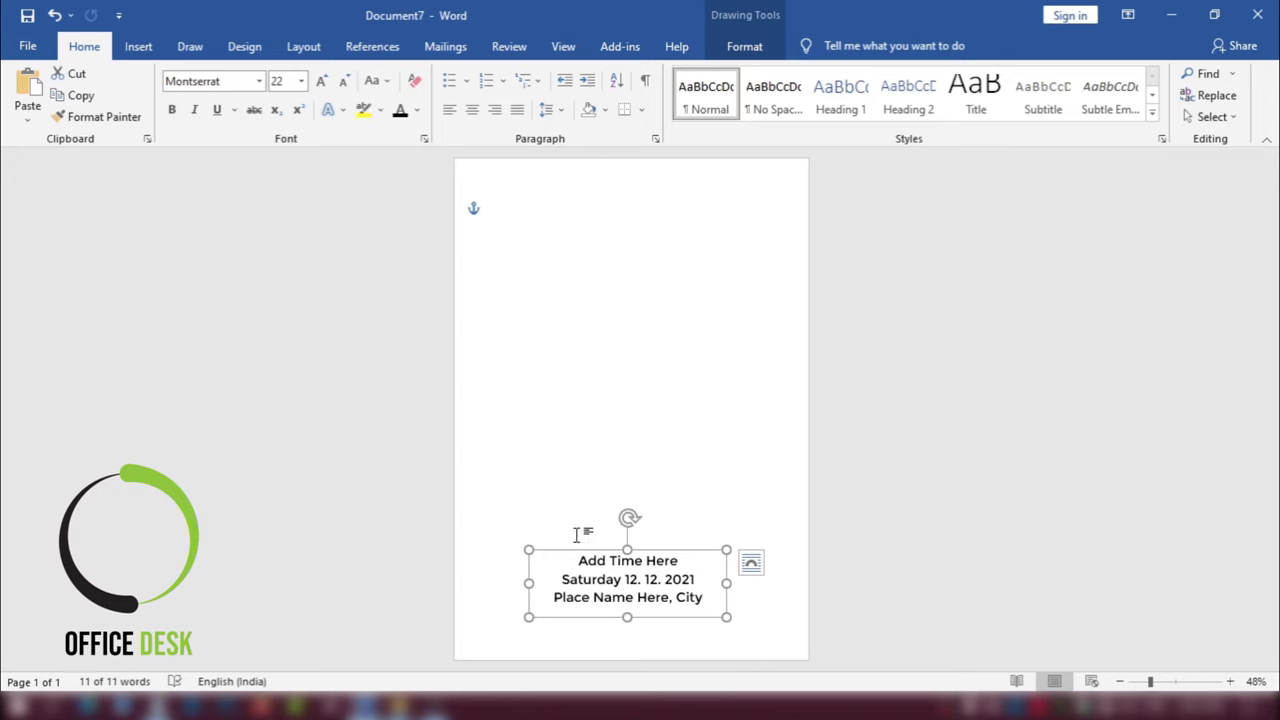
right_click(589, 553)
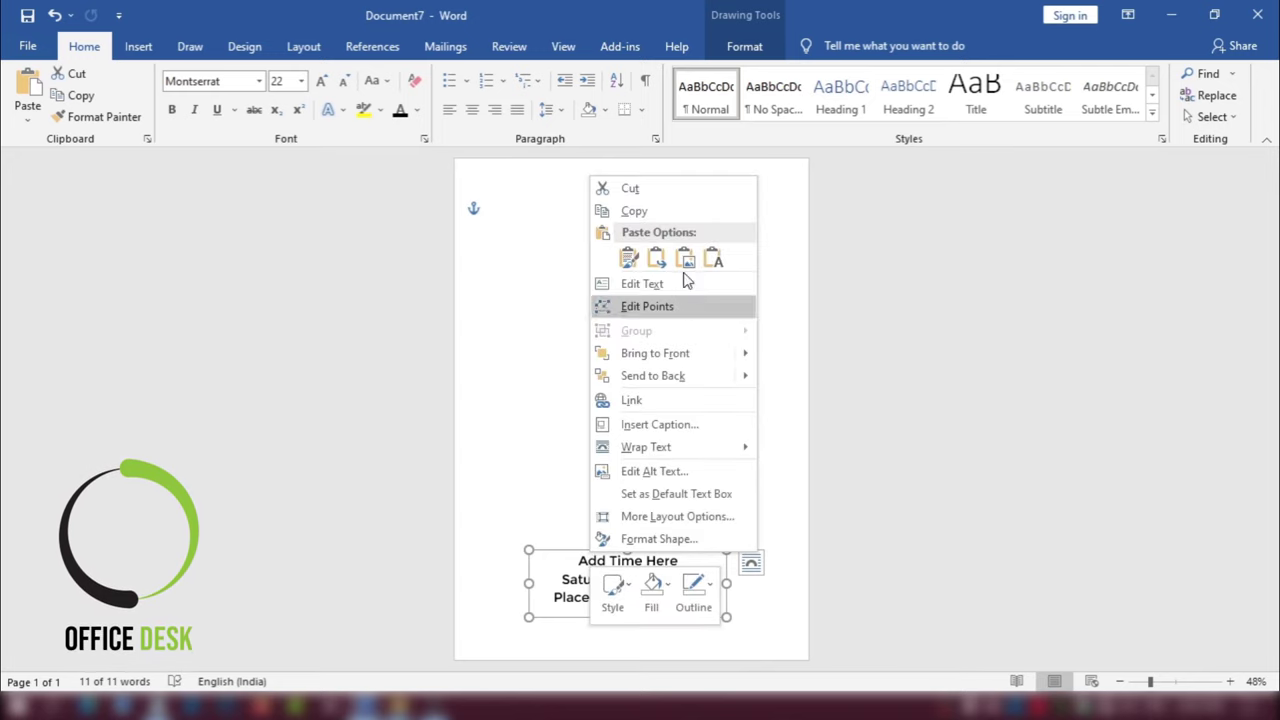
left_click(663, 212)
left_click(1172, 20)
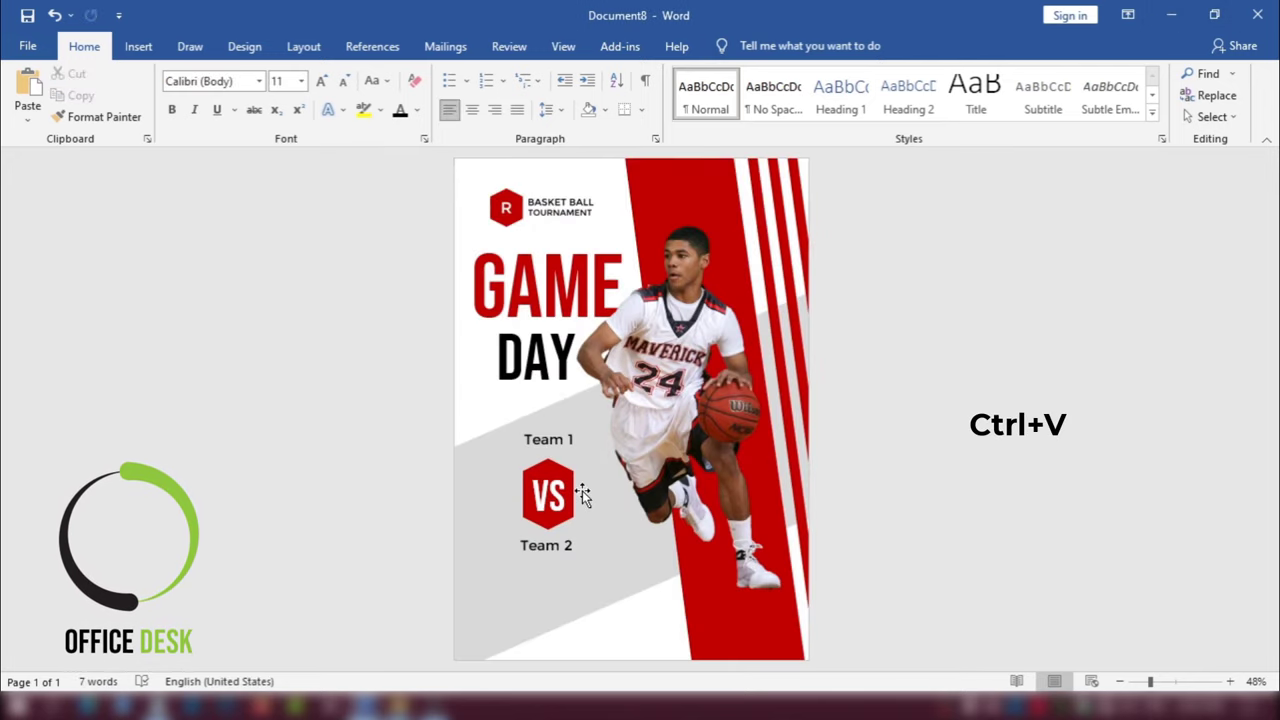
key("ctrl+v")
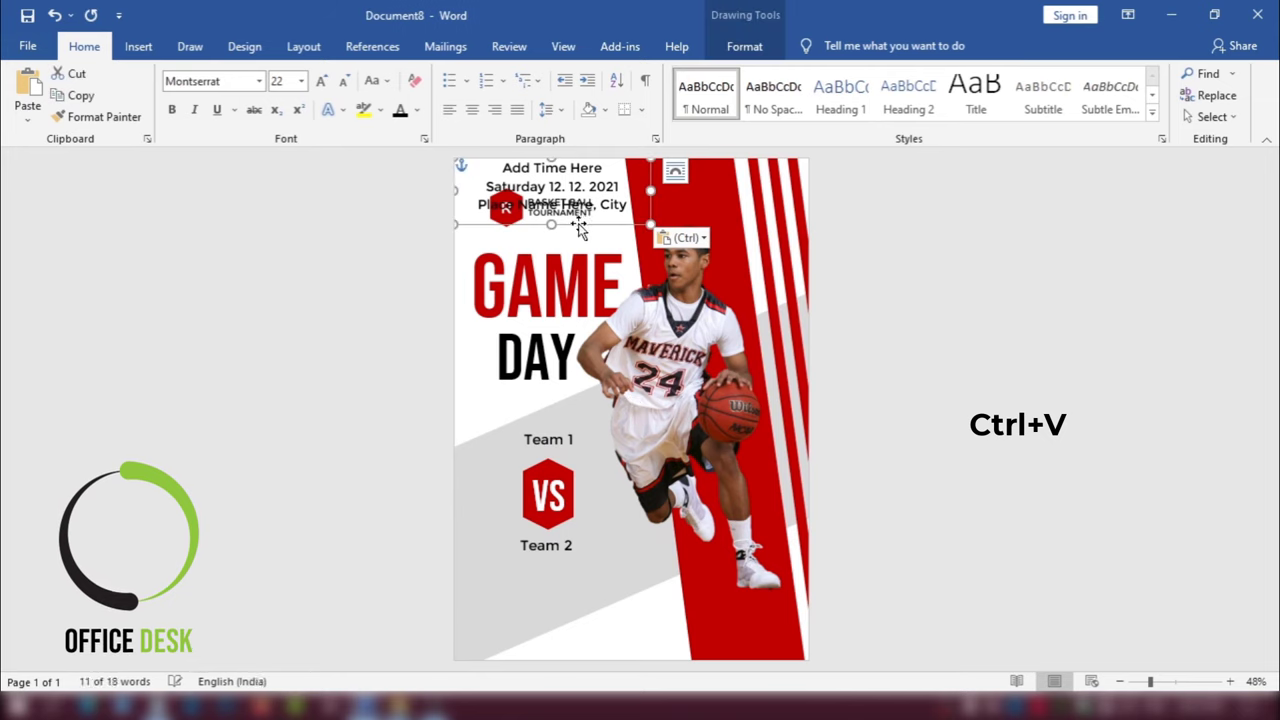
left_click_drag(586, 220, 583, 626)
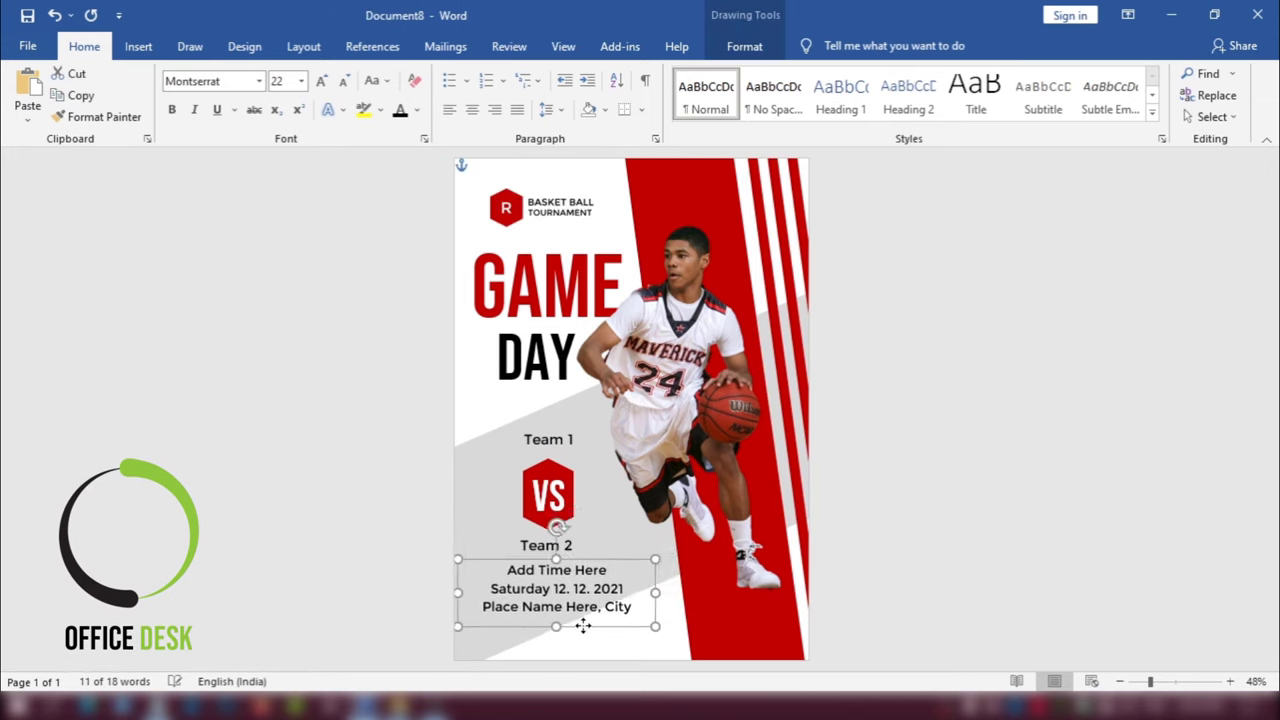
left_click(920, 534)
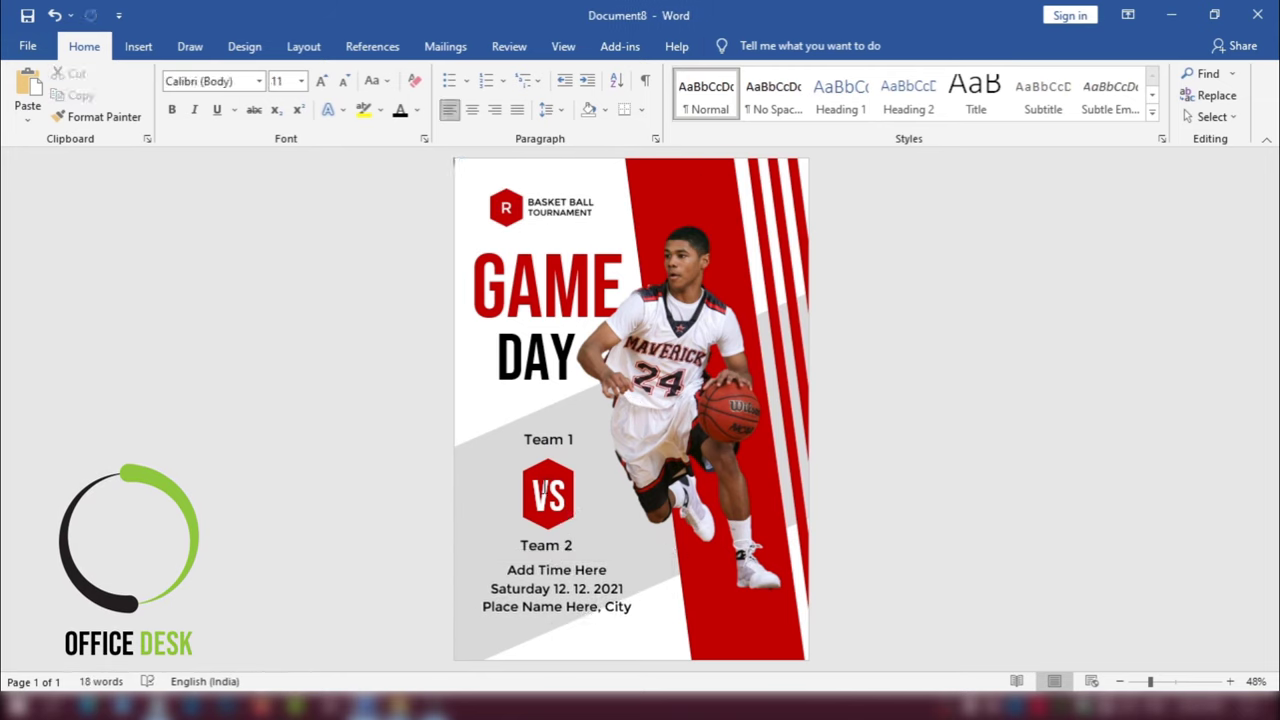
Step: Stretch the grey diagonal shape to enlarge the grey area, then select the event details box
left_click(490, 460)
left_click_drag(646, 591, 658, 614)
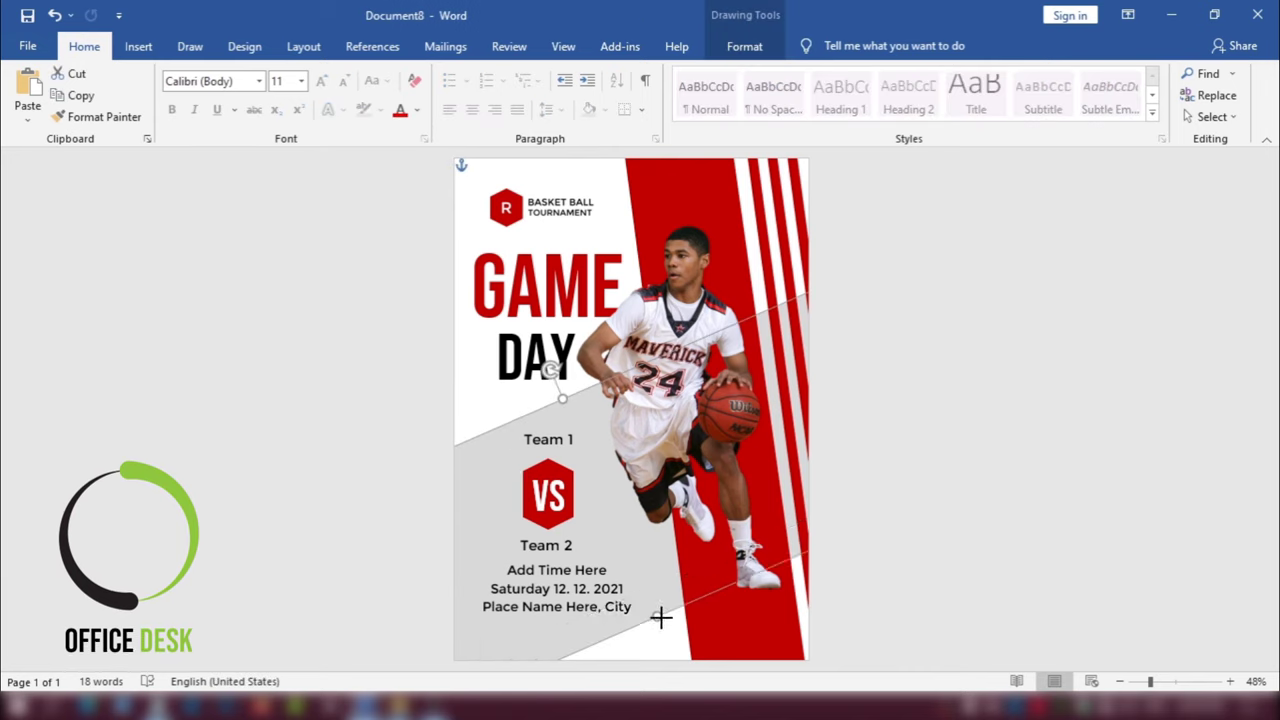
left_click(922, 437)
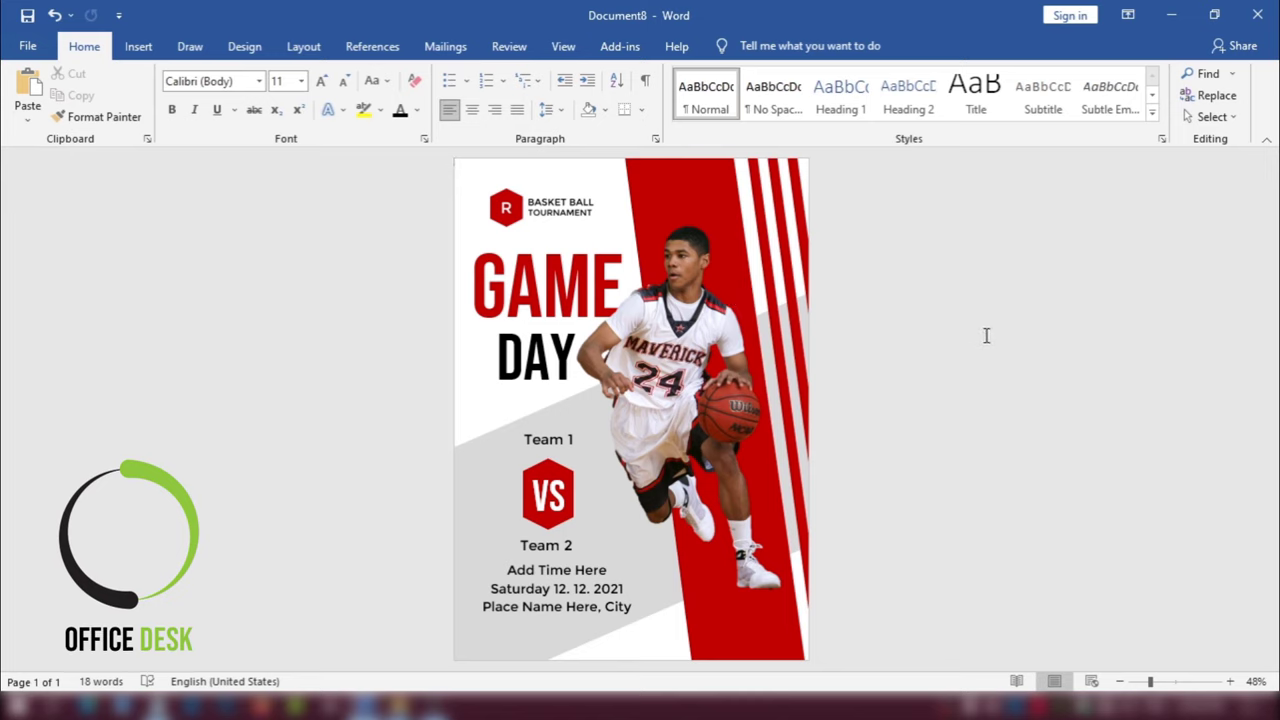
left_click(574, 569)
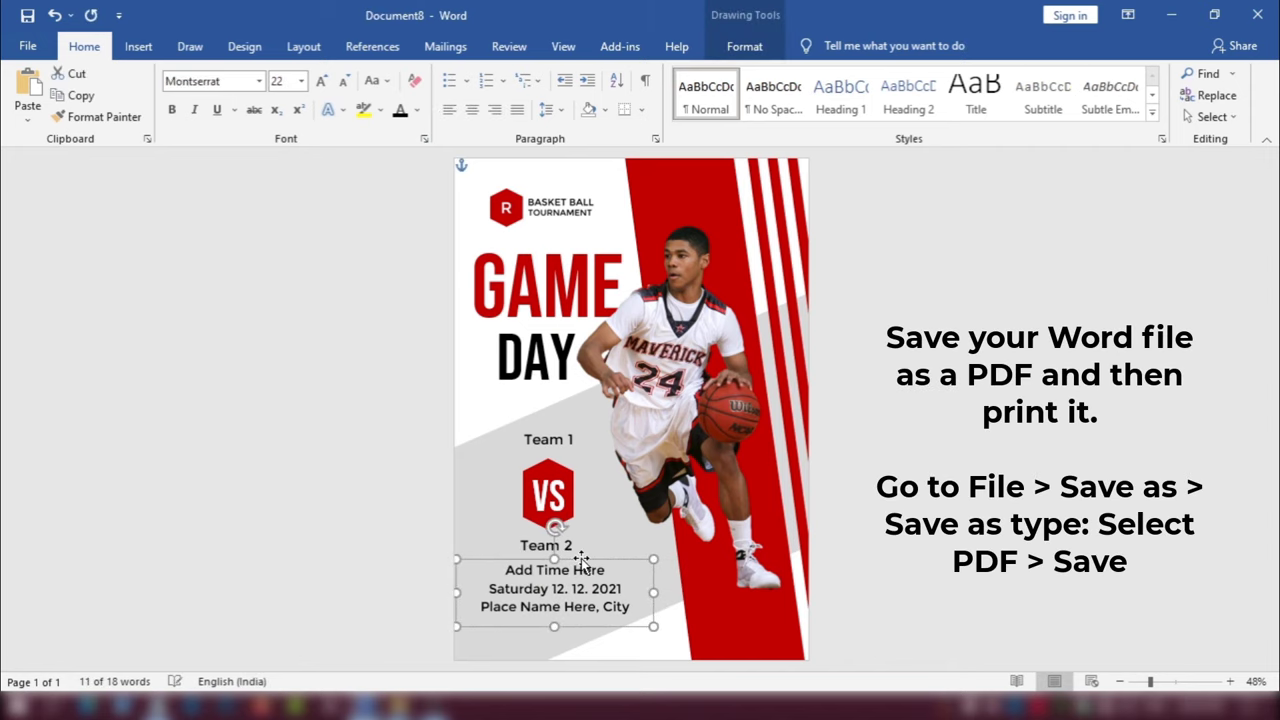
Step: Nudge the event details box slightly left and set the Save As file type to PDF
left_click_drag(581, 563, 579, 563)
left_click(987, 455)
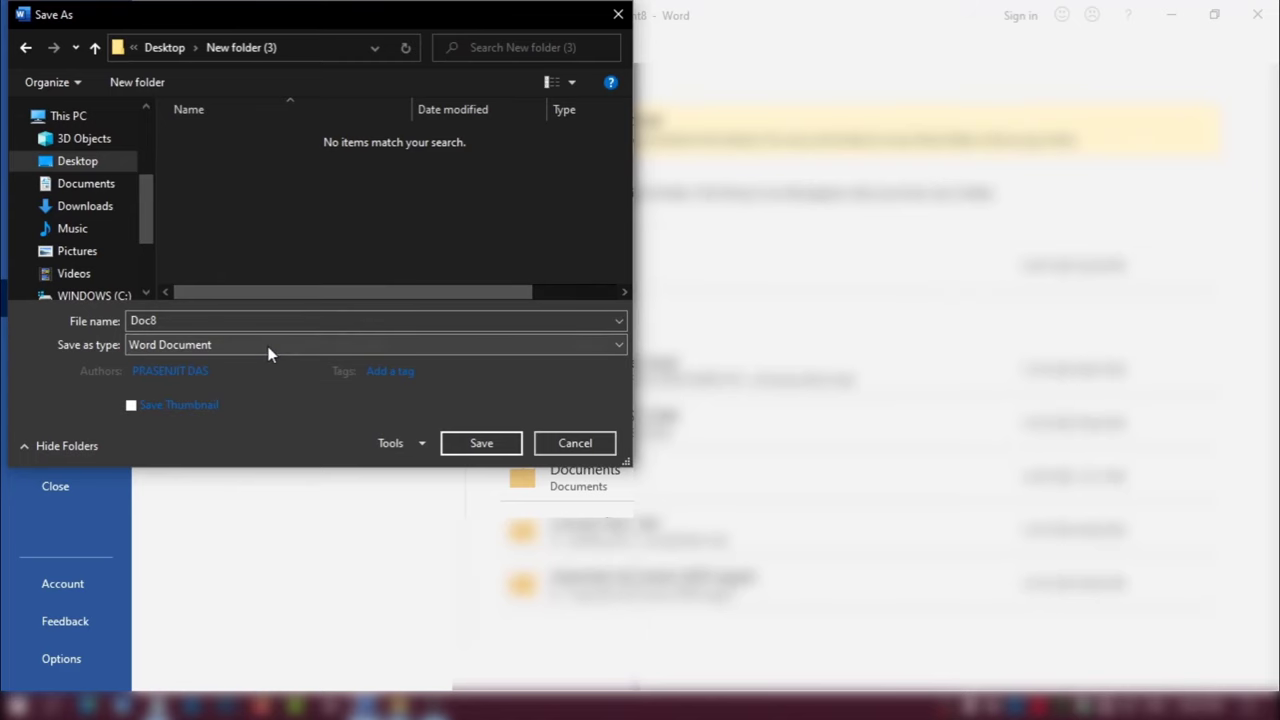
left_click(268, 351)
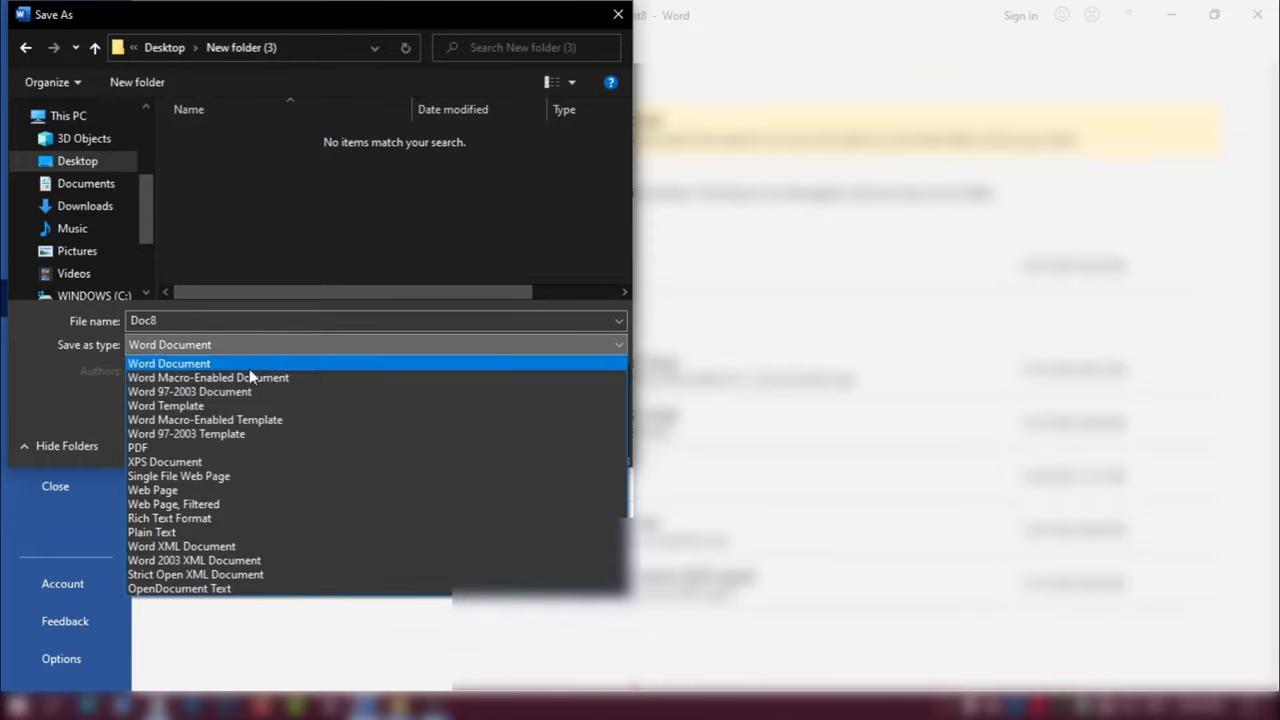
left_click(174, 452)
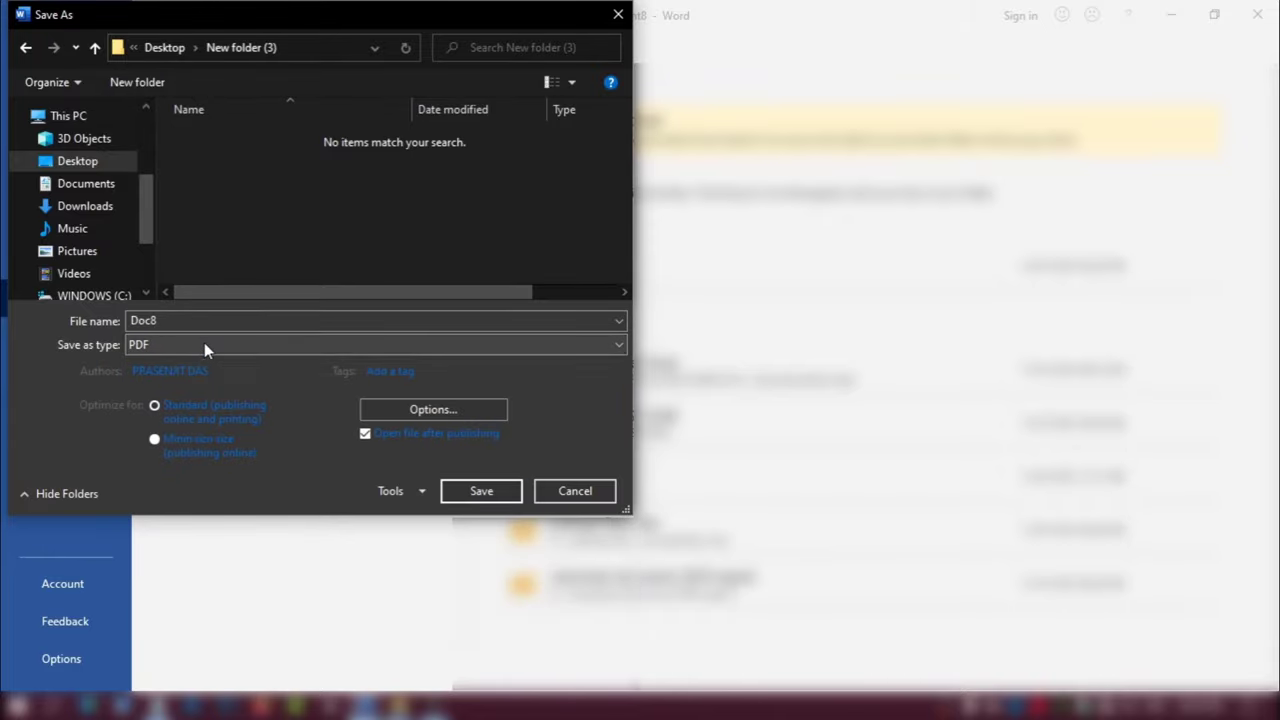
left_click(204, 343)
left_click(186, 448)
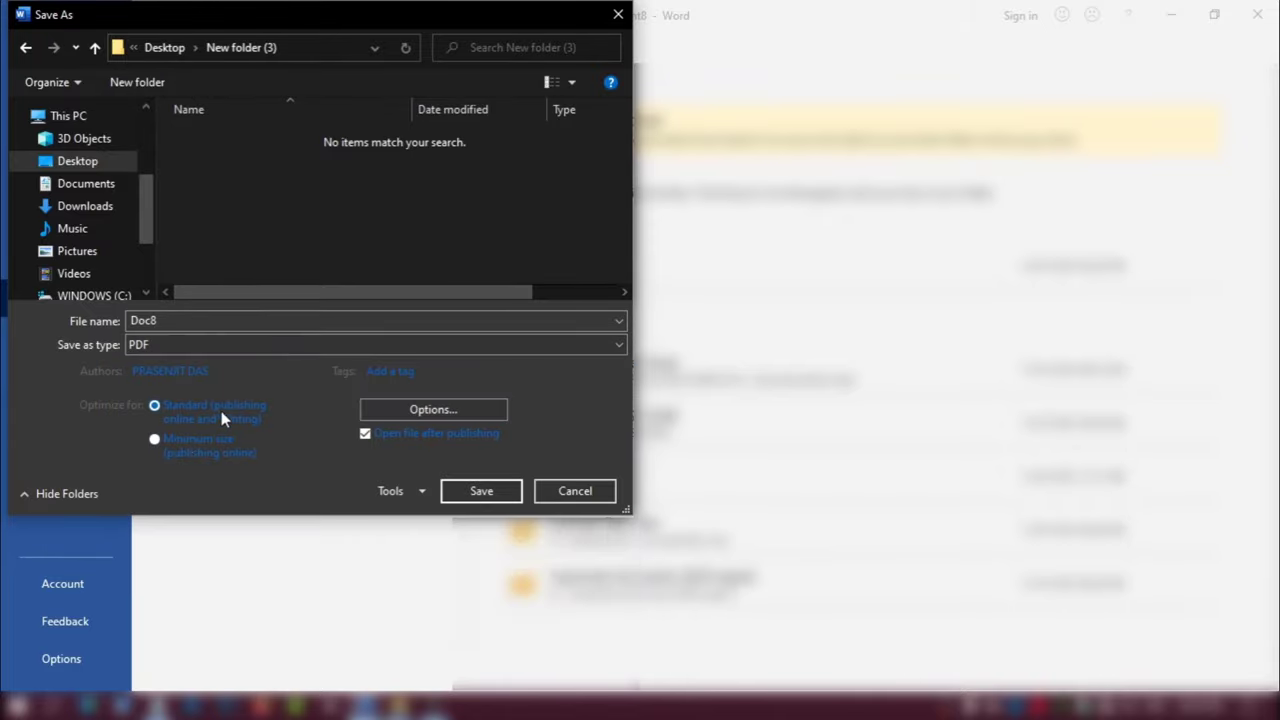